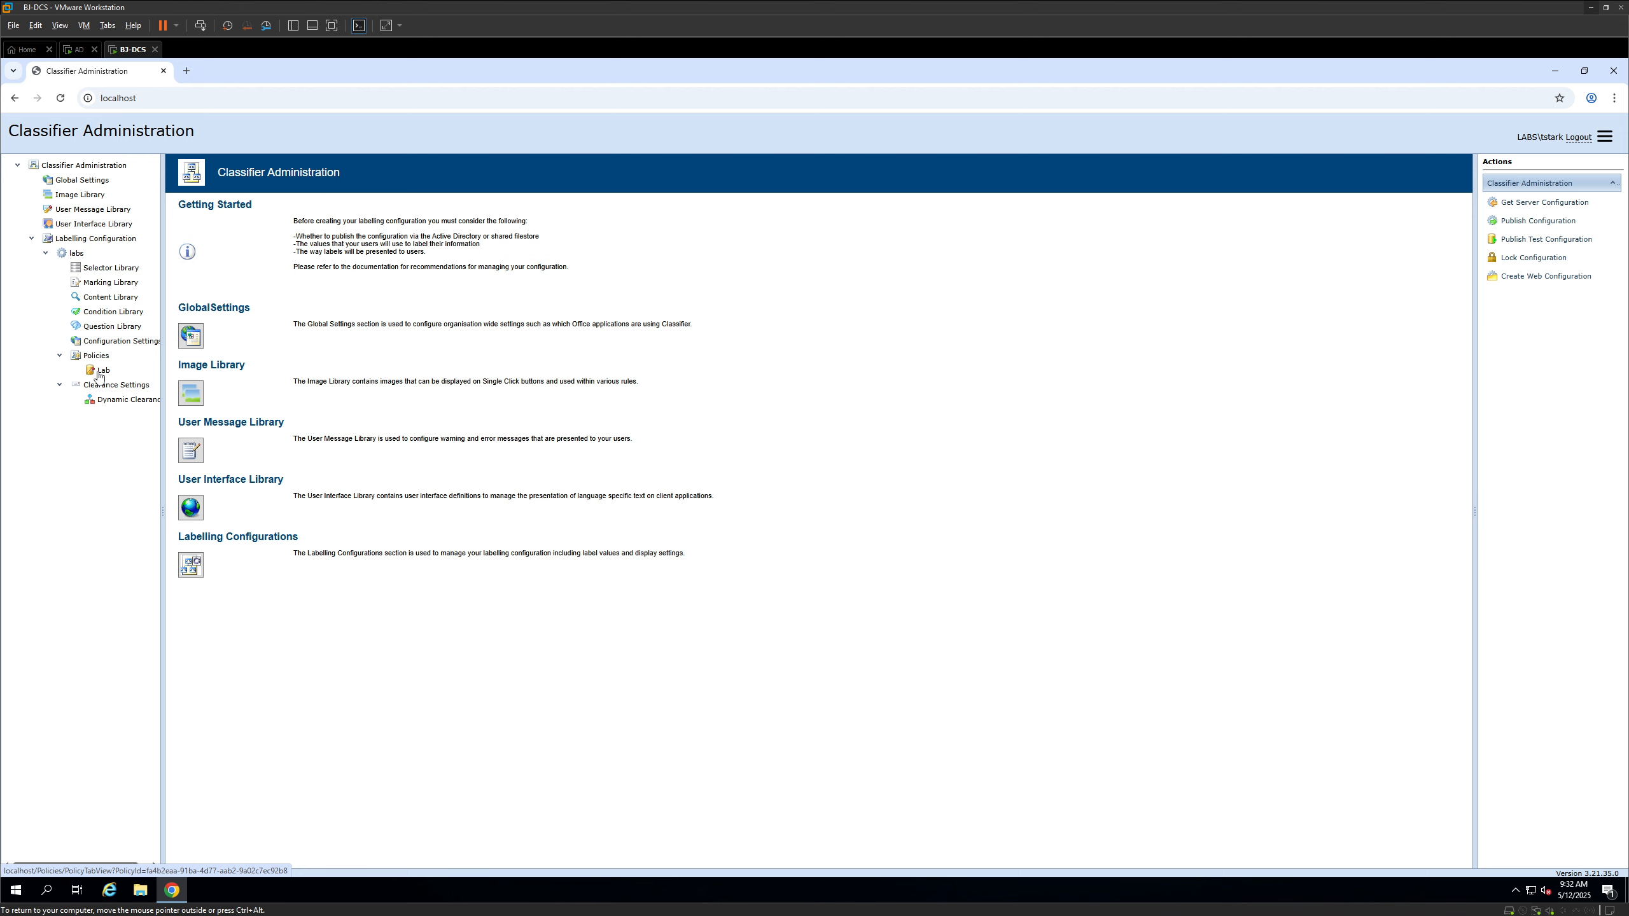
Create a single selection list selector with name and caption "Sub Classfication", included in clearance, attachment and portion marking checks
click(125, 269)
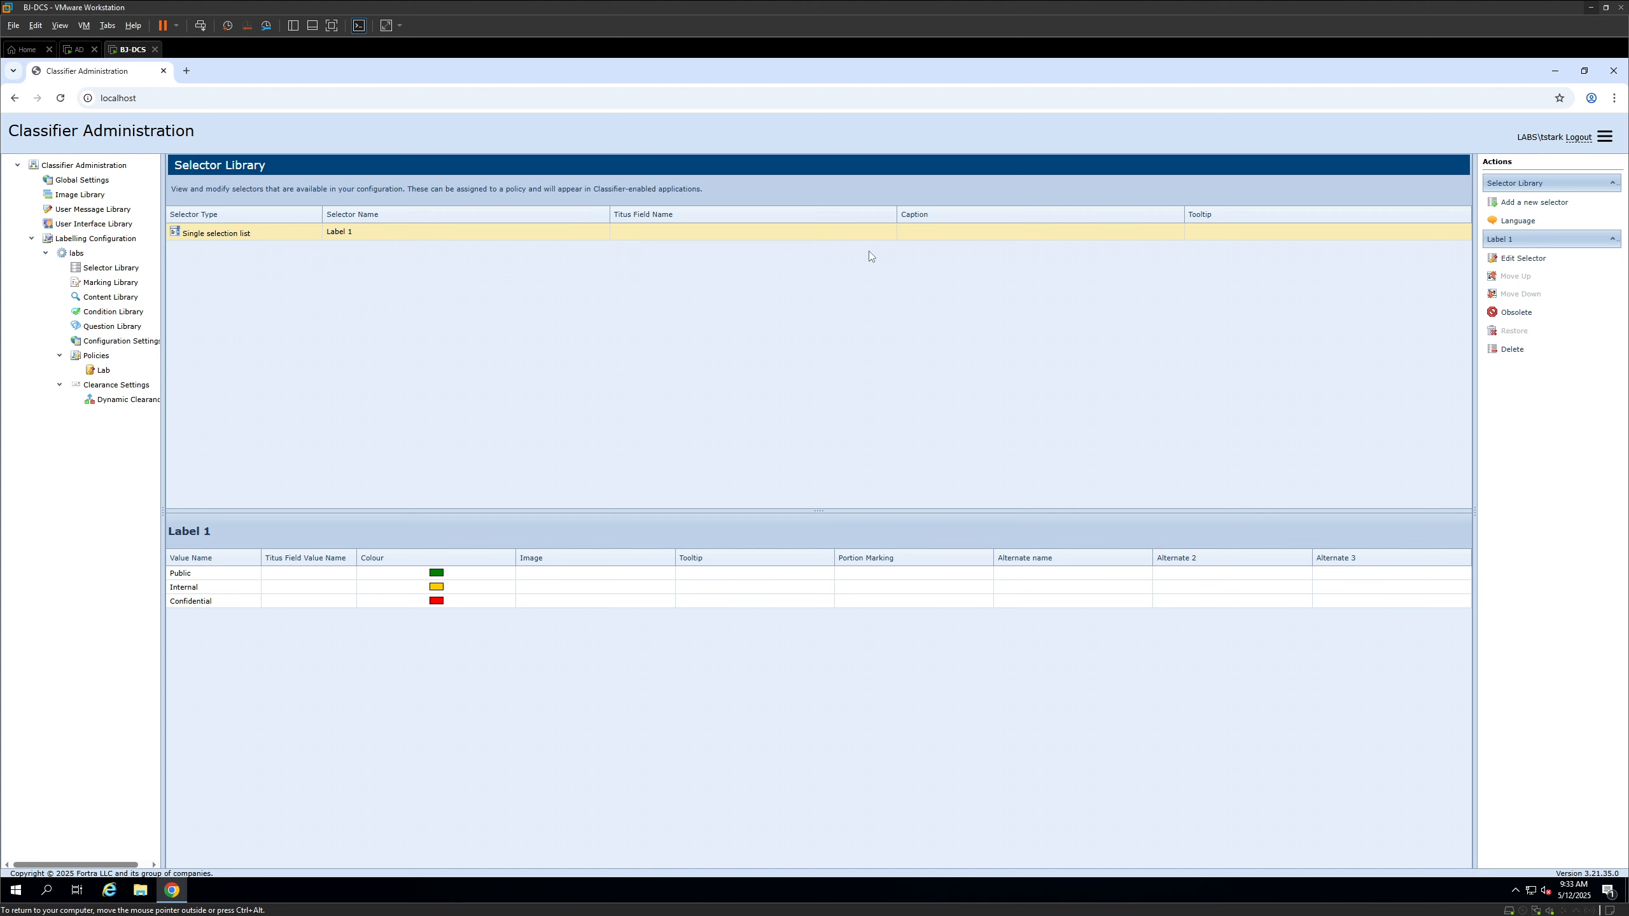
click(1564, 204)
click(1541, 211)
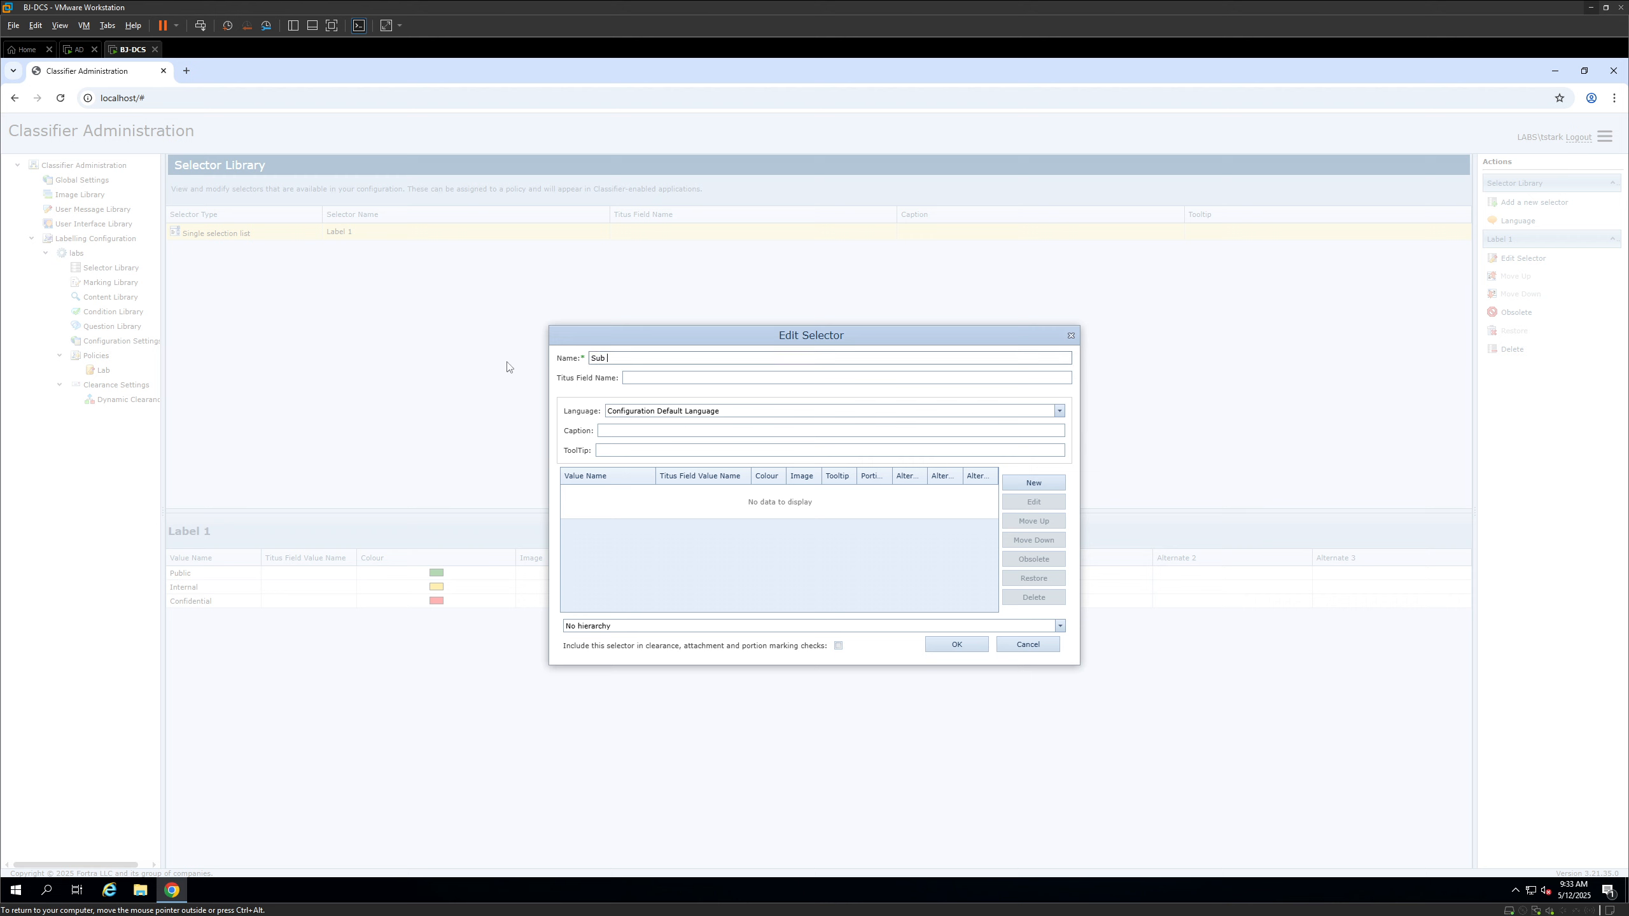
text(Sub Classficiat)
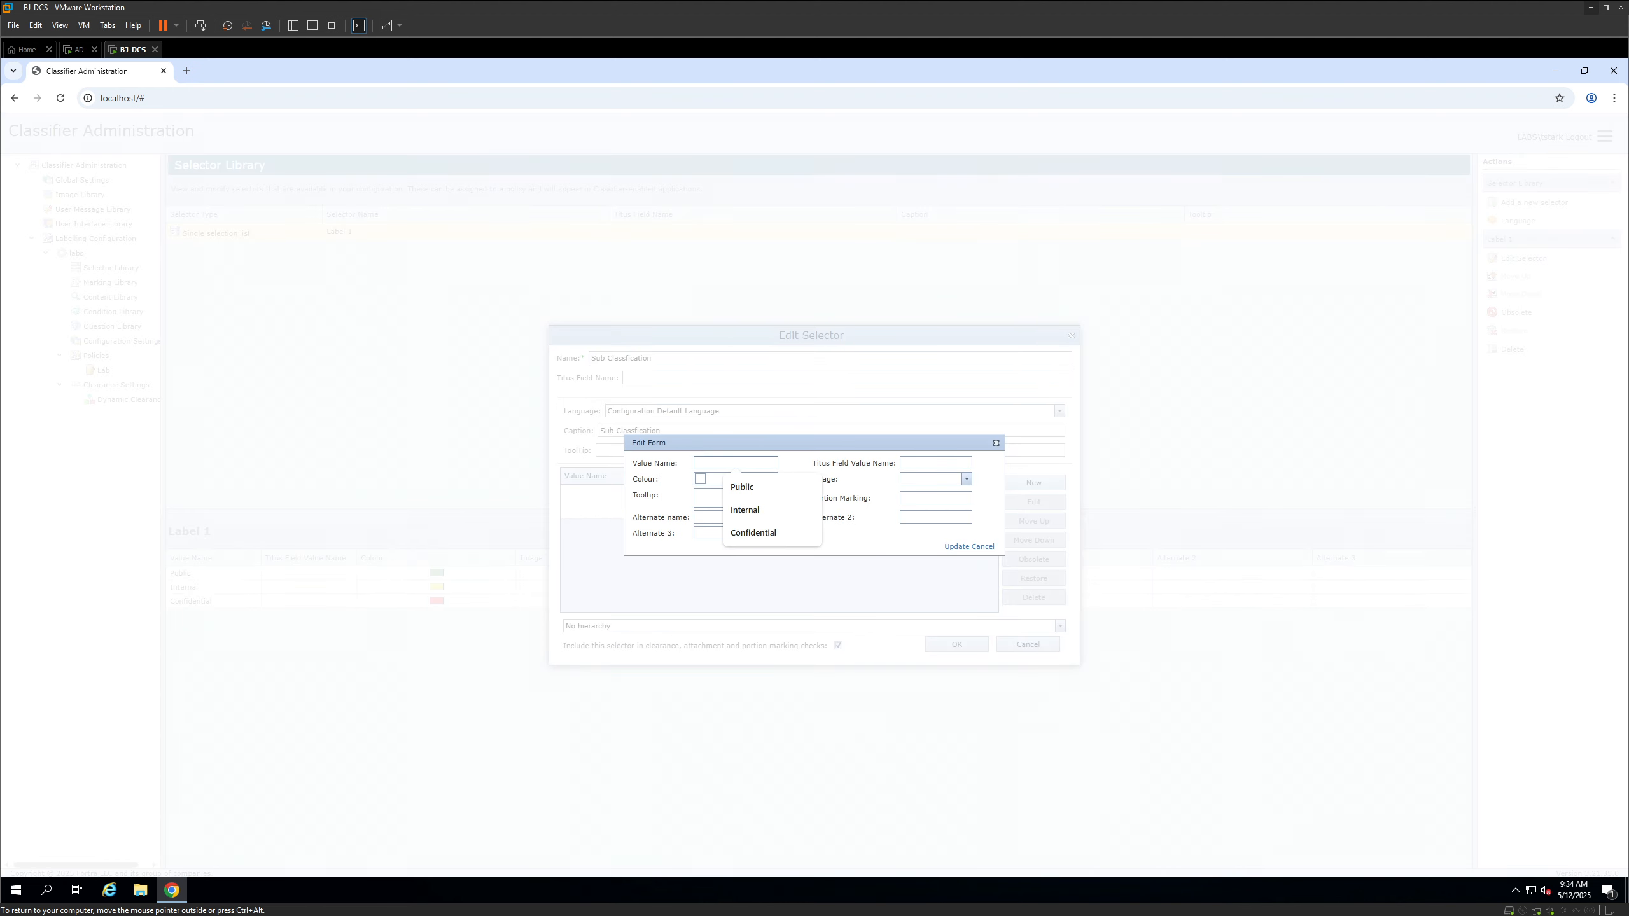
Add the value "Internal - Business" with an orange colour to the new selector
text(Internal)
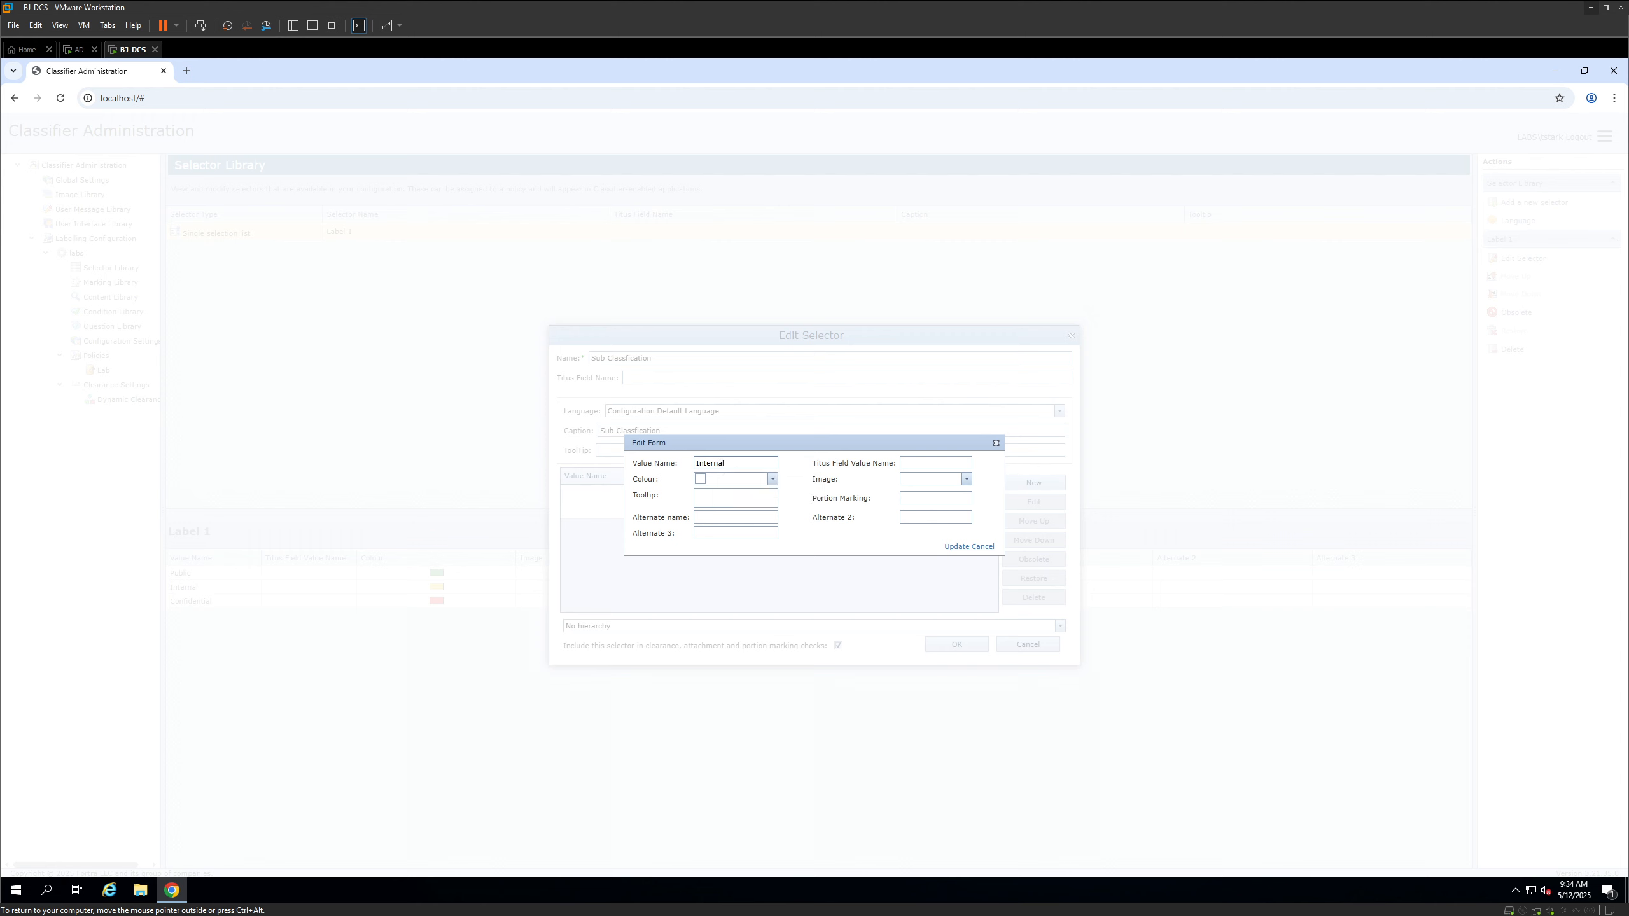
text( - BUsin)
text(sines)
click(771, 478)
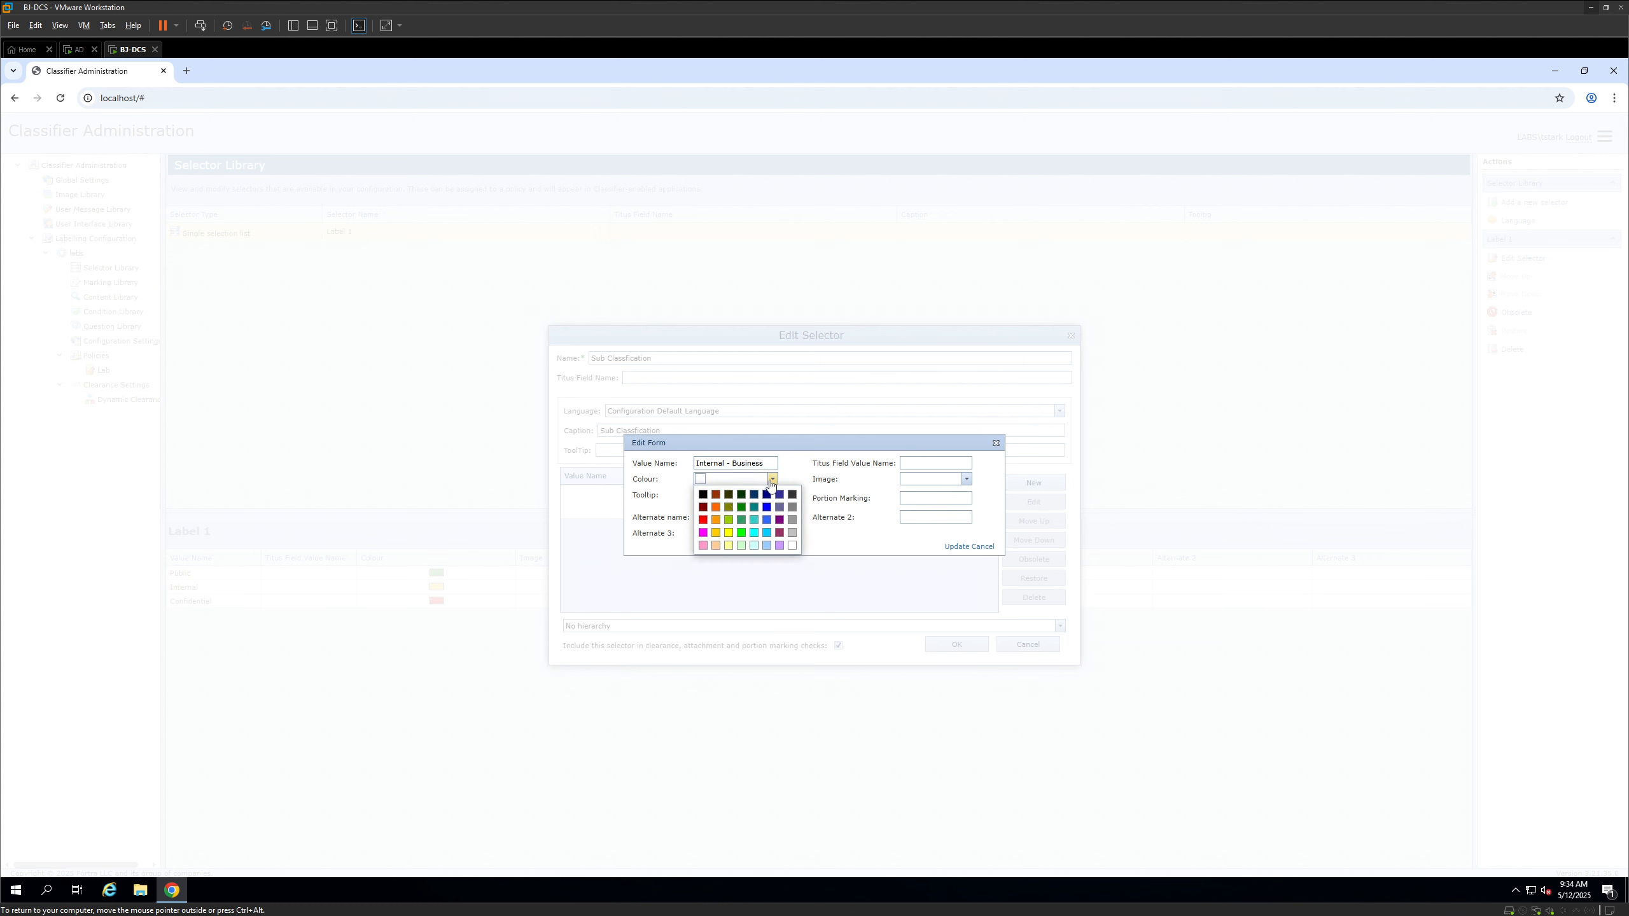
click(717, 520)
click(952, 546)
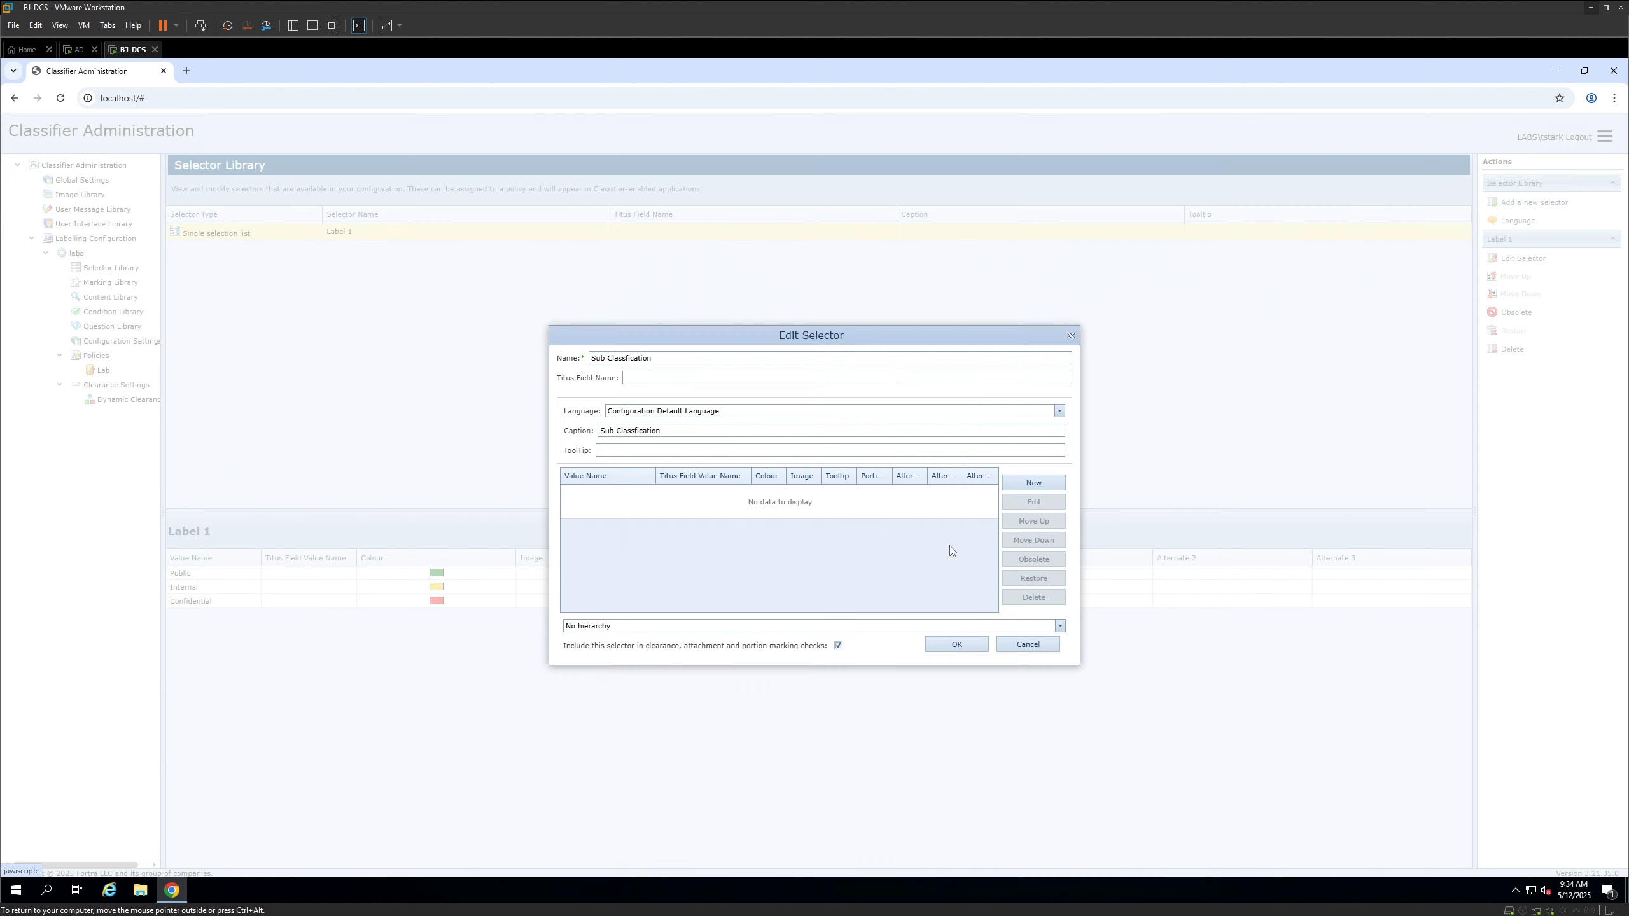
Add the value "Internal - Private" with an orange colour and save the Sub Classfication selector
click(1033, 482)
text(Internal - Priva)
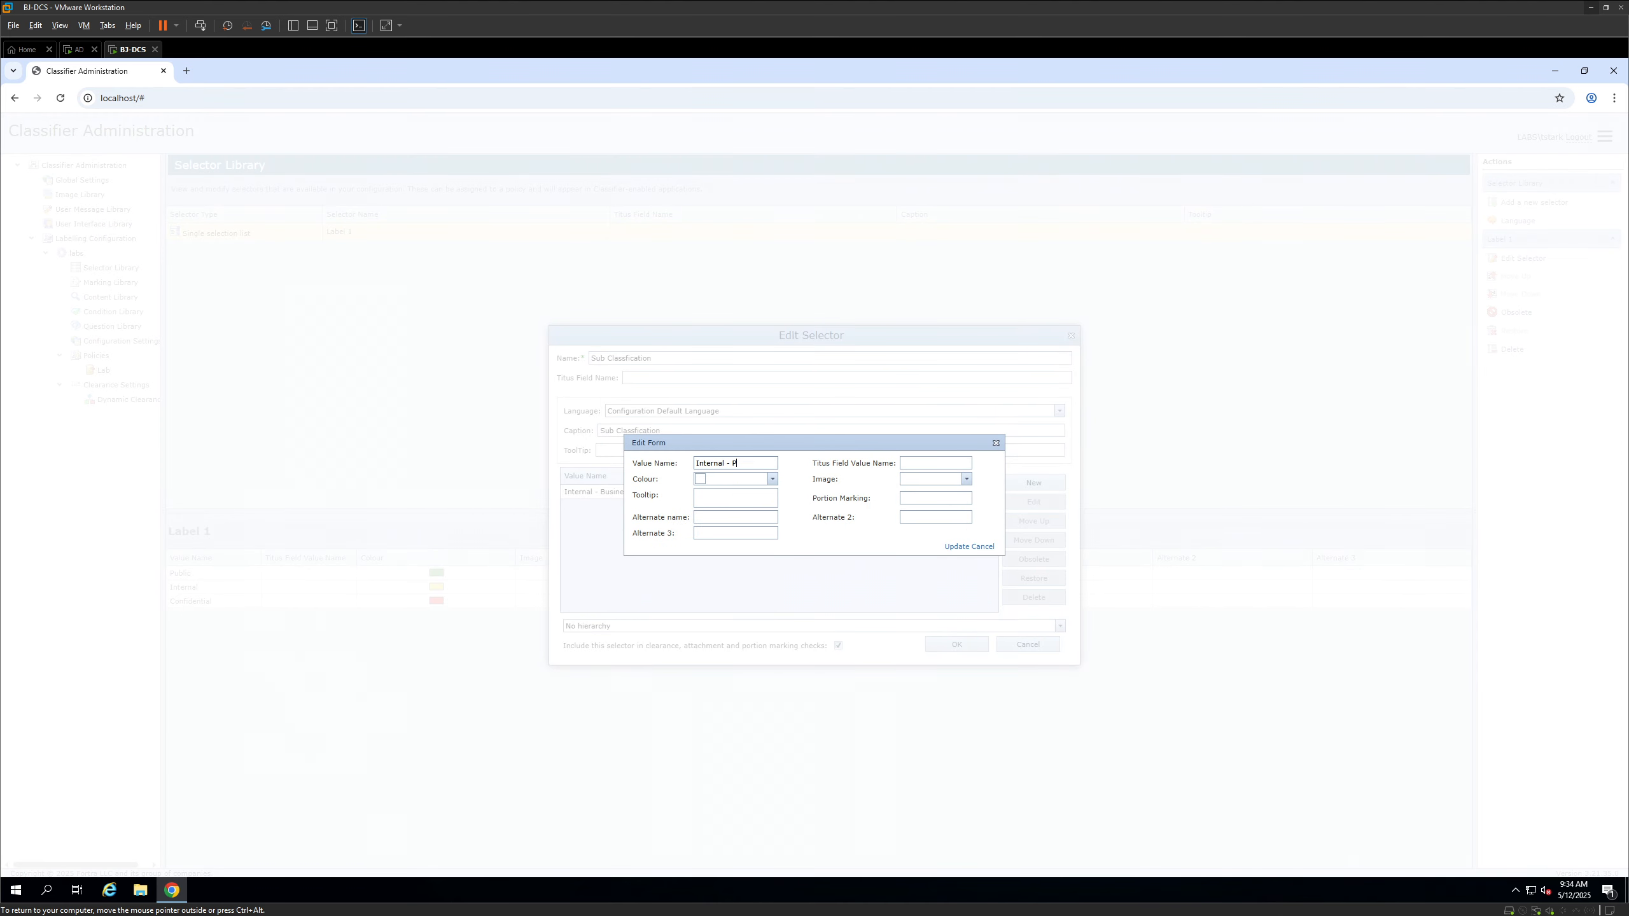
click(771, 478)
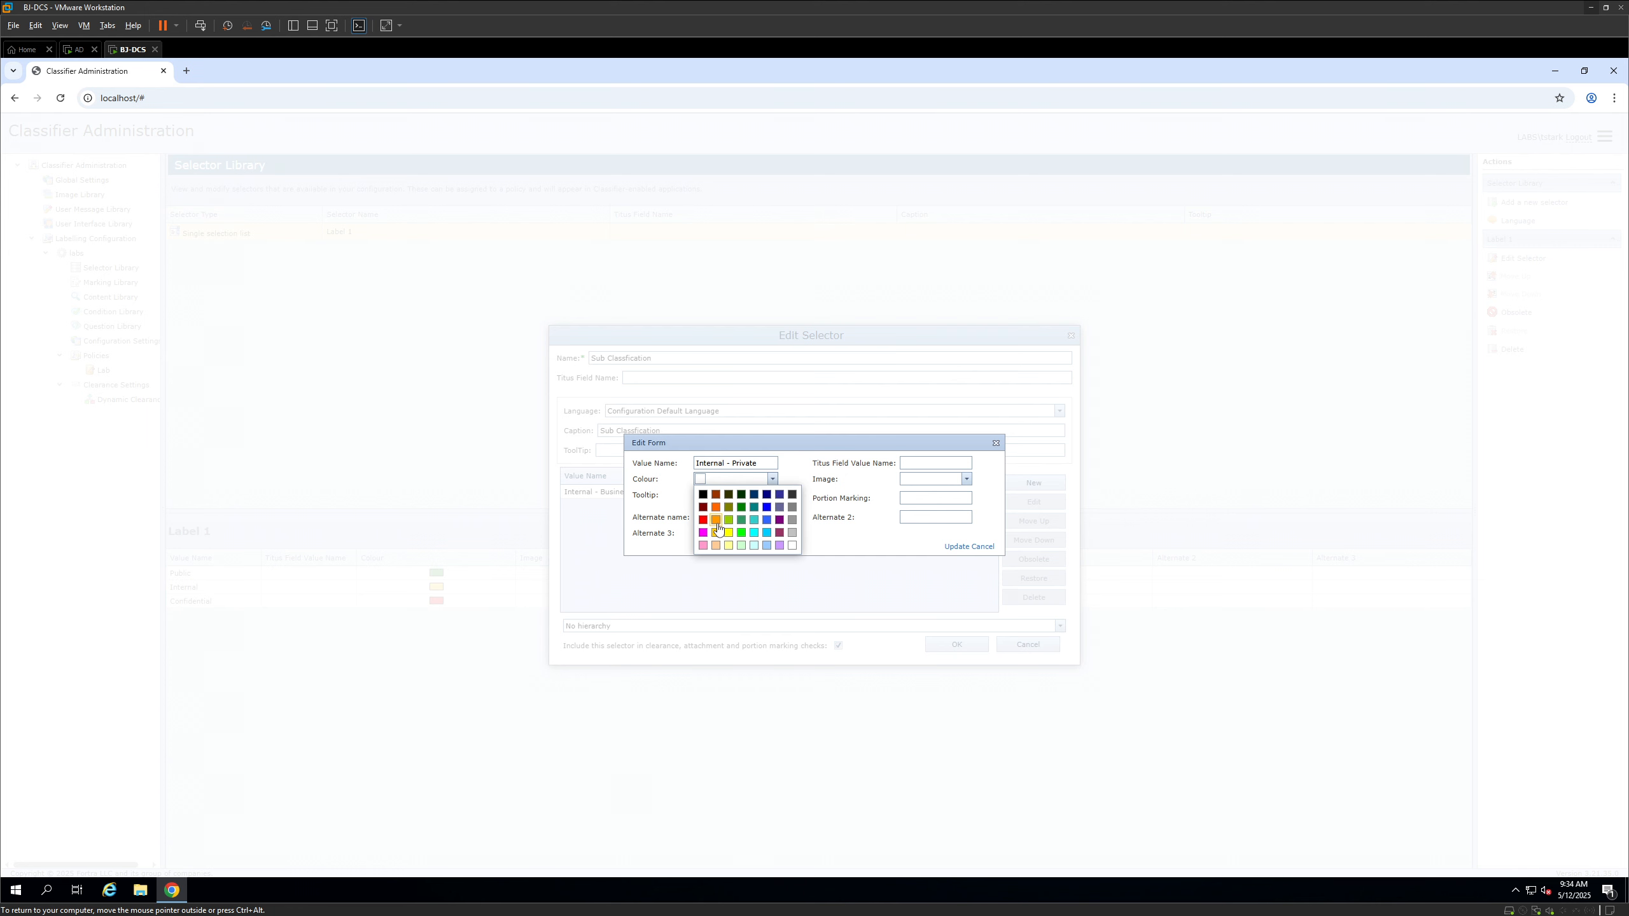
click(716, 533)
click(954, 546)
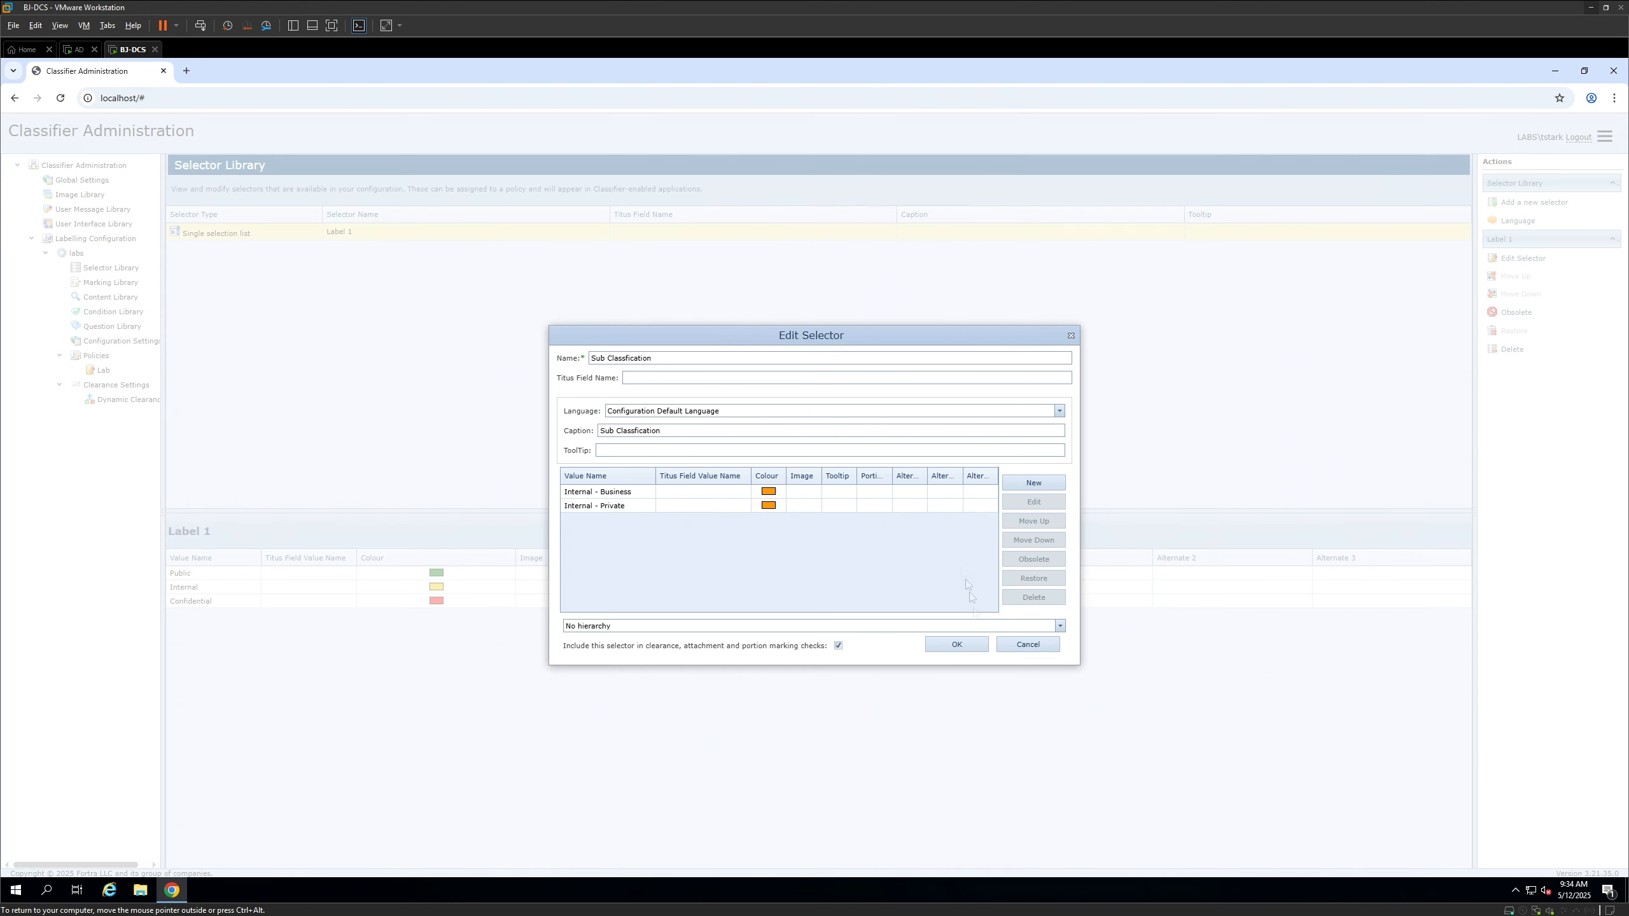
click(975, 646)
click(970, 644)
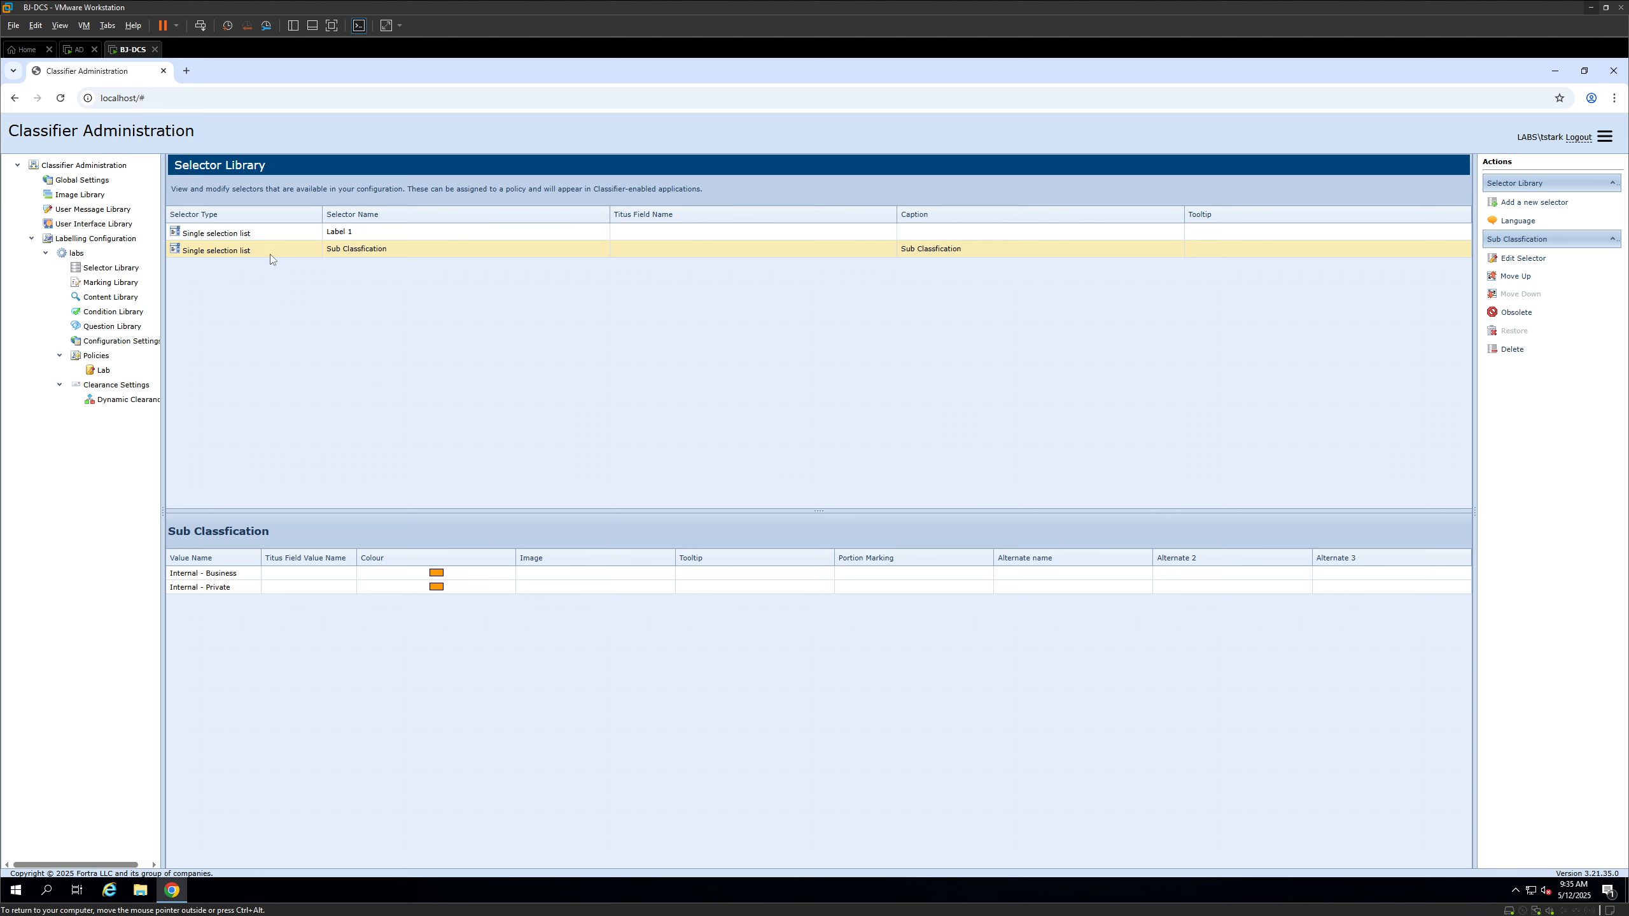
Add the Sub Classfication selector to the Lab policy and enable its display on the ribbon
click(102, 372)
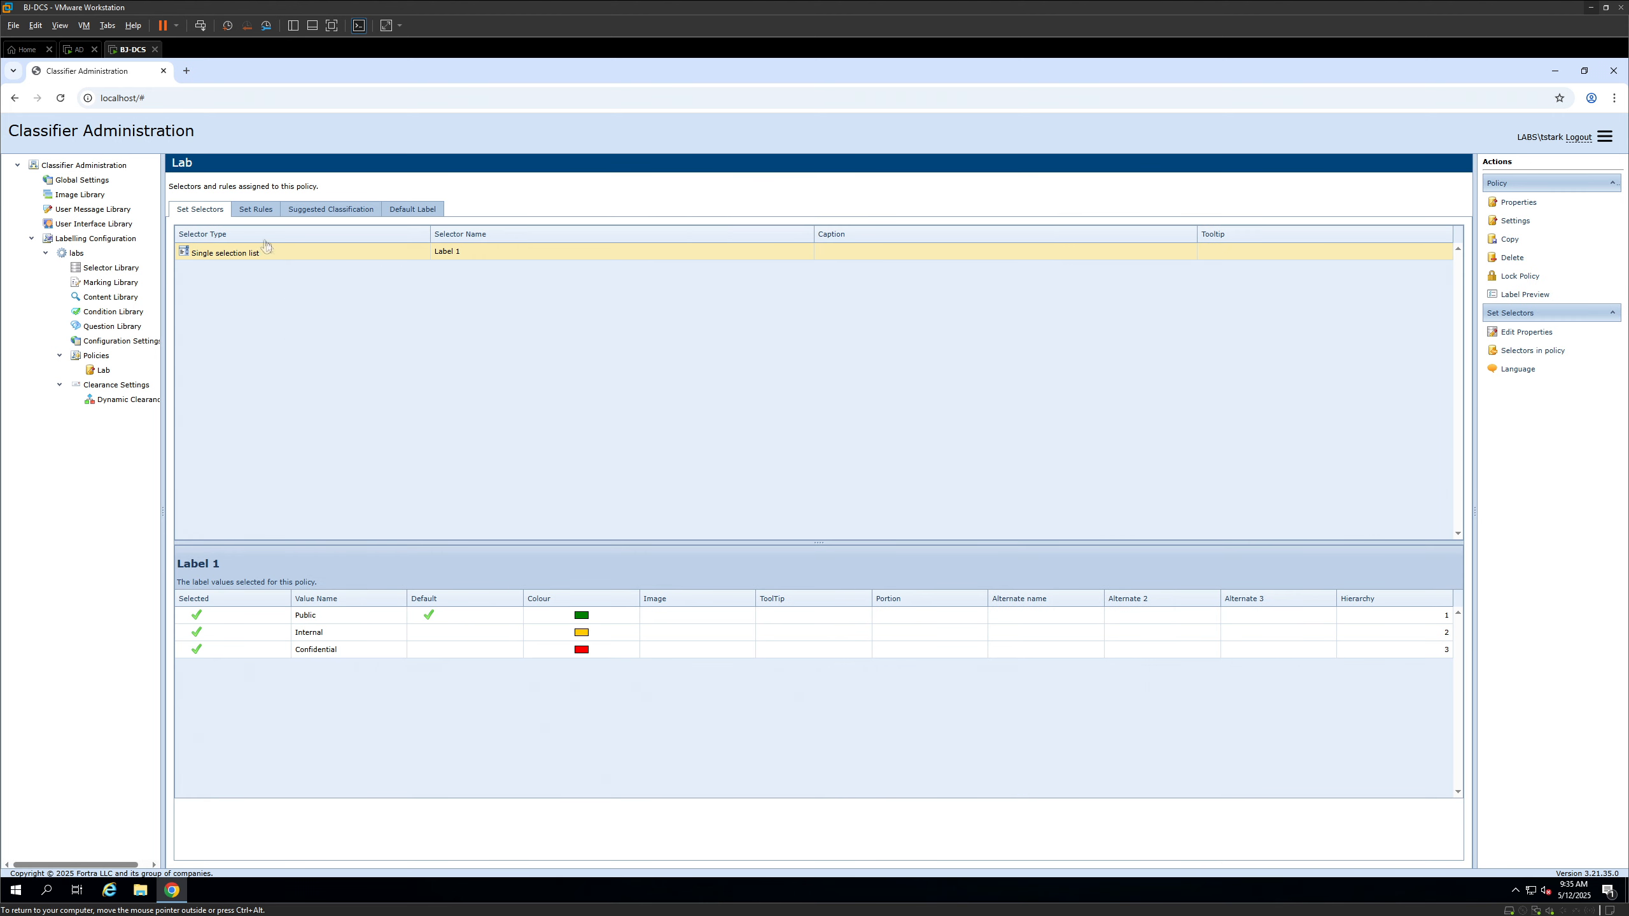
click(1532, 351)
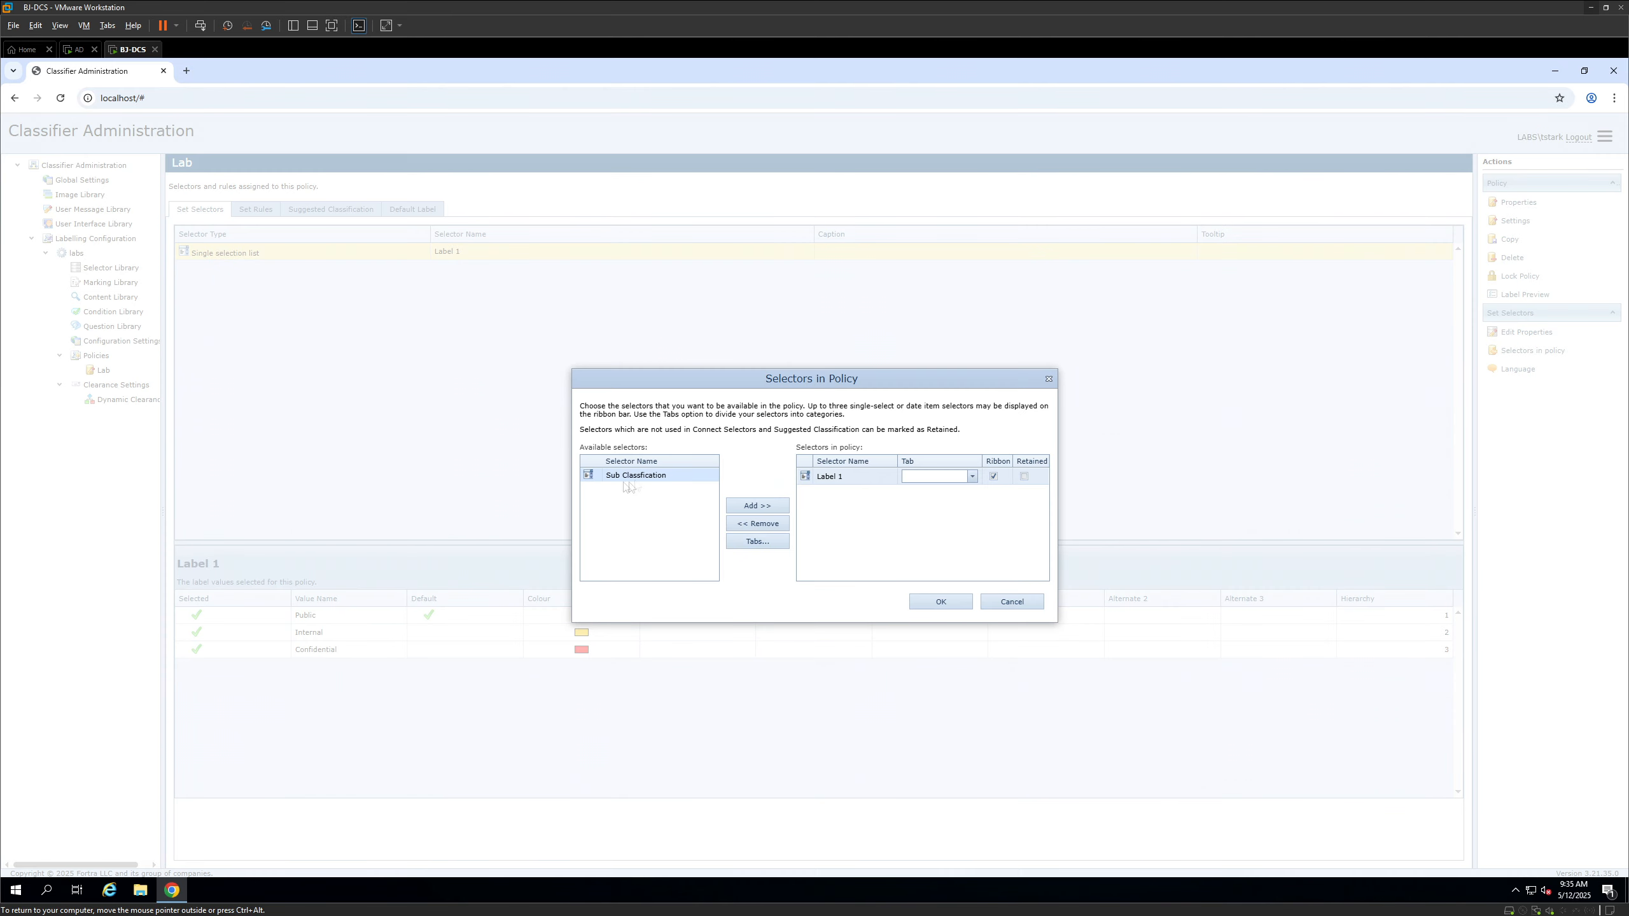
click(757, 505)
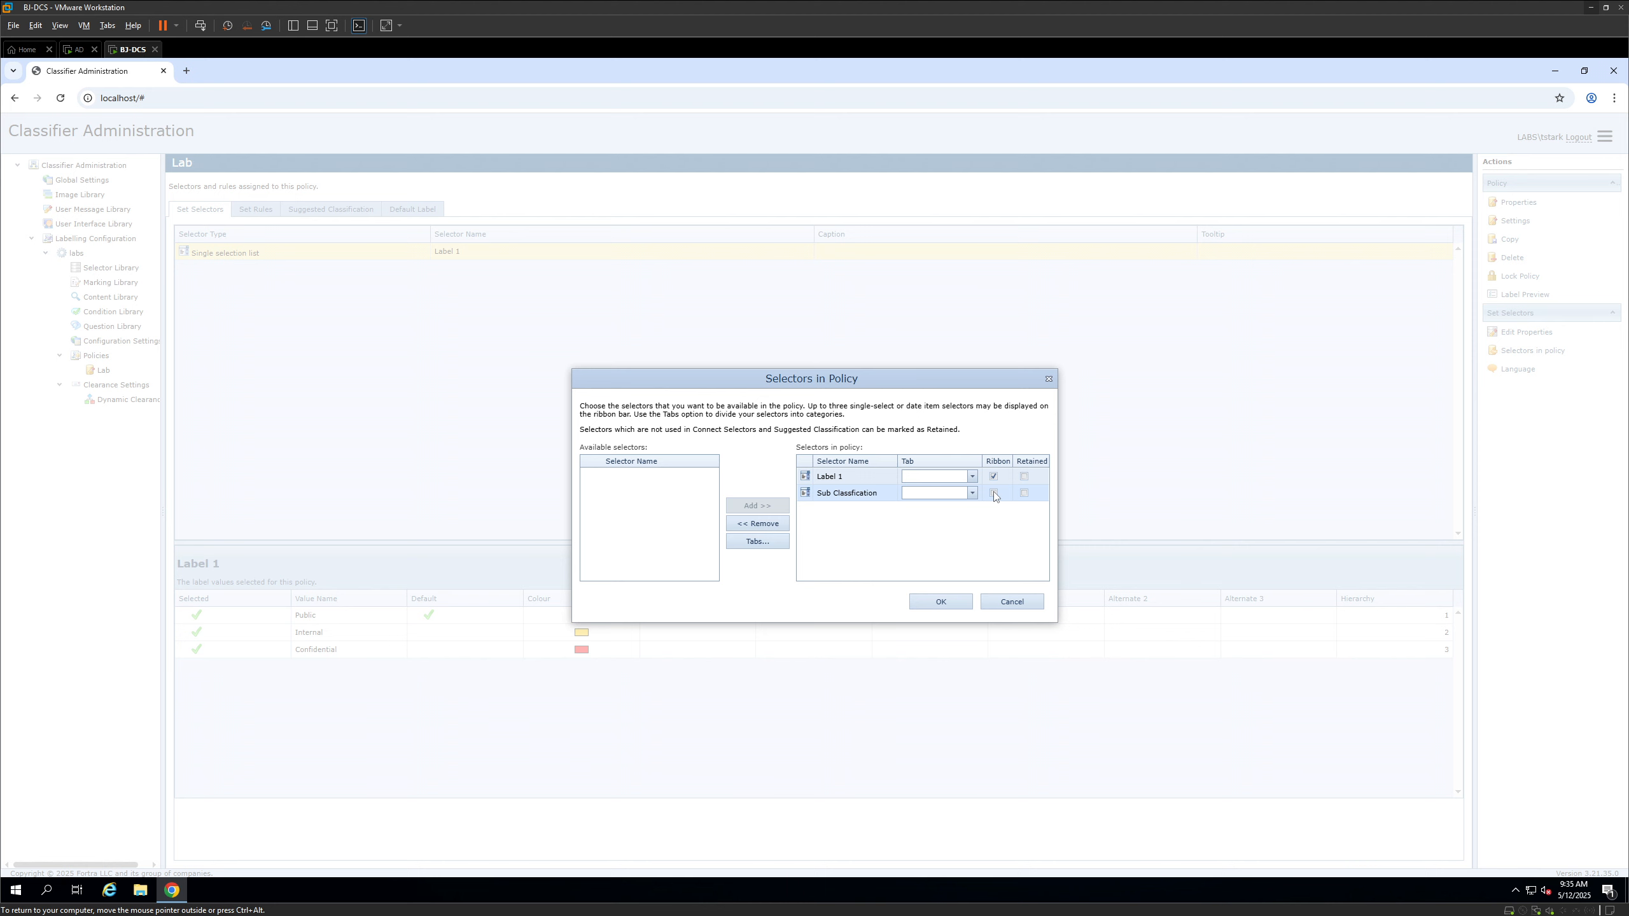
click(994, 493)
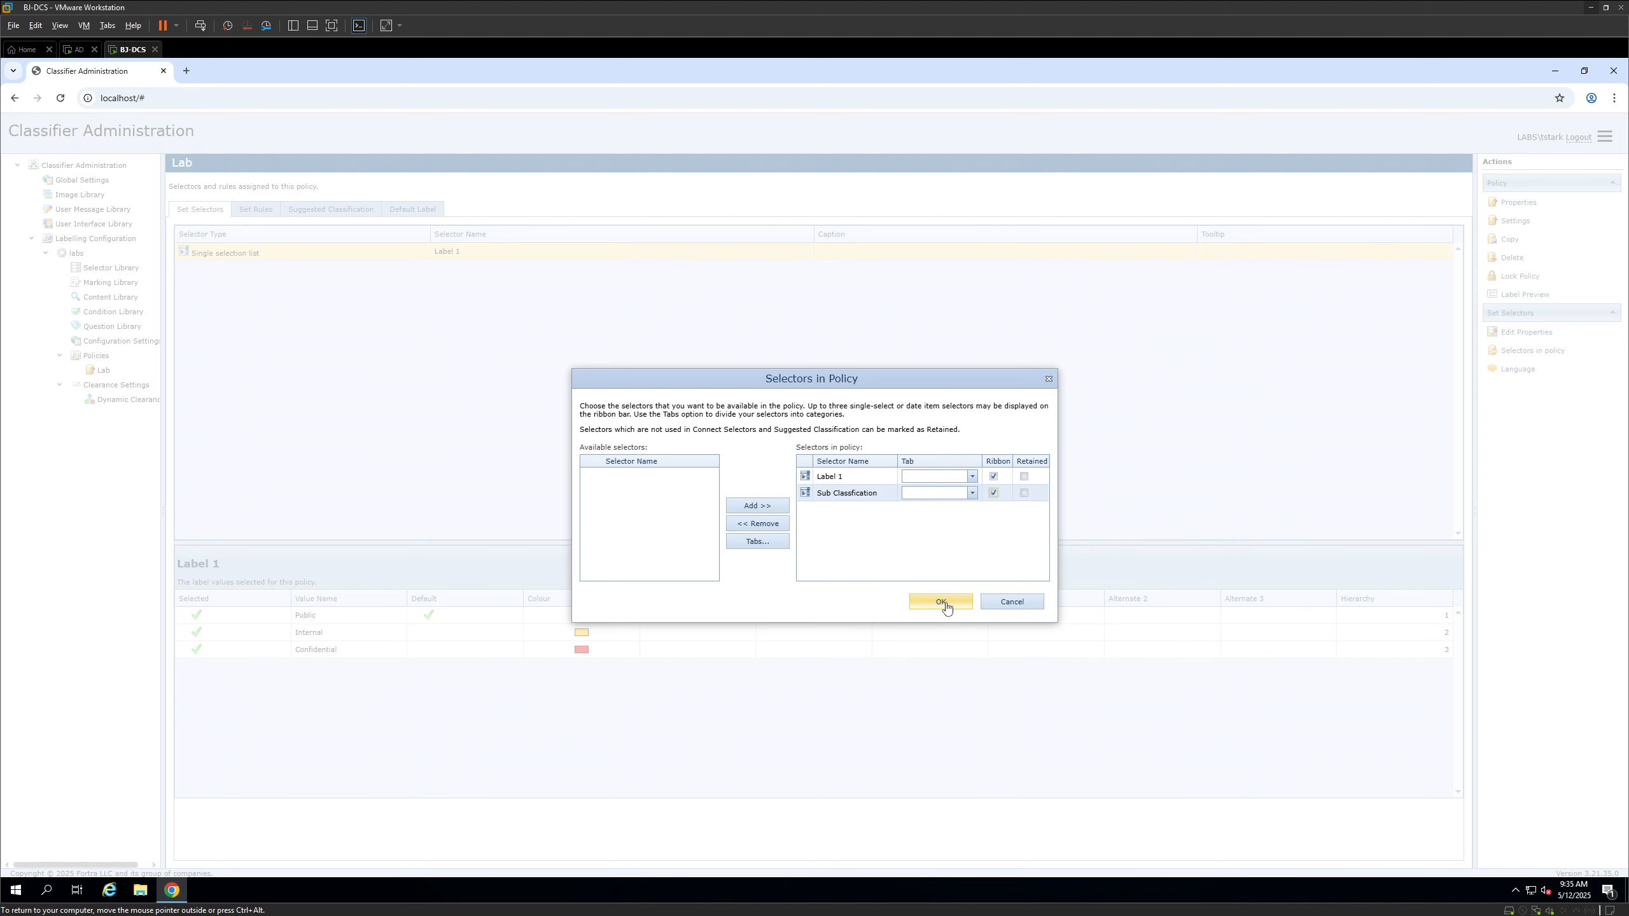
click(944, 603)
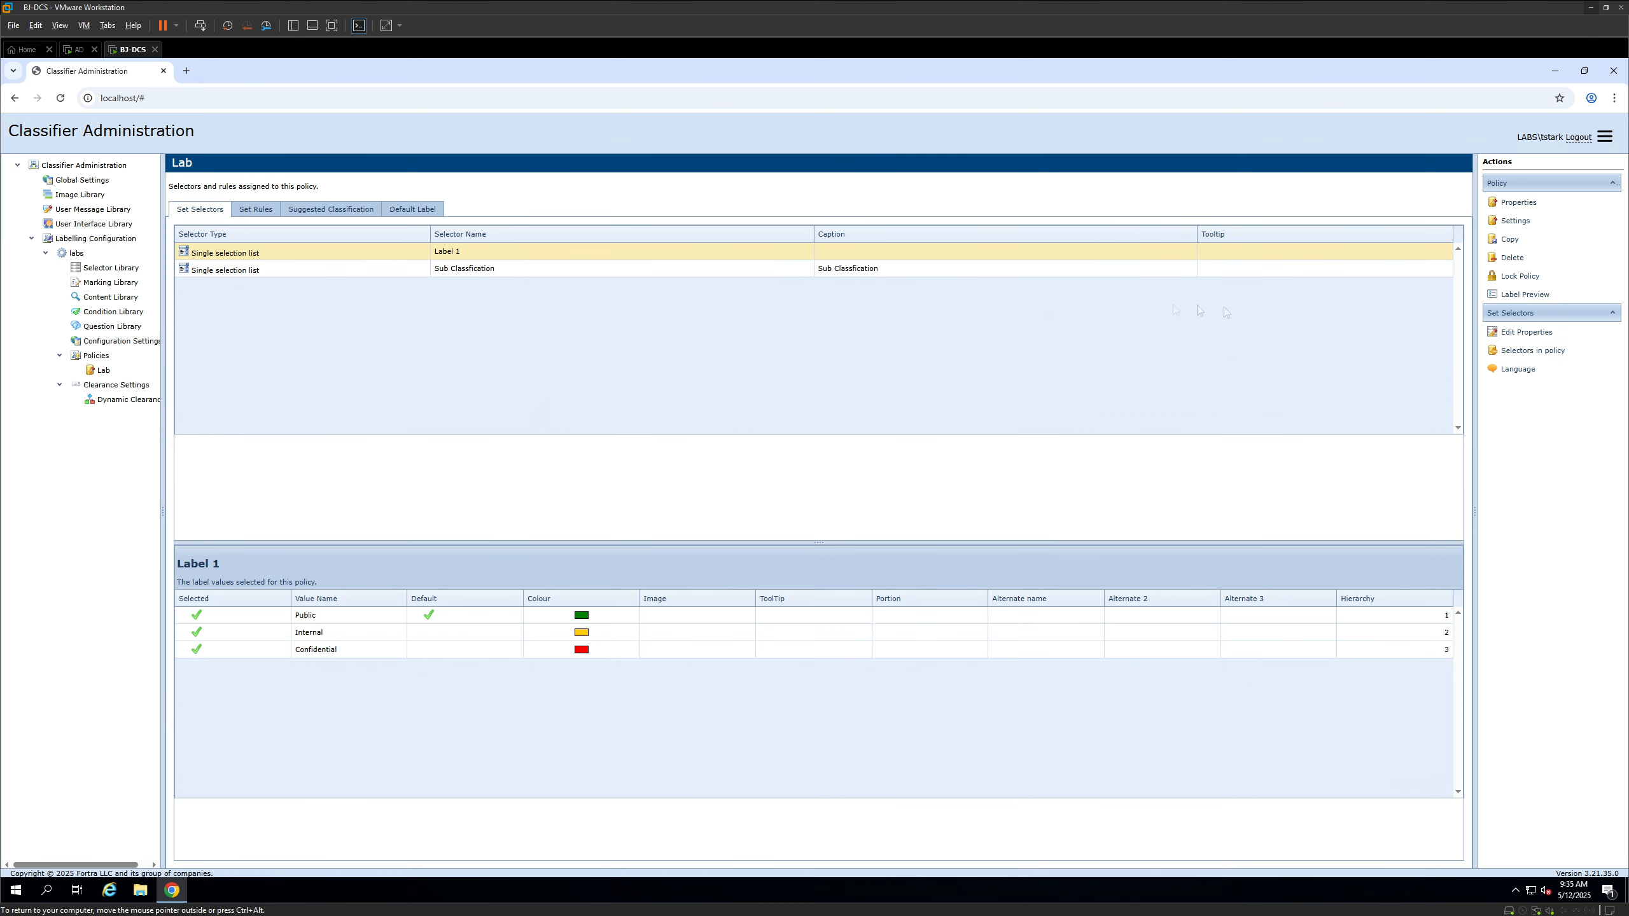
Preview the Lab policy's label, checking the Public label with the sub classification "Internal - Business", and close the preview
click(1550, 297)
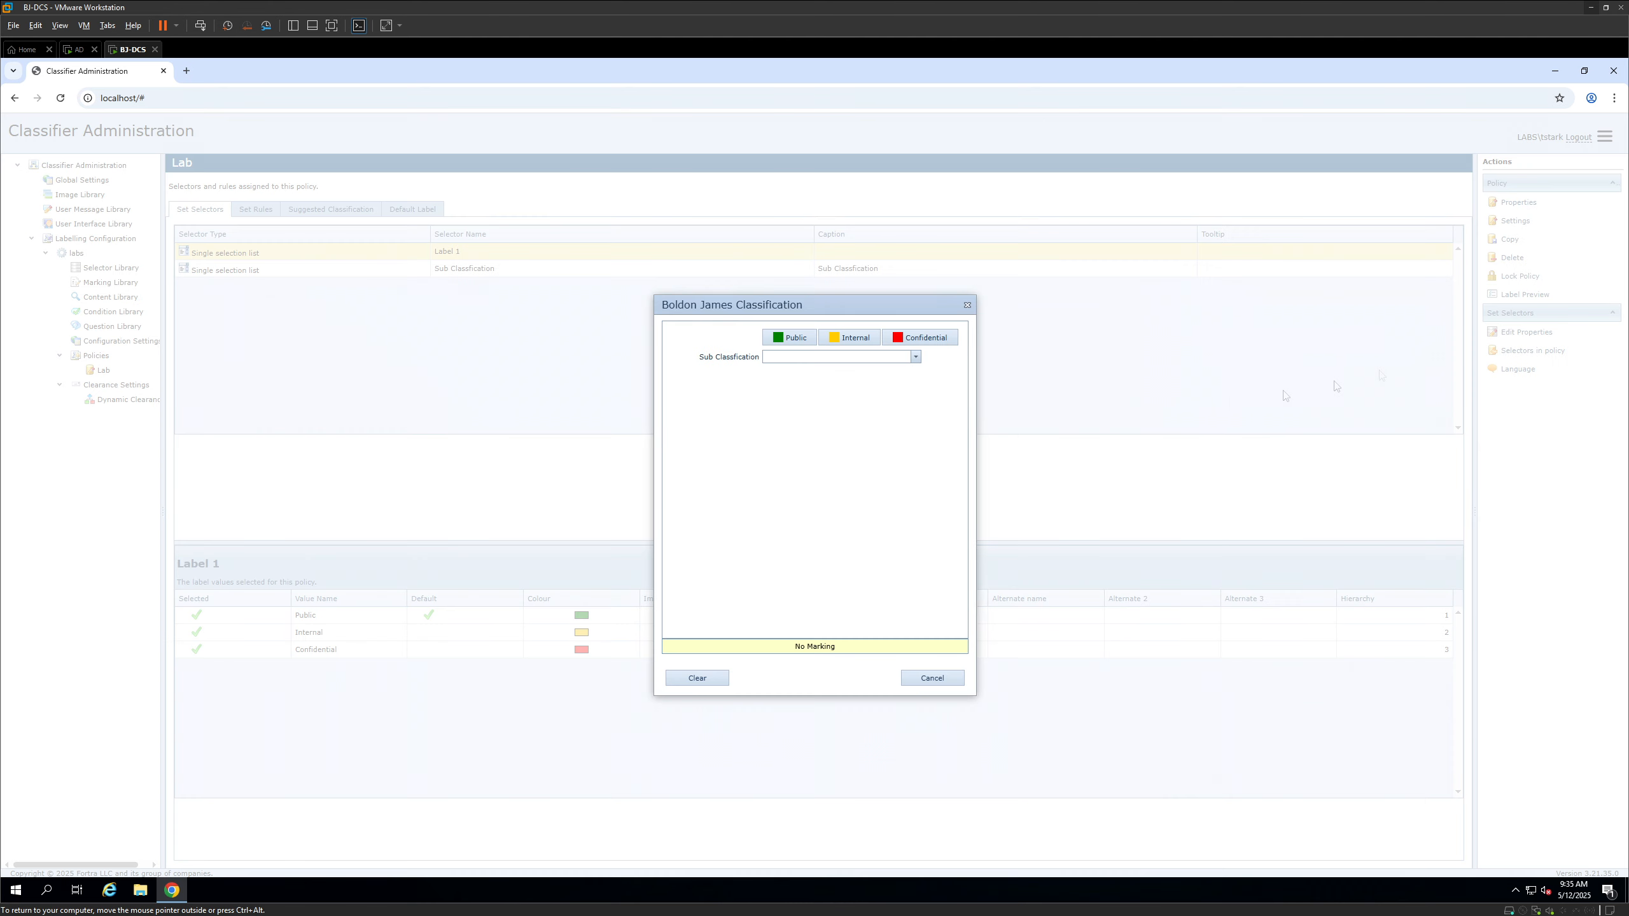
click(792, 346)
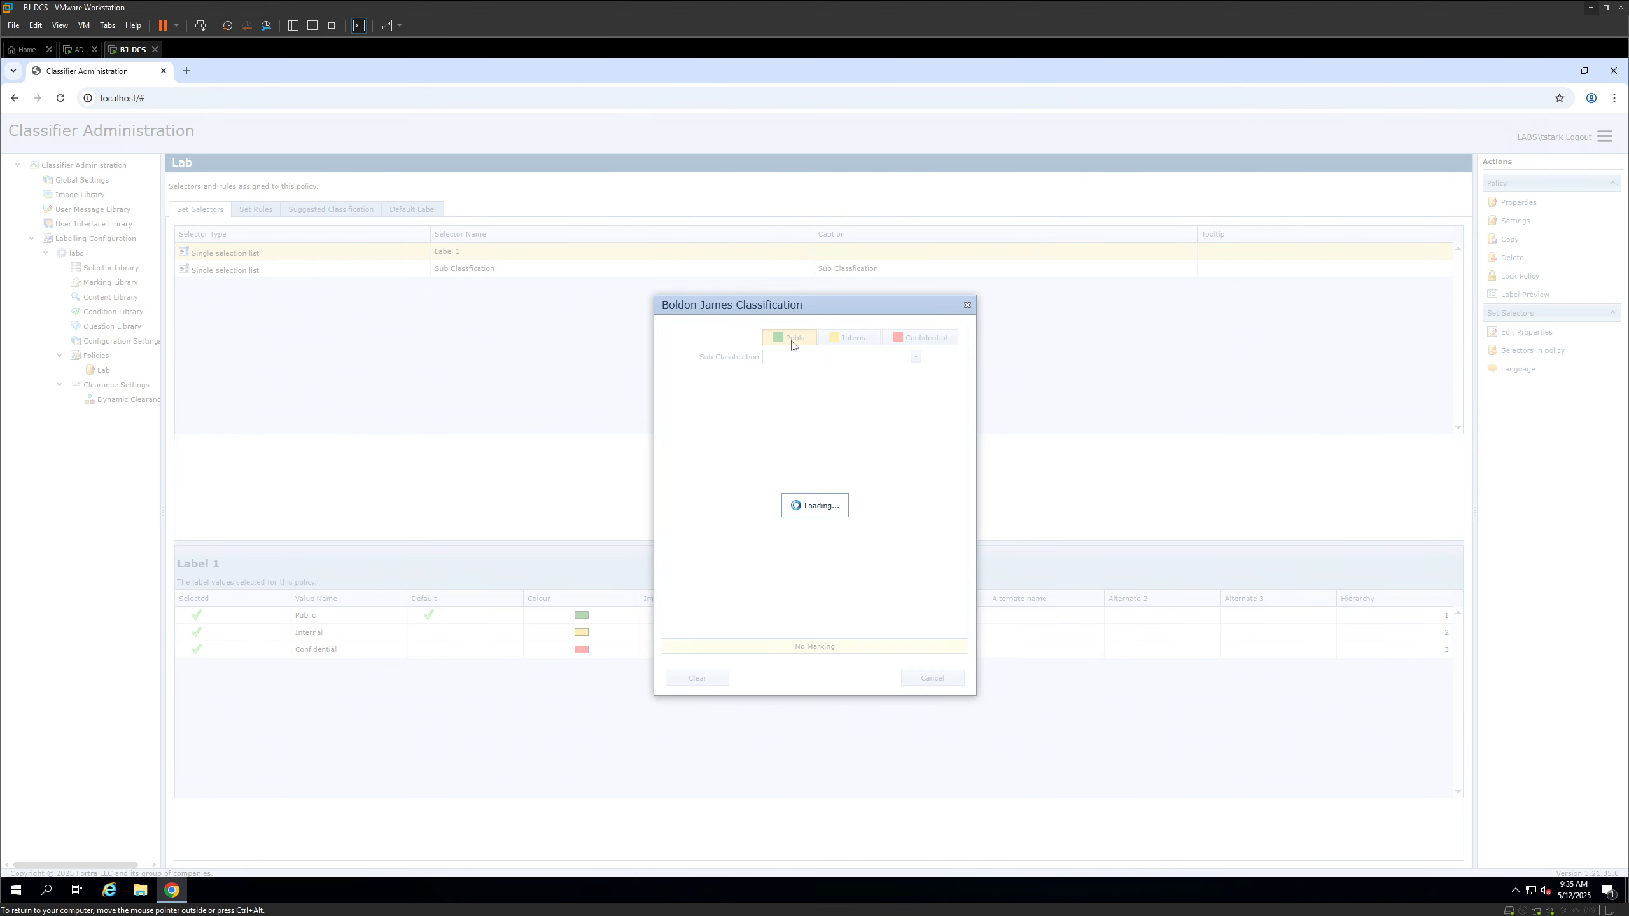
click(915, 358)
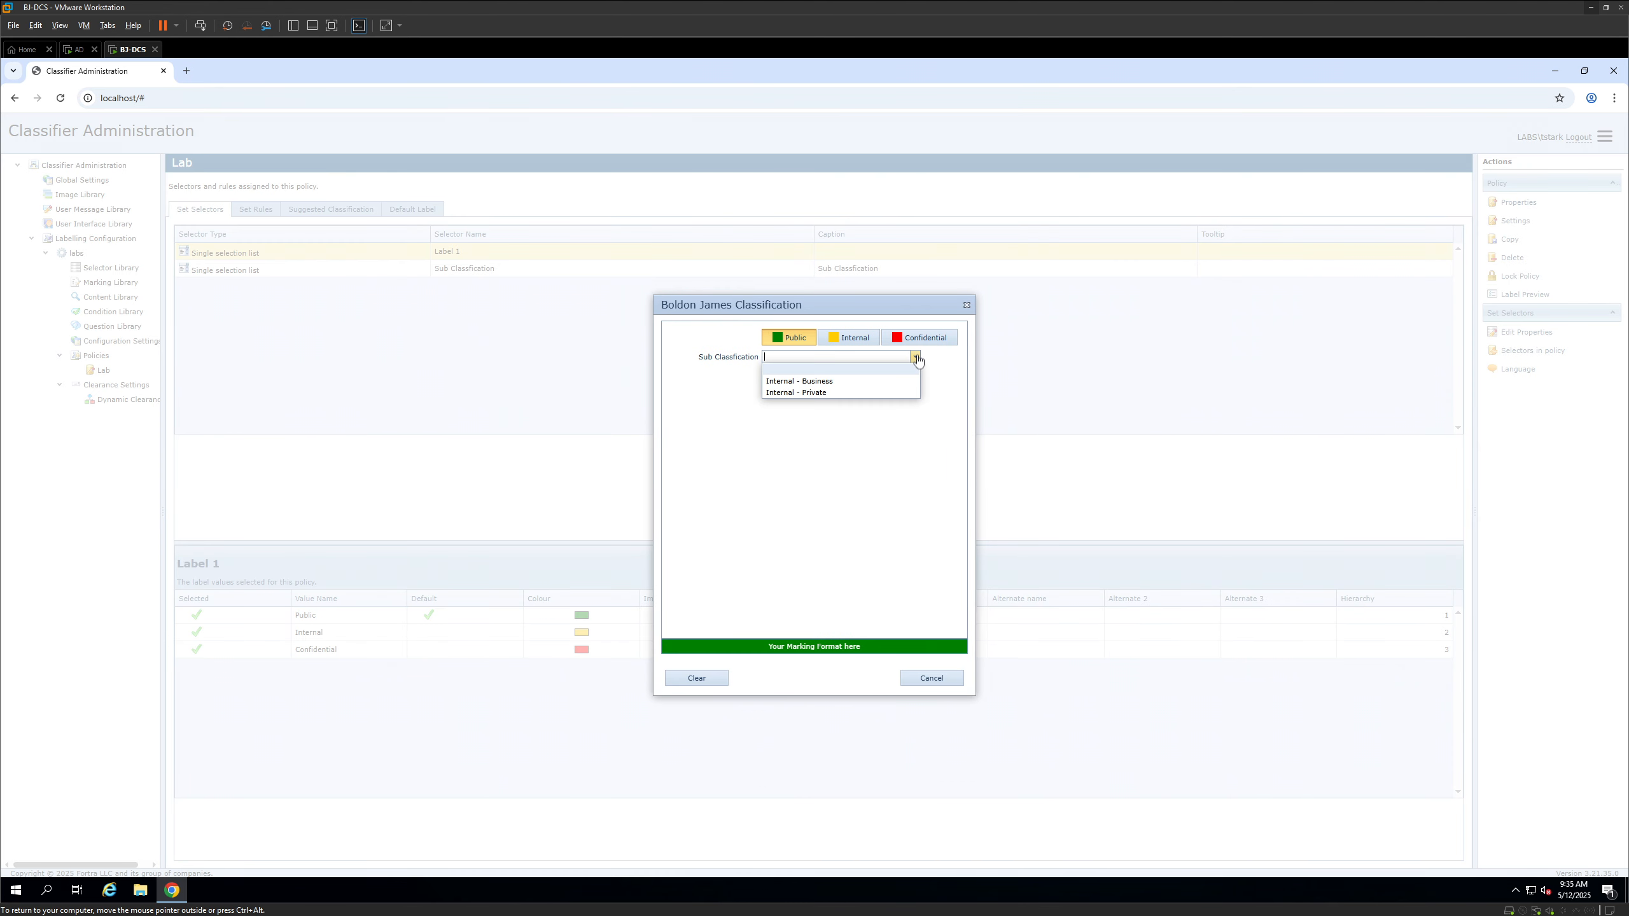
click(882, 381)
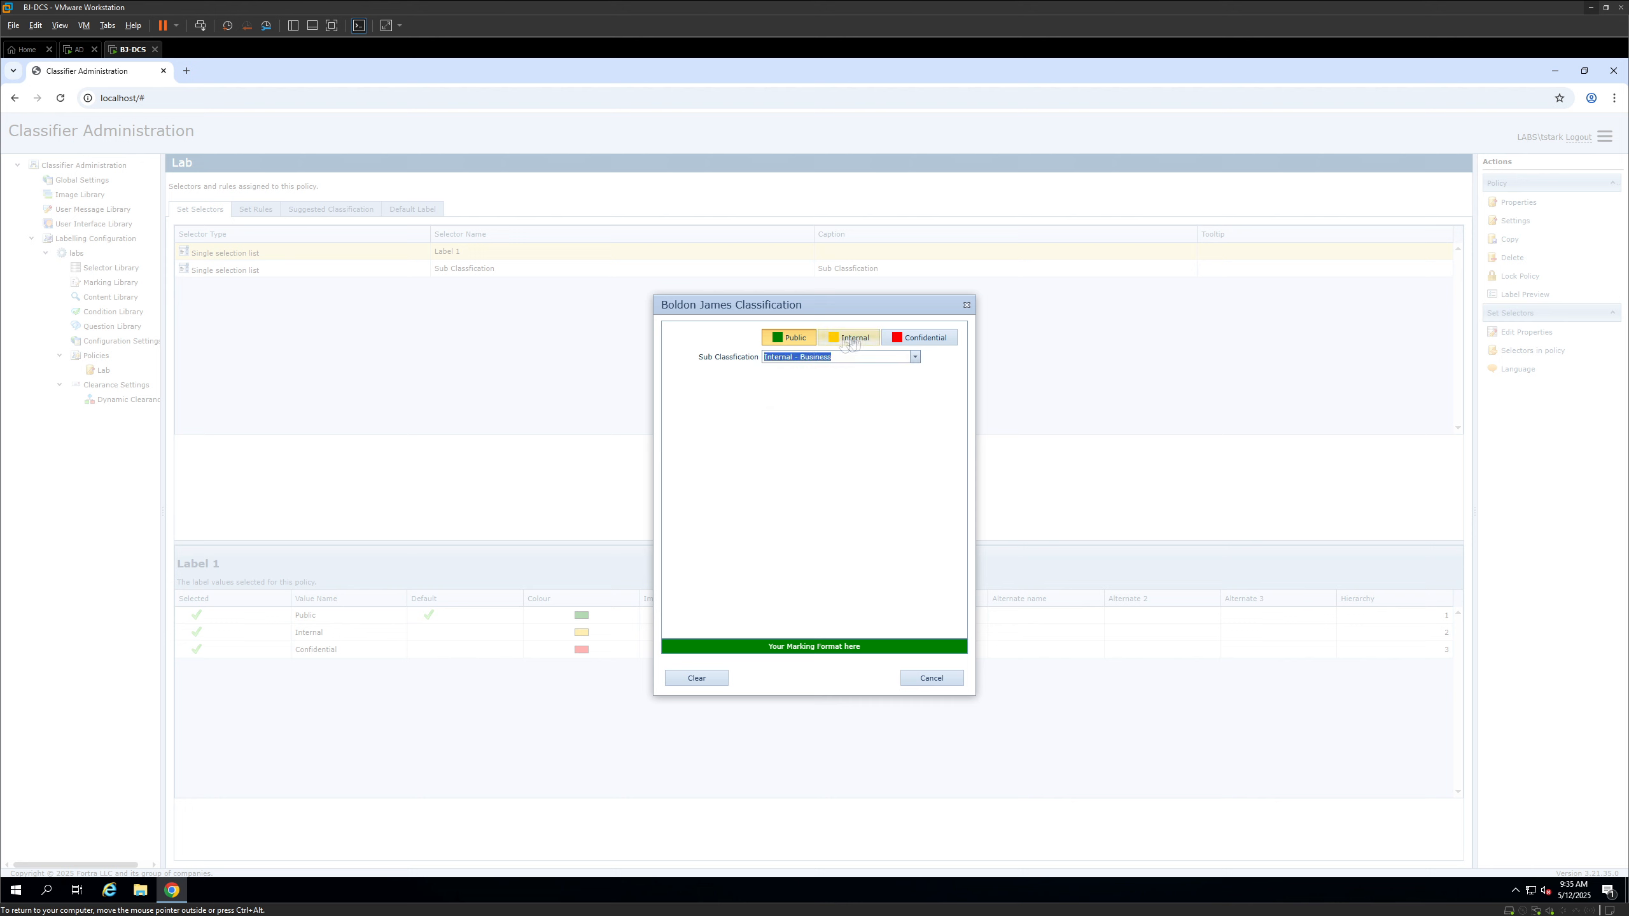
click(920, 337)
click(847, 337)
click(807, 341)
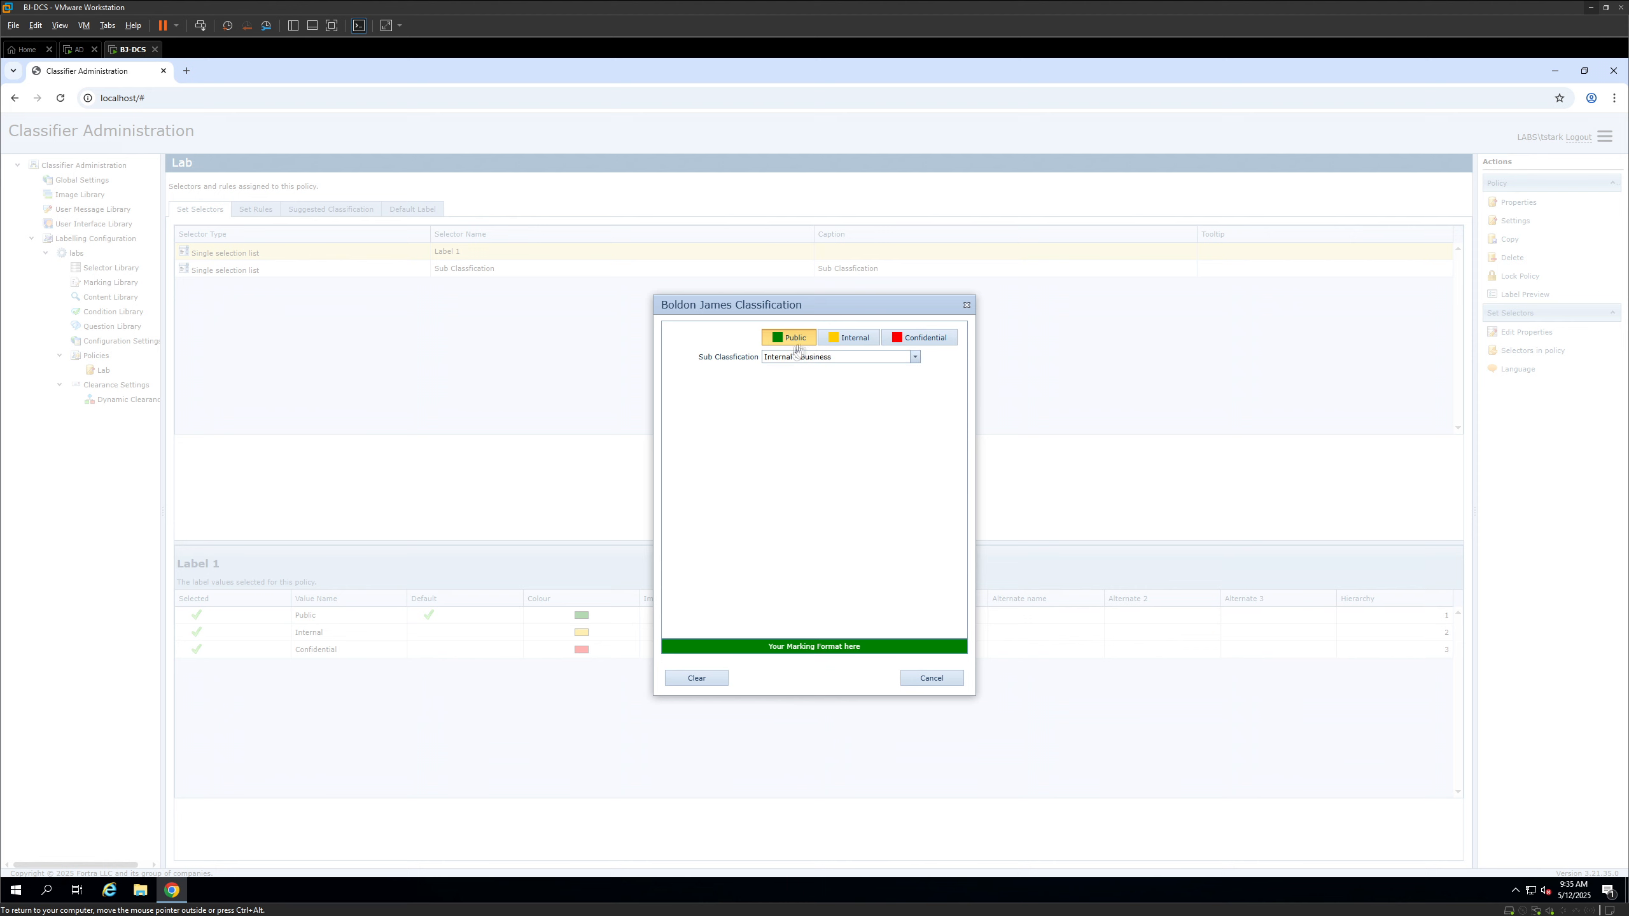
click(926, 675)
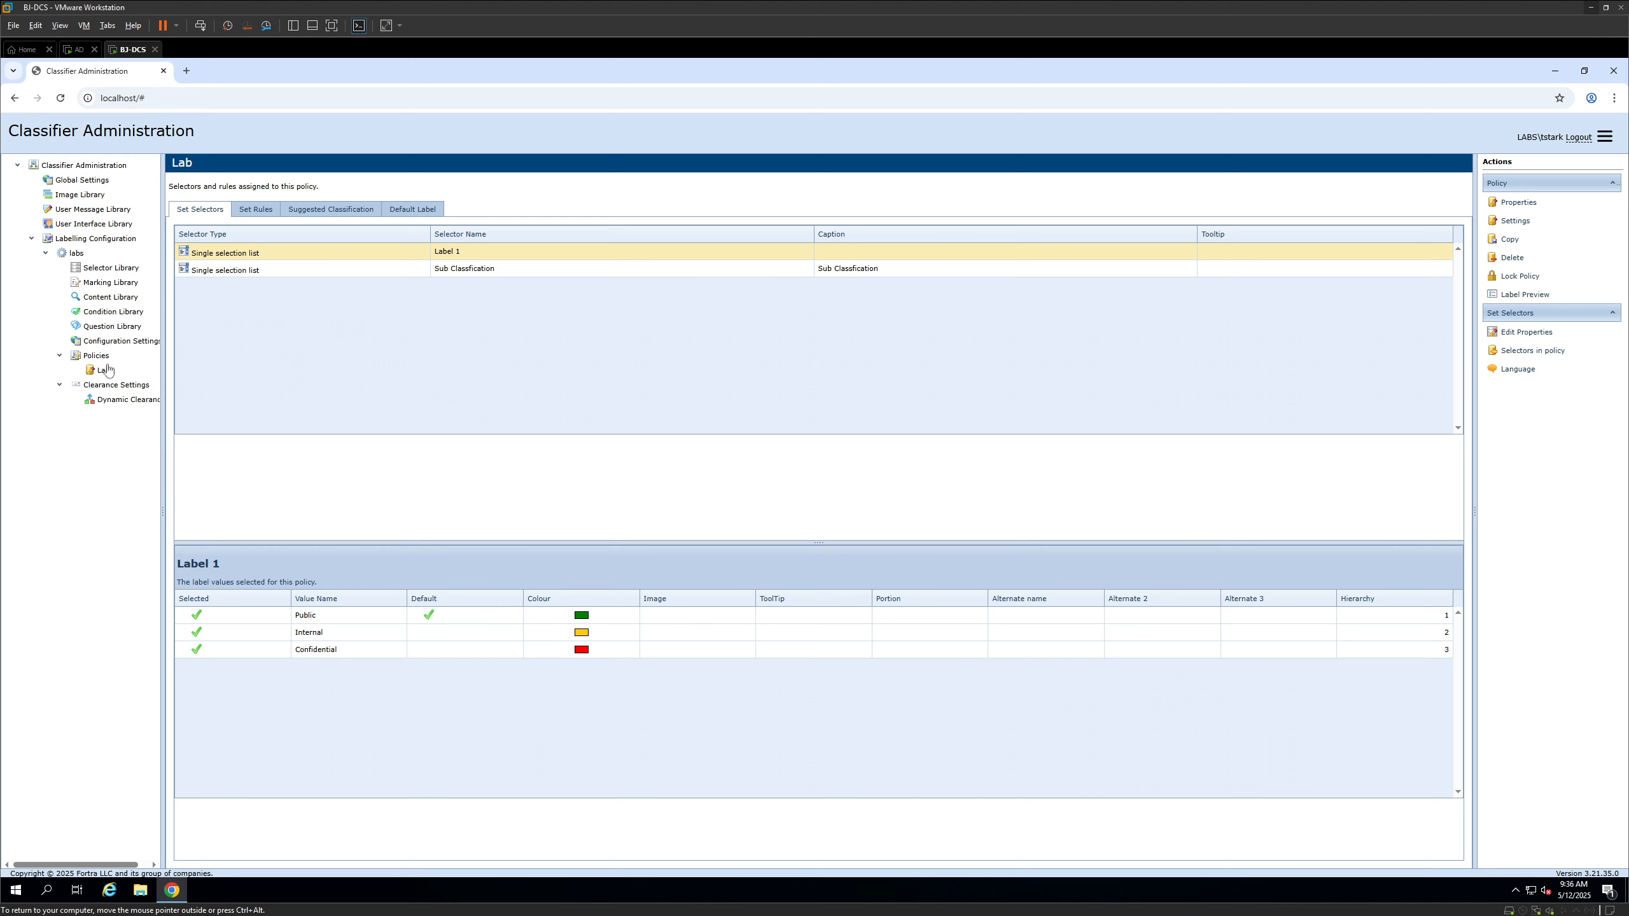
Enable Use Assisted Labelling in the Lab policy's properties
click(103, 372)
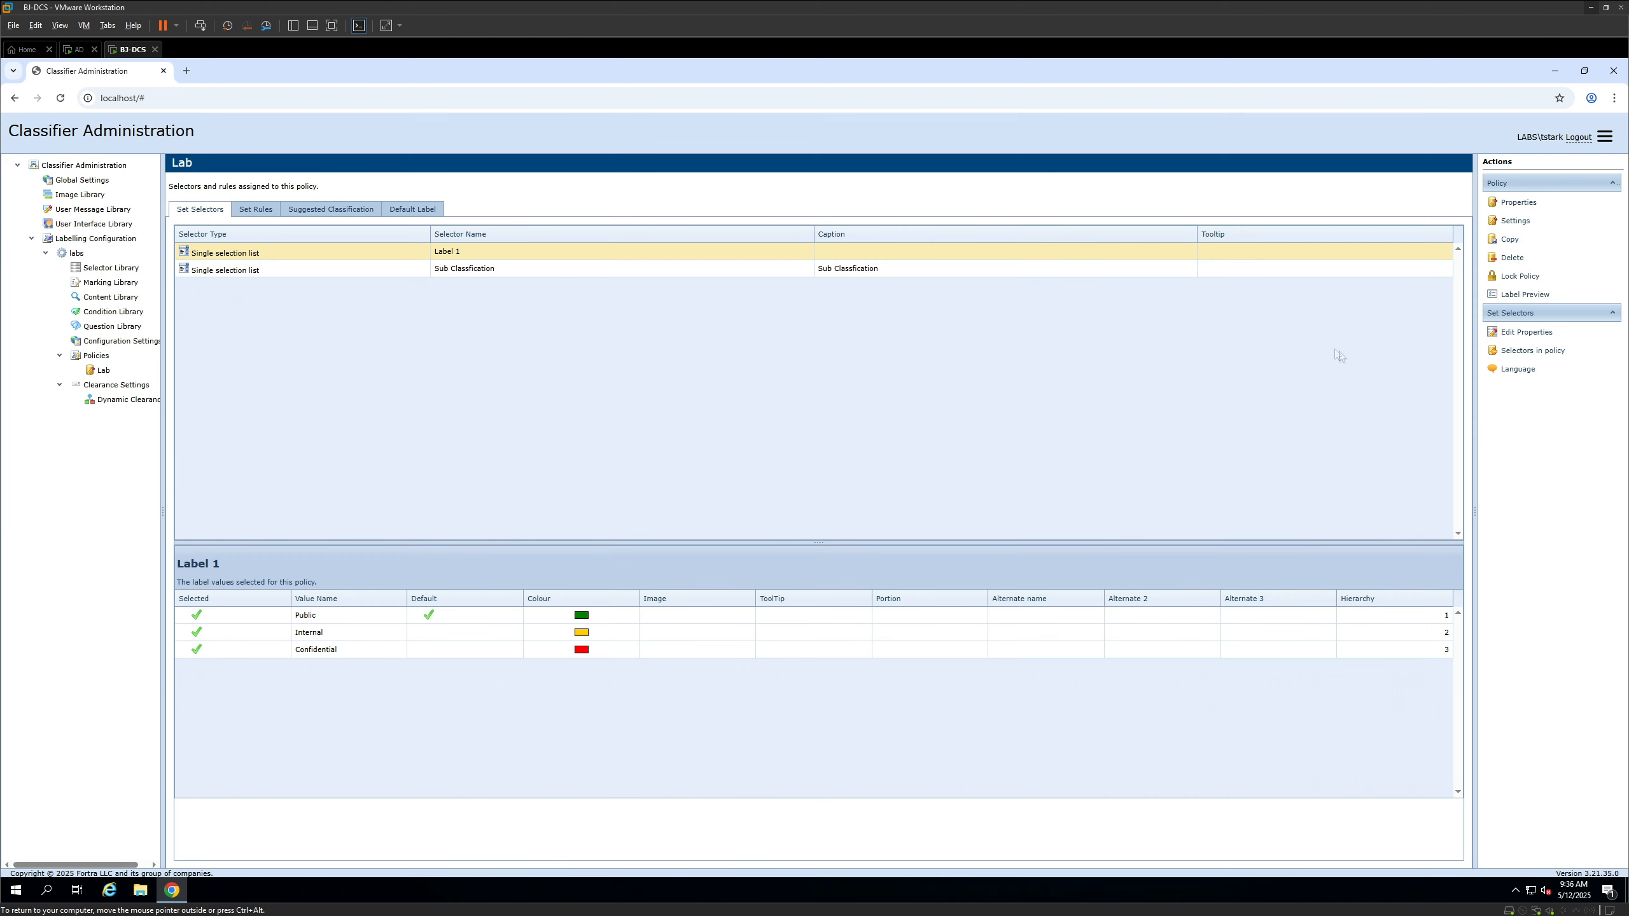
click(97, 357)
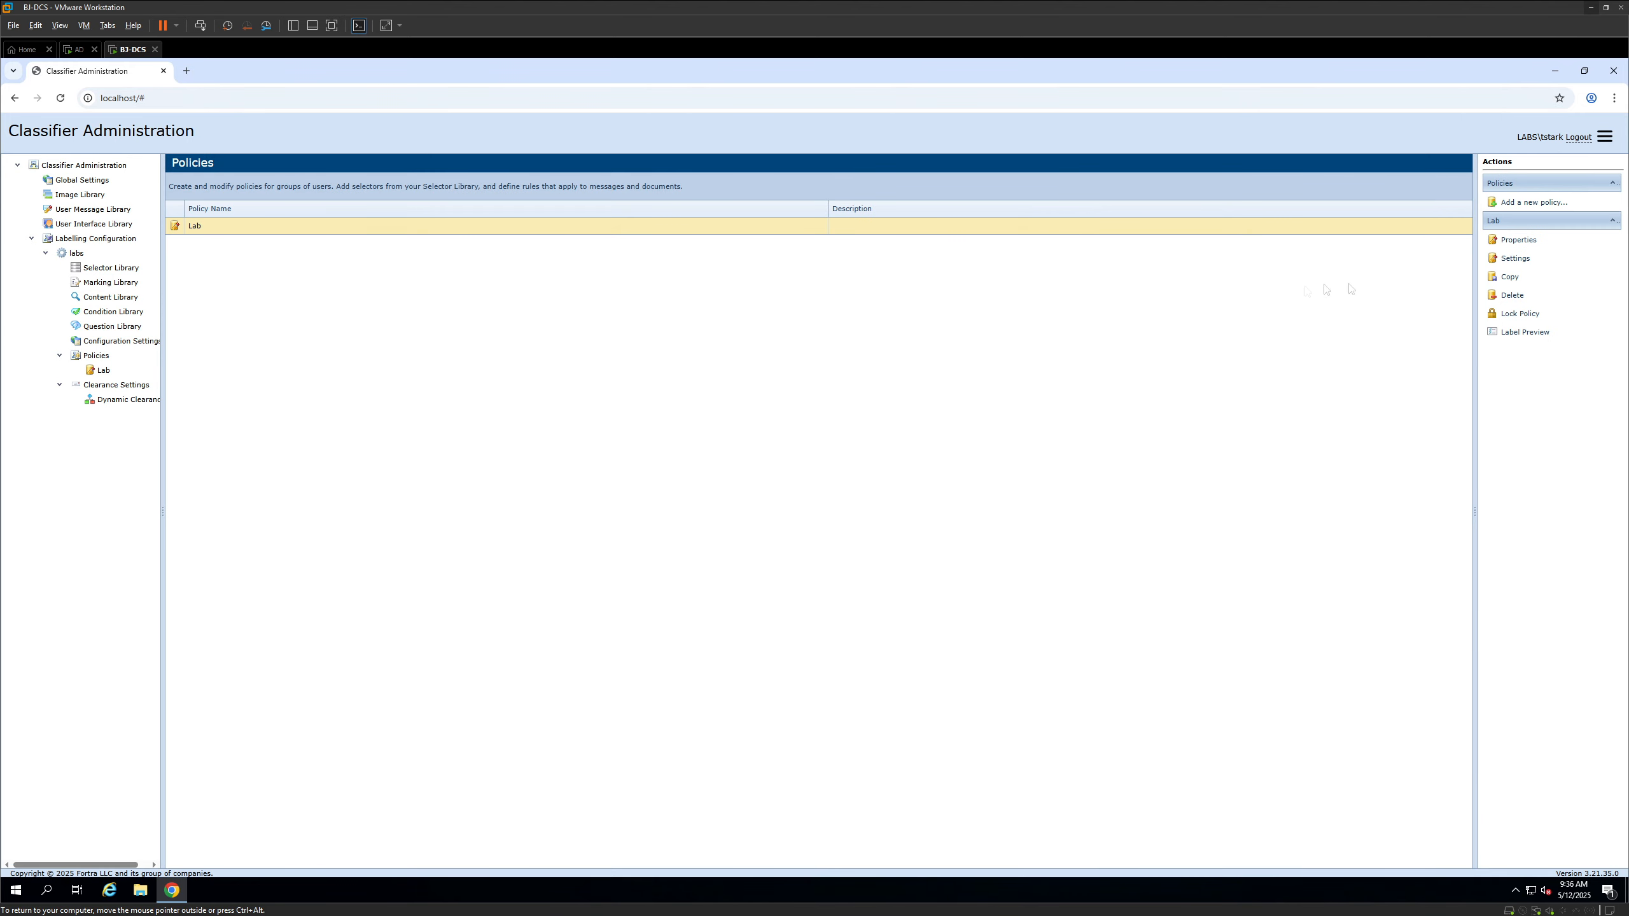
click(1523, 240)
click(717, 488)
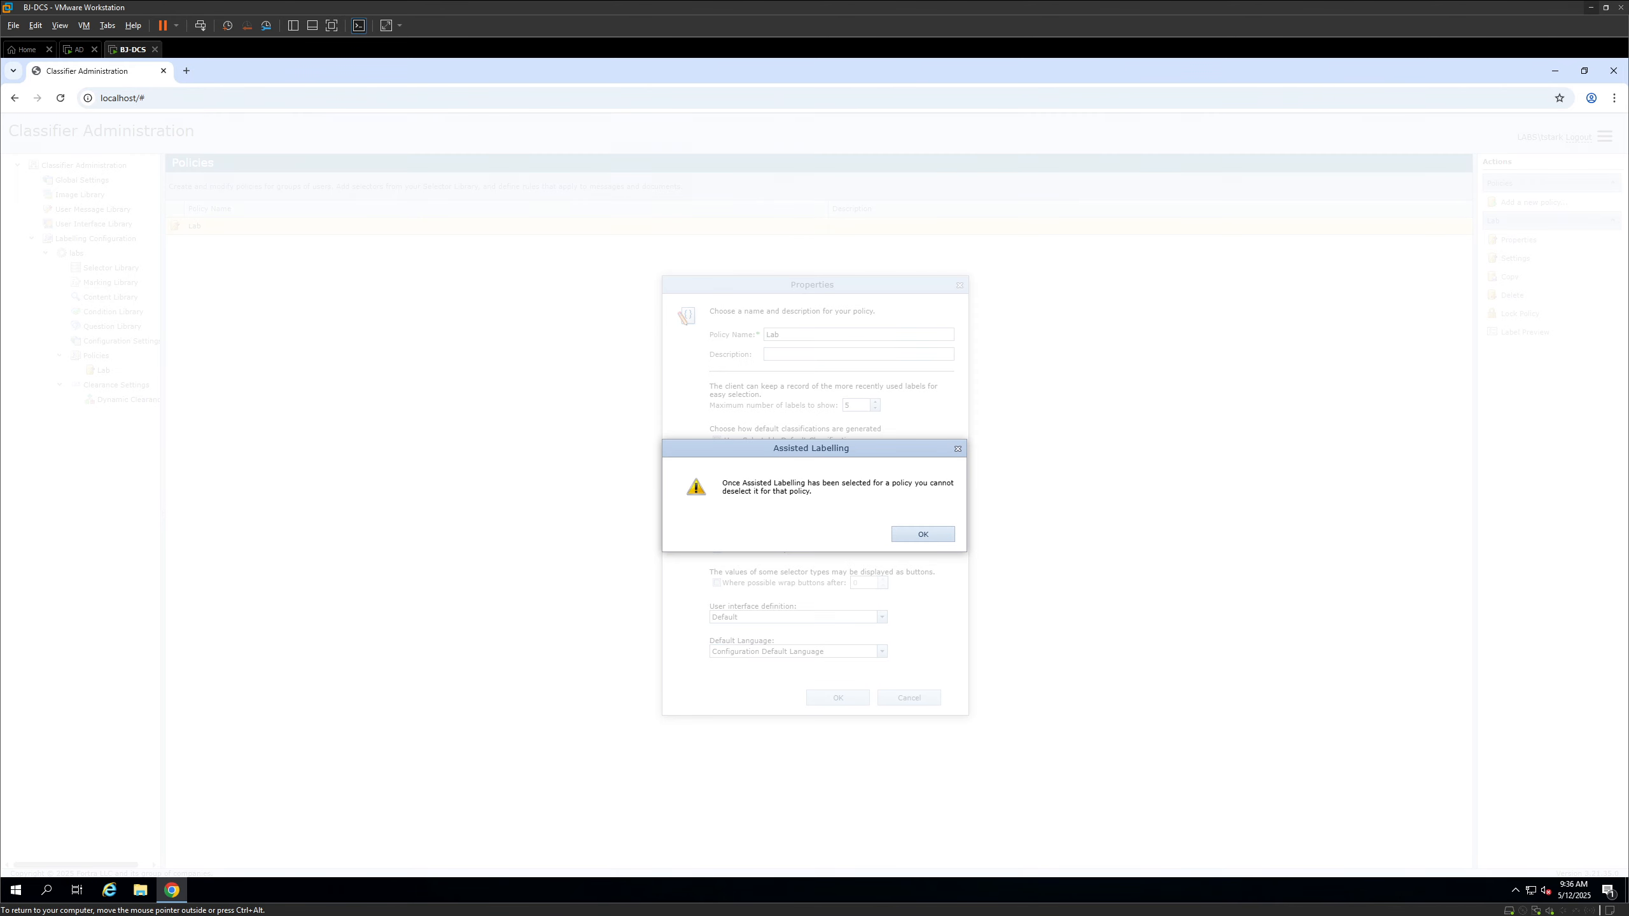
click(922, 534)
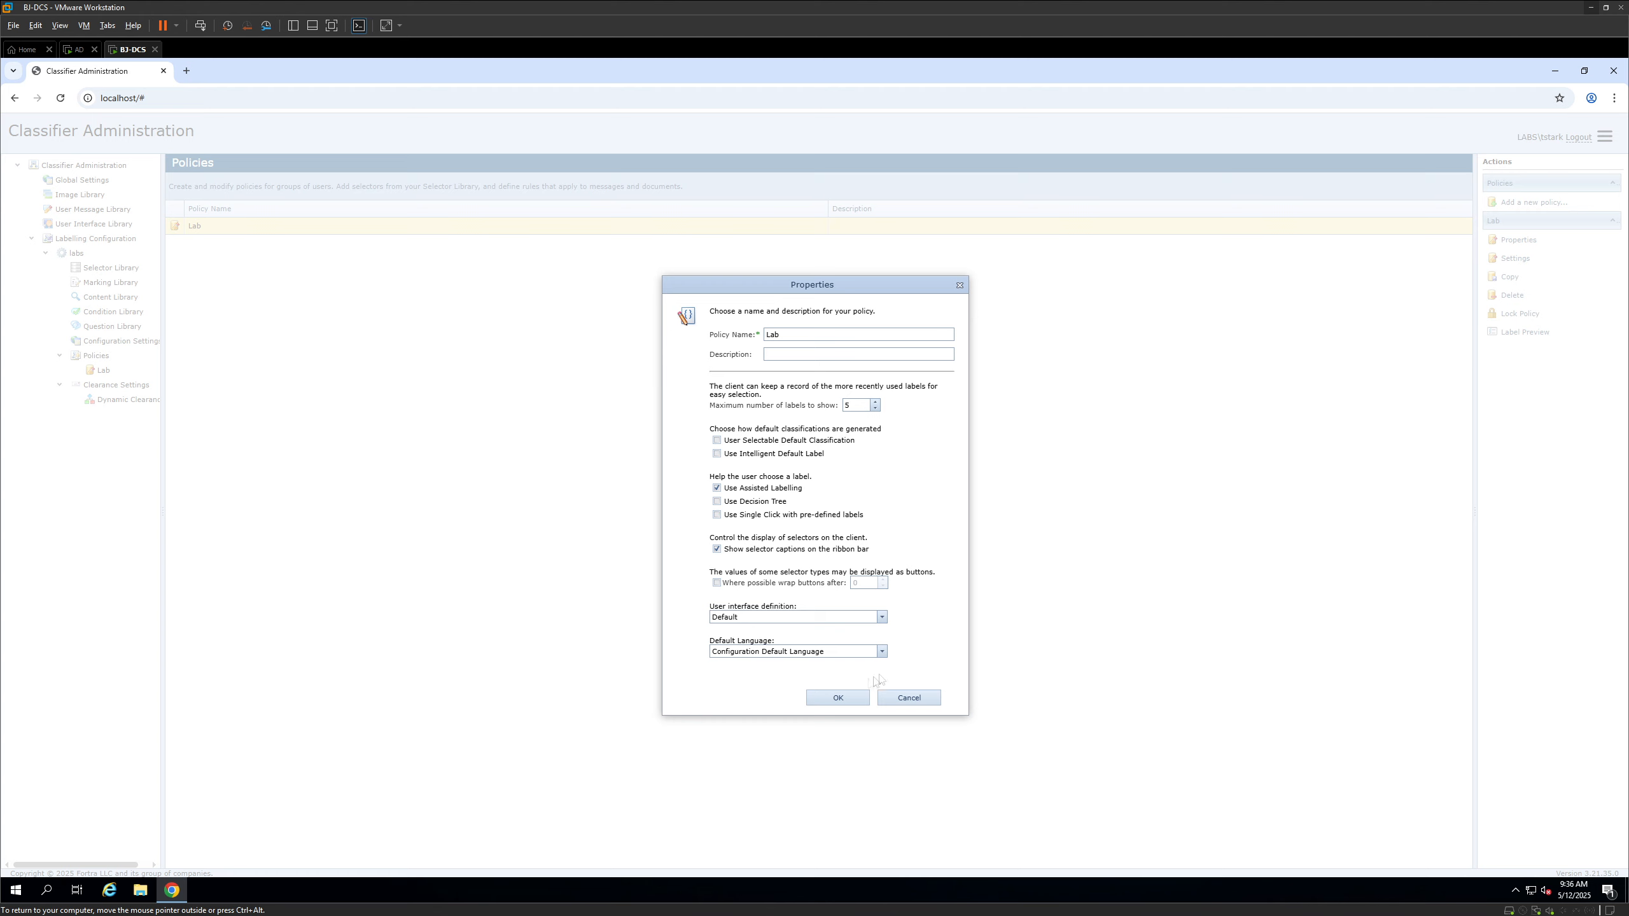
click(837, 697)
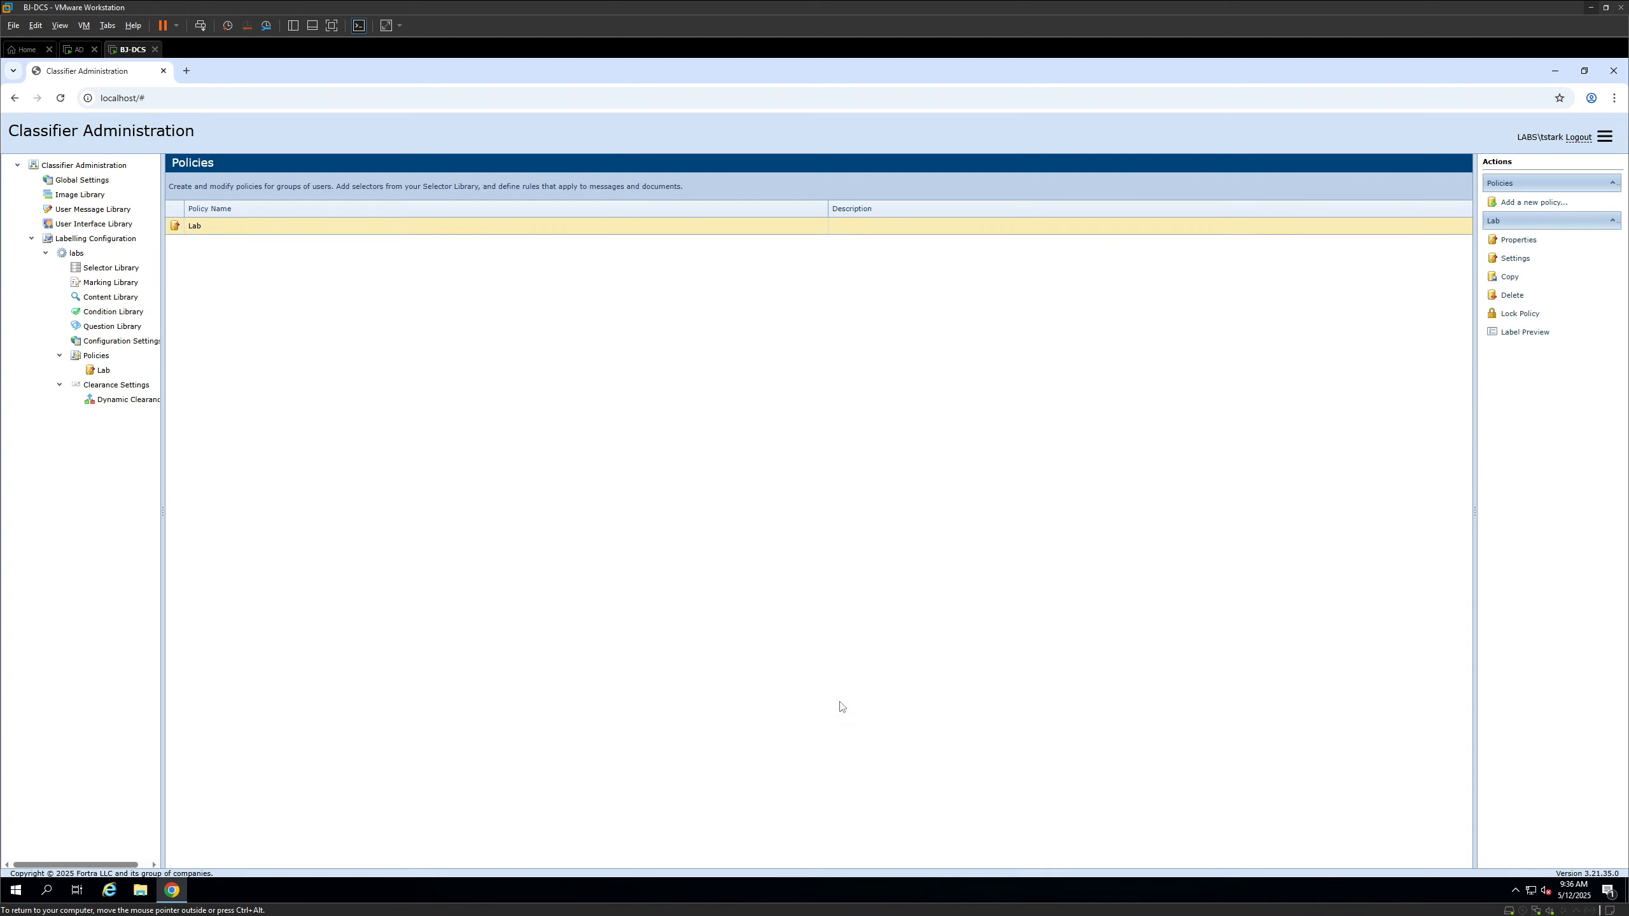
Add the Label 1 selector to the Lab policy's selector sequence for connected selectors
click(99, 378)
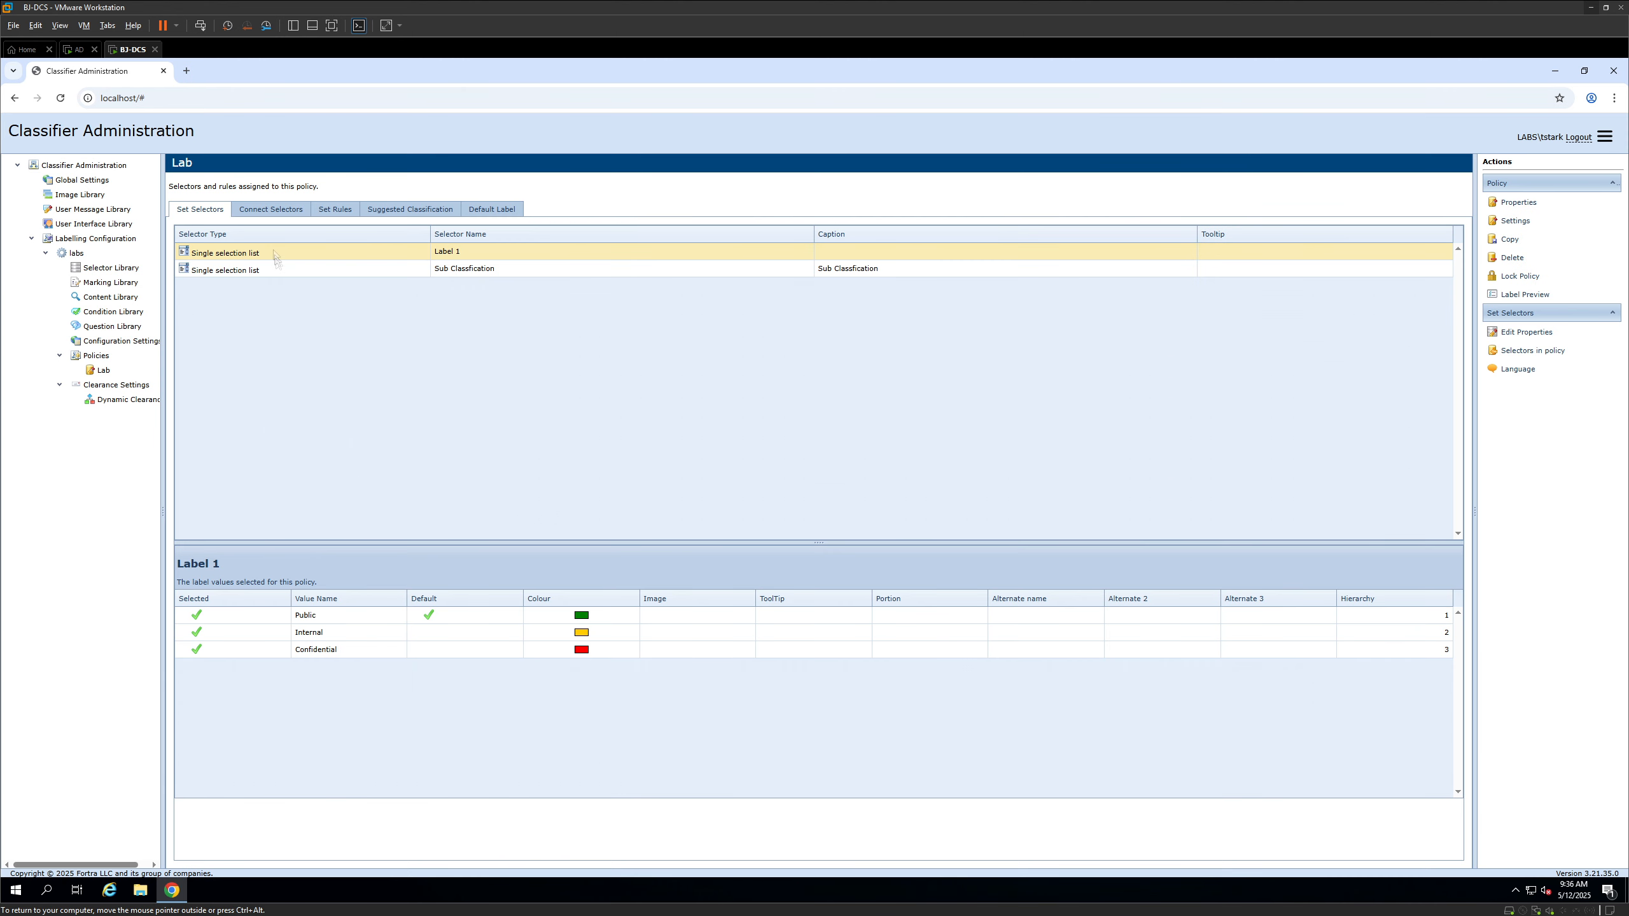
click(269, 212)
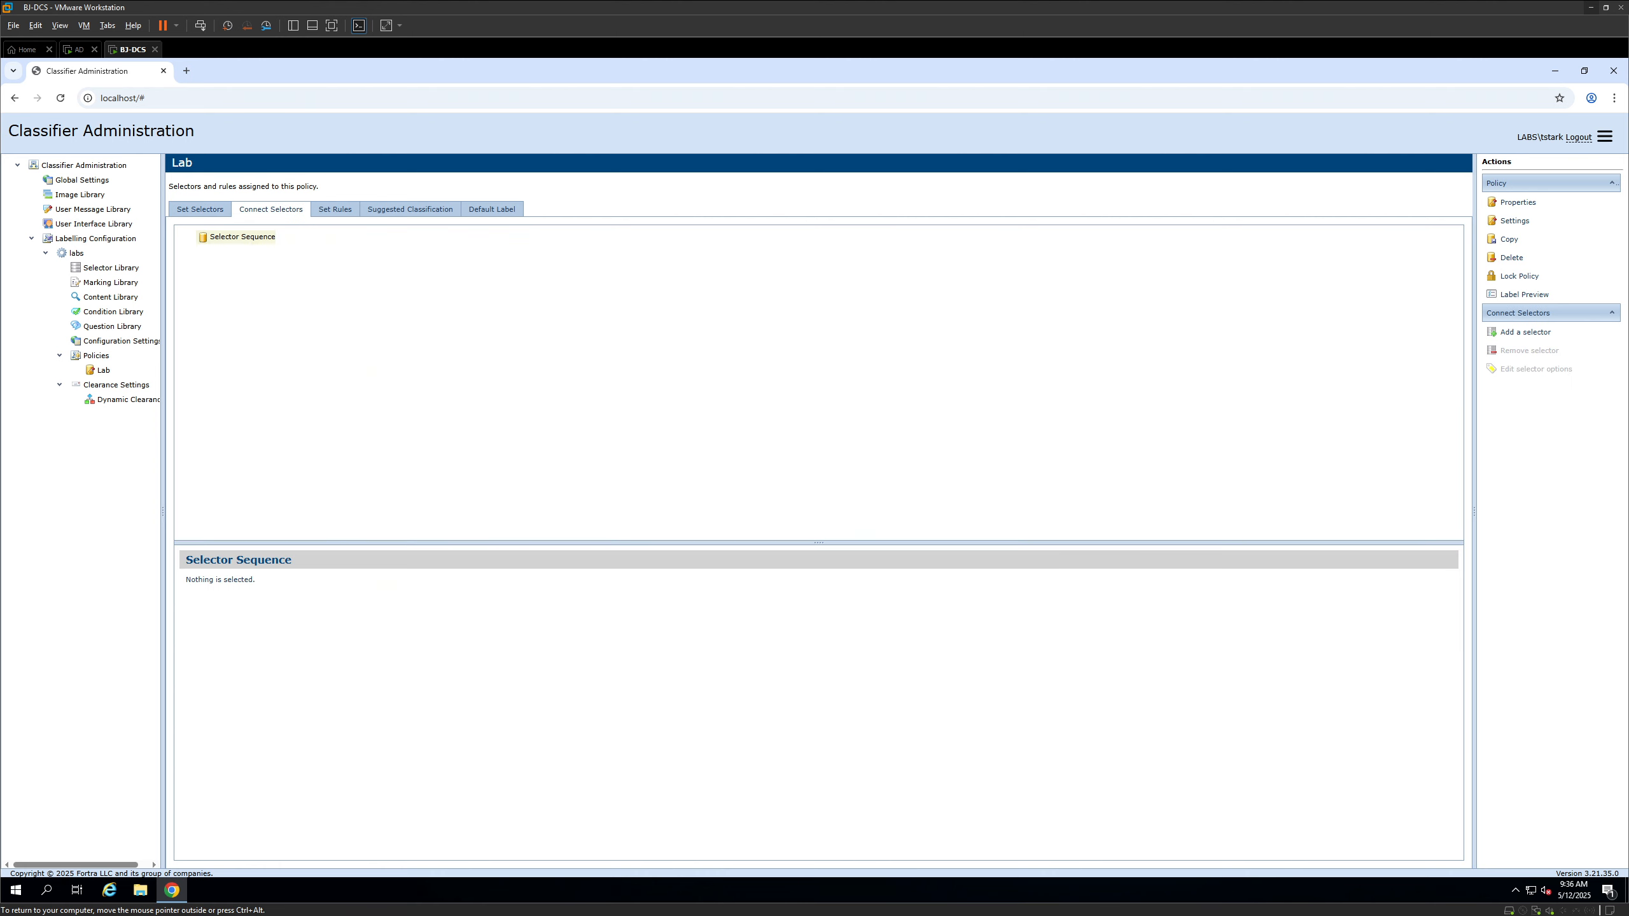
click(1558, 337)
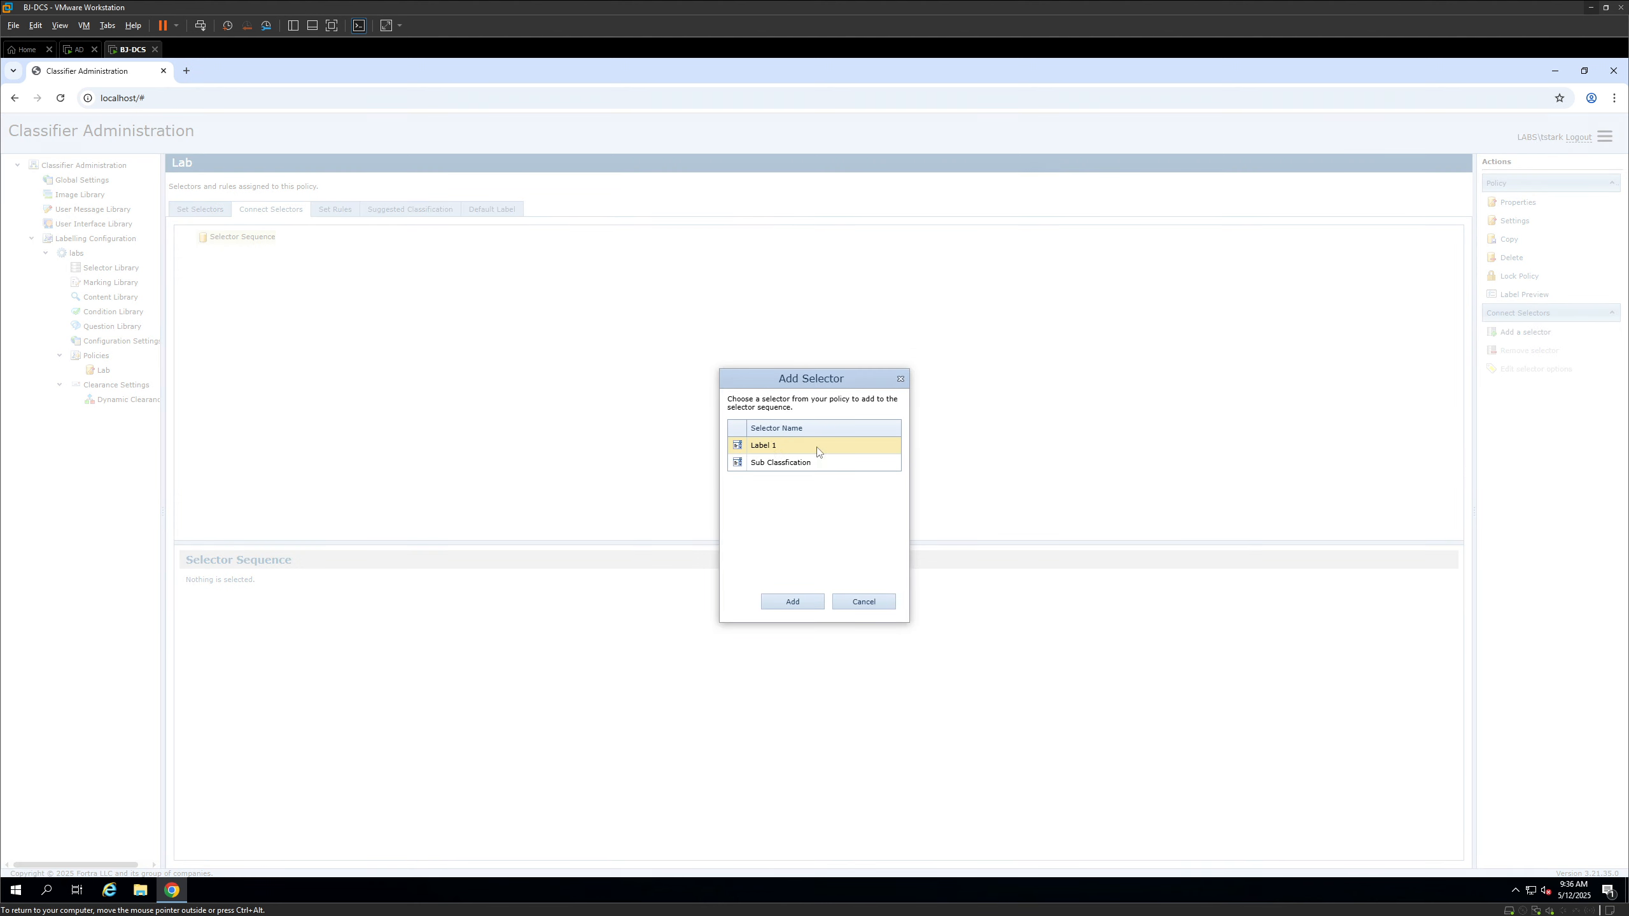
click(793, 603)
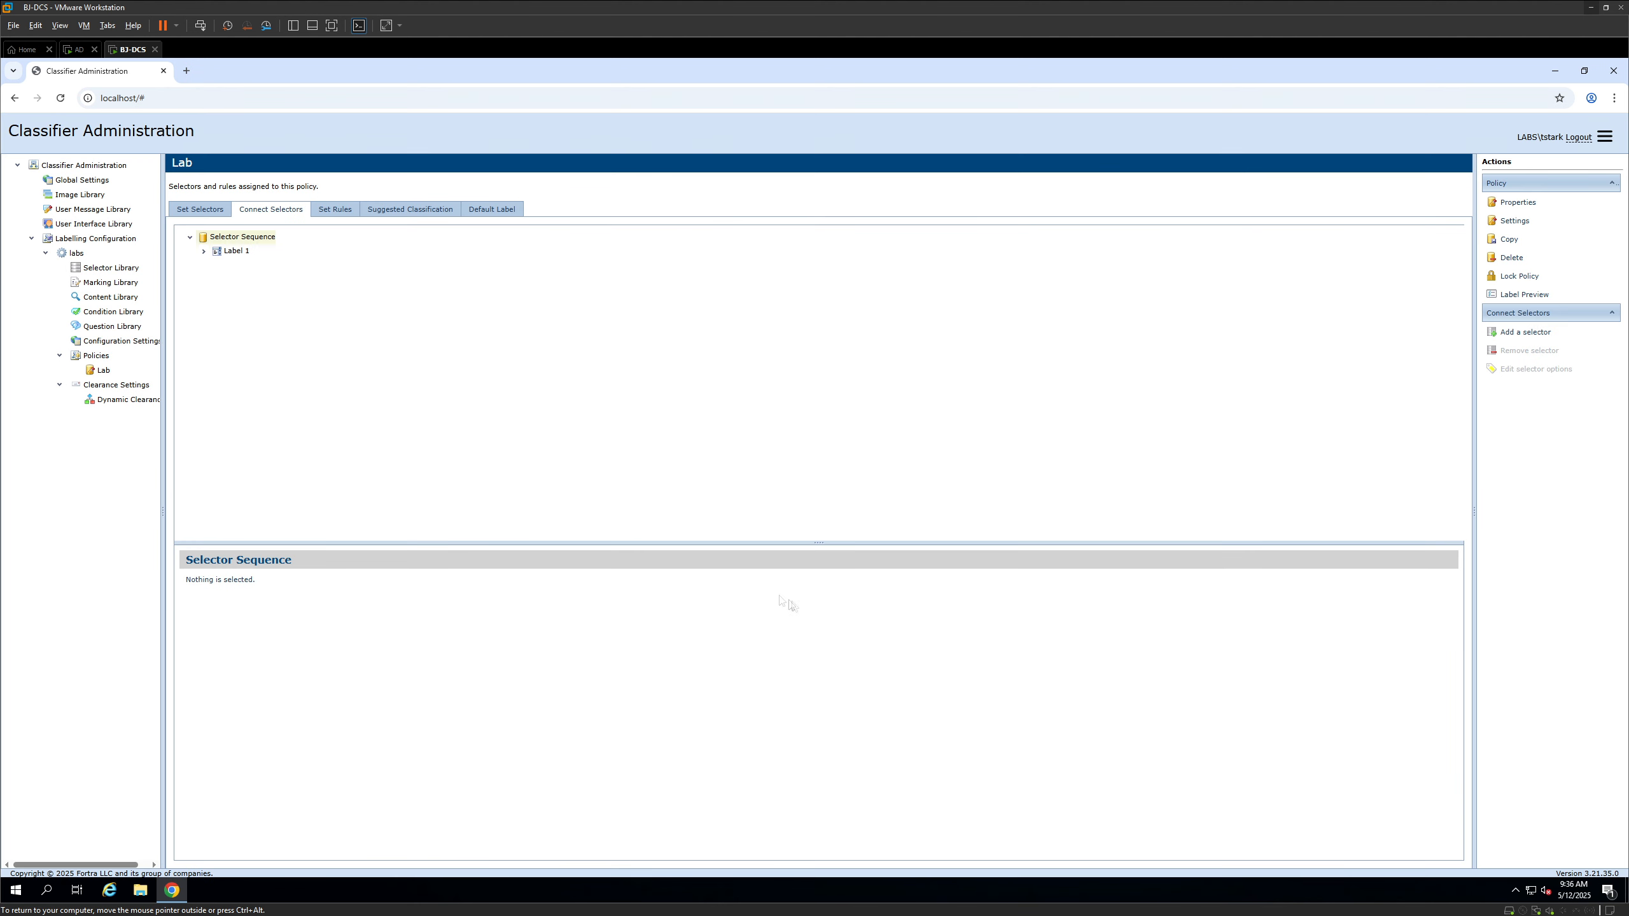
Connect the Sub Classfication selector to the Internal value of Label 1 and expand the sequence down to its values
click(204, 251)
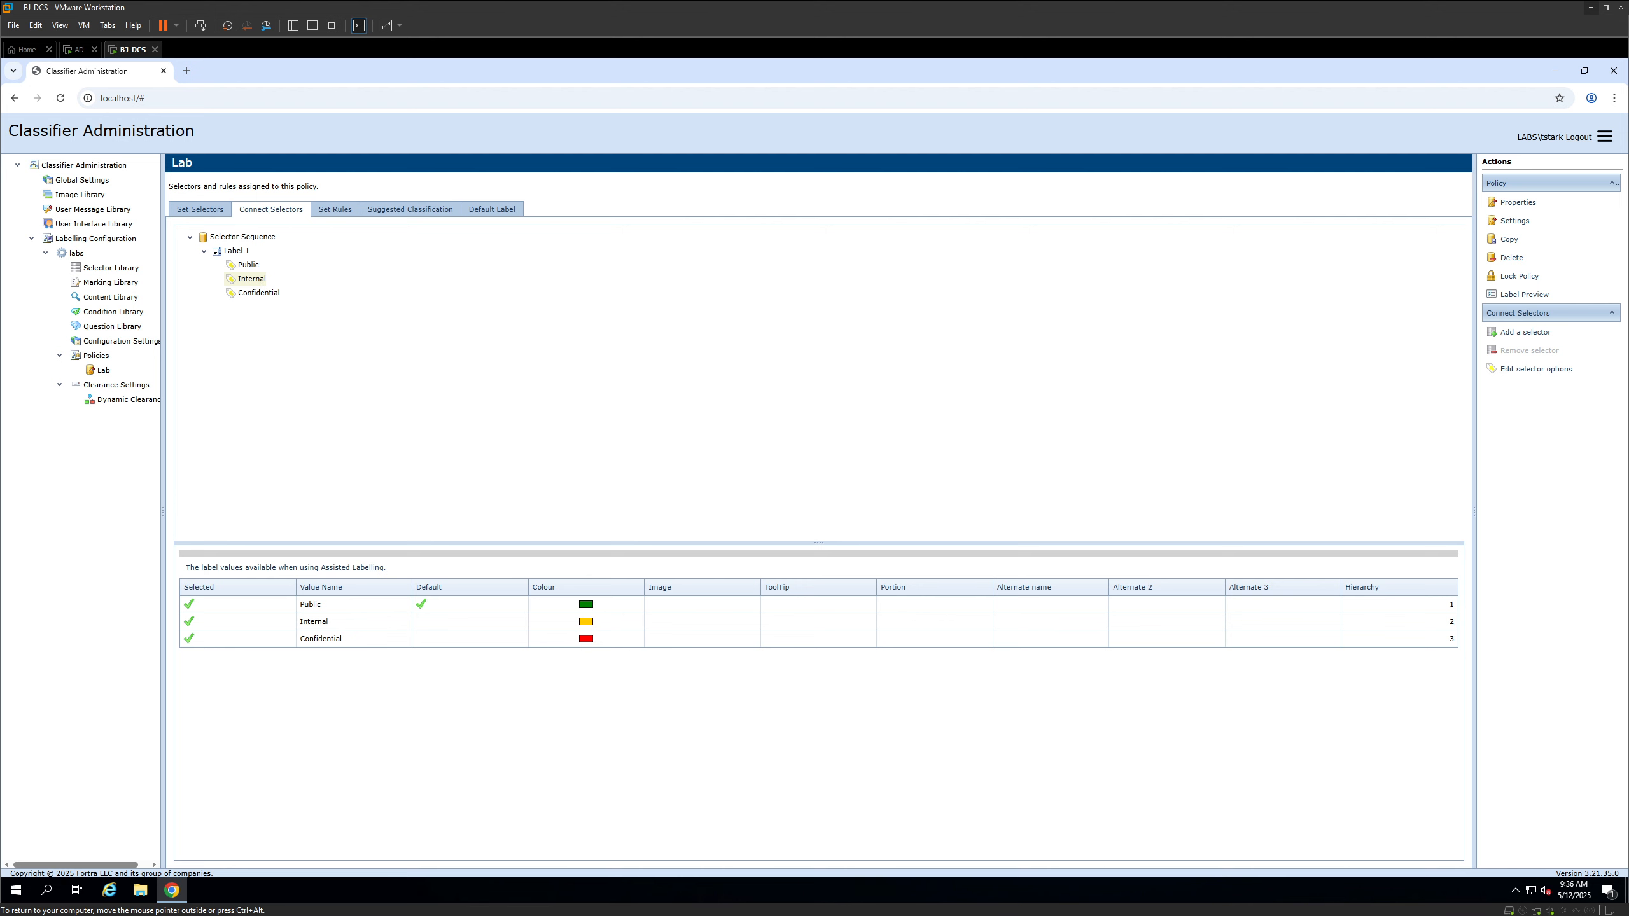
click(1569, 335)
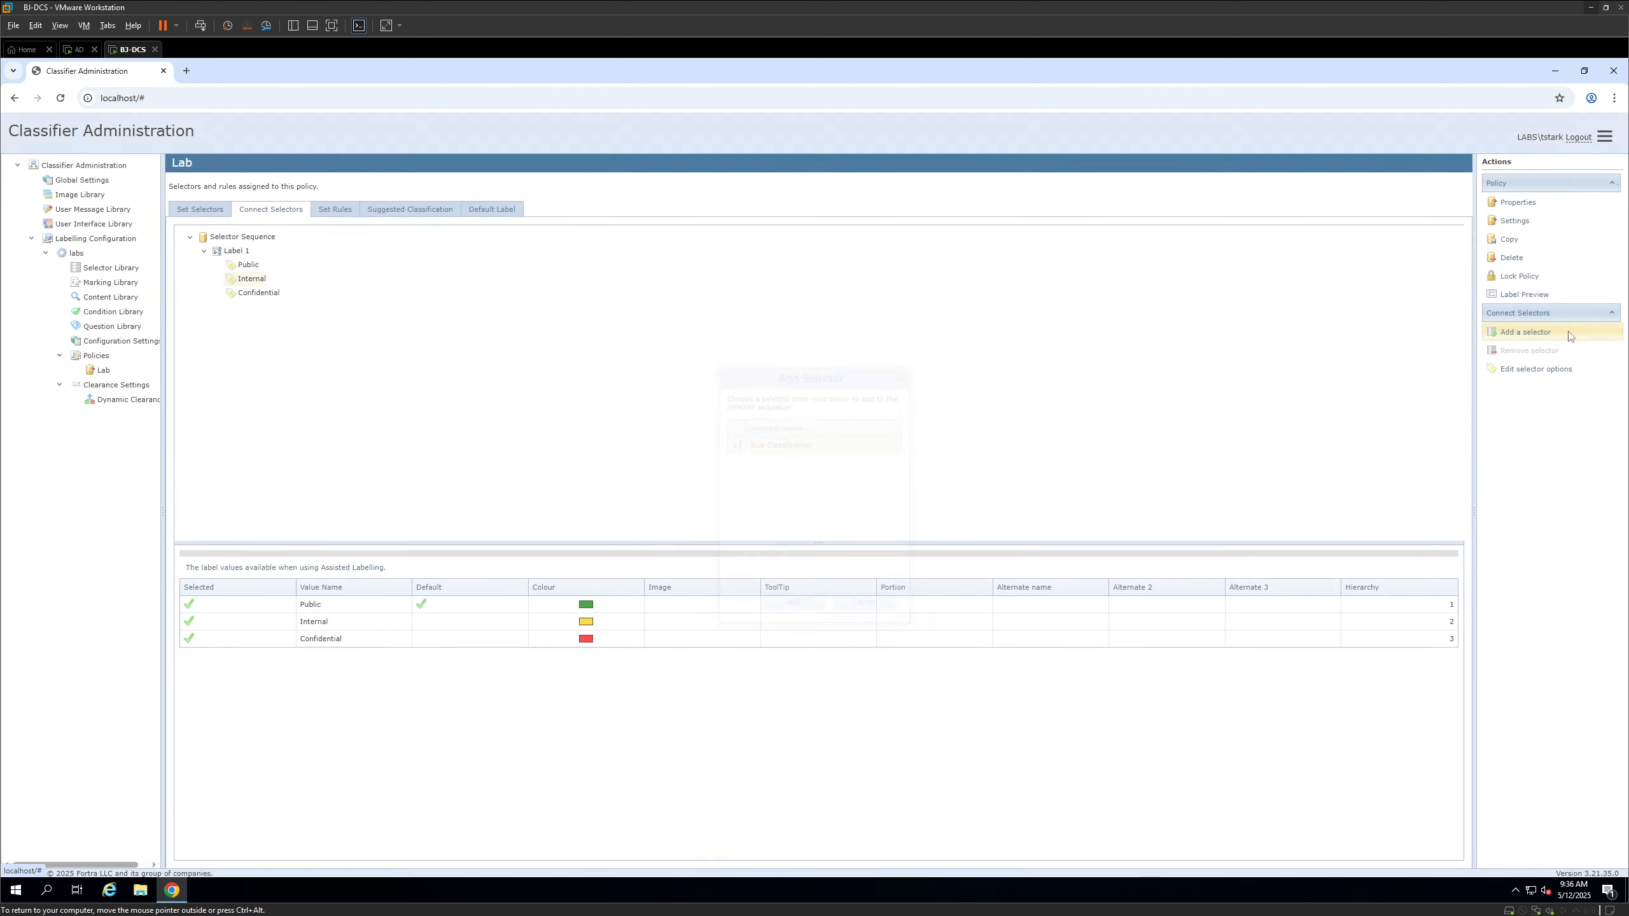
click(795, 608)
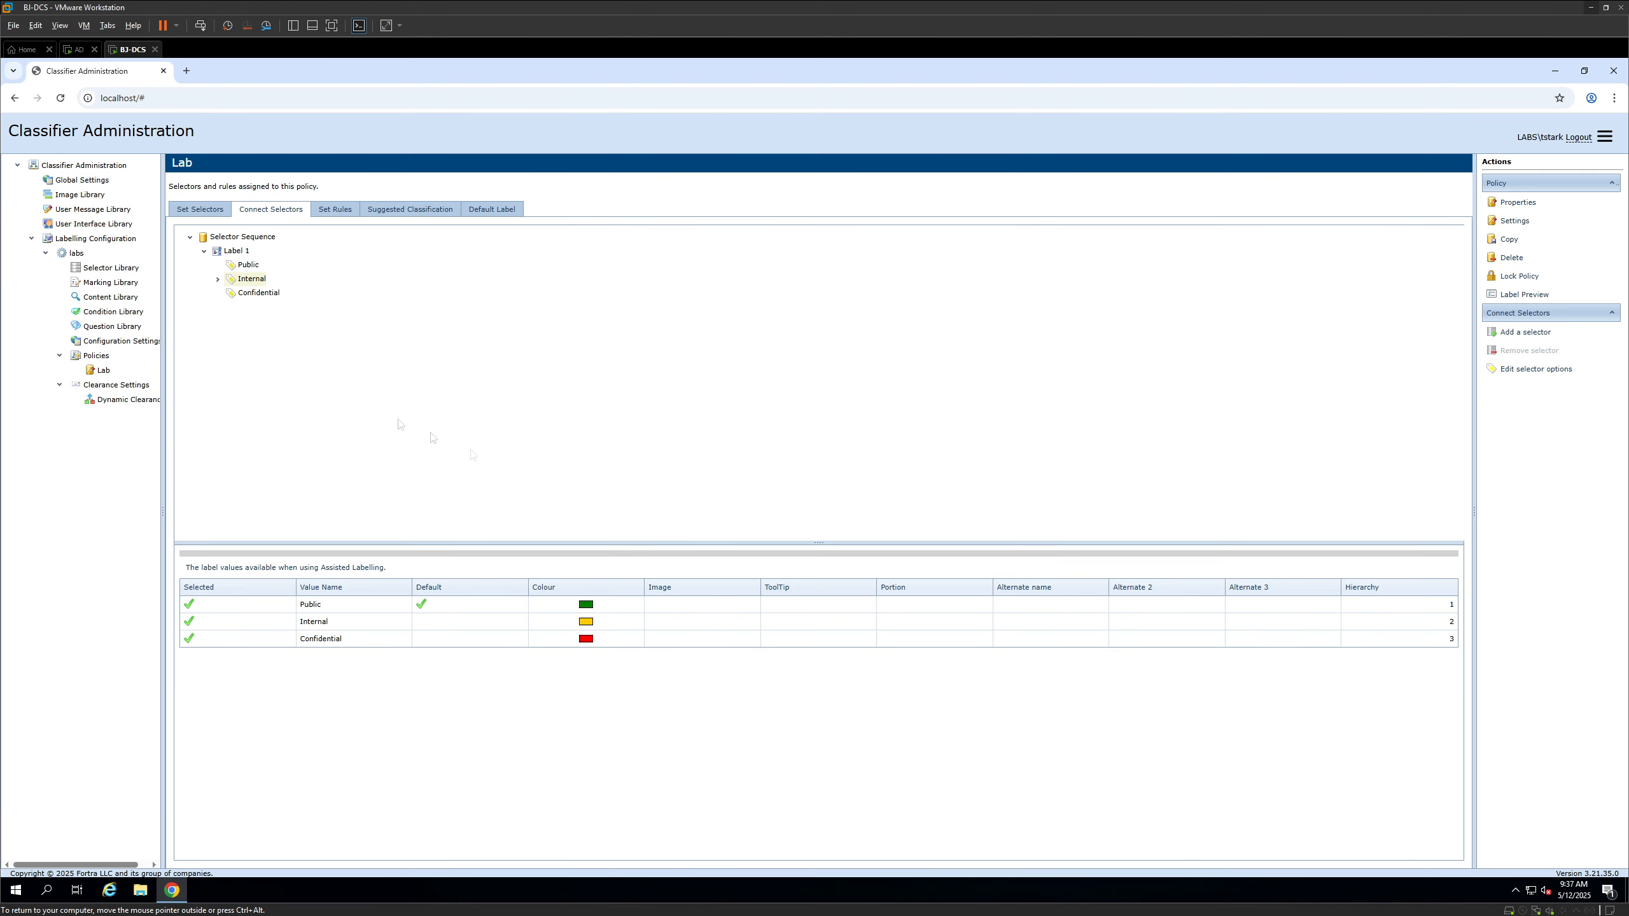
click(203, 254)
click(203, 254)
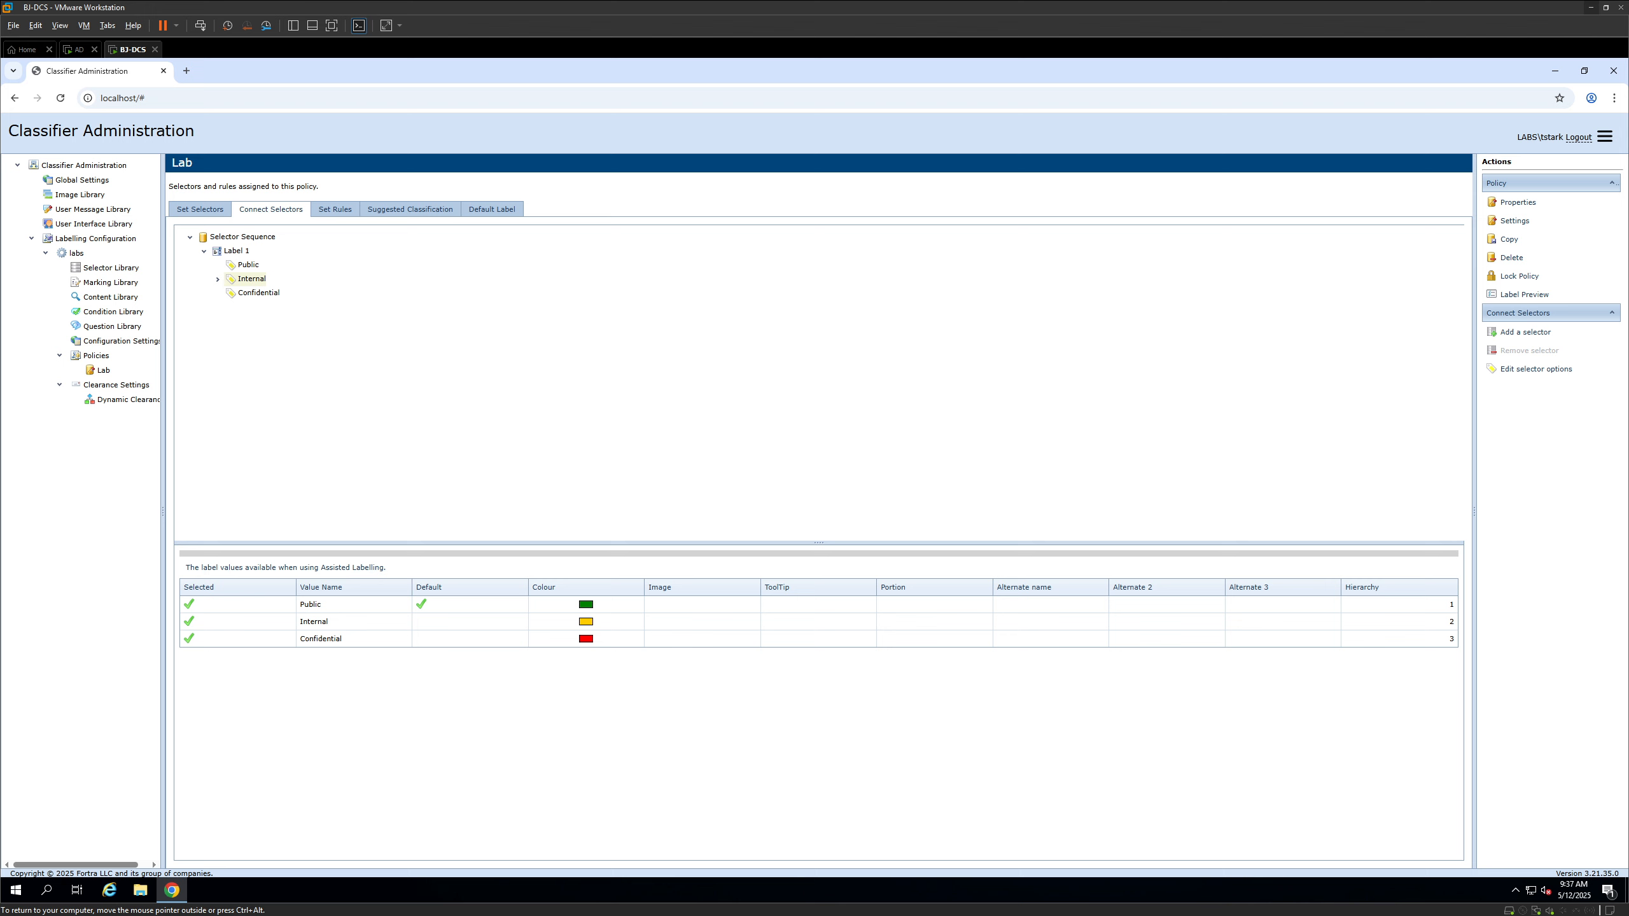
click(218, 279)
click(232, 294)
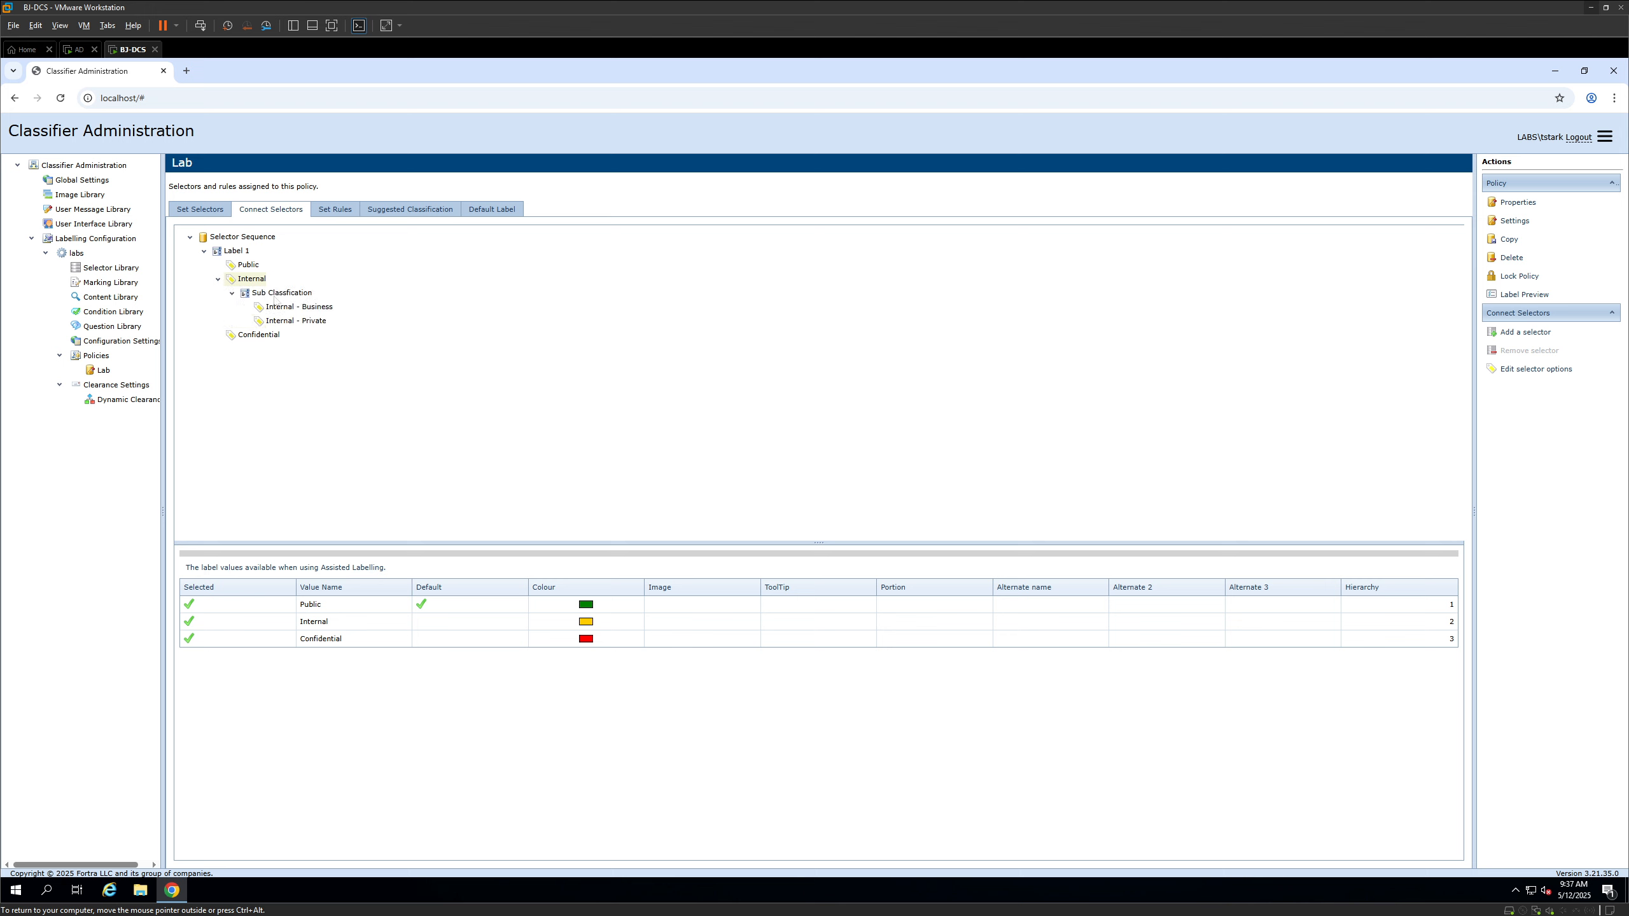
Preview the Lab policy's label for Public and Internal, check the Sub Classfication choices under Internal, and close the preview
click(1525, 294)
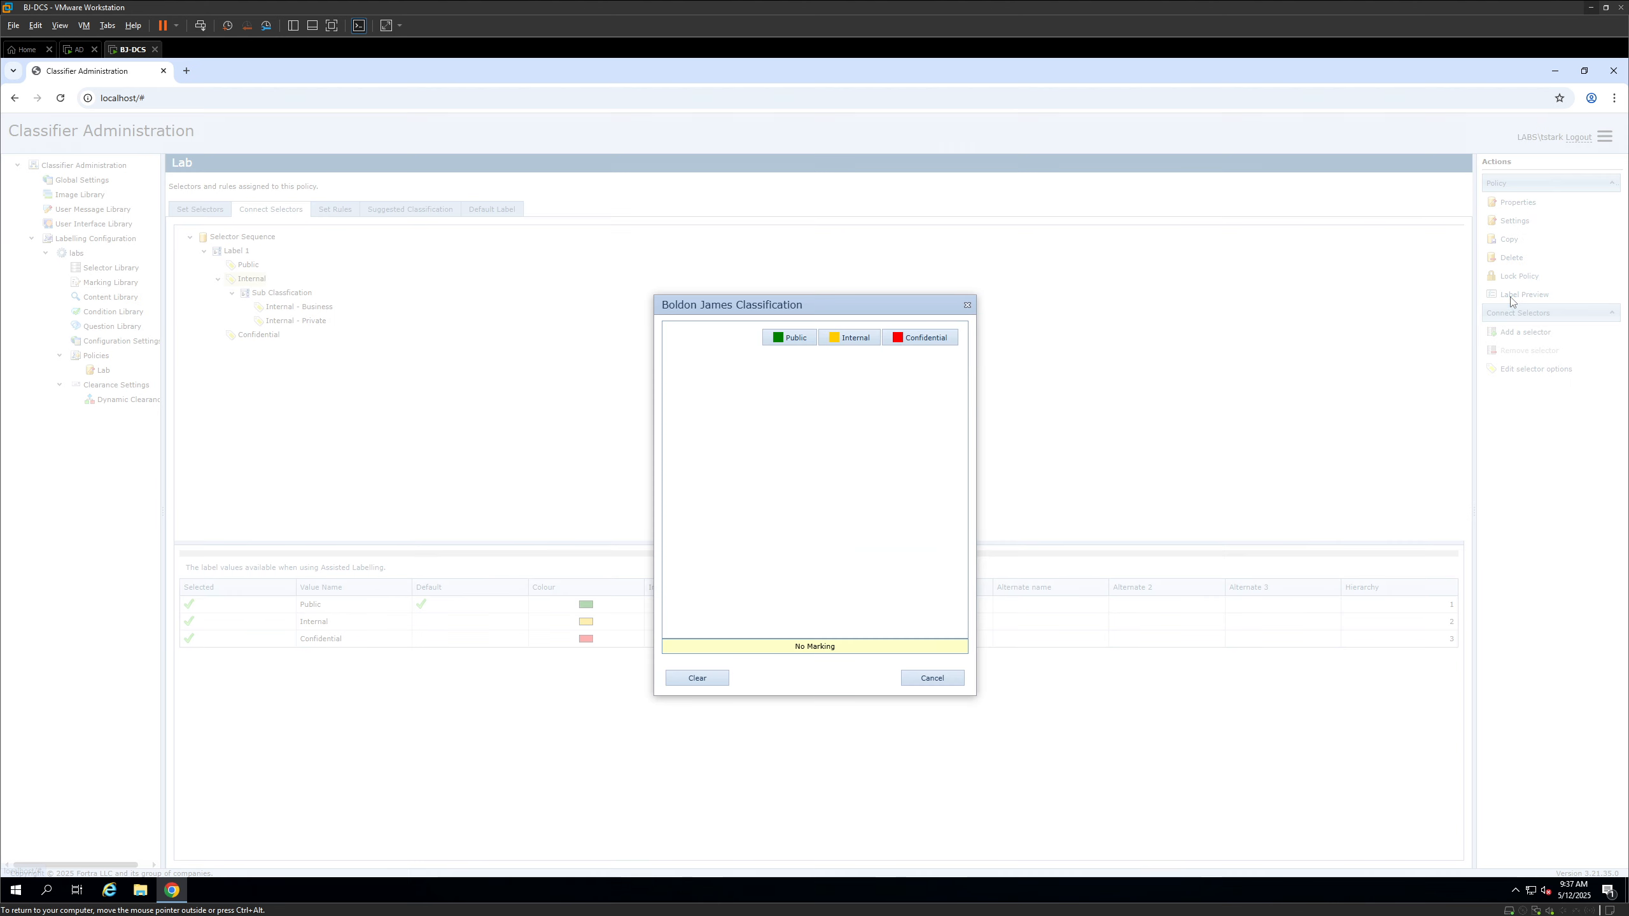
click(796, 338)
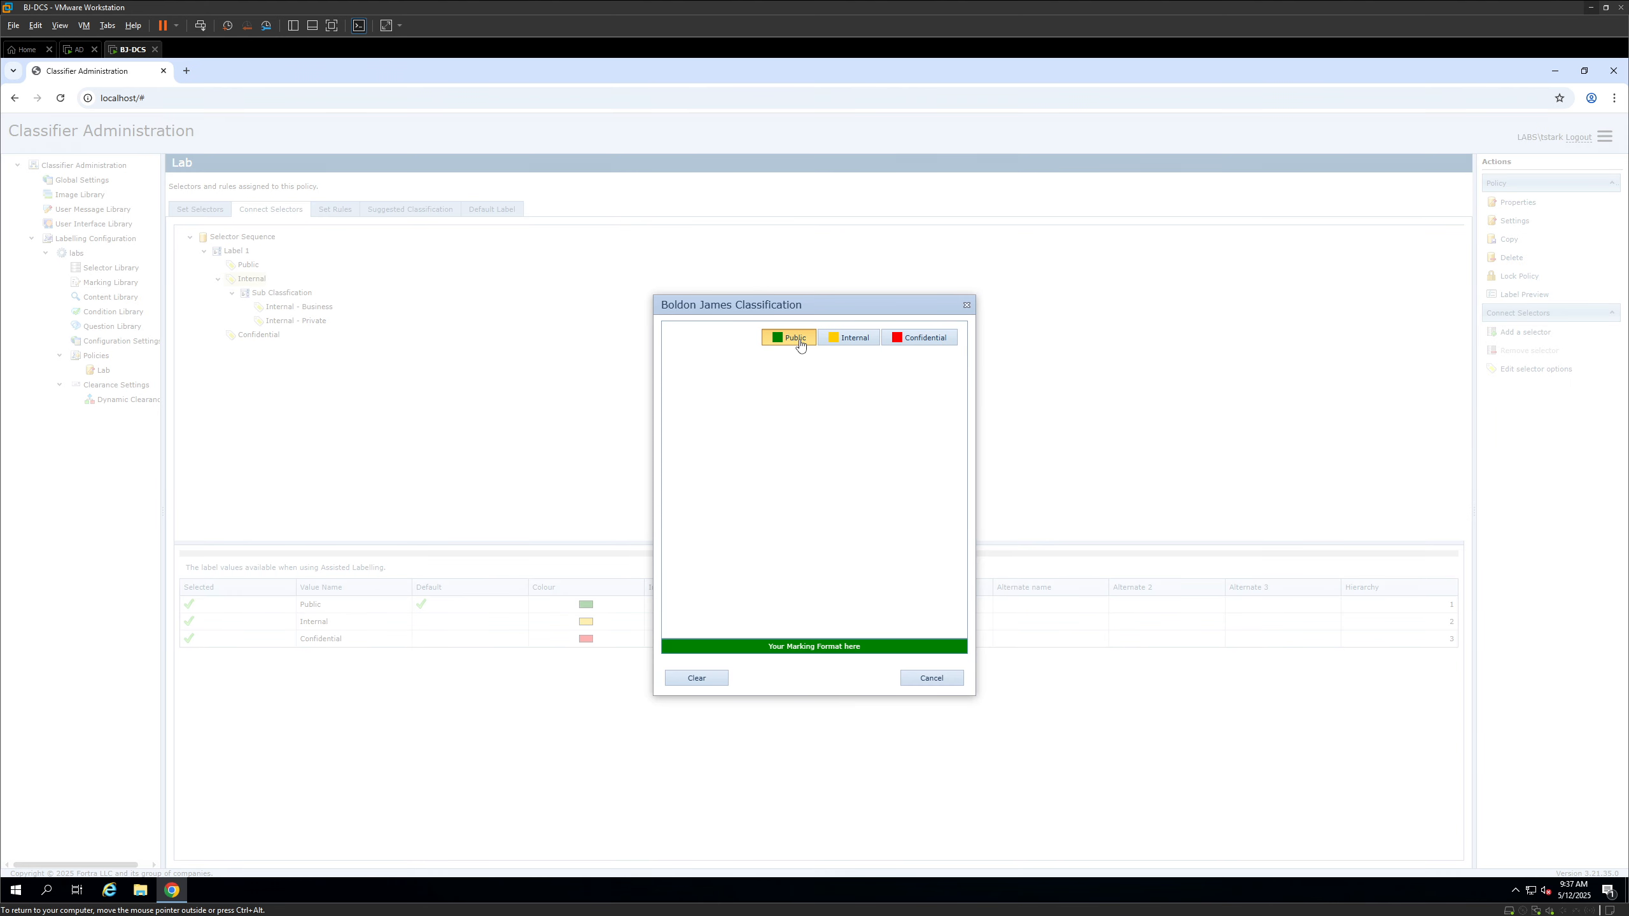
click(845, 338)
click(914, 358)
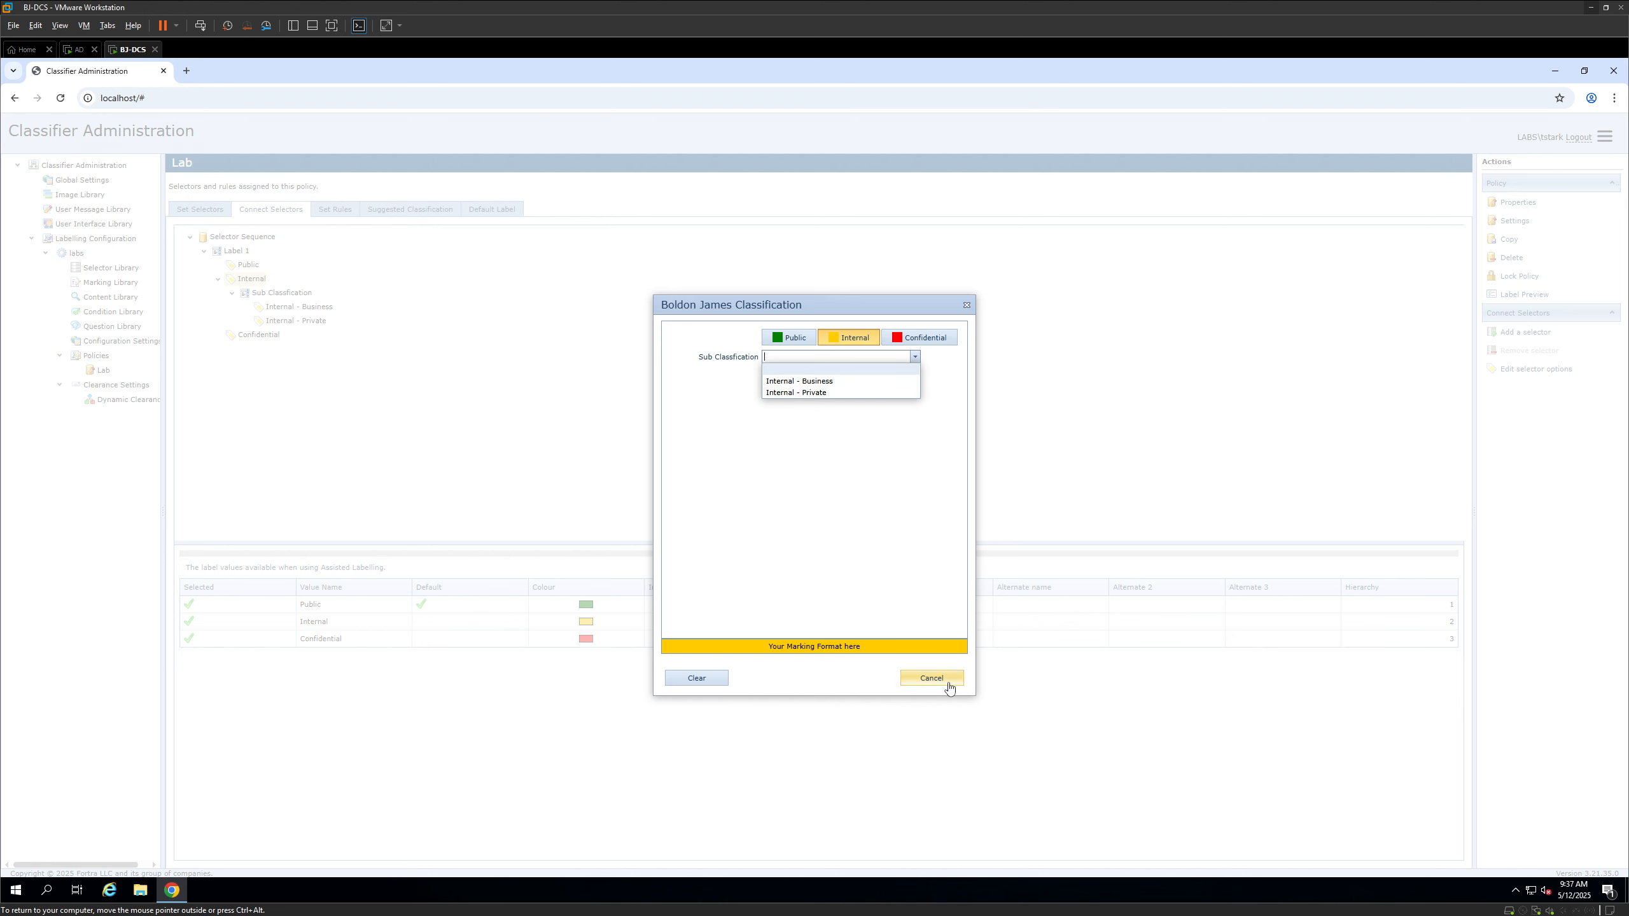
click(927, 685)
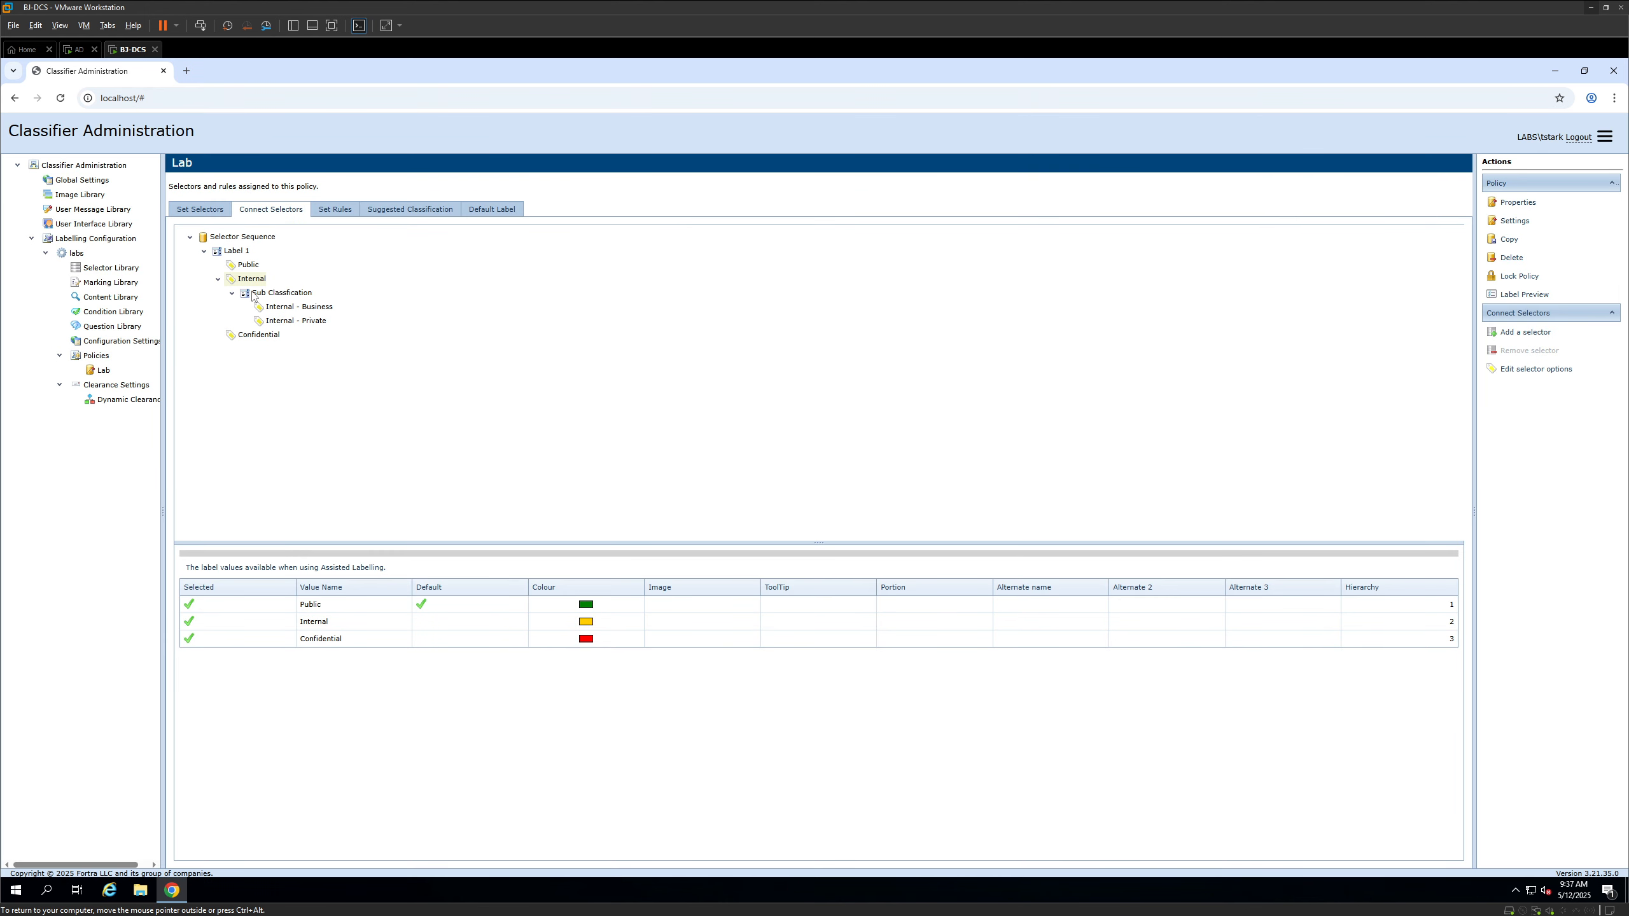
Configure the Lab policy's Sub Classfication selector to use names from Name, show values as Colour and text, and display them as buttons
click(199, 209)
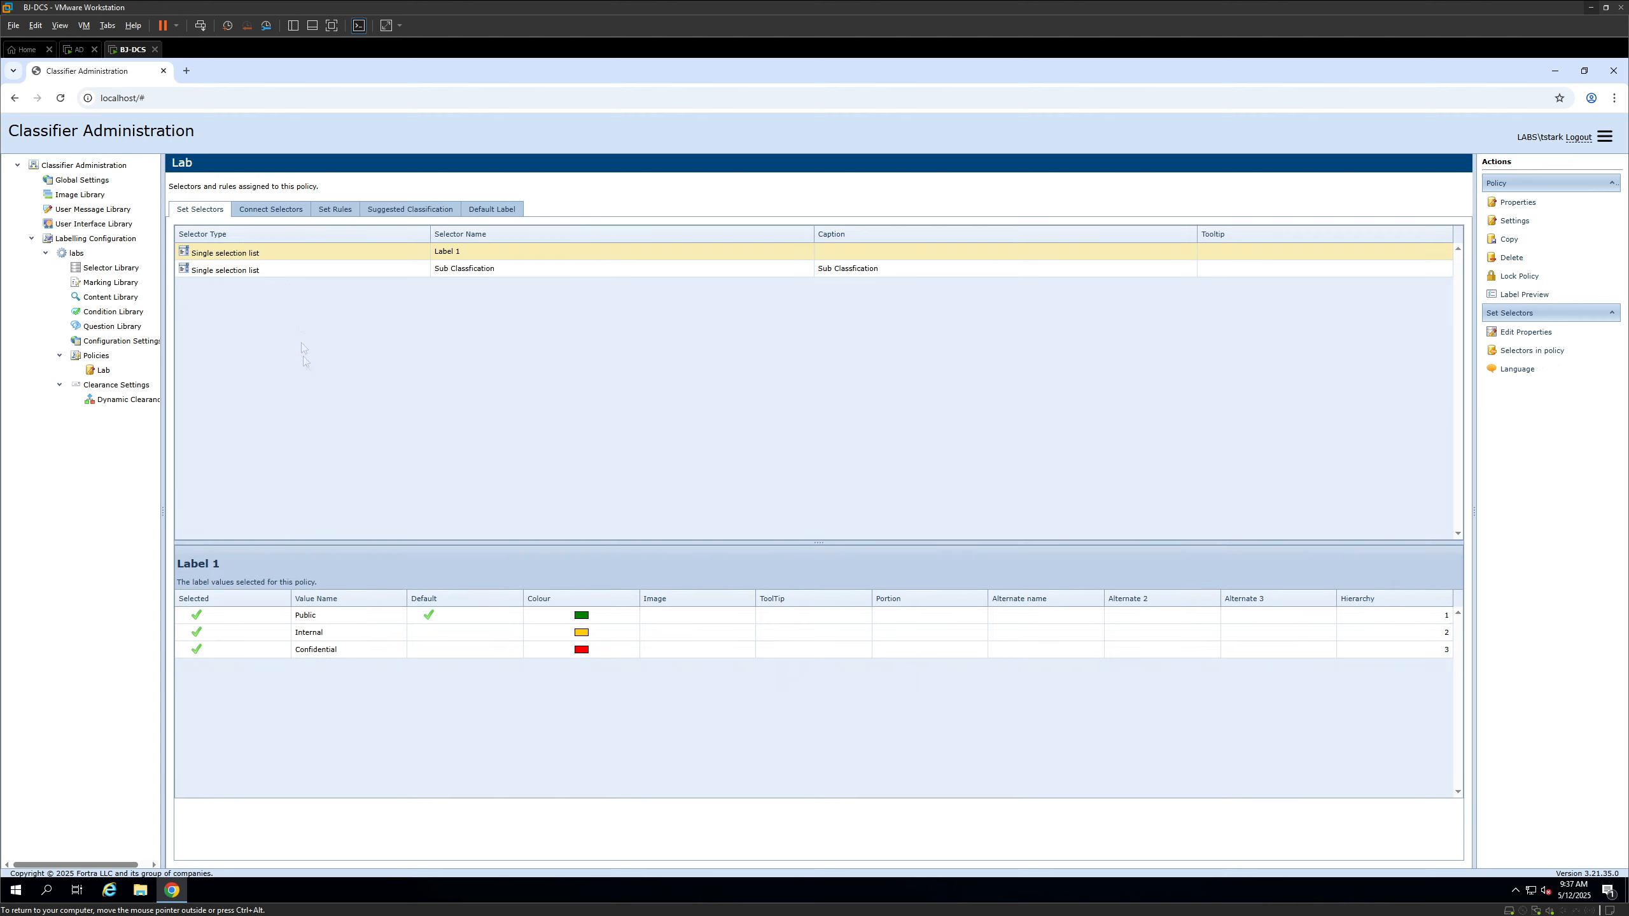
click(333, 270)
click(1526, 331)
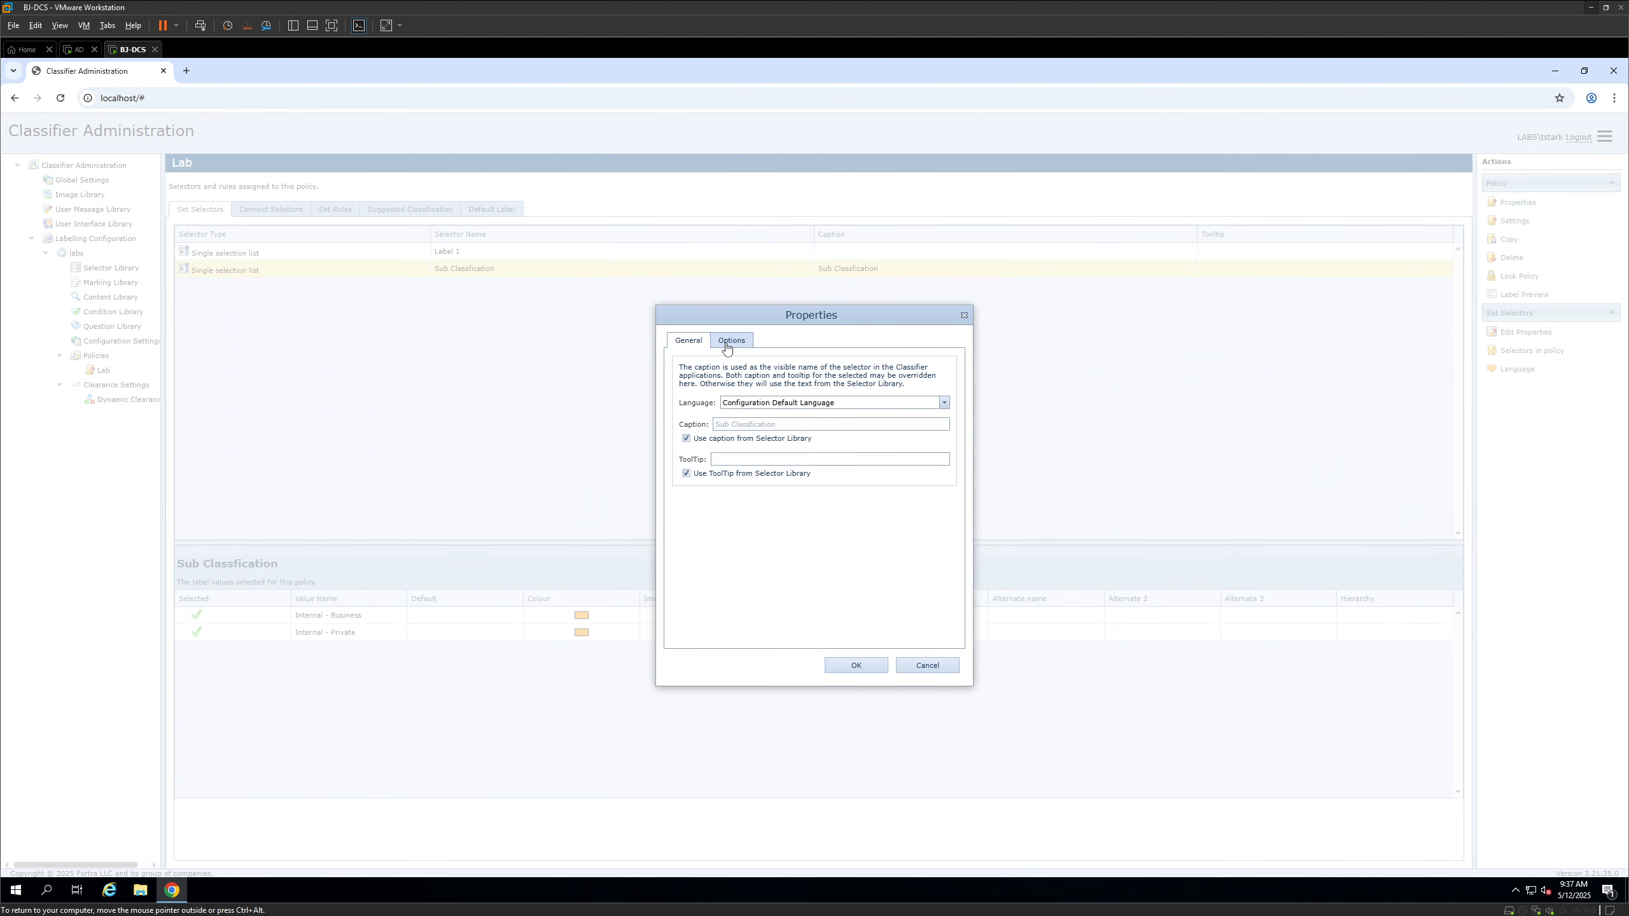
click(731, 341)
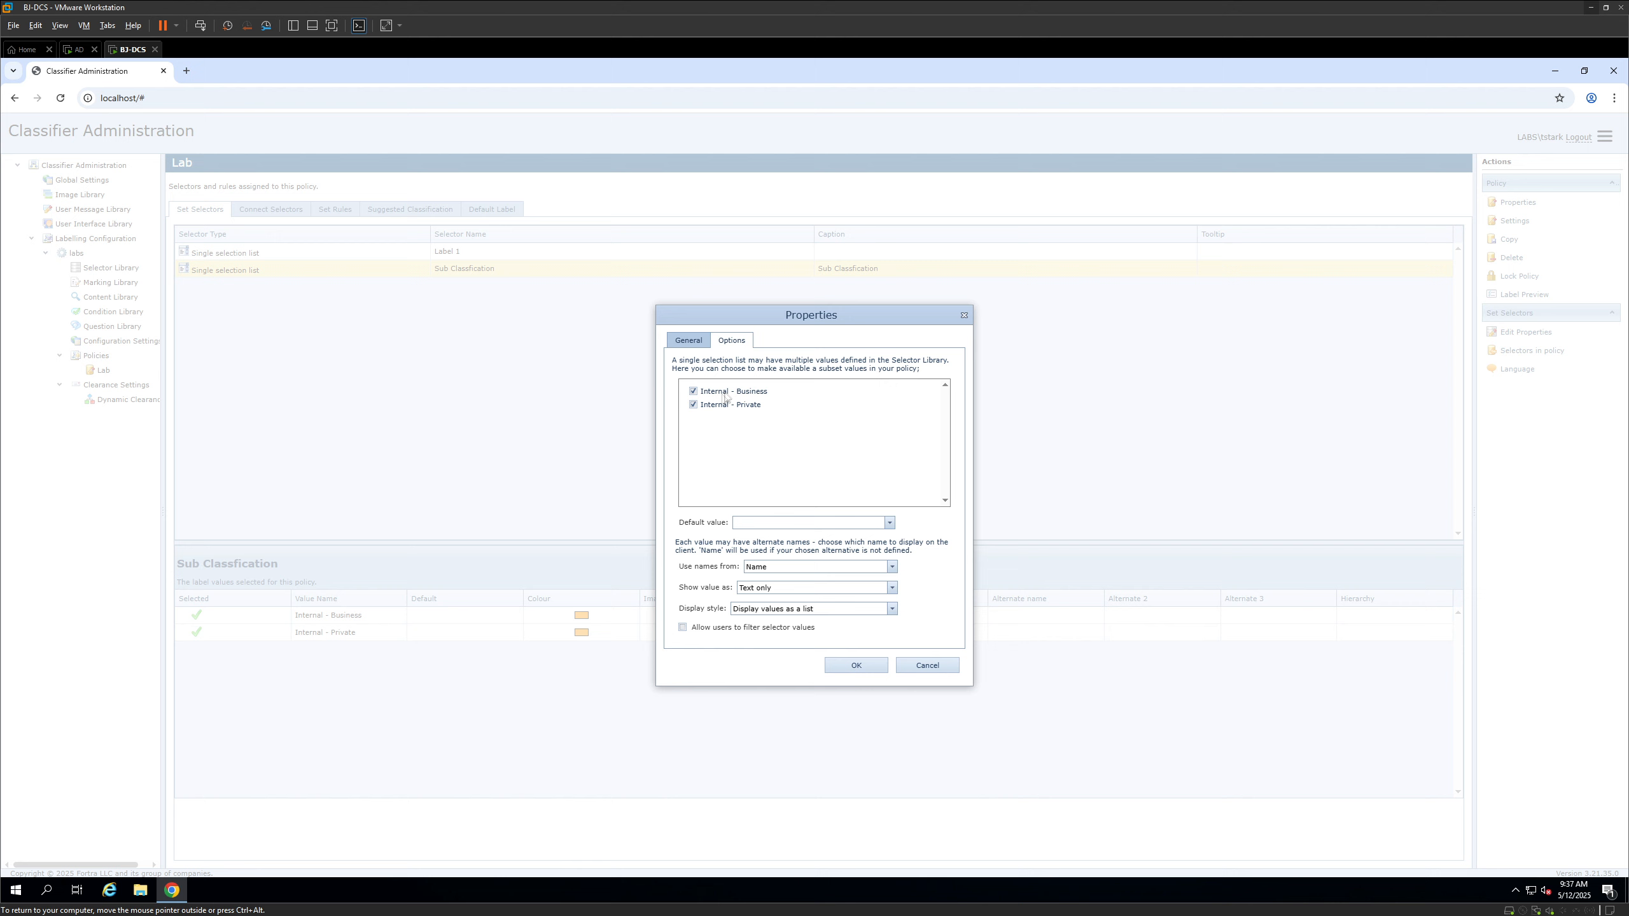
click(891, 566)
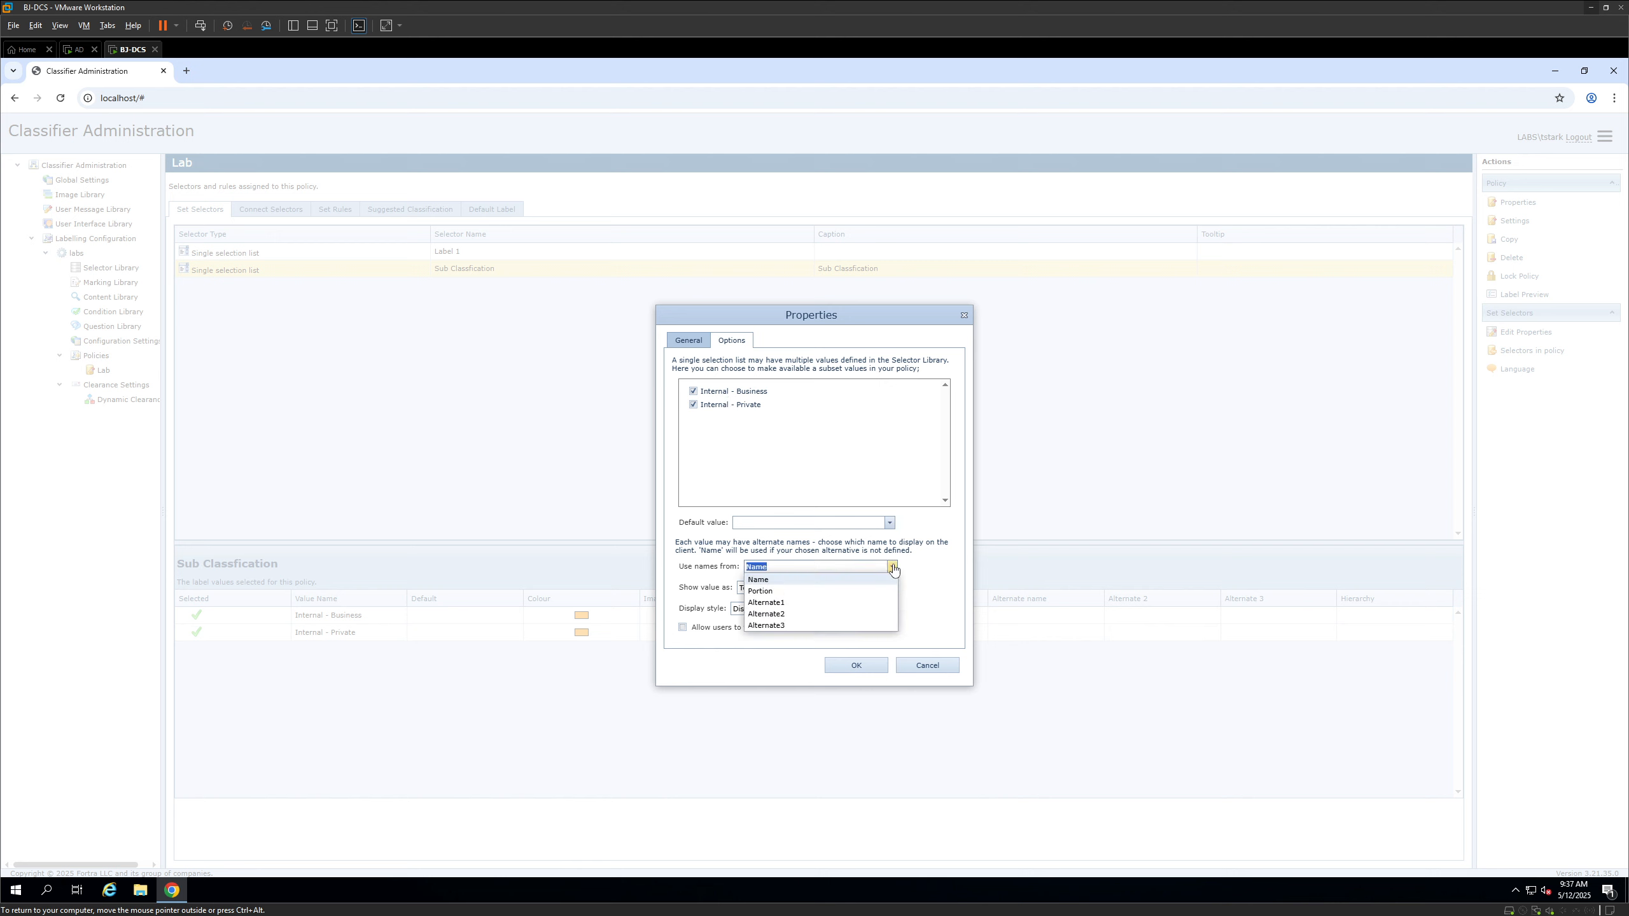
click(806, 580)
click(892, 588)
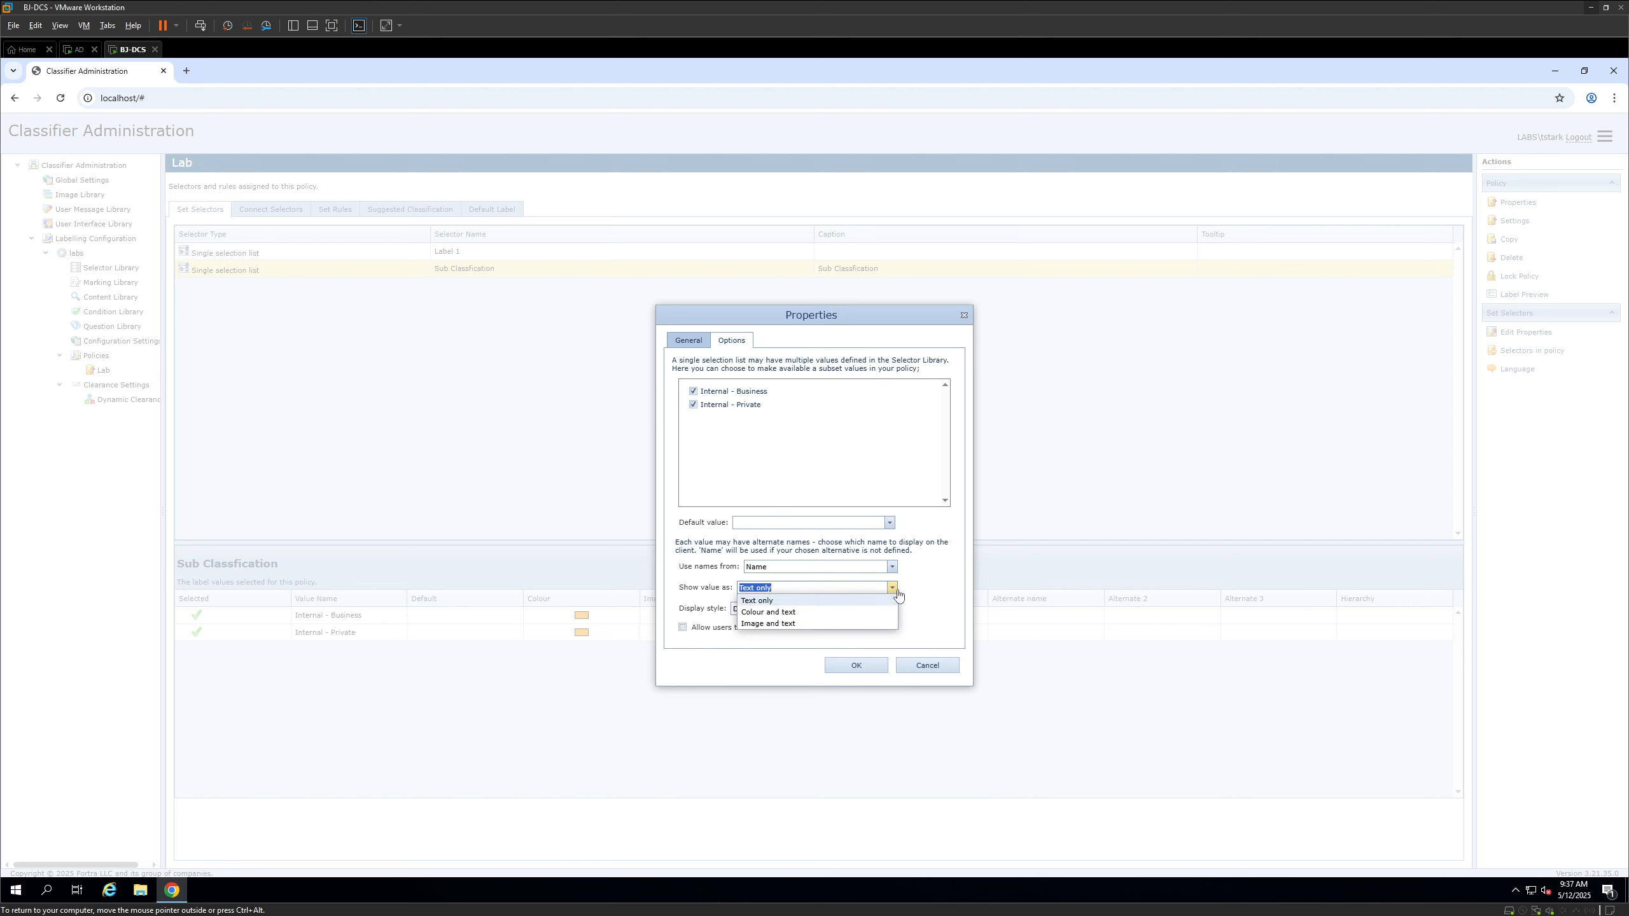
click(797, 612)
click(802, 608)
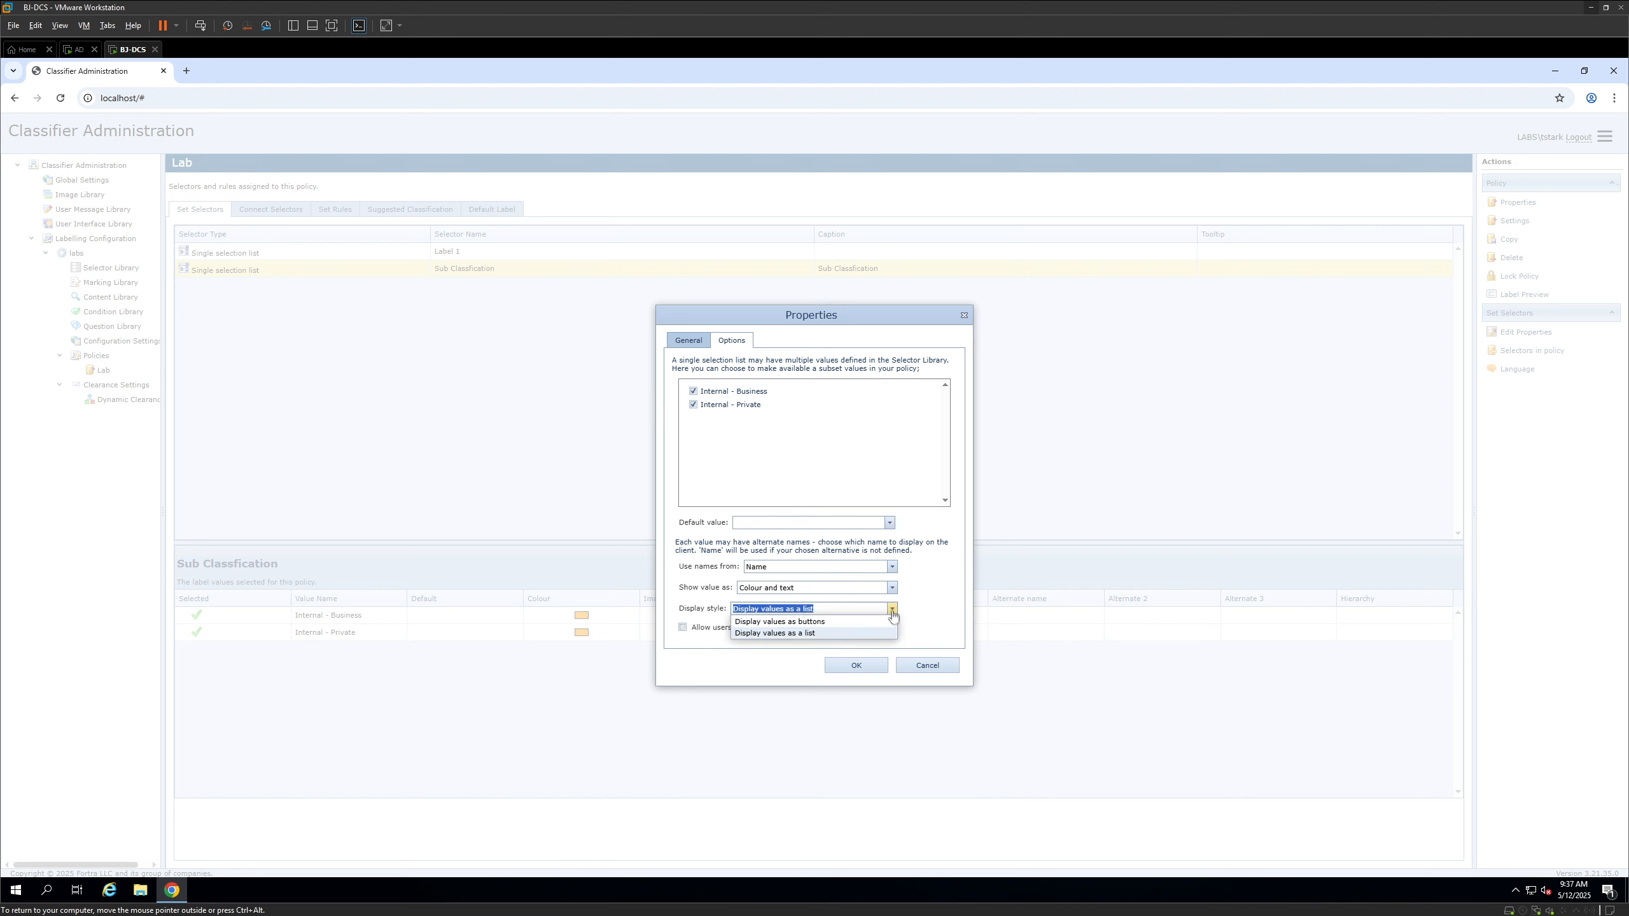
click(805, 623)
click(862, 667)
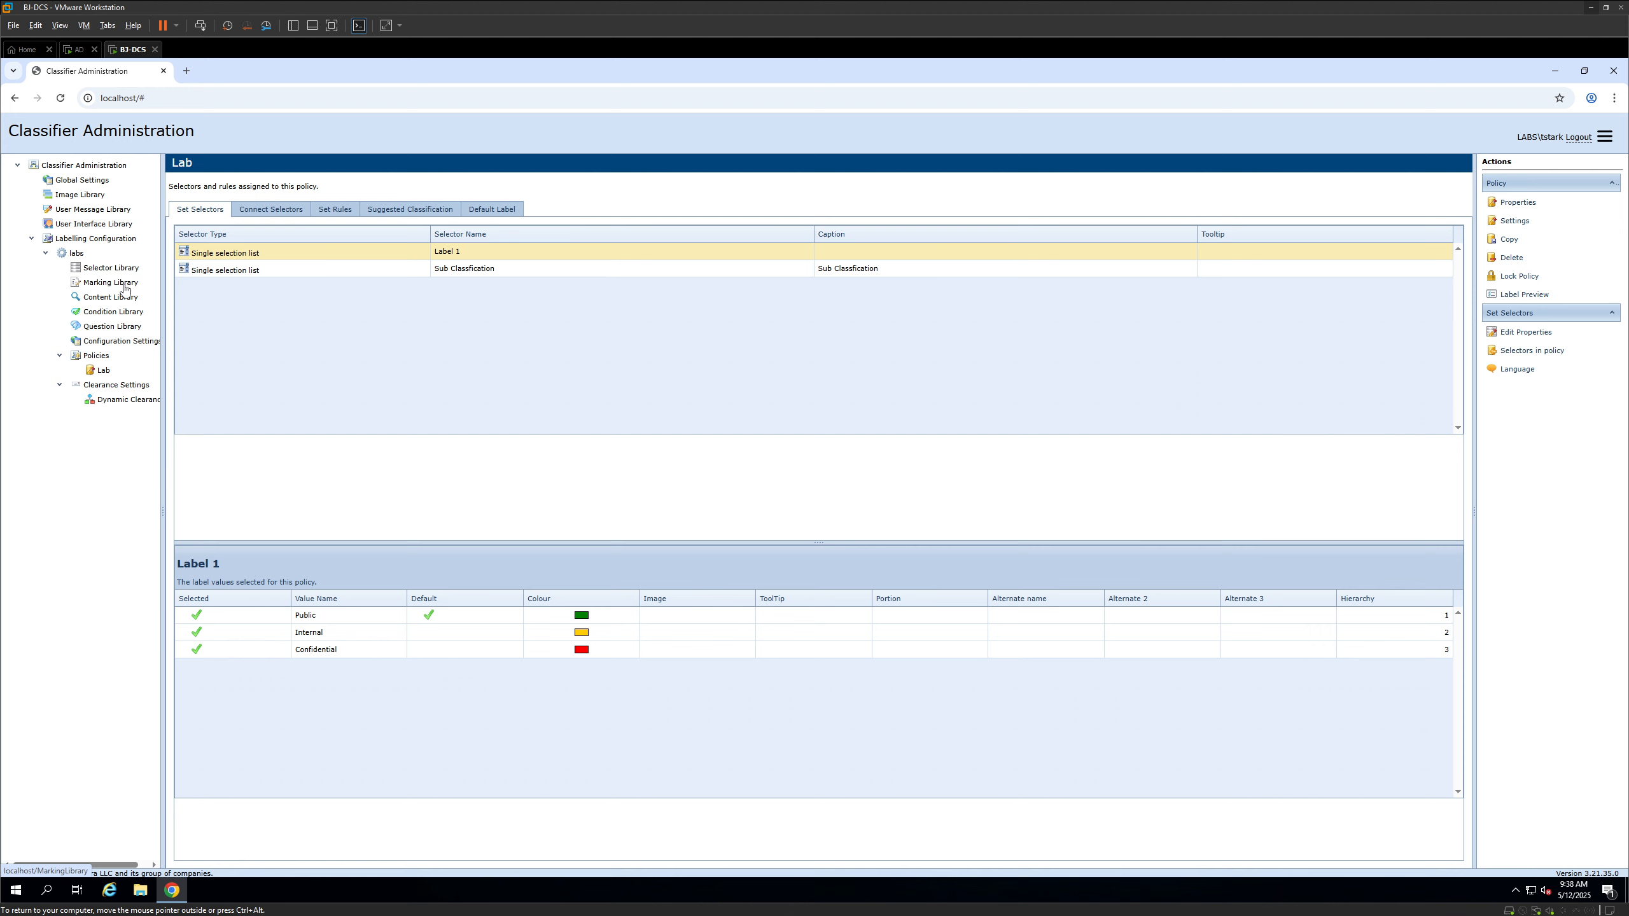
Start a new marking format named "Header" in the Marking Library with the text "This is Classified as"
click(125, 289)
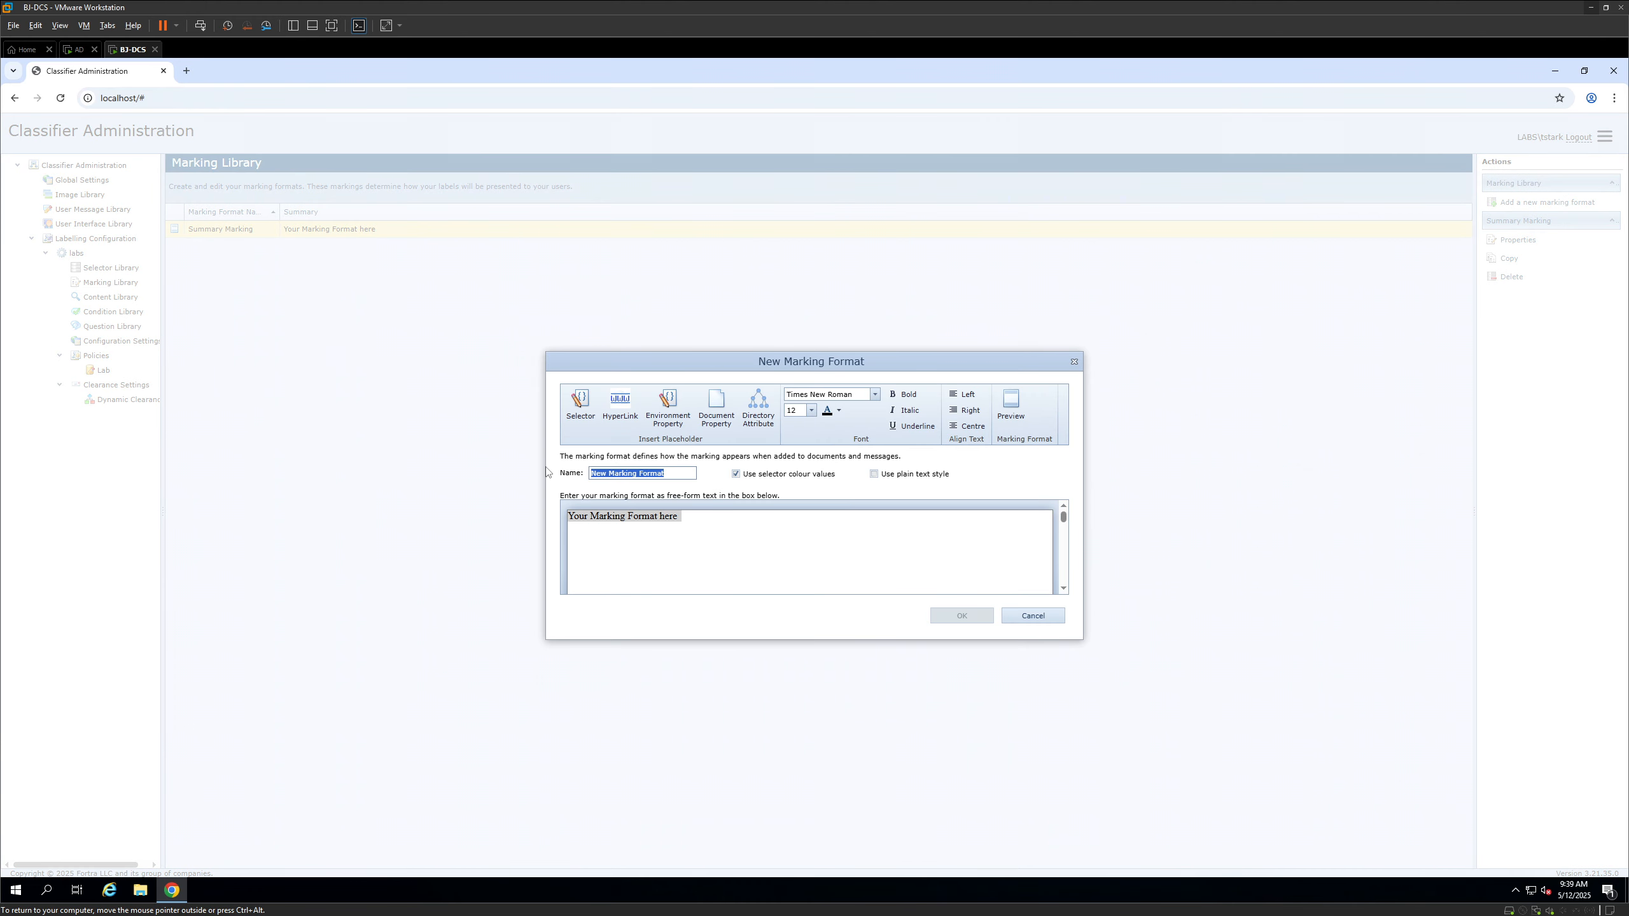
text(Header)
key(Tab)
key(ctrl+a)
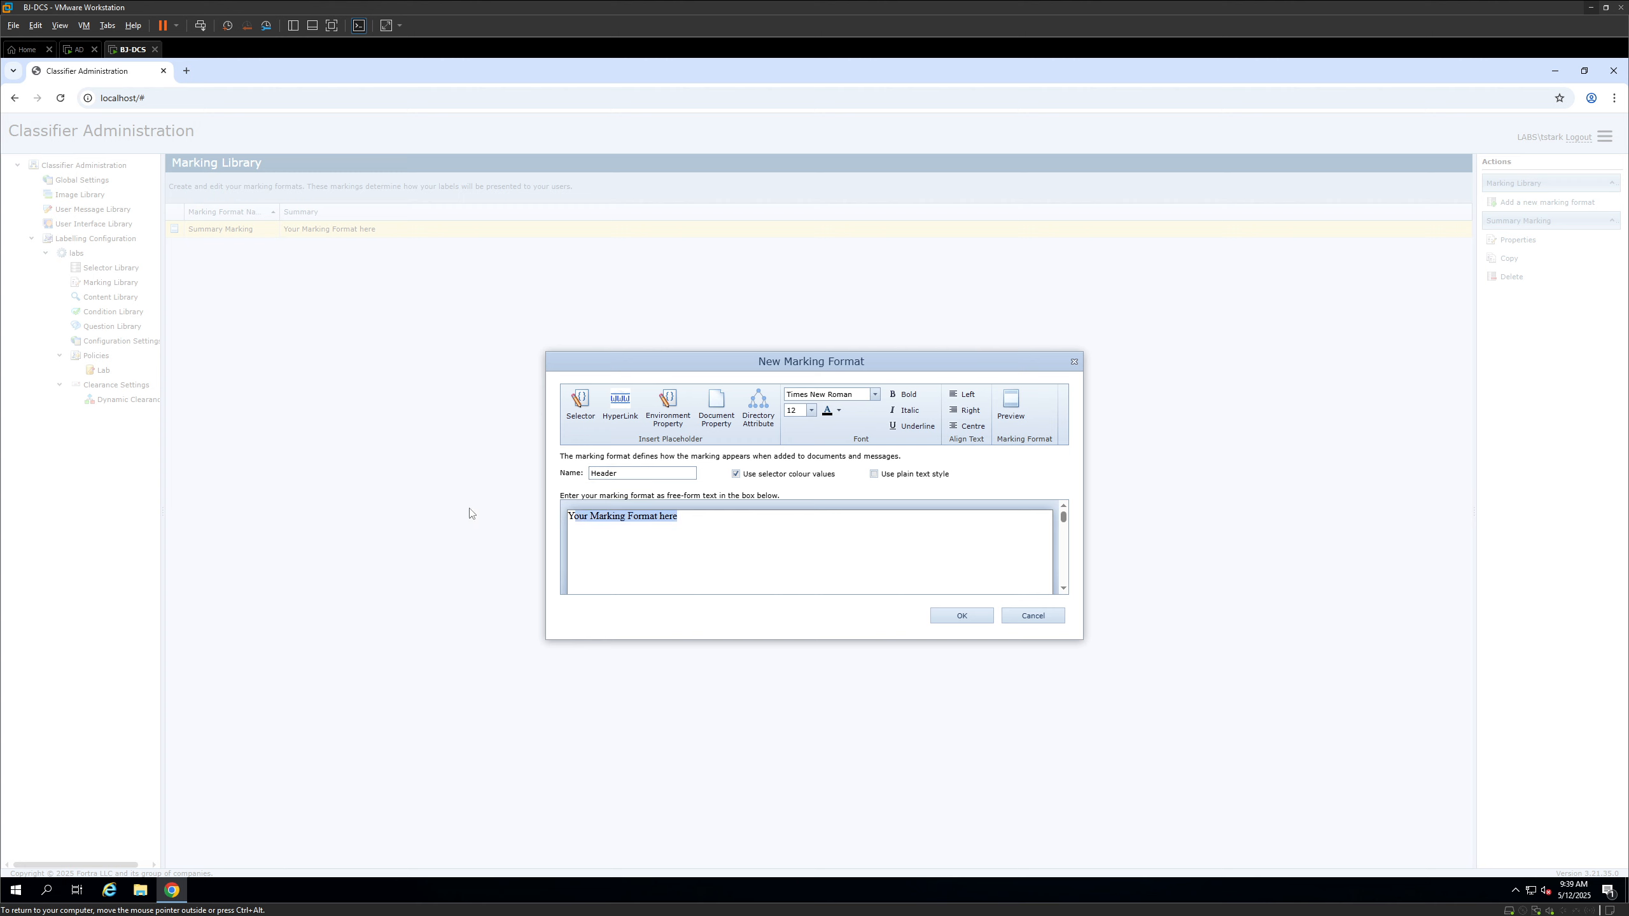
key(BackSpace)
text(This is Classified as)
Insert the Label 1 selector placeholder with Default text display after the Header marking's text, ending with a period
click(581, 403)
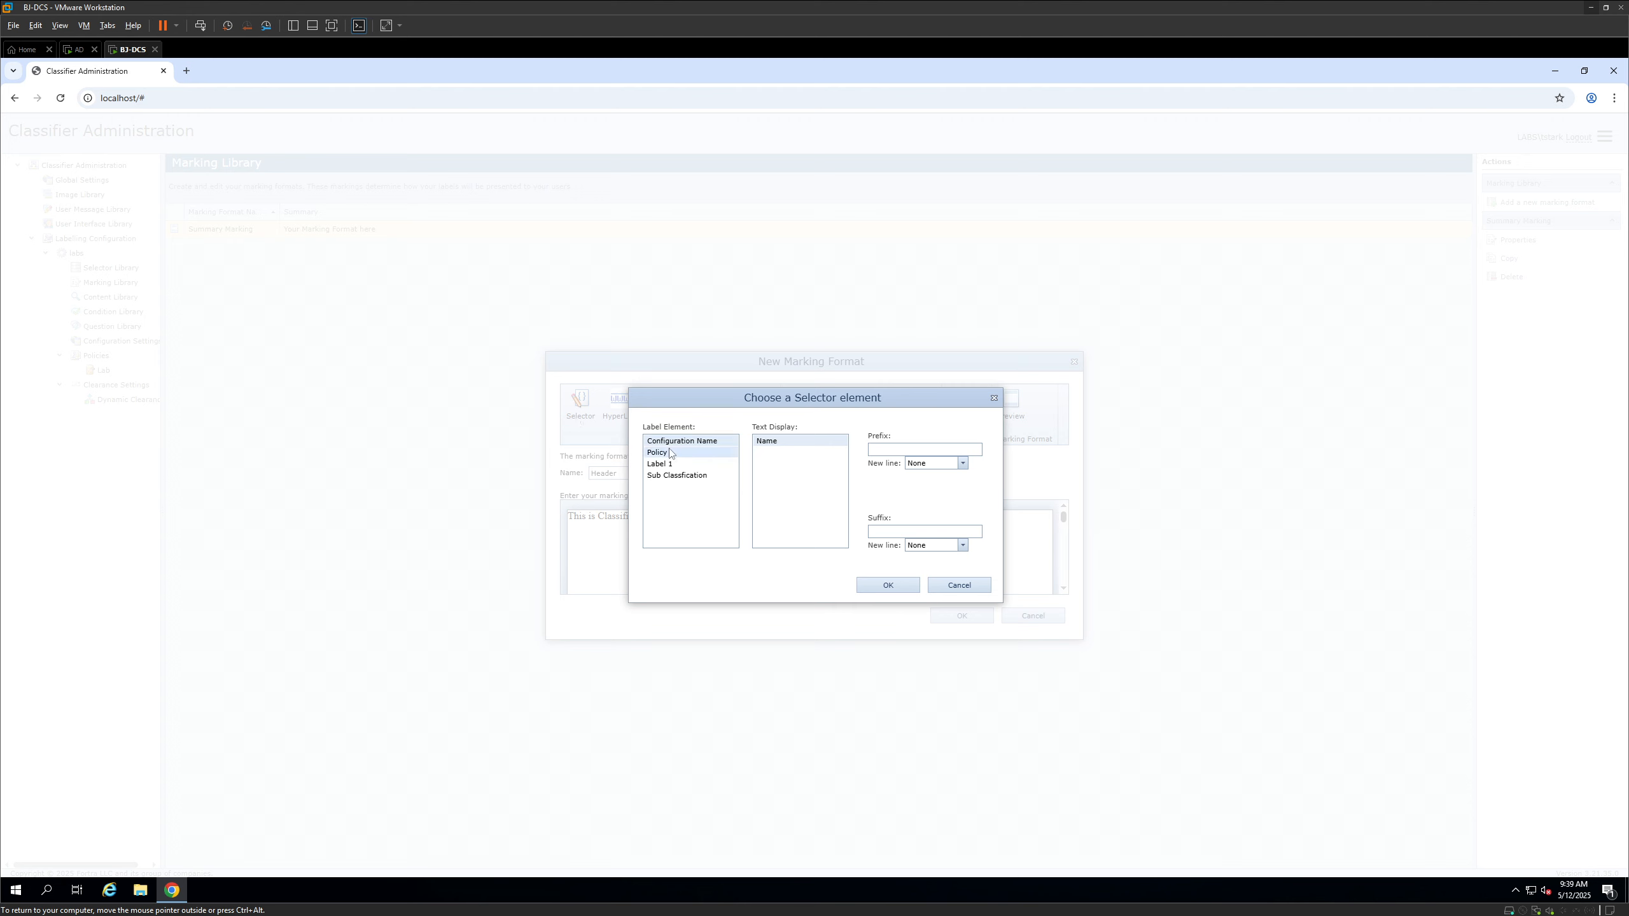
click(656, 465)
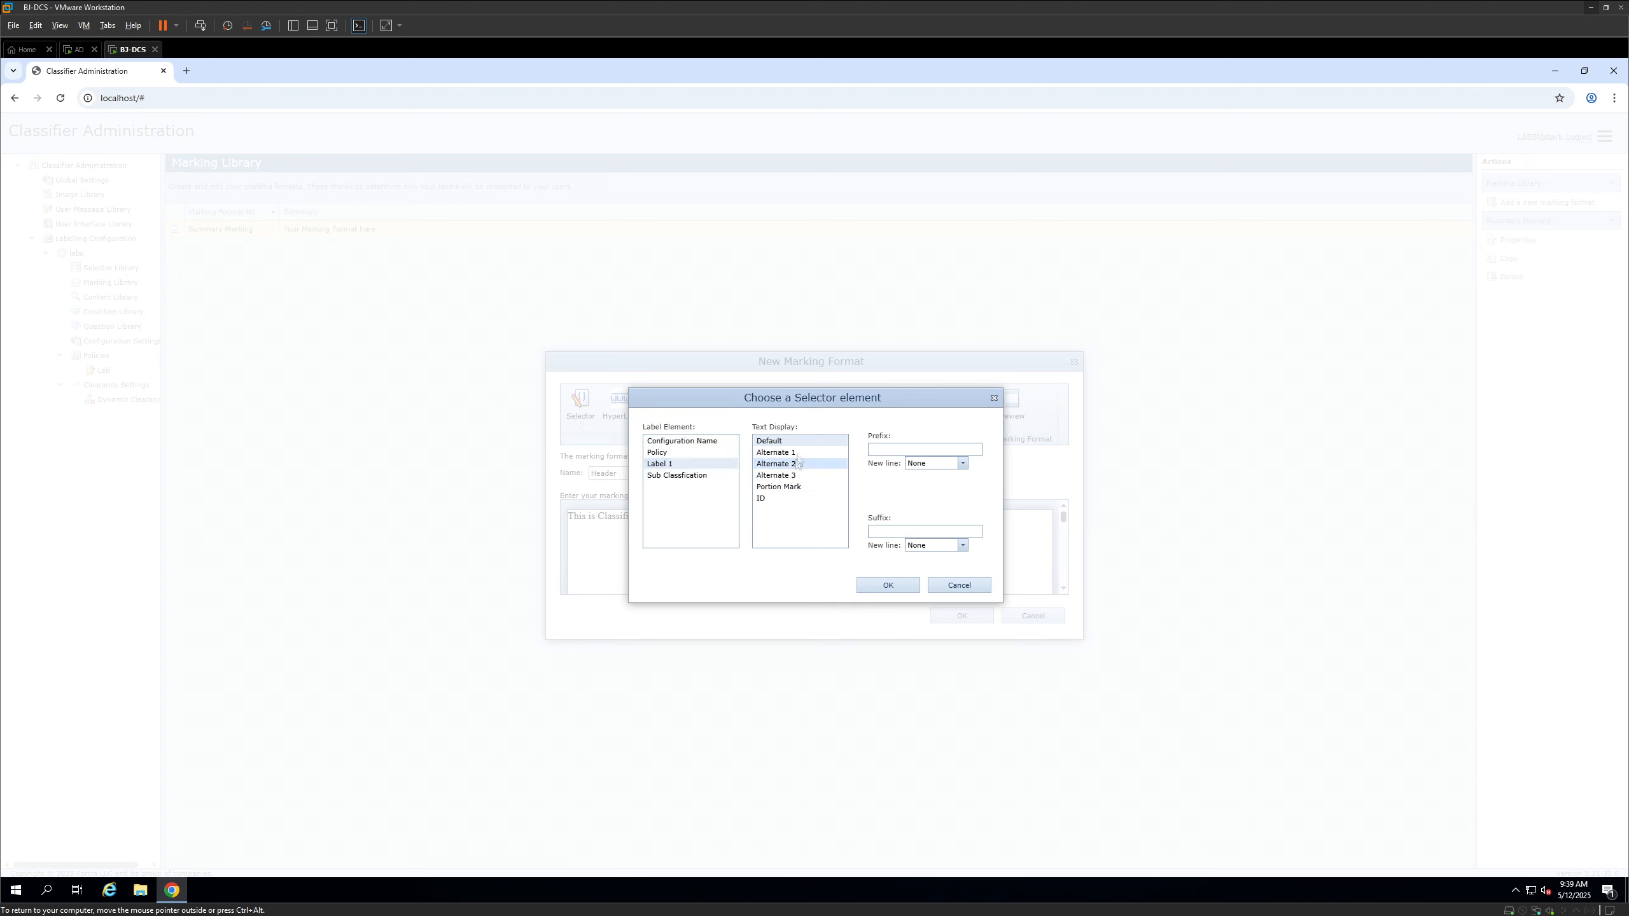
click(888, 585)
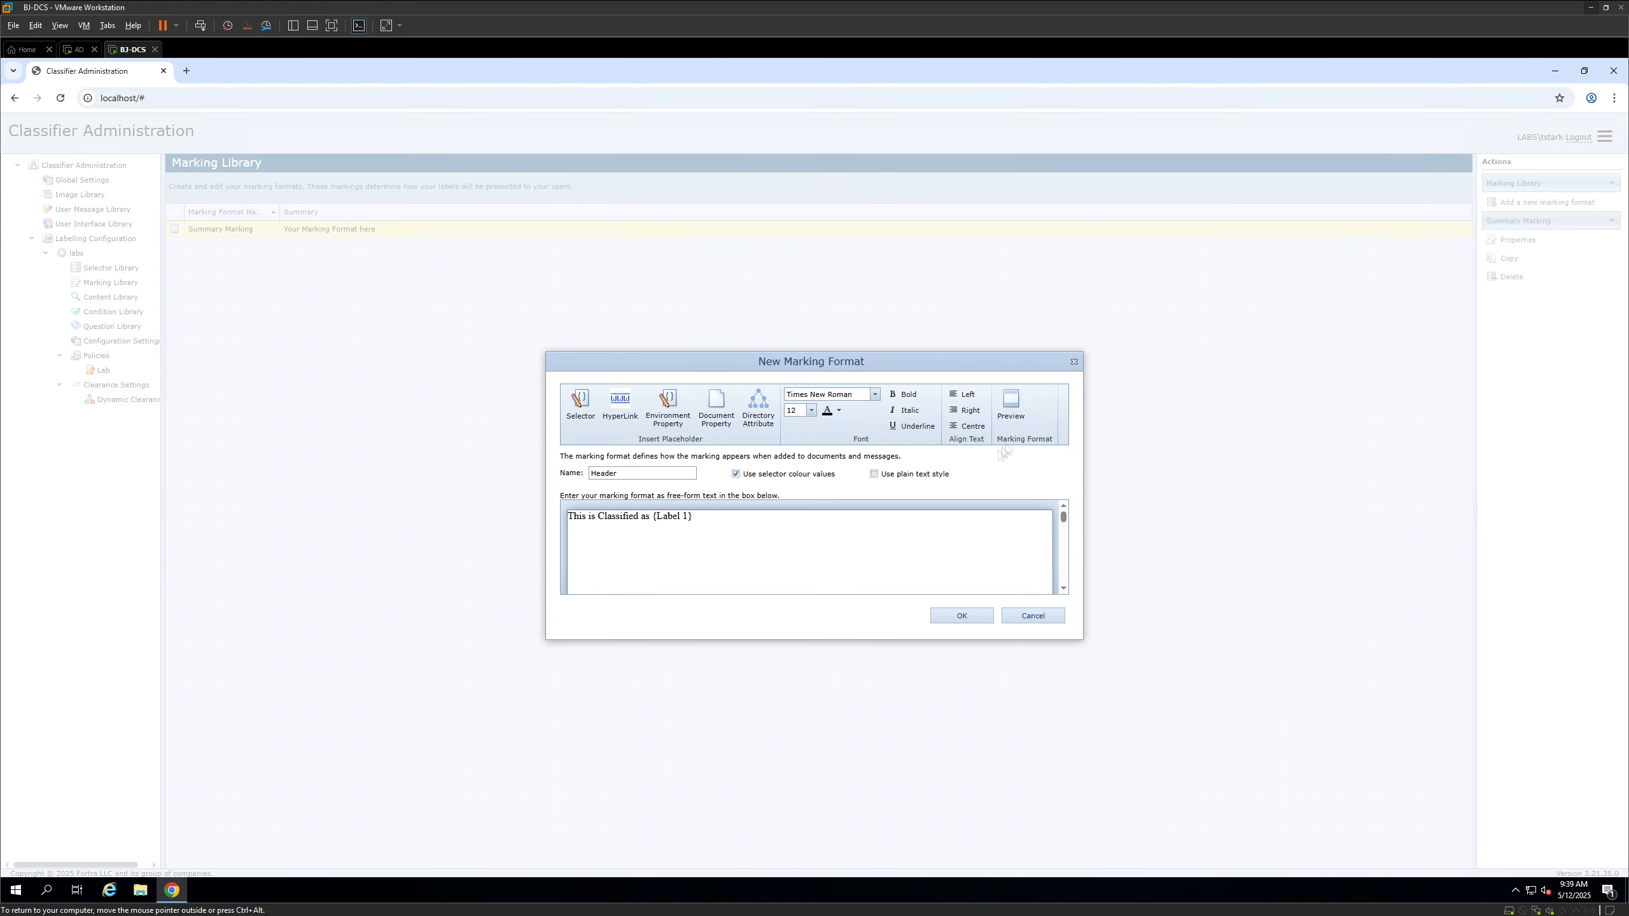
Preview the Header marking format, close the preview, and save the format
click(1021, 402)
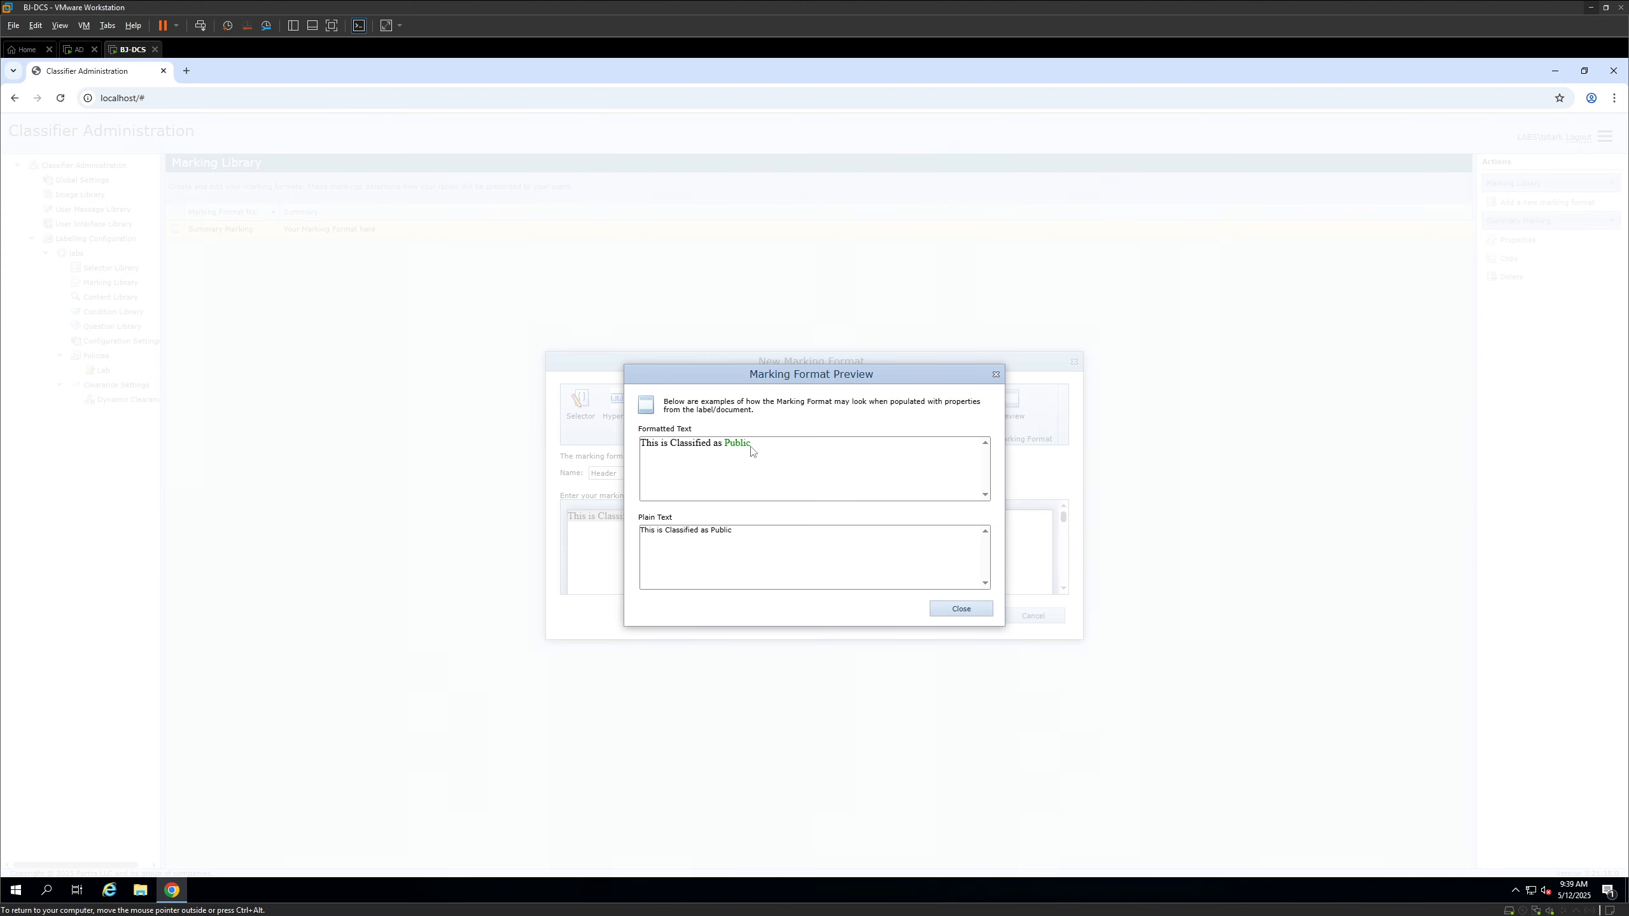
click(960, 608)
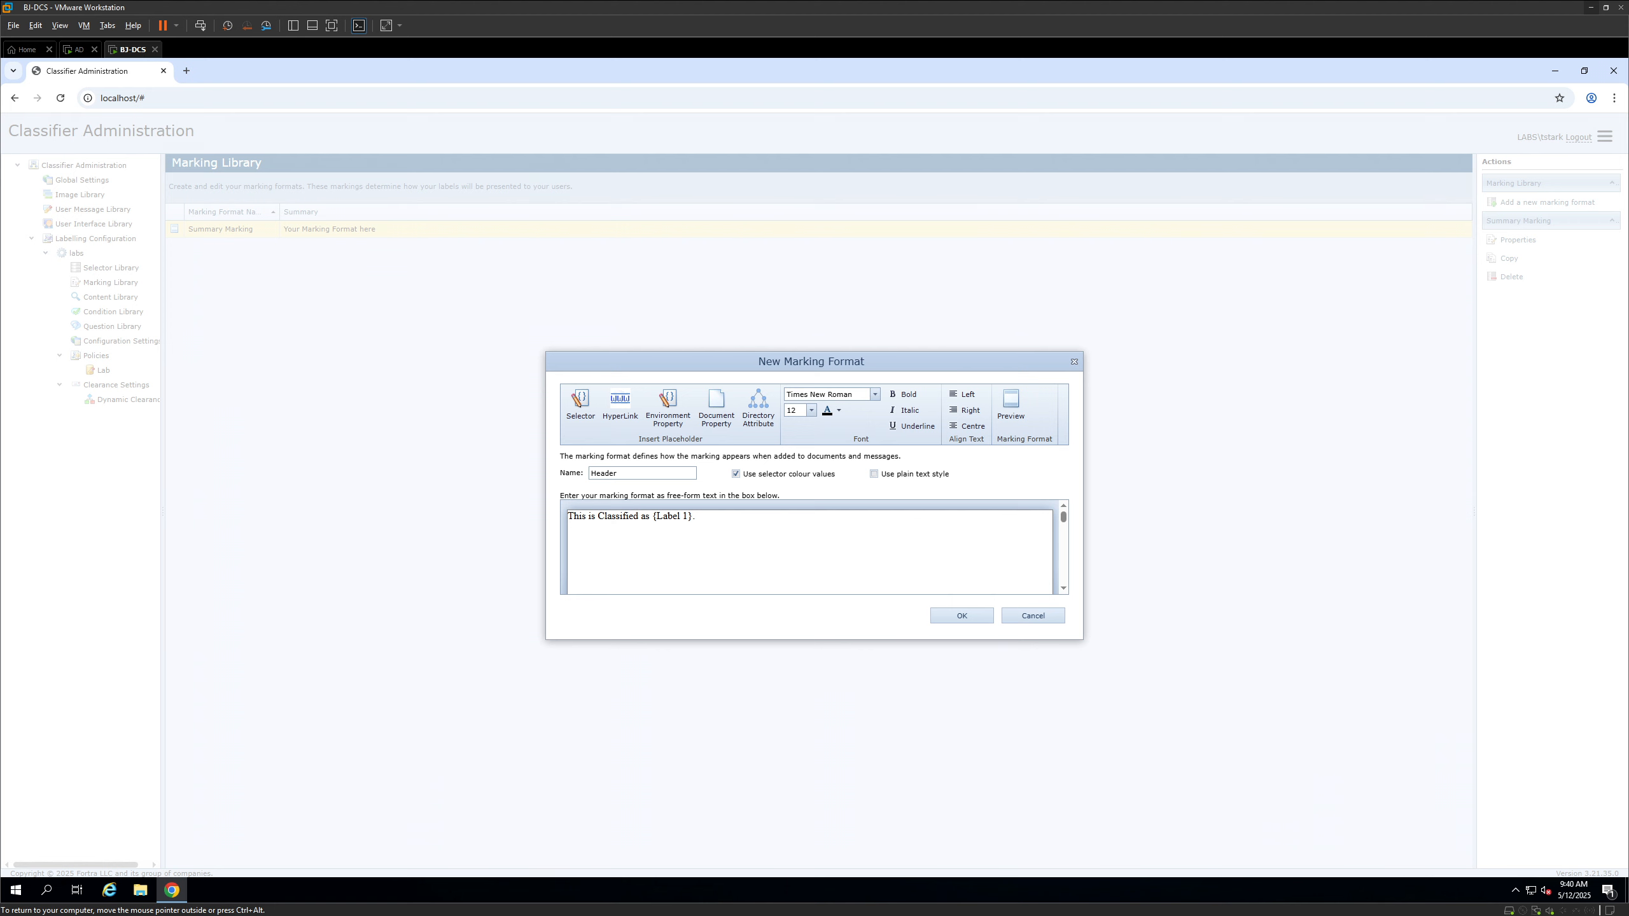
click(961, 616)
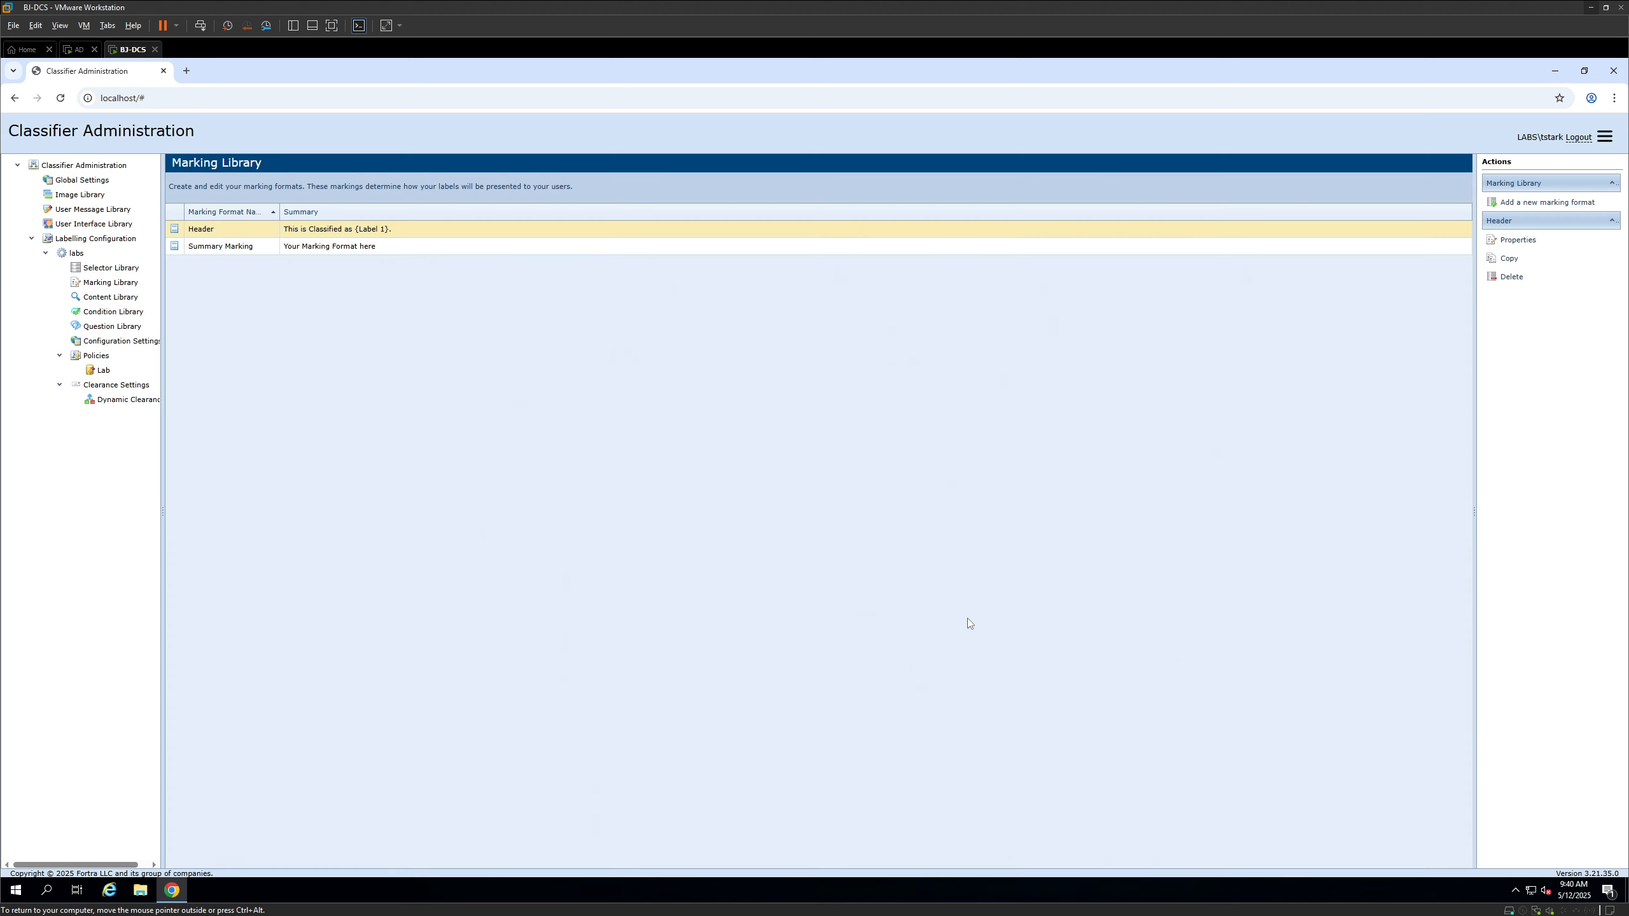
Replace the Summary Marking format's text with the Label 1 selector placeholder using Default text display, and save it
click(322, 247)
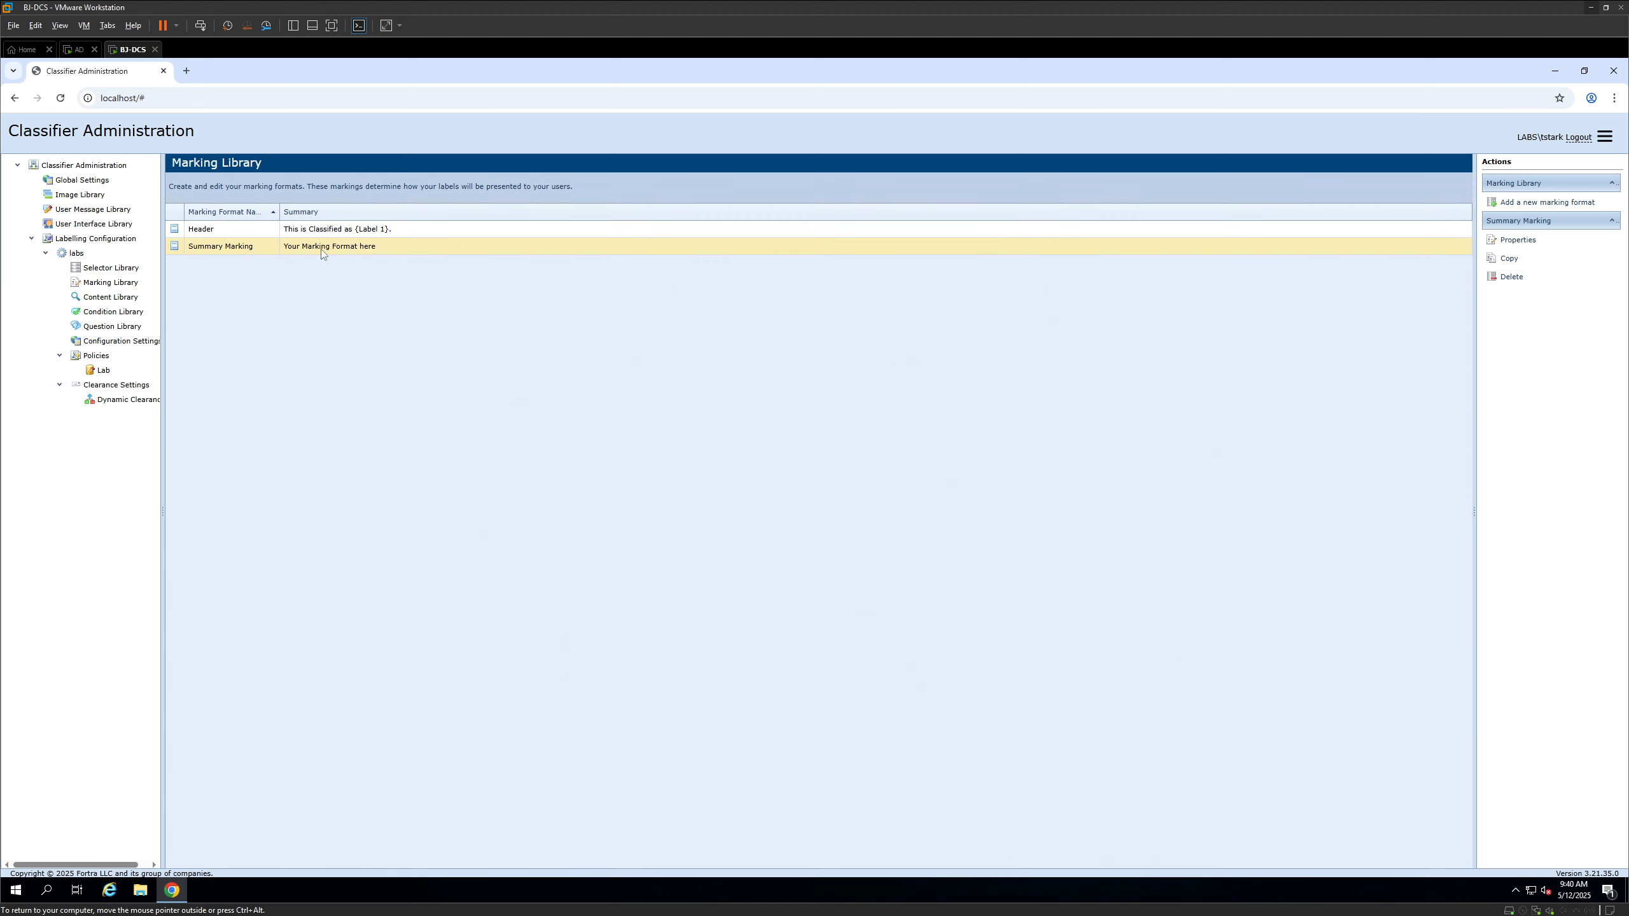
double_click(204, 252)
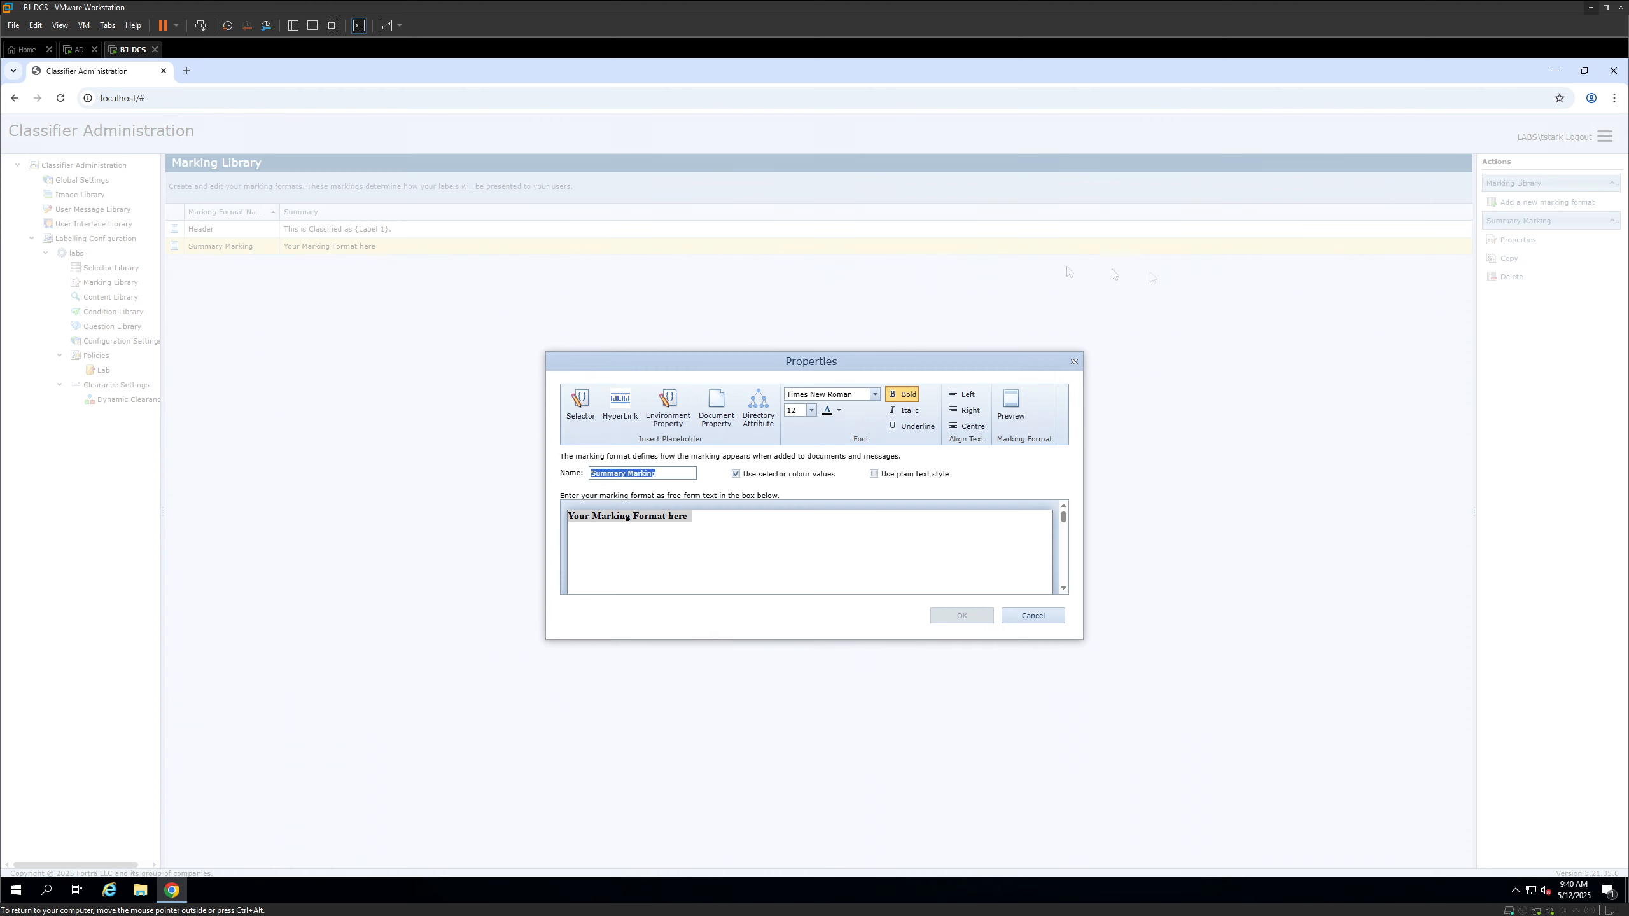
click(733, 517)
key(ctrl+a)
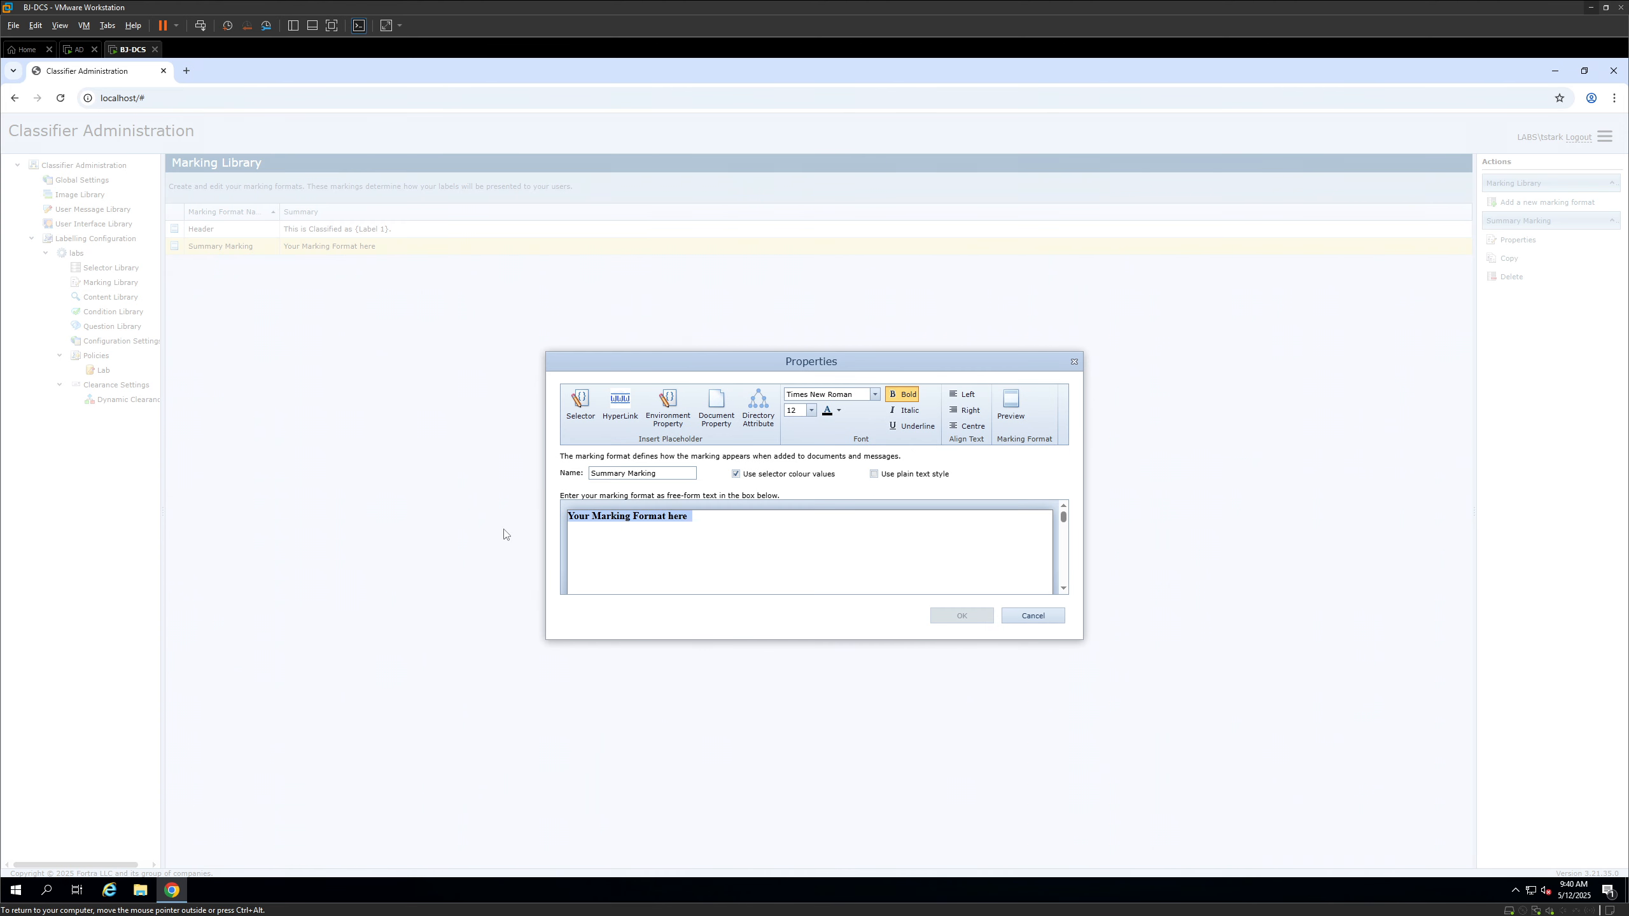
key(BackSpace)
click(587, 405)
click(660, 463)
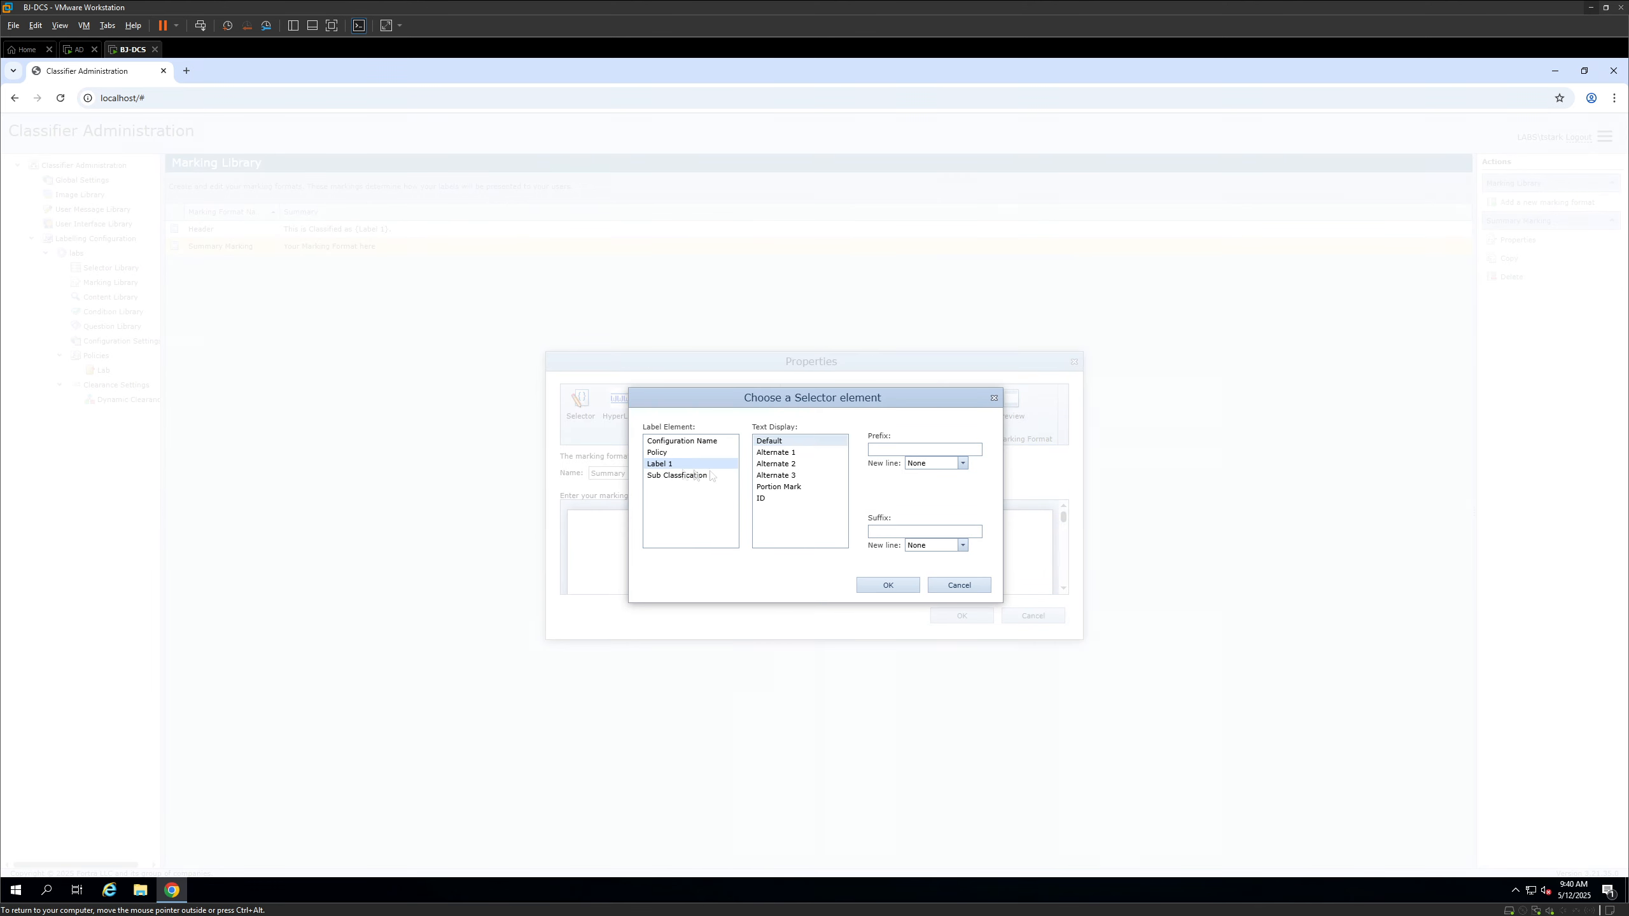
click(886, 585)
click(935, 618)
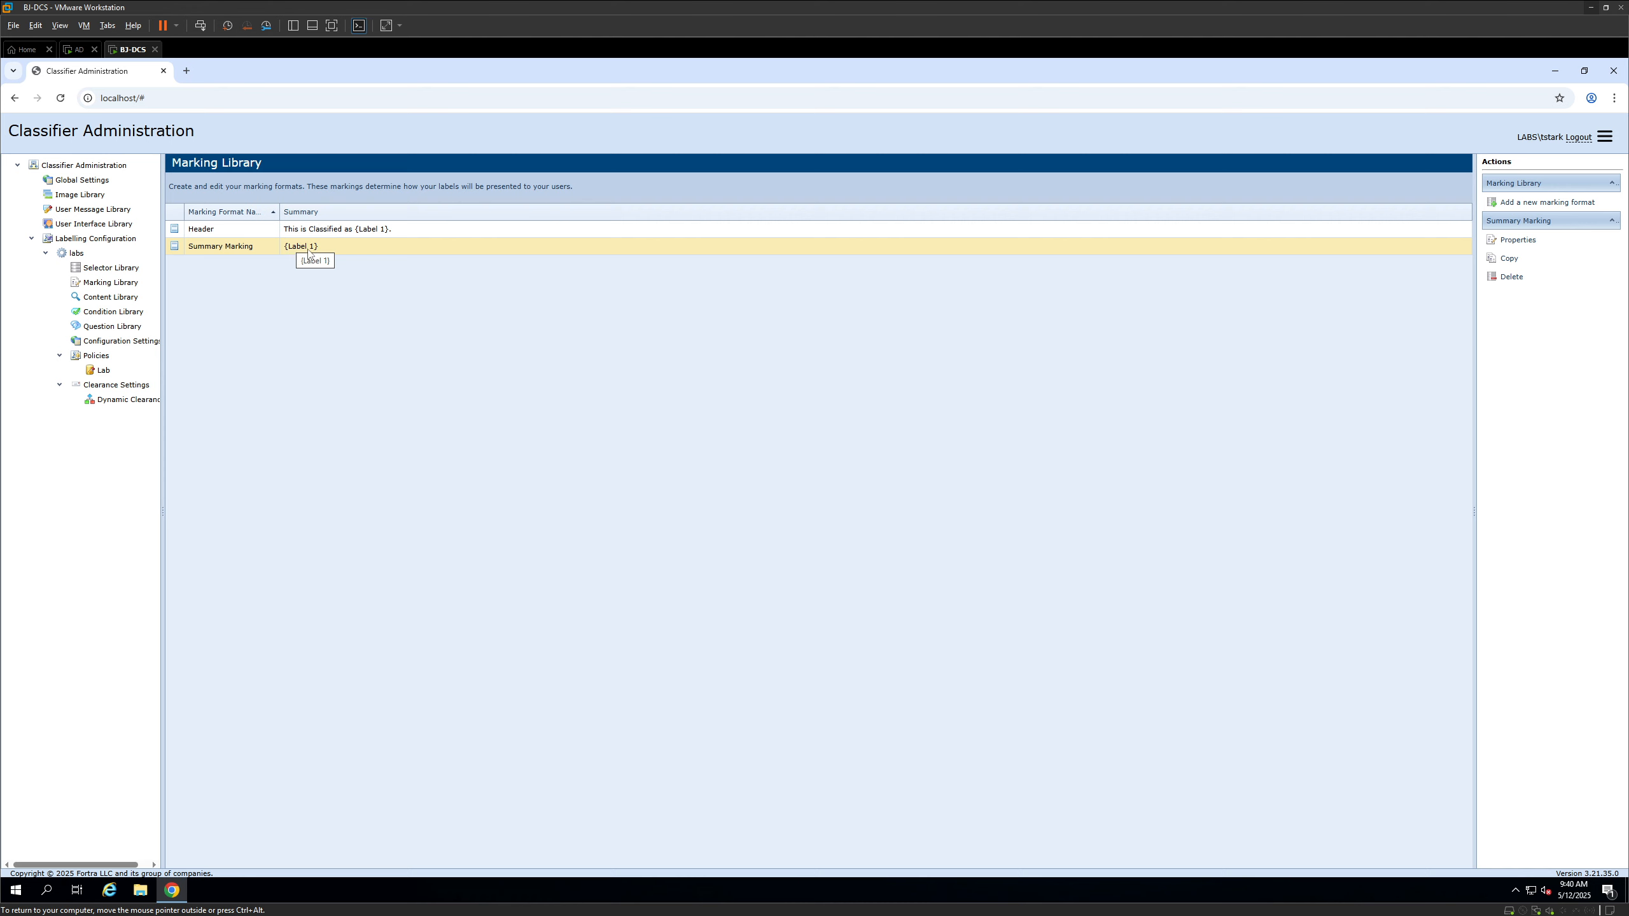
Start a new marking format named "Metadata" and replace its sample text with the Label 1 selector placeholder using Default text display
click(1562, 211)
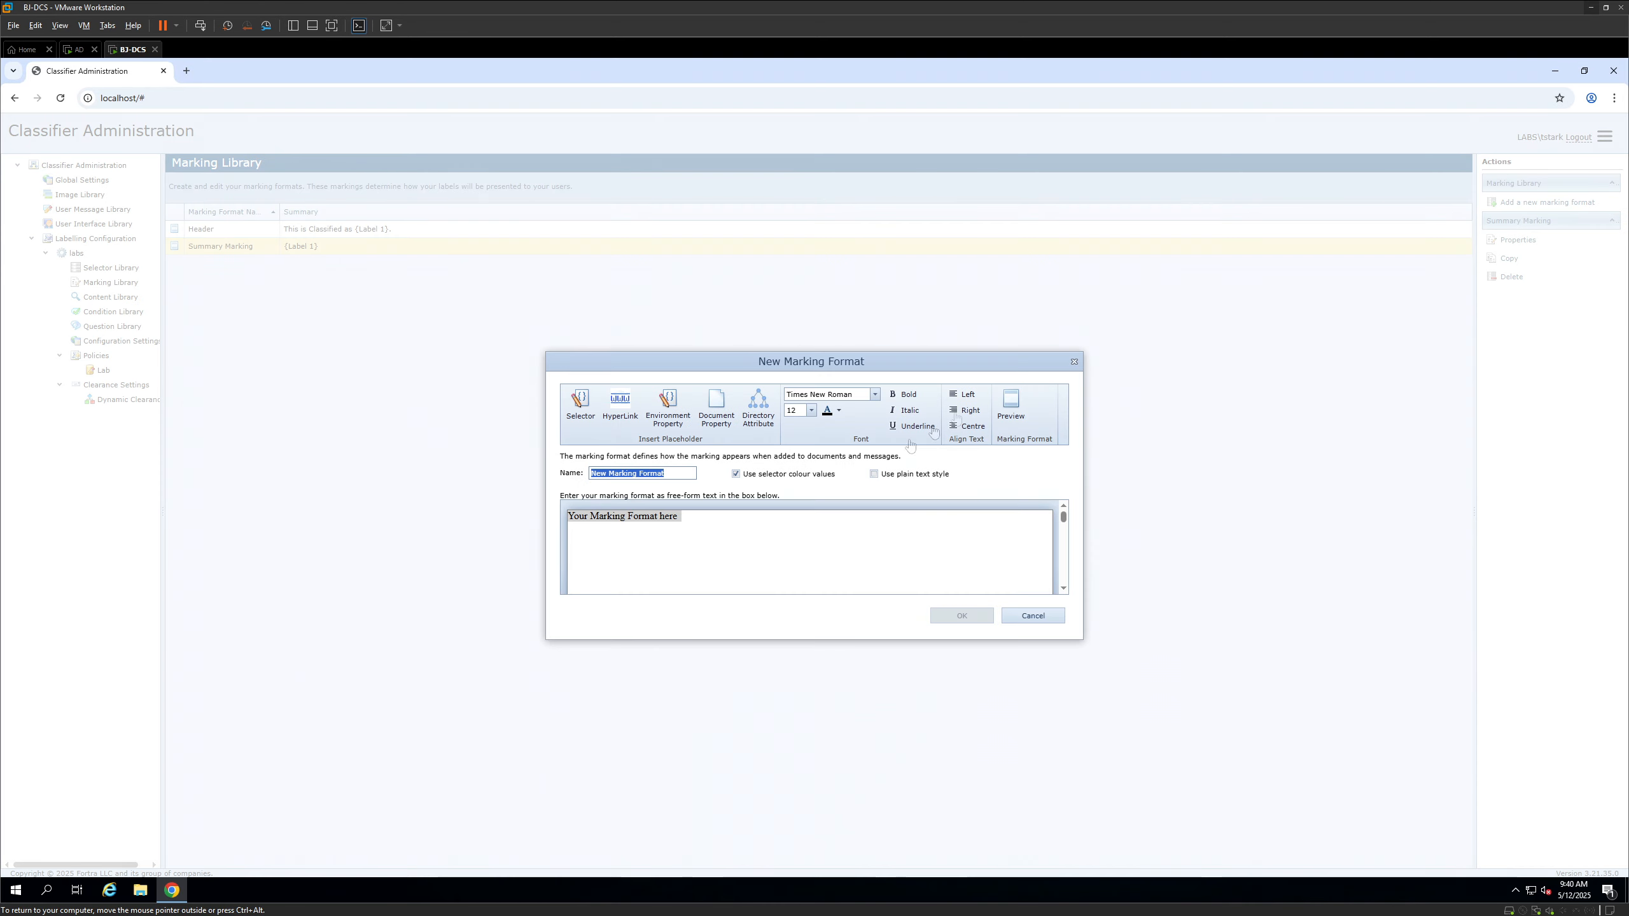
text(Metadata)
click(580, 403)
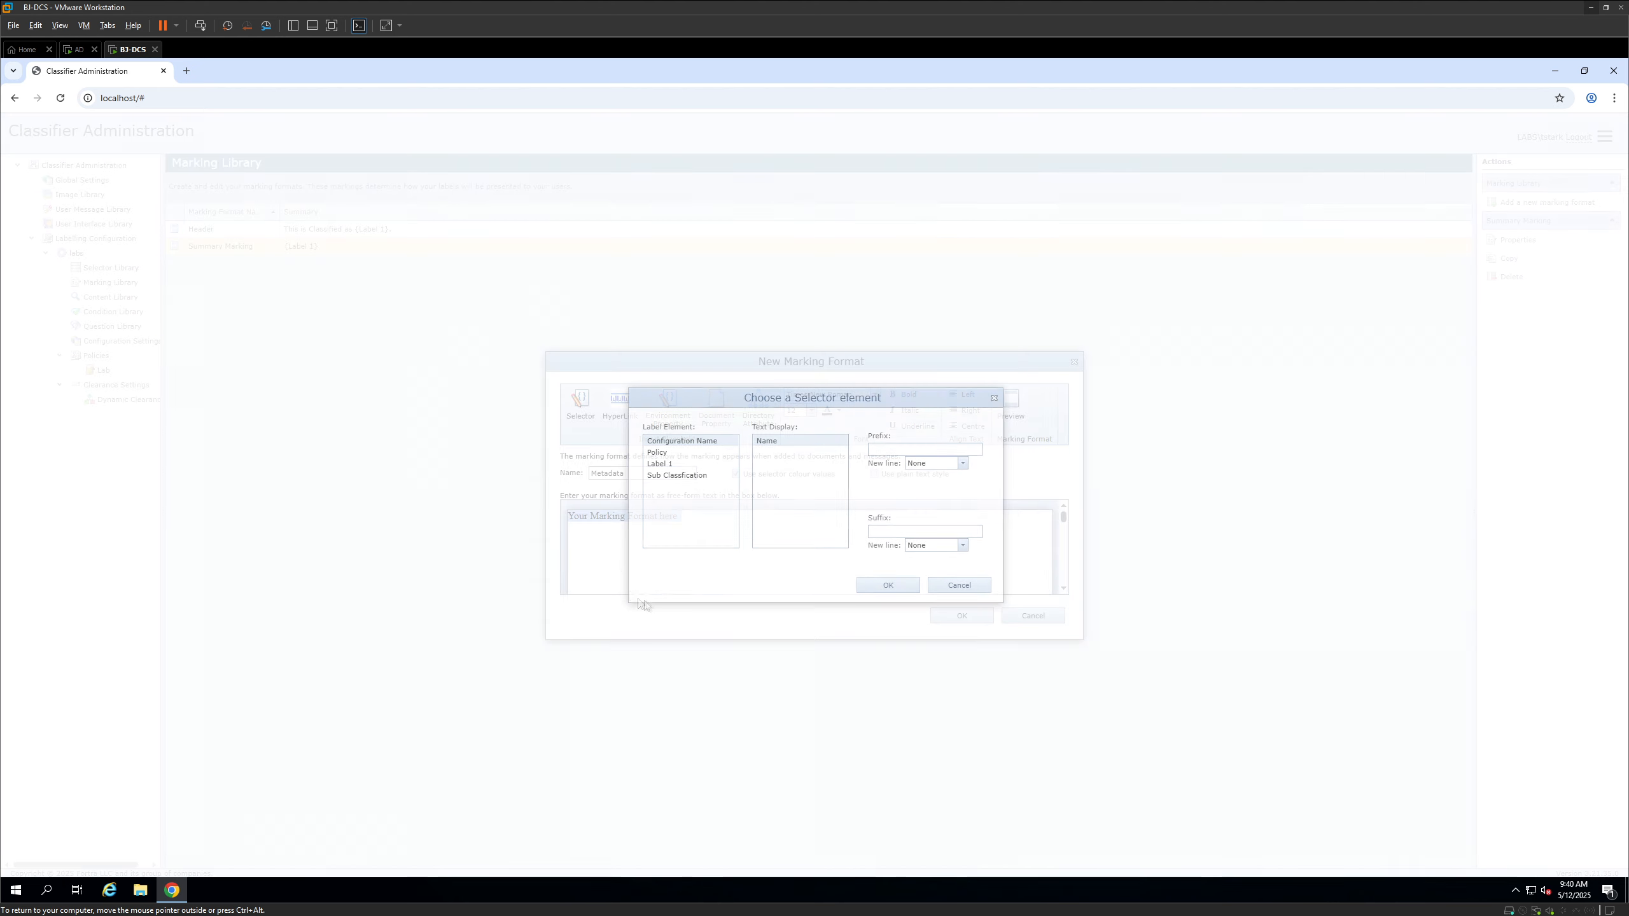
click(663, 463)
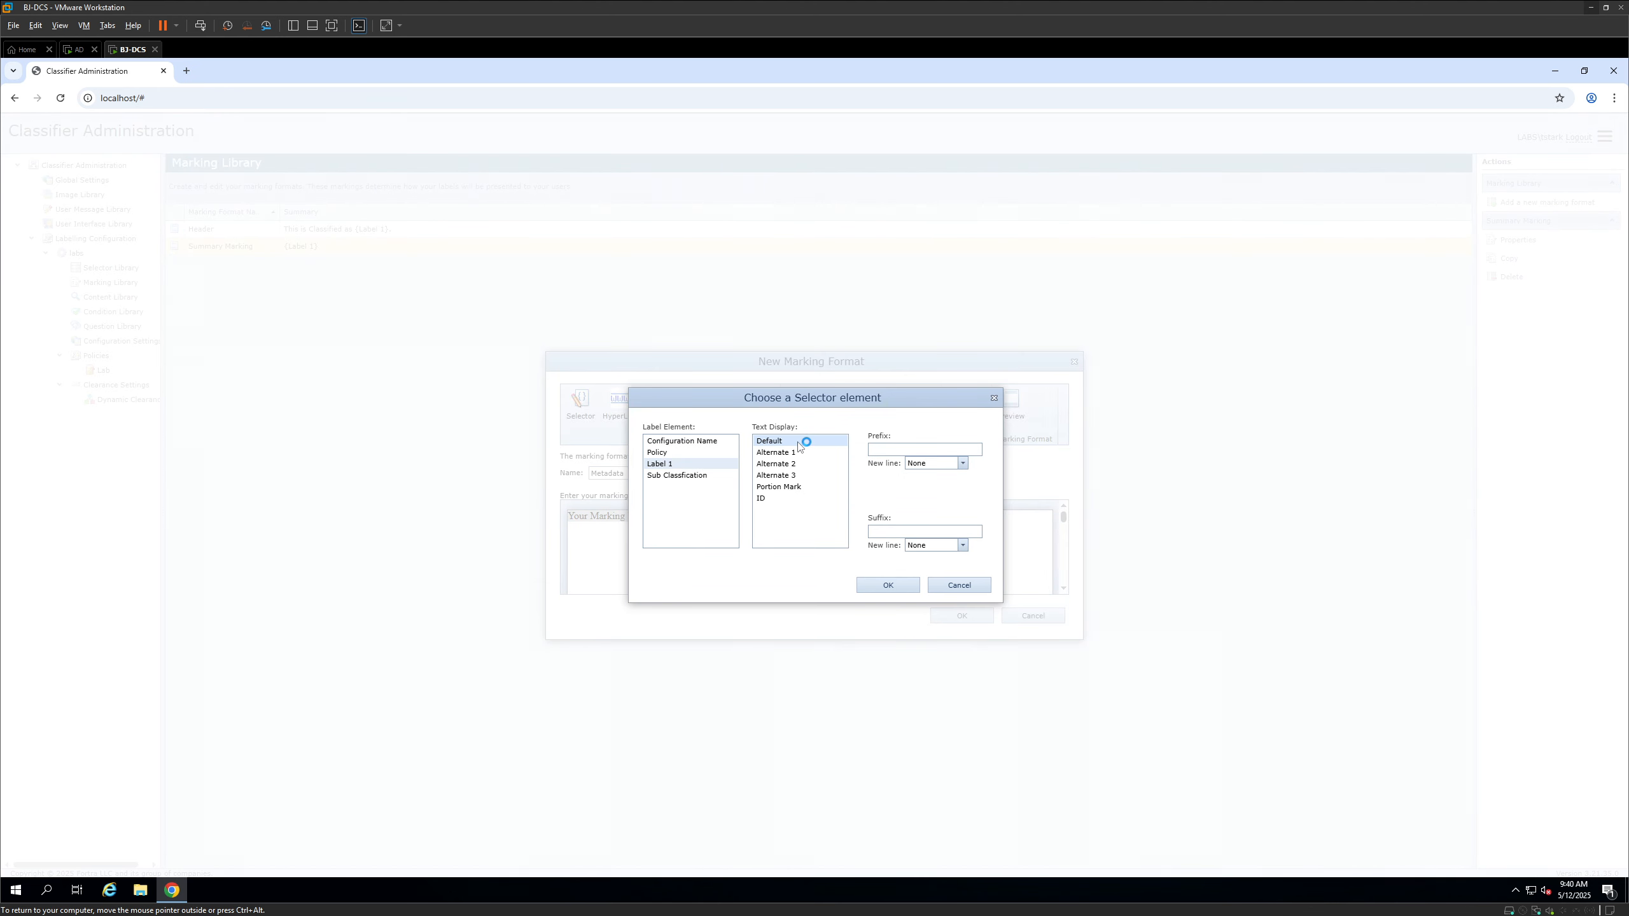
click(887, 585)
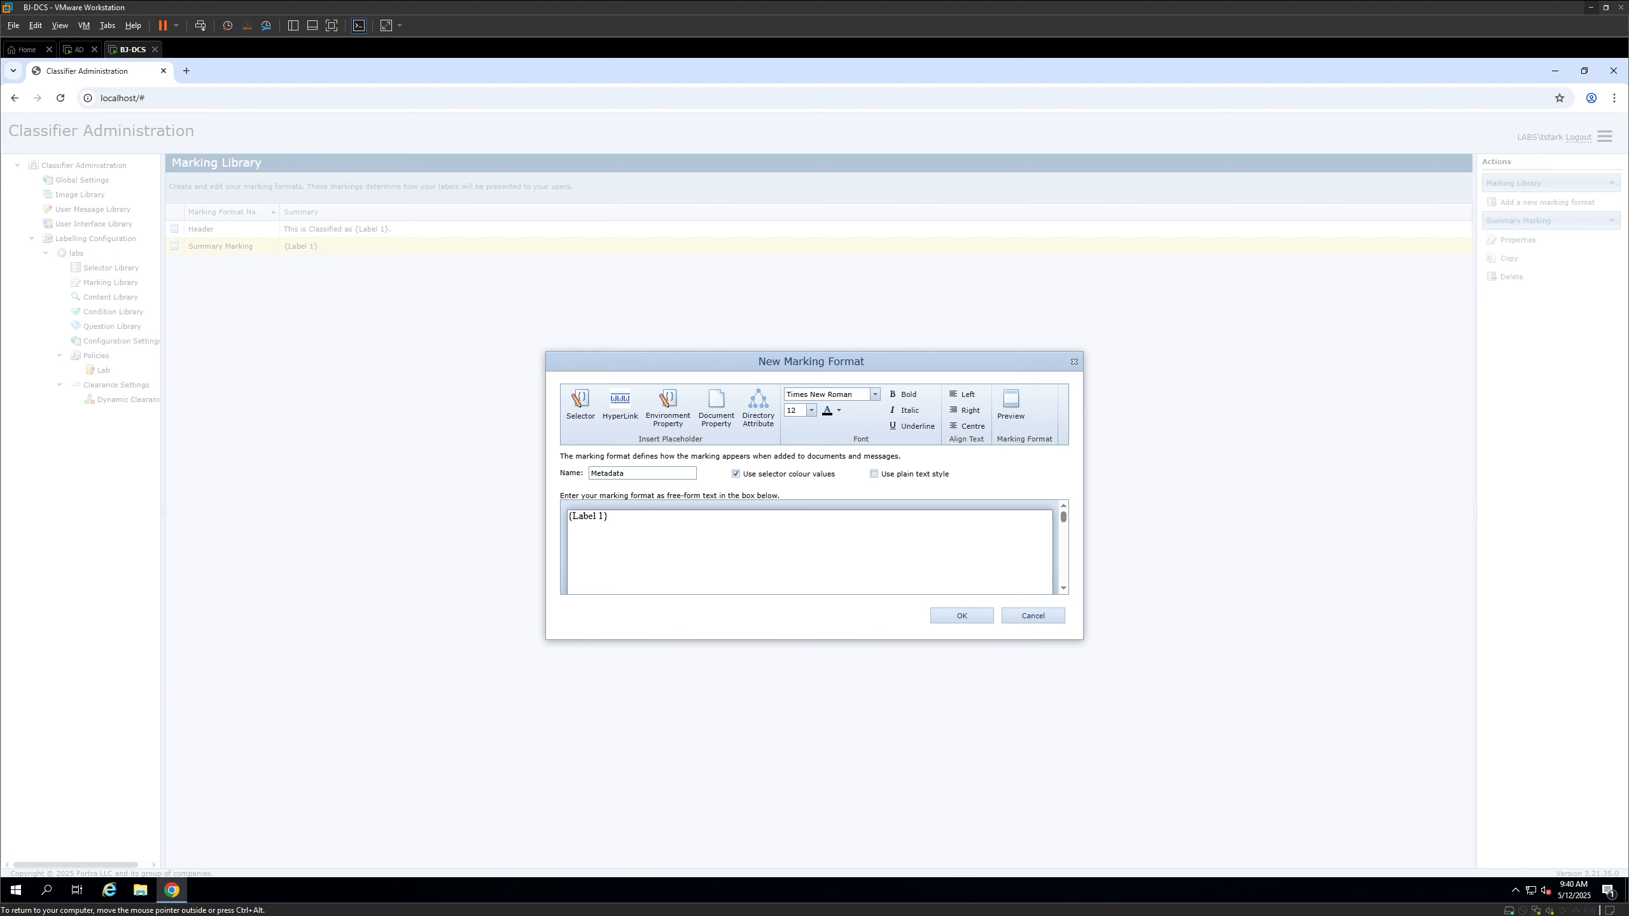
Append a colon and a Label 1 selector placeholder with ID text display to the Metadata marking format
click(580, 404)
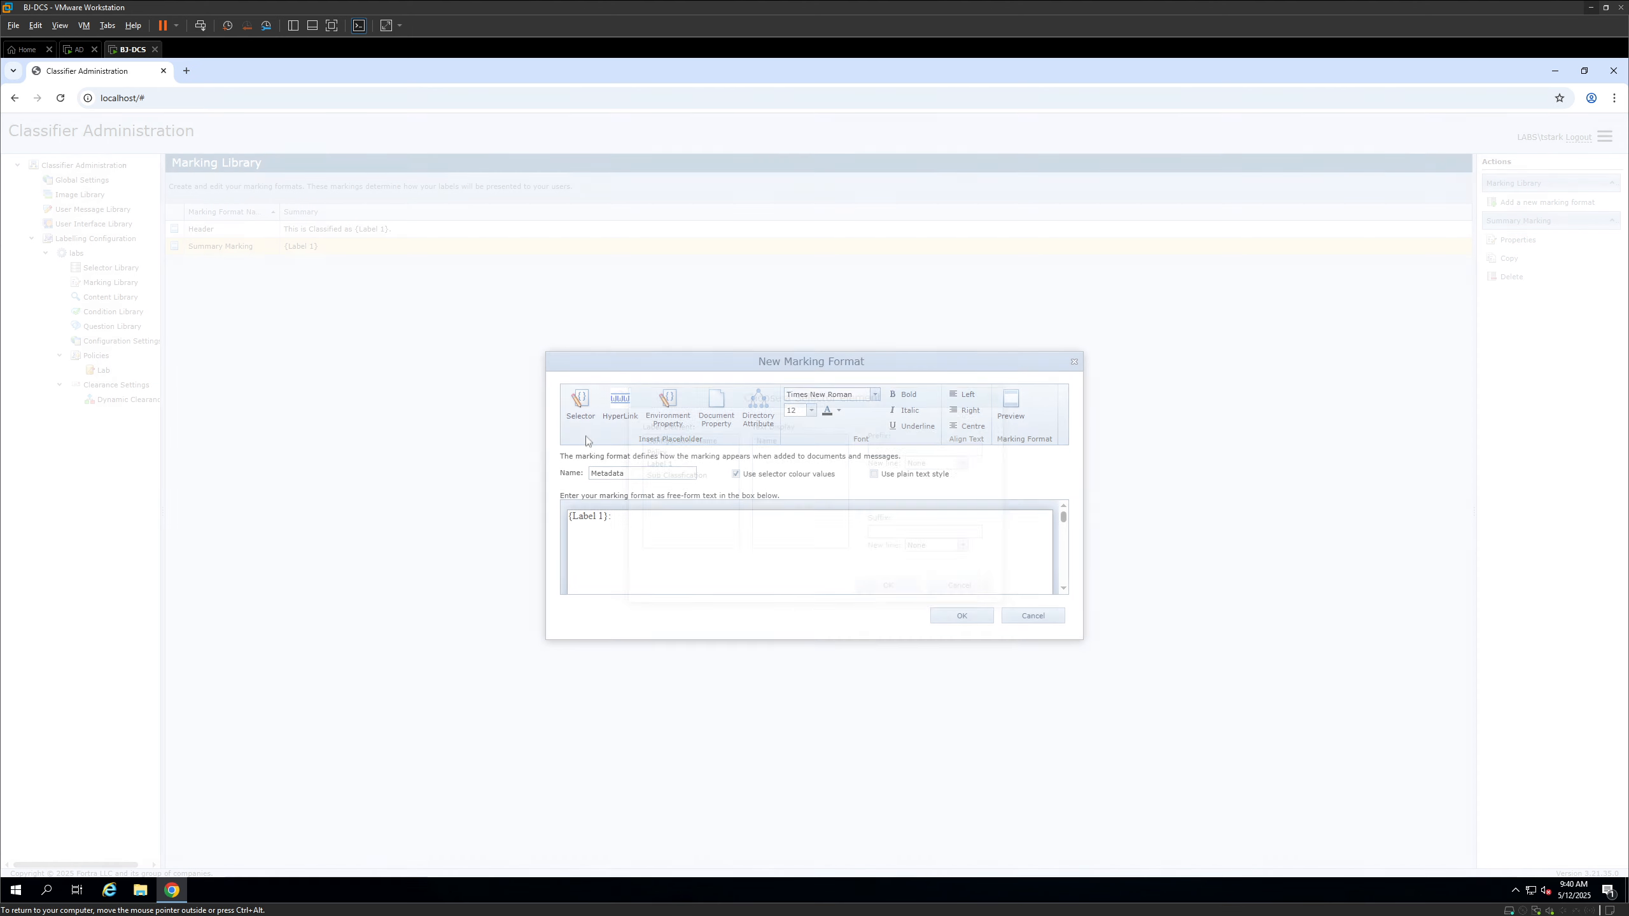
click(673, 464)
click(764, 498)
click(887, 585)
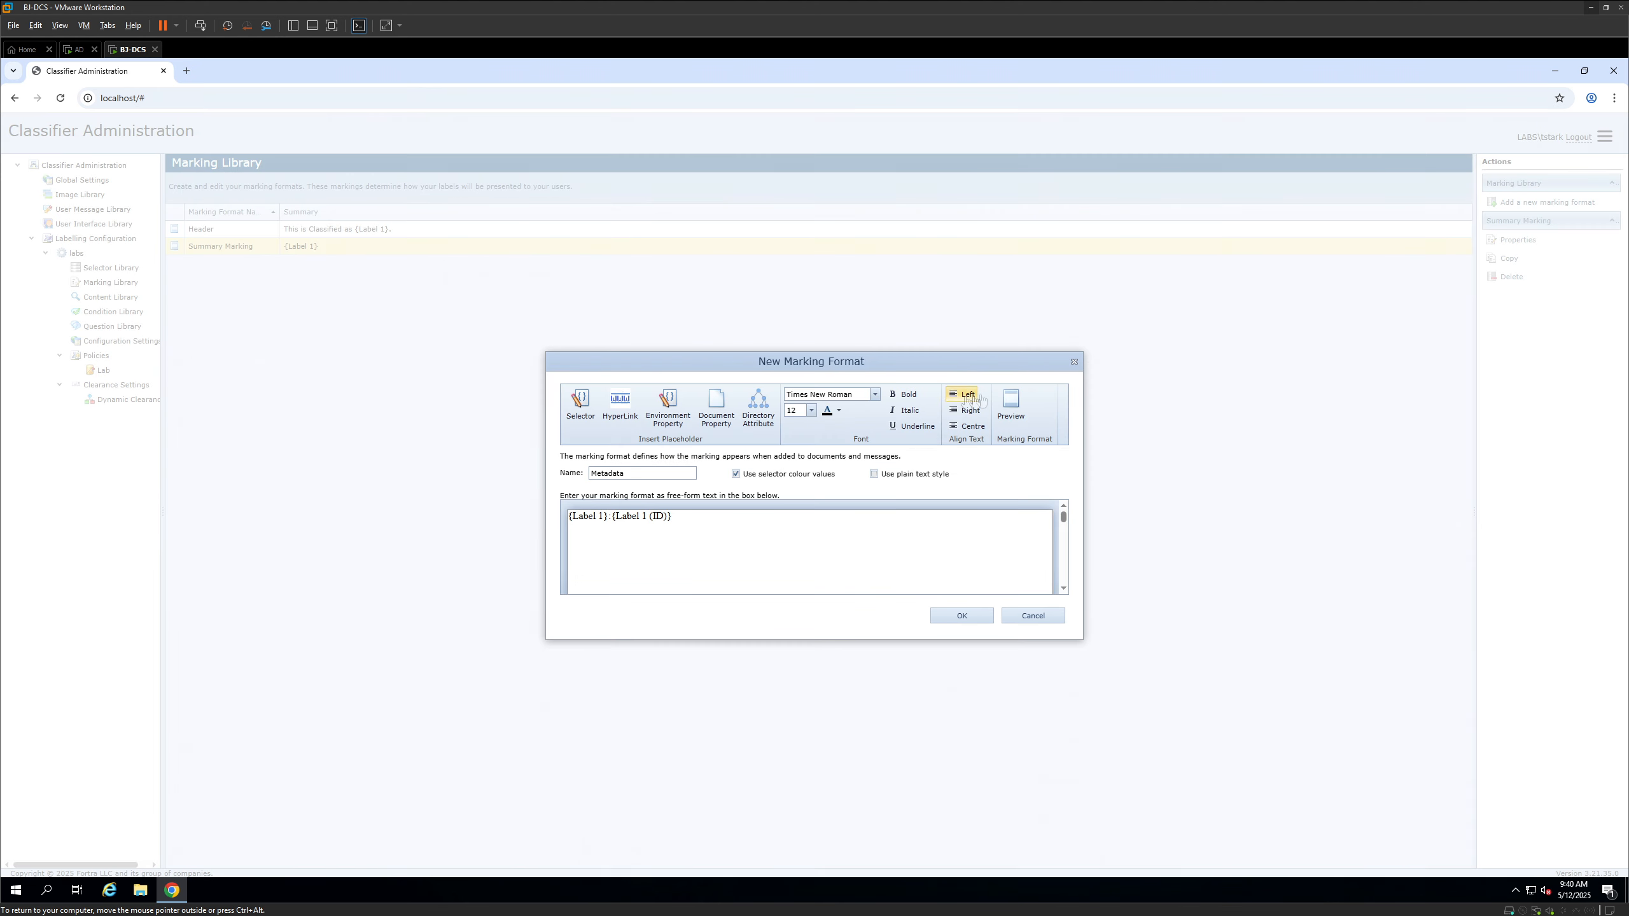
Preview the Metadata marking format, check the label ID in the formatted text, close the preview, and save the format
click(1027, 402)
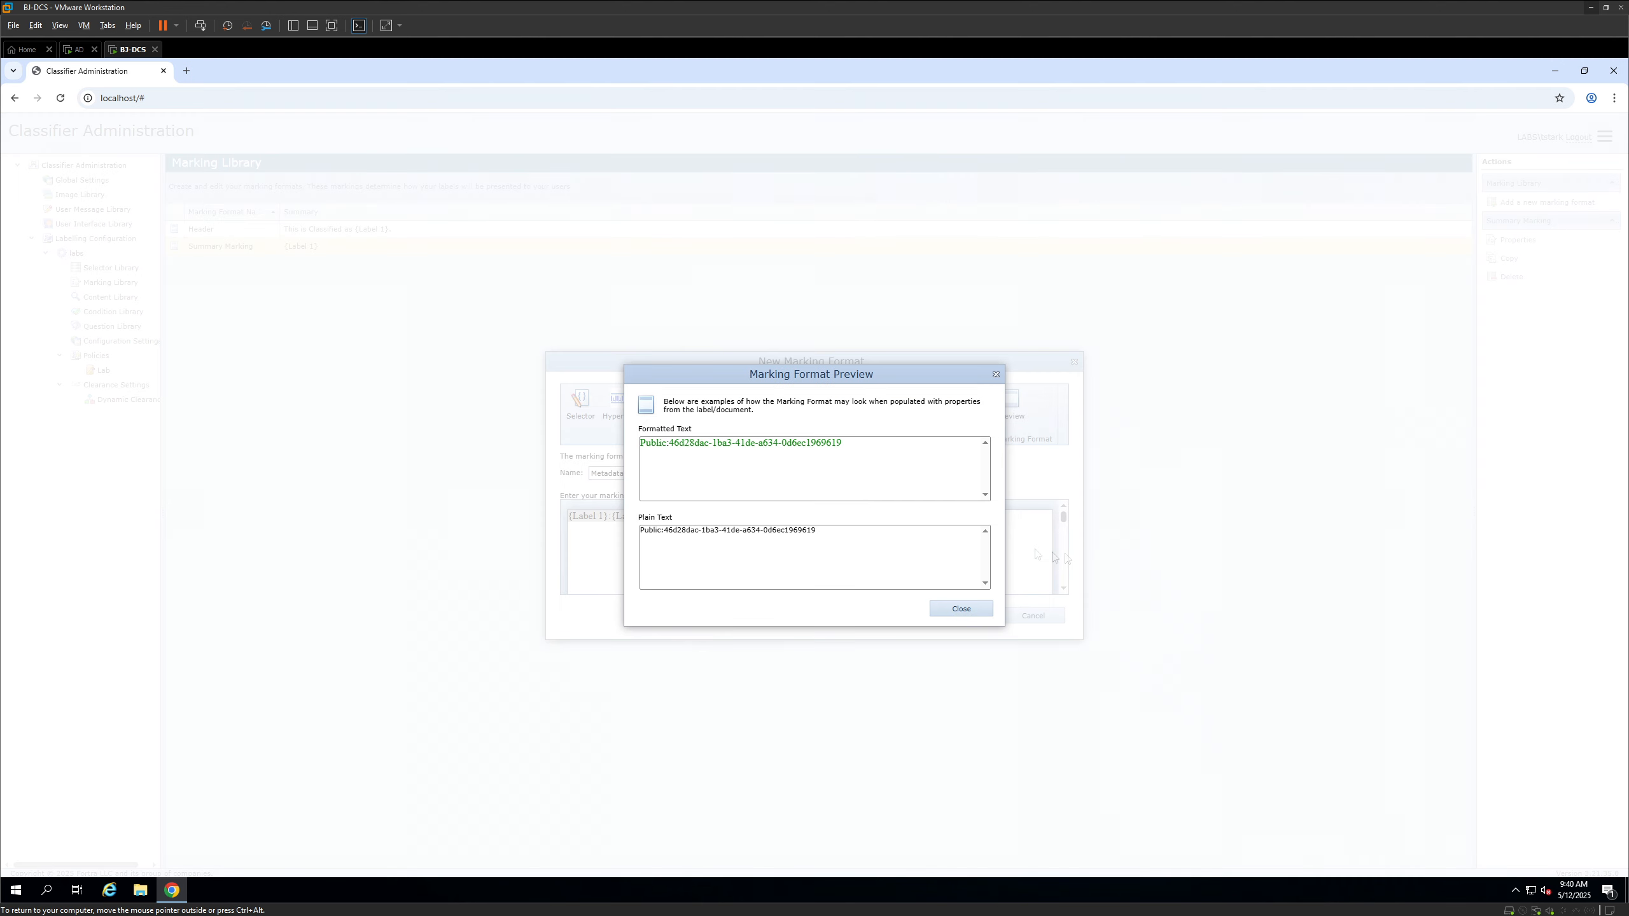
drag(860, 444, 669, 443)
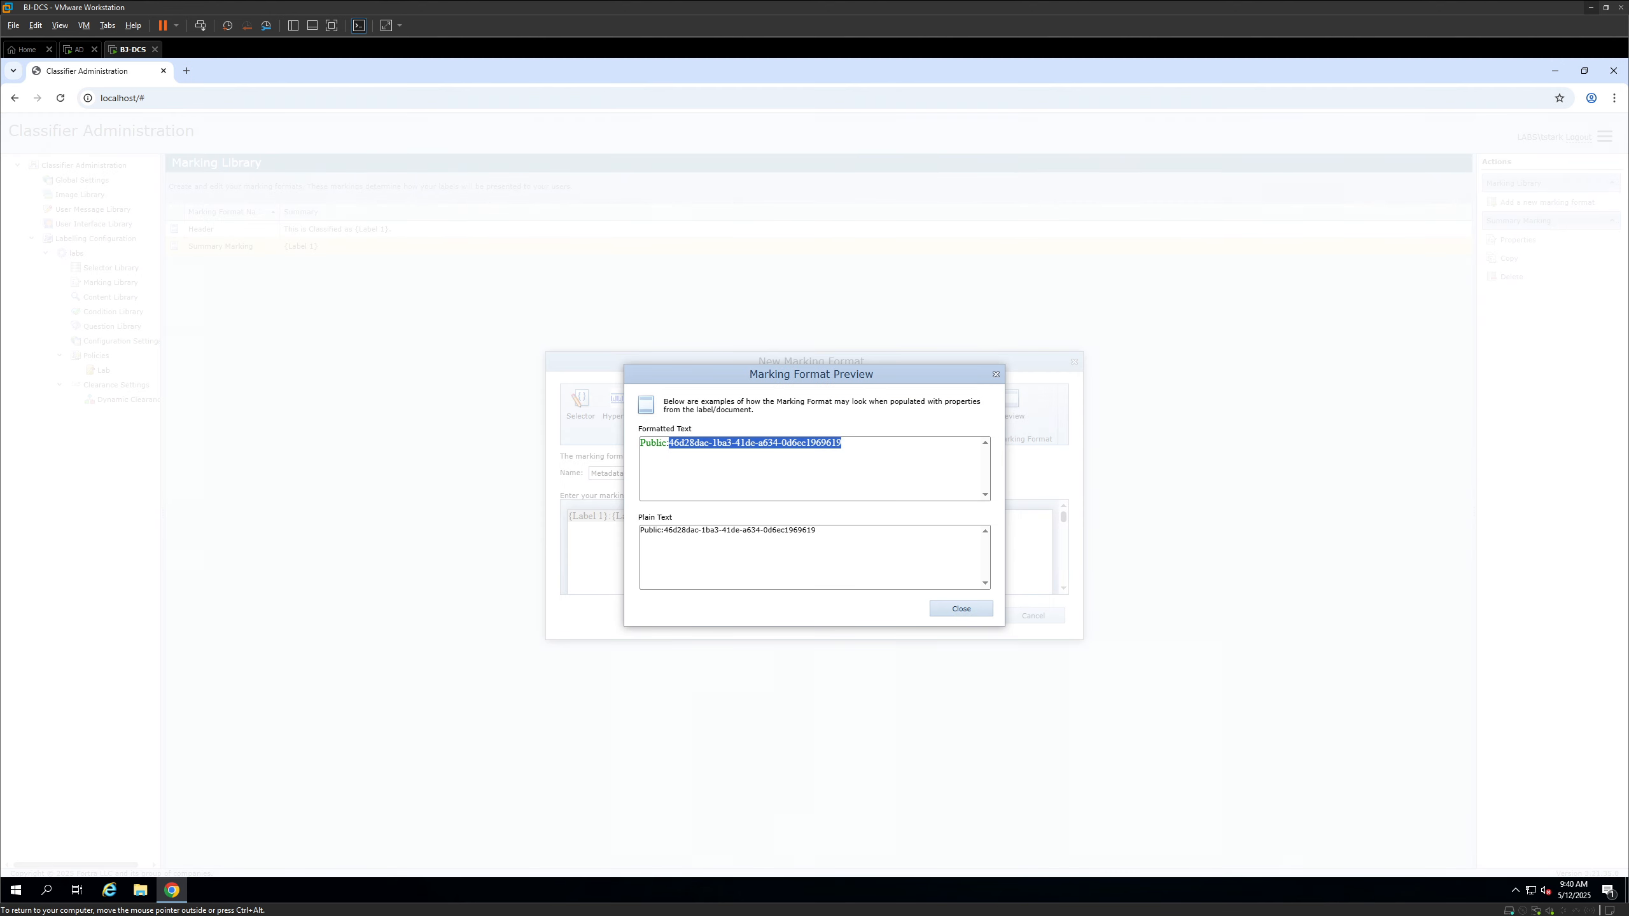
click(960, 609)
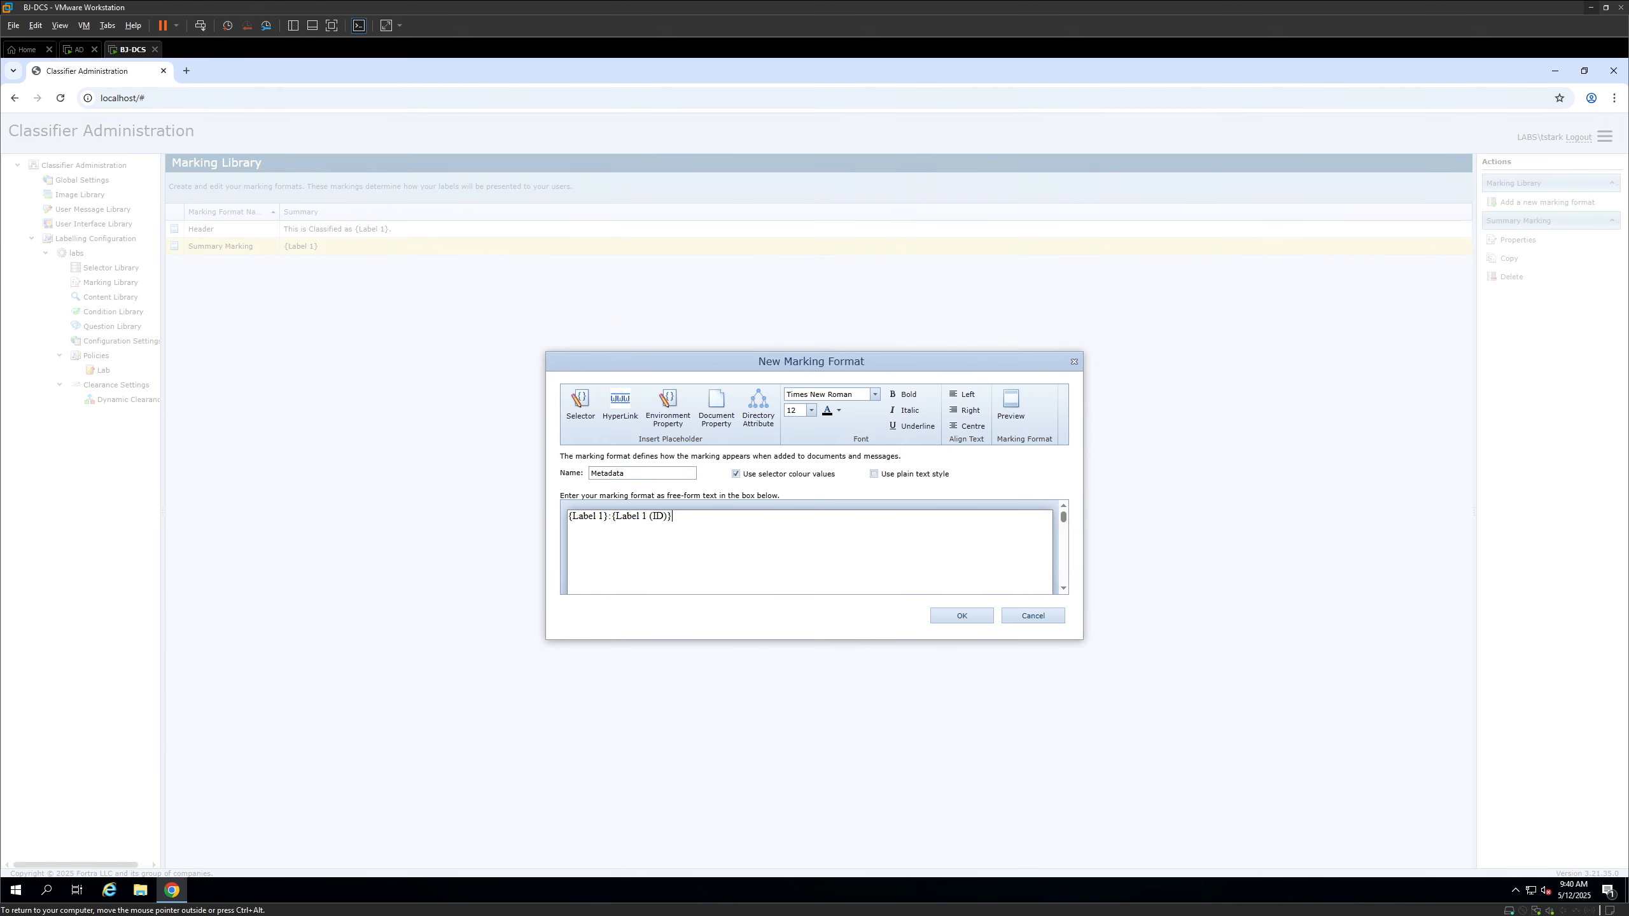
click(985, 617)
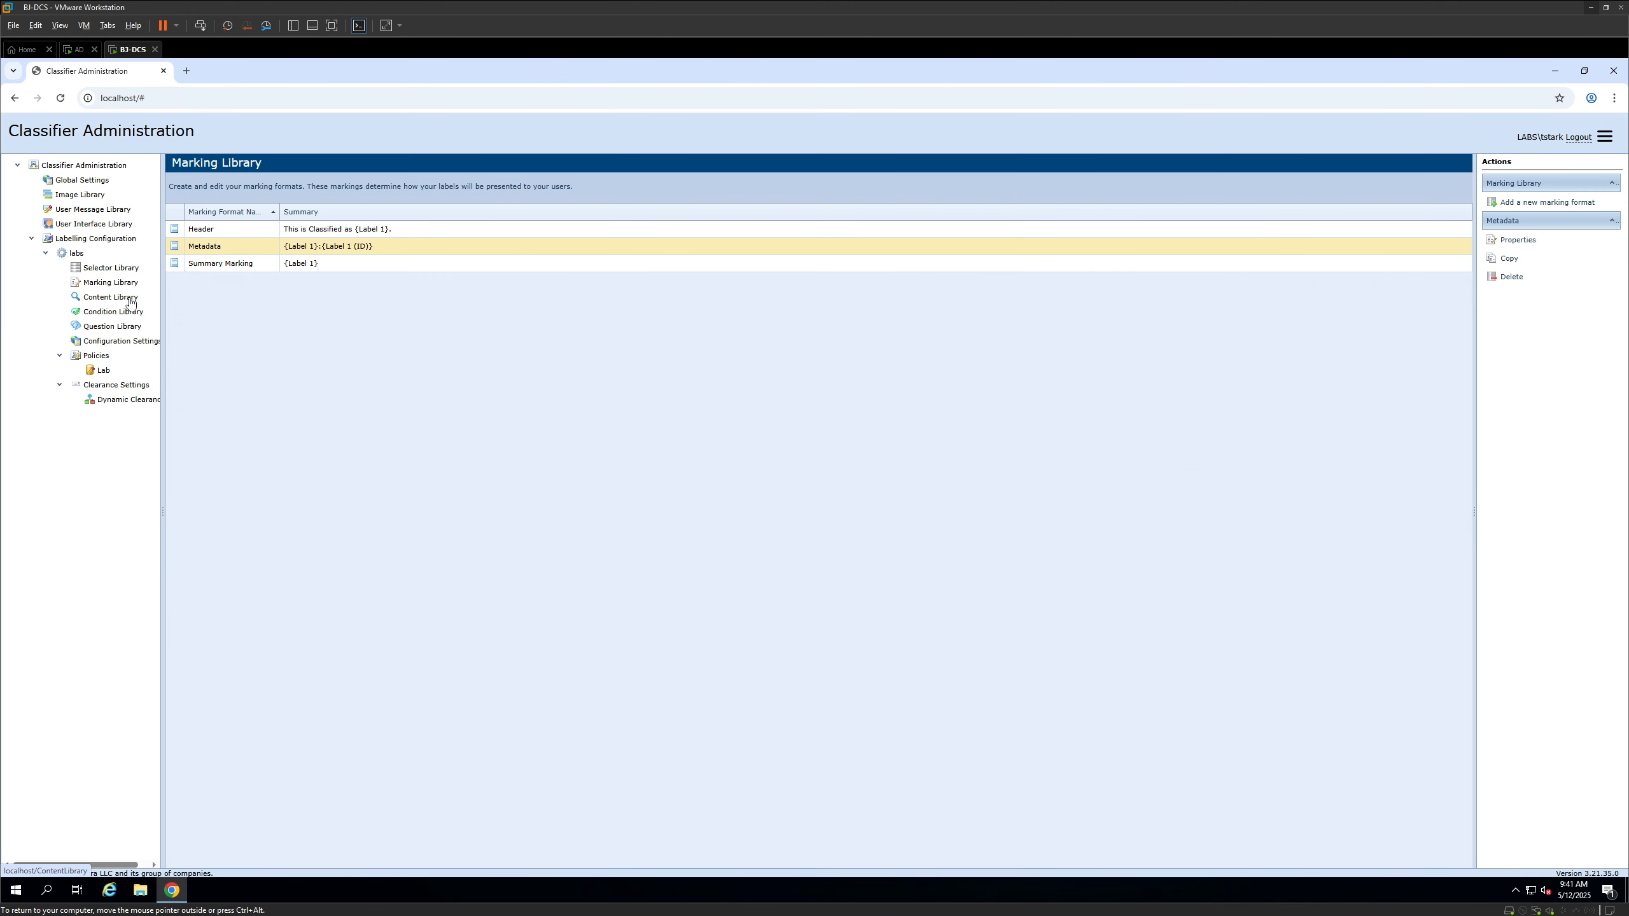
Open the Content Library of the labs configuration
click(132, 303)
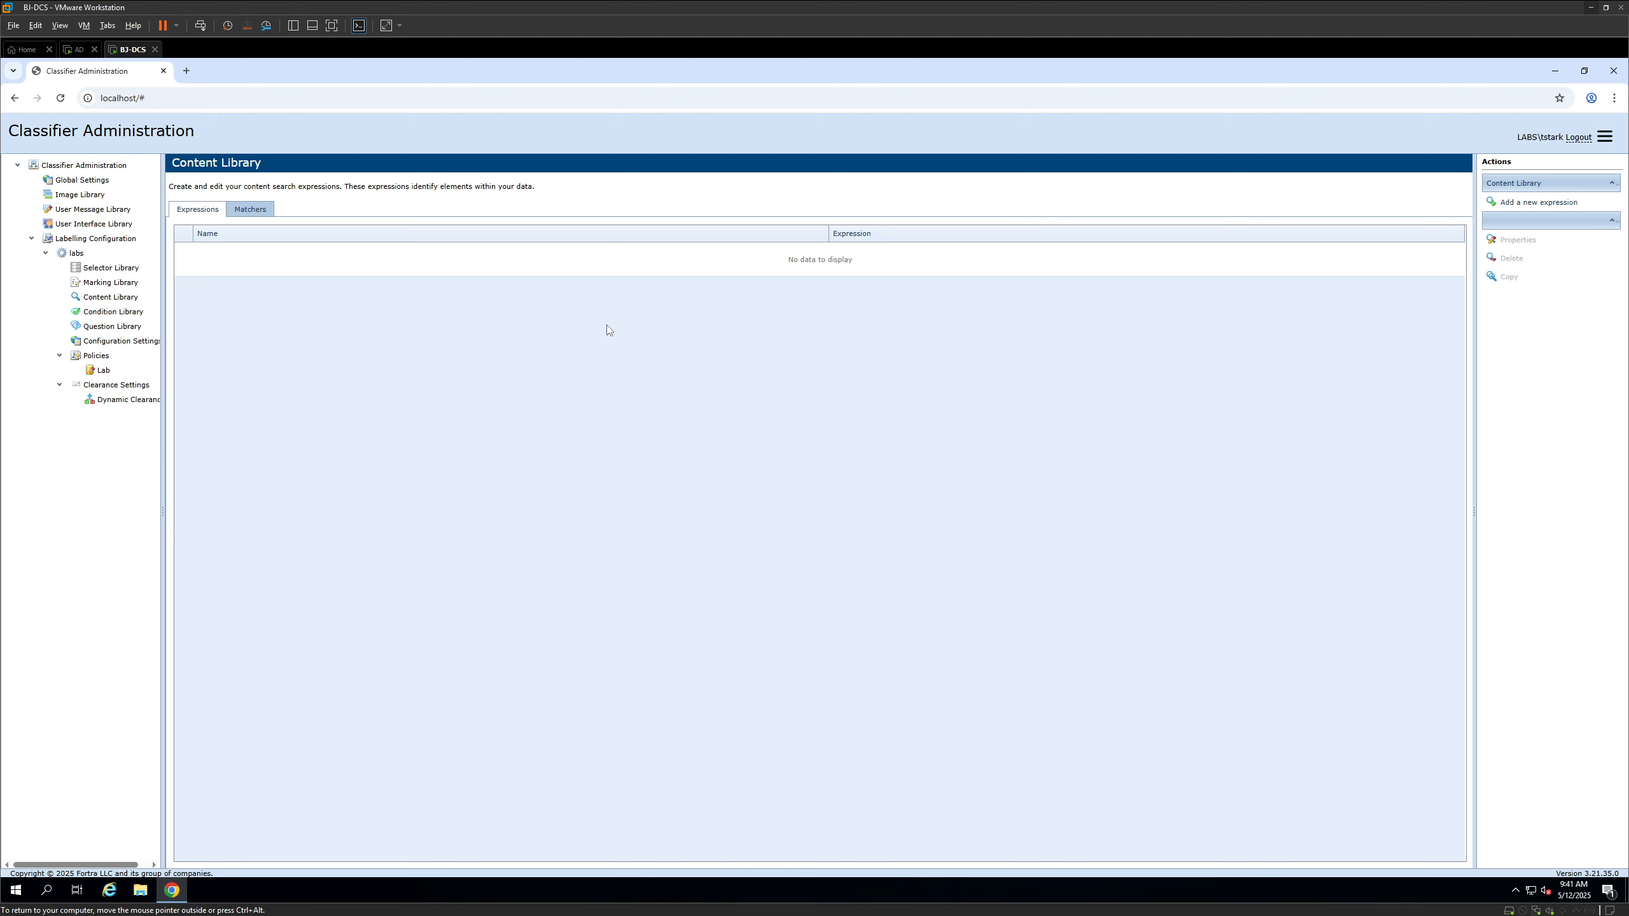
Add a search expression named "Example" with the expression "ghost" to the Content Library
click(1528, 205)
drag(841, 476, 699, 477)
text(Example)
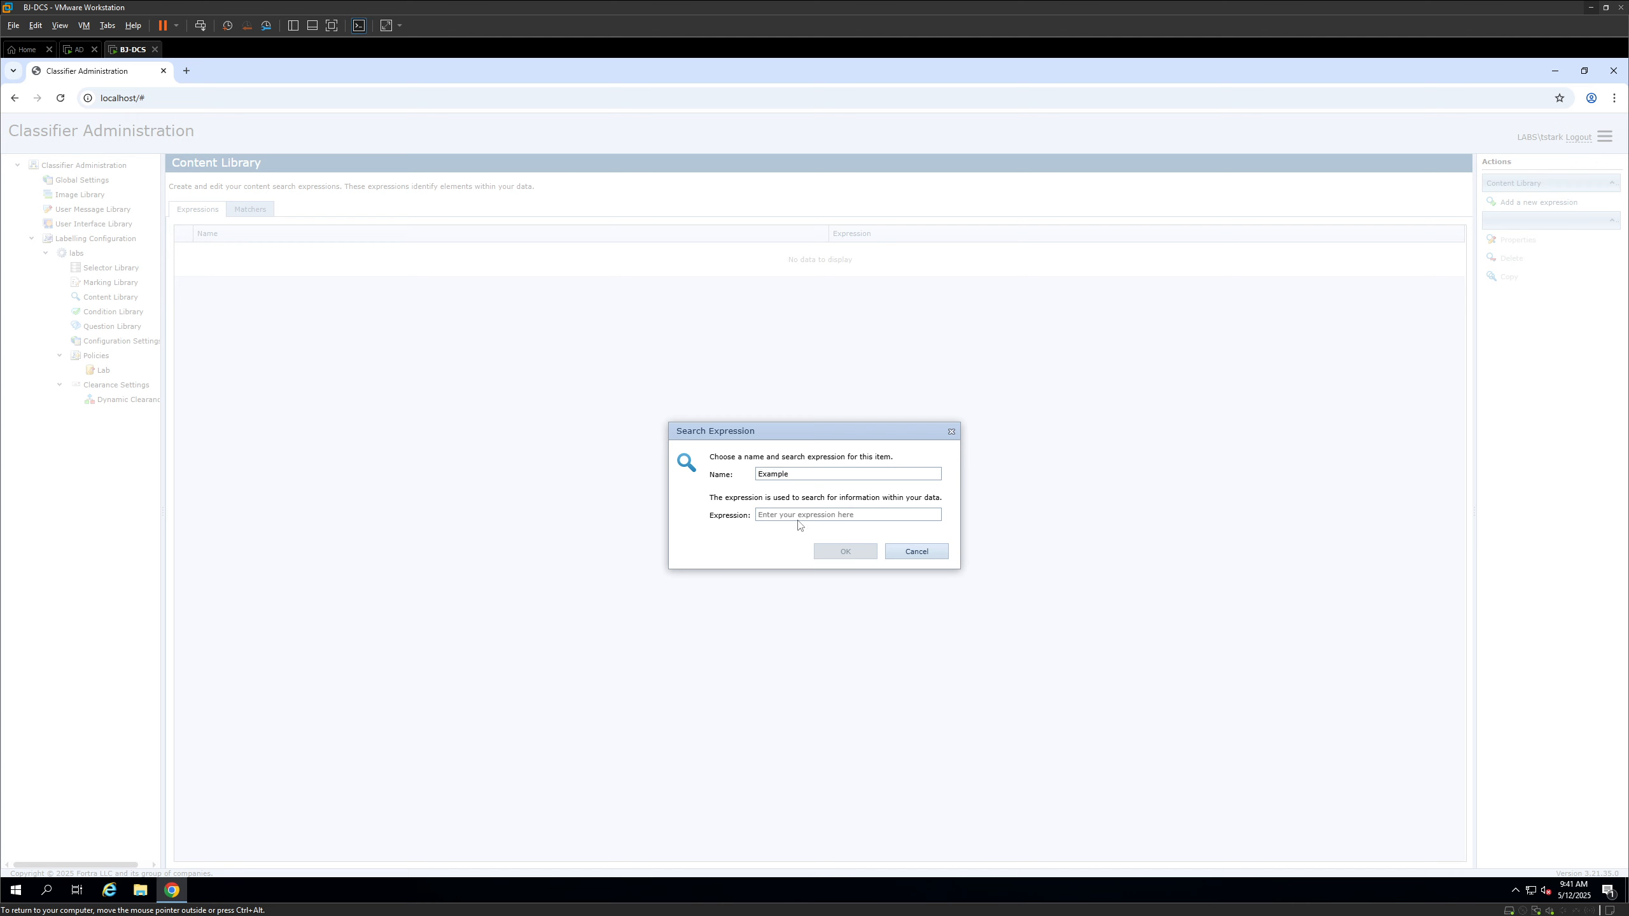
key(Tab)
text(ghost)
key(ctrl+a)
click(846, 552)
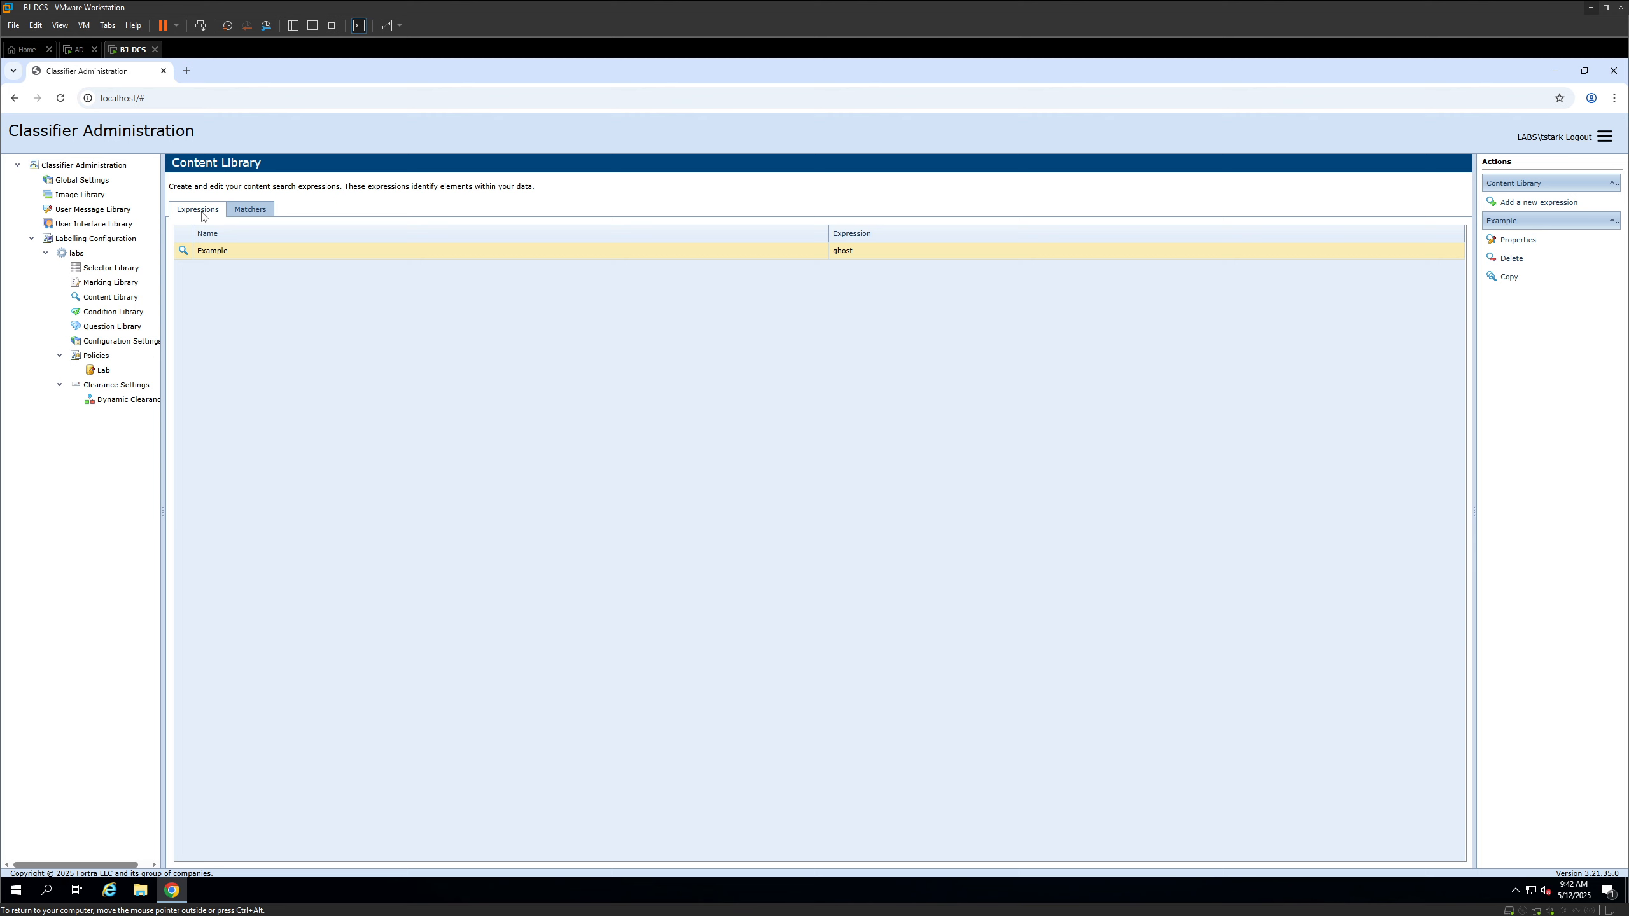
Start a new content matcher named "ghost" with the description "ghost not public"
click(259, 211)
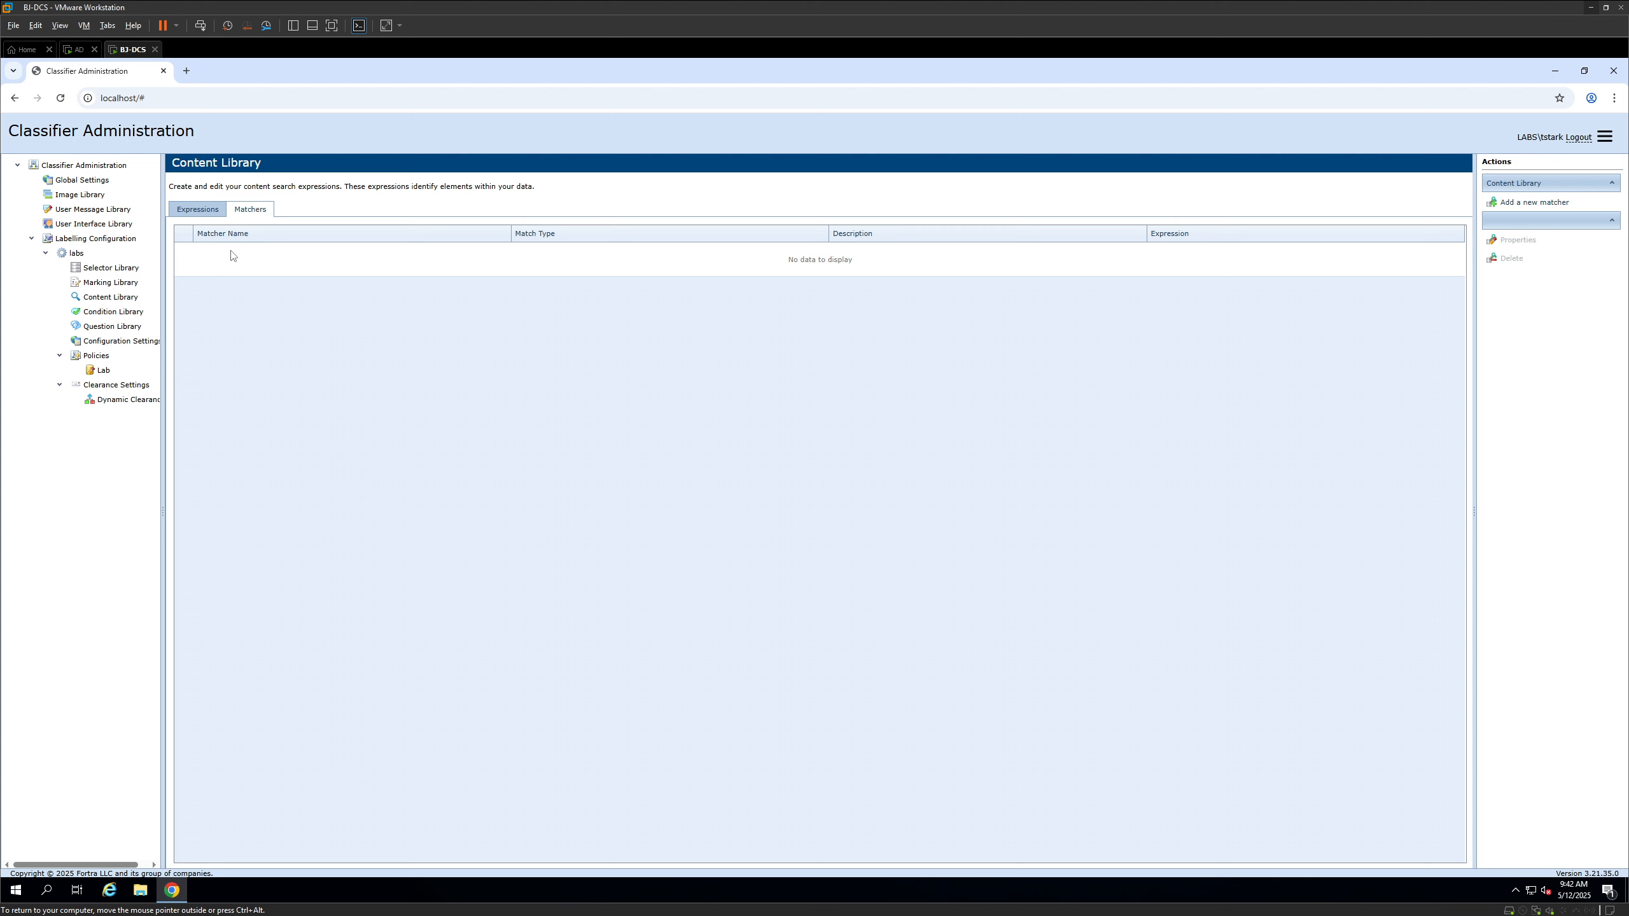
click(217, 218)
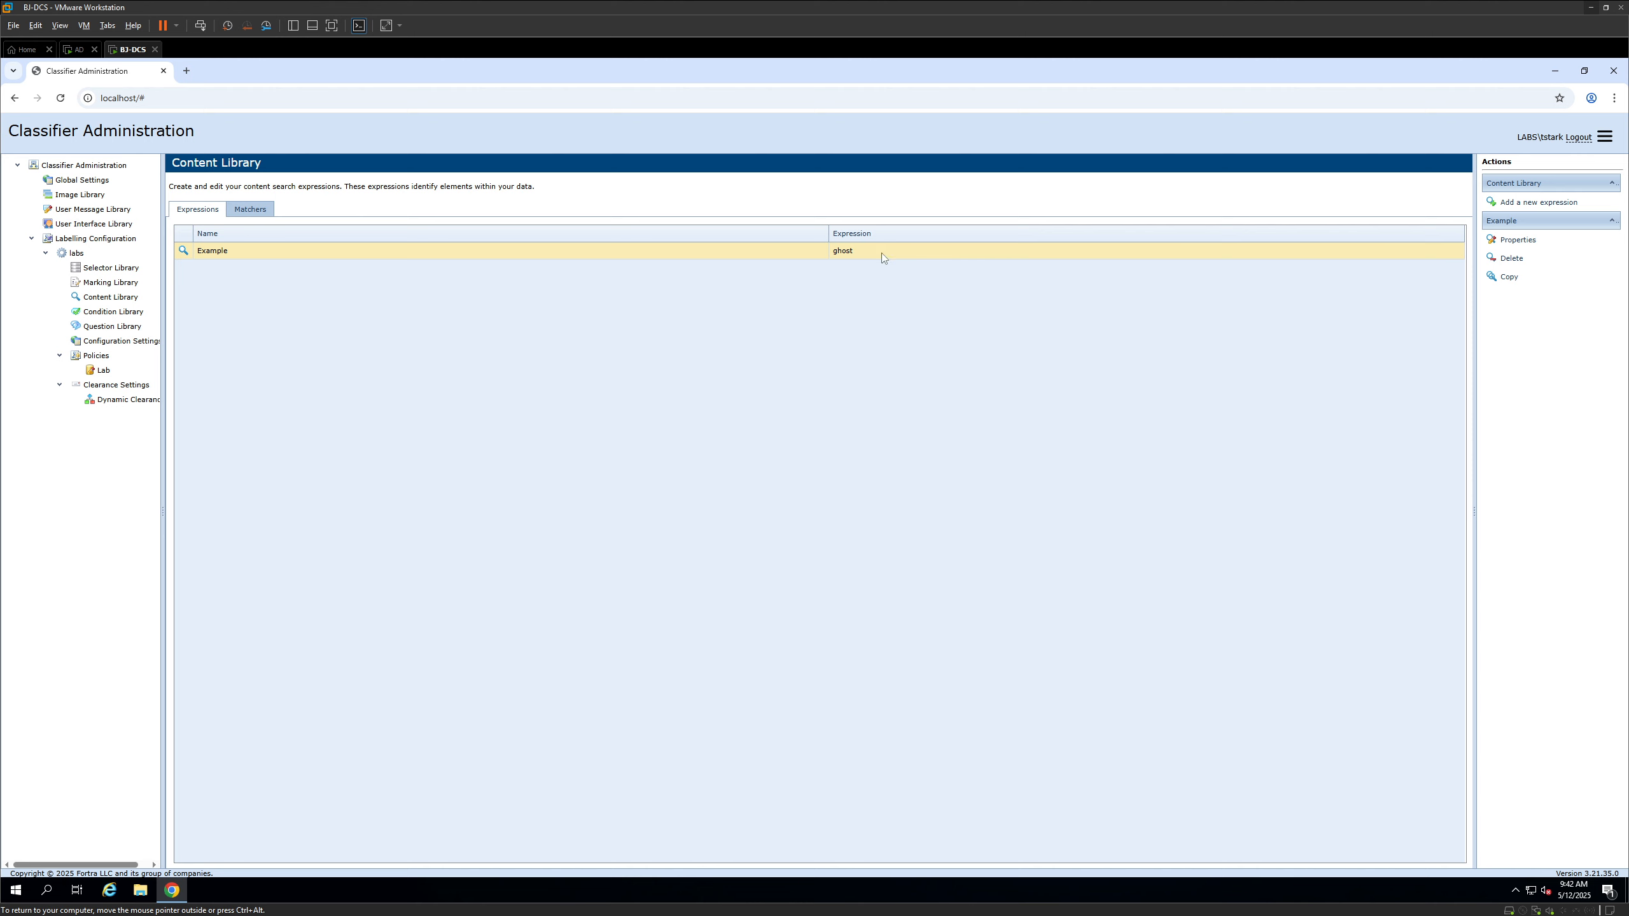
click(250, 210)
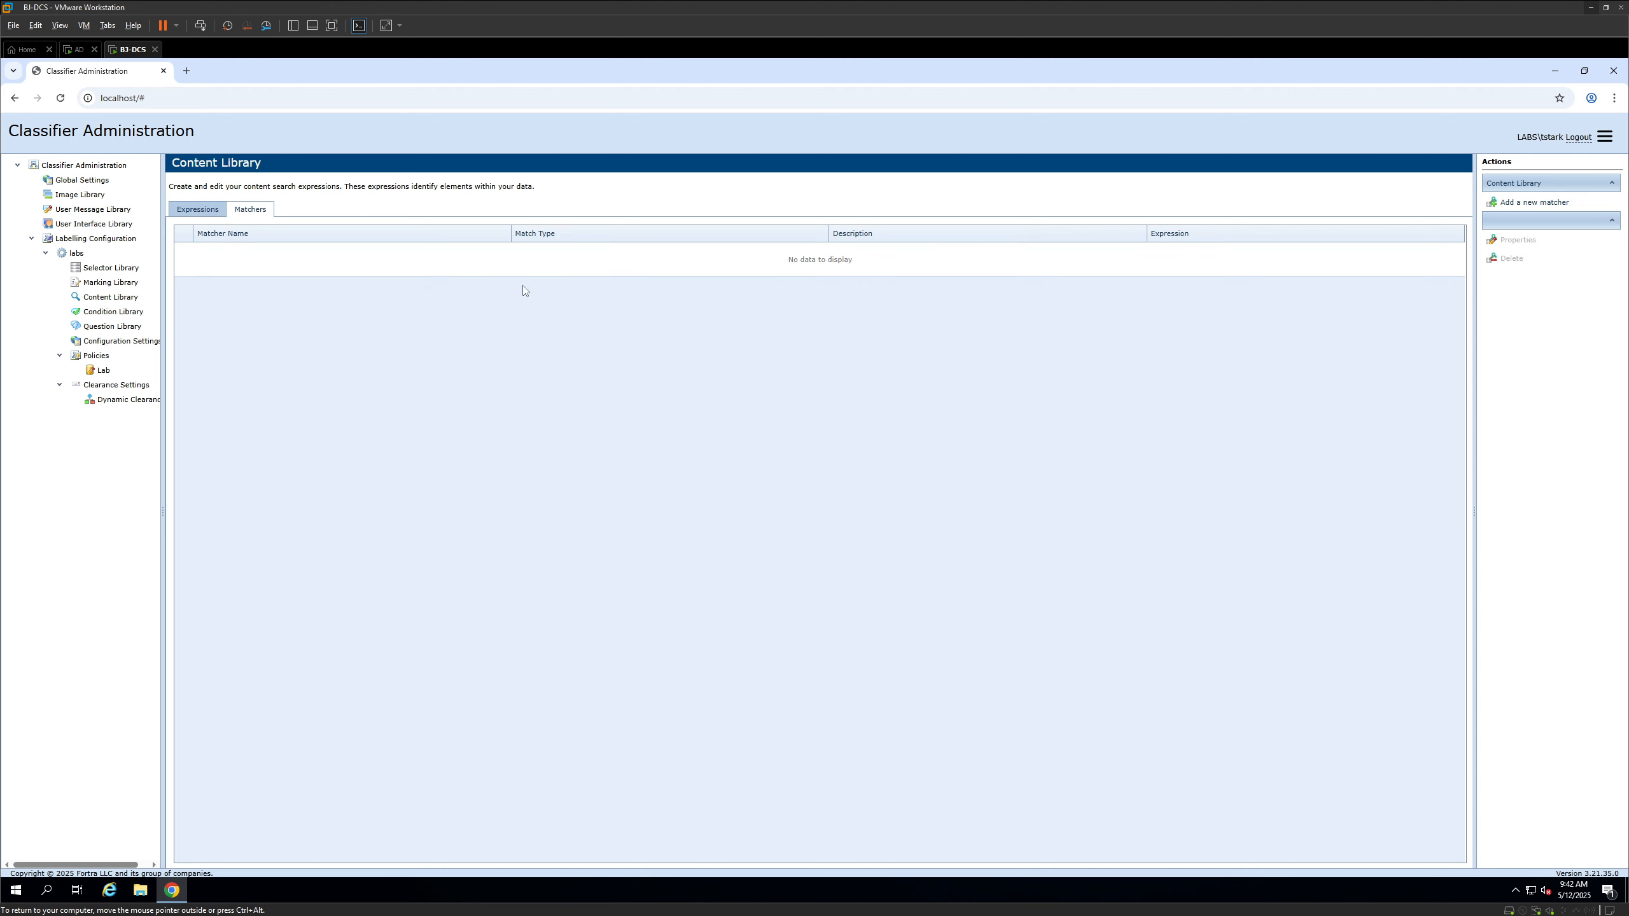
click(1578, 211)
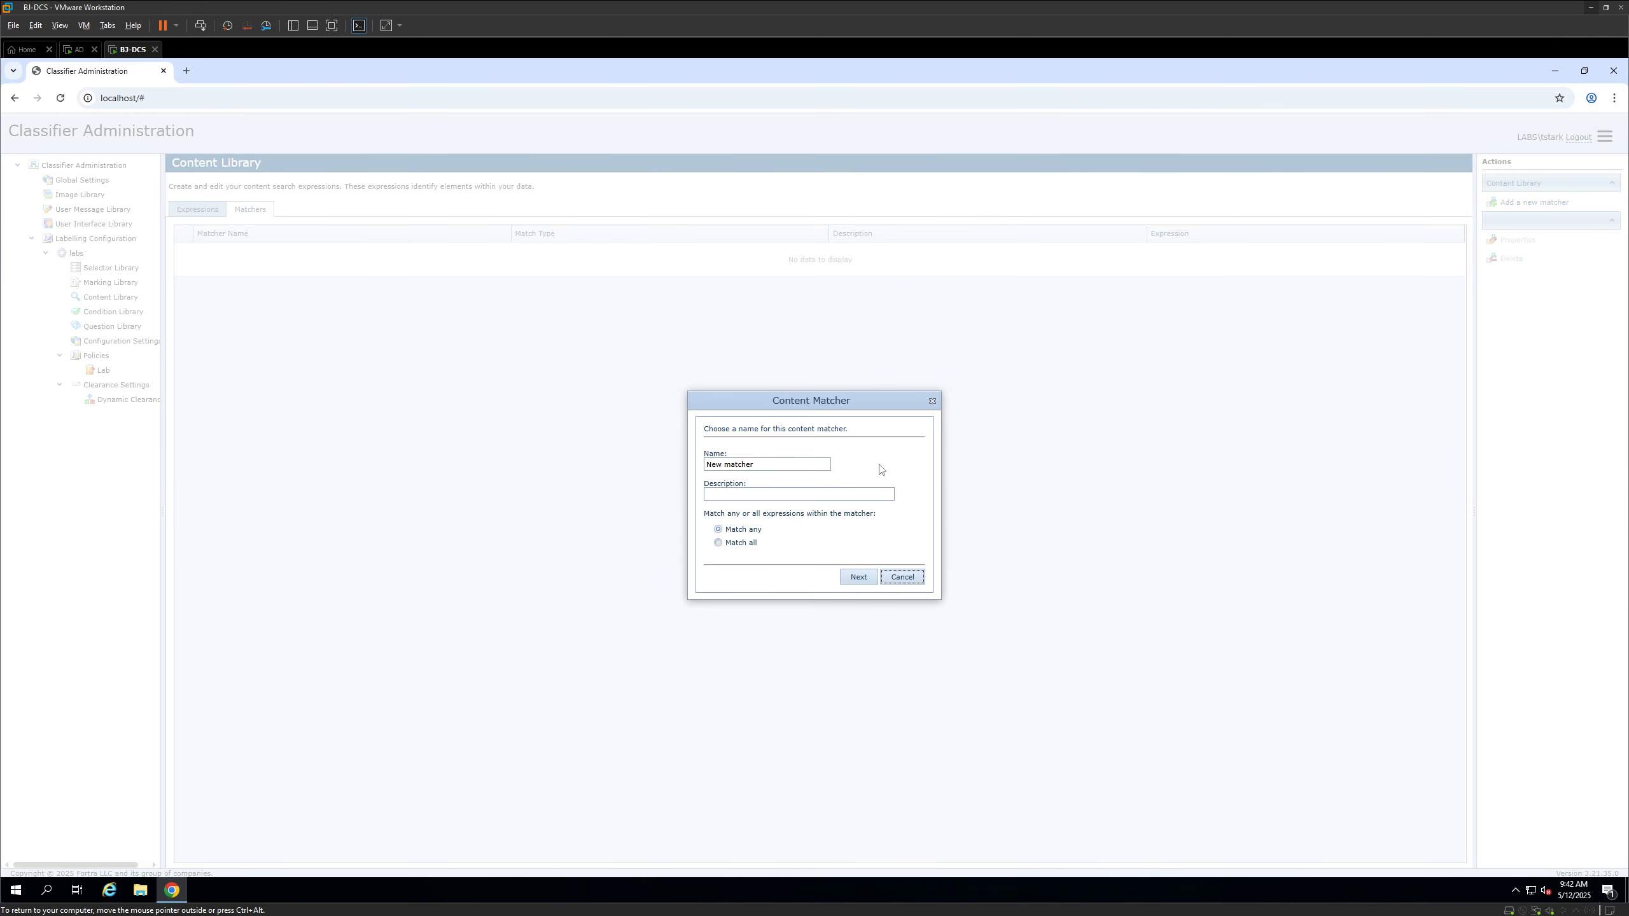
drag(764, 465, 594, 464)
text(Ghost not public)
key(ctrl+a)
text(ghios)
key(ctrl+a)
key(BackSpace)
text(ghost not p)
Keep the matcher on Match any and assign the Example expression to it
drag(787, 533, 729, 535)
click(772, 546)
drag(779, 534, 726, 544)
click(773, 549)
click(804, 549)
click(859, 577)
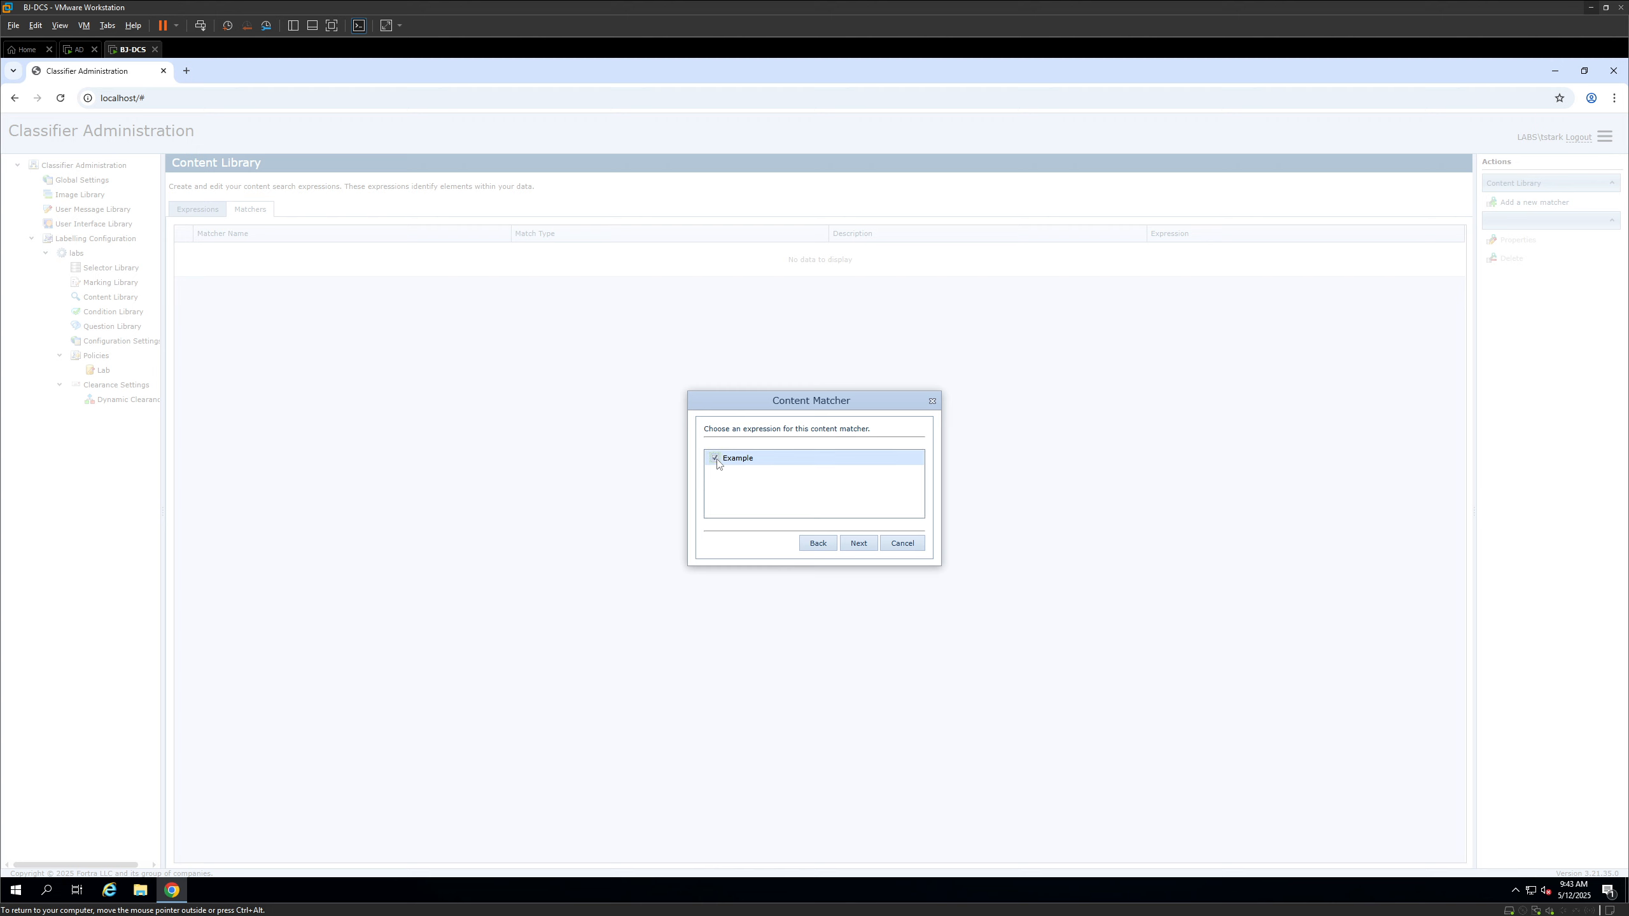
click(859, 543)
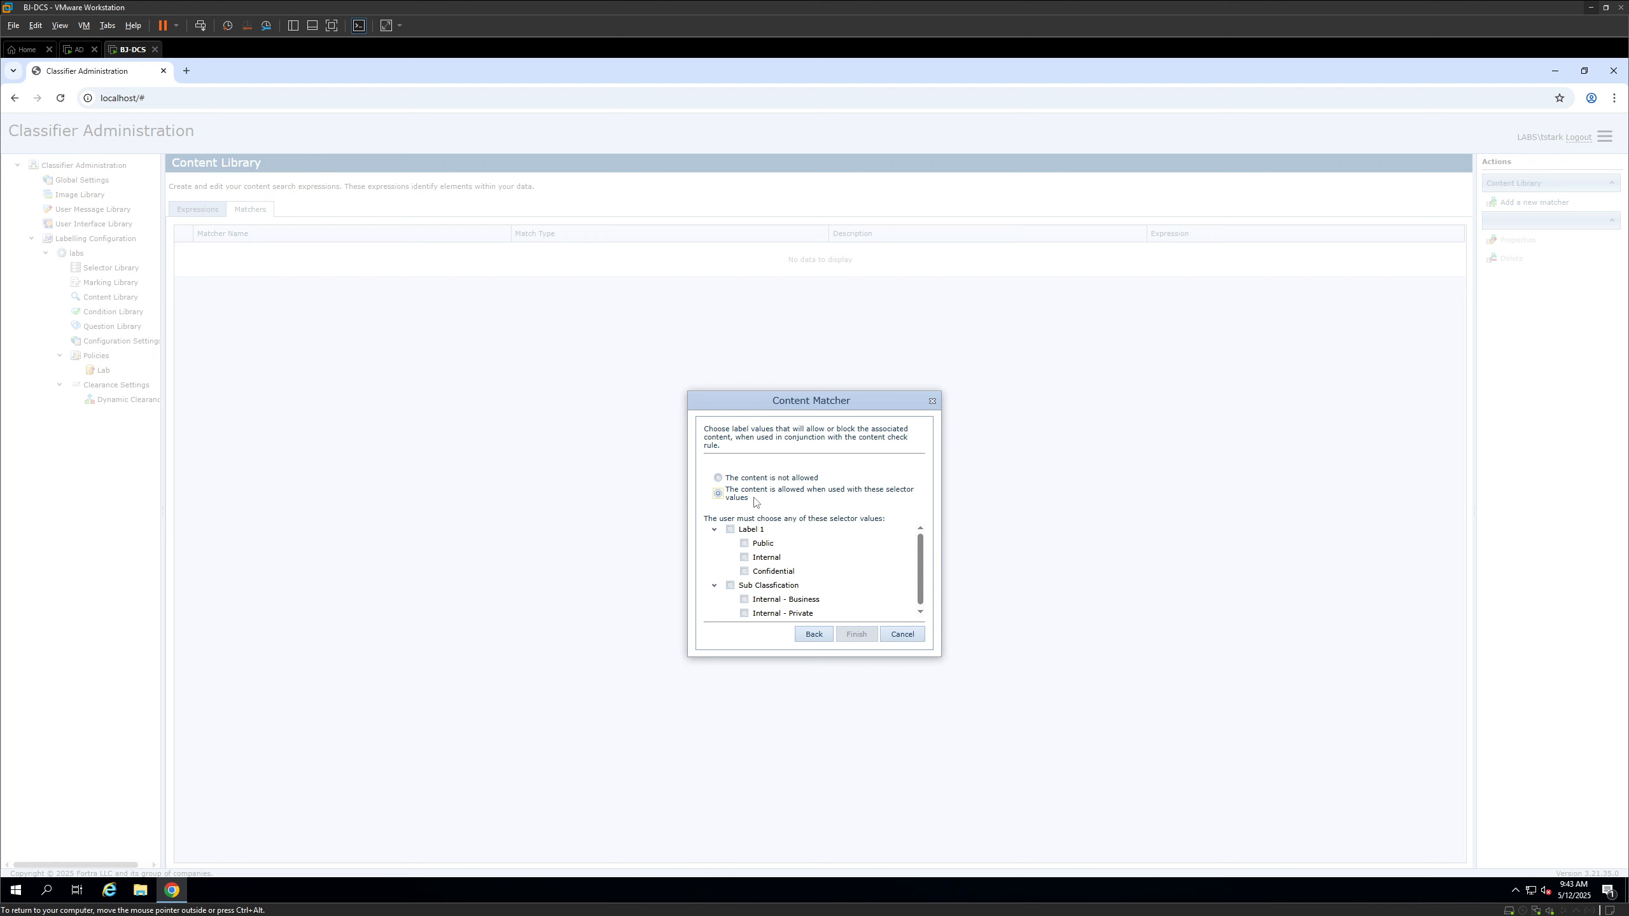
Allow the matched content only with the Label 1 values Internal and Confidential, and finish the matcher
click(744, 556)
click(744, 570)
click(856, 641)
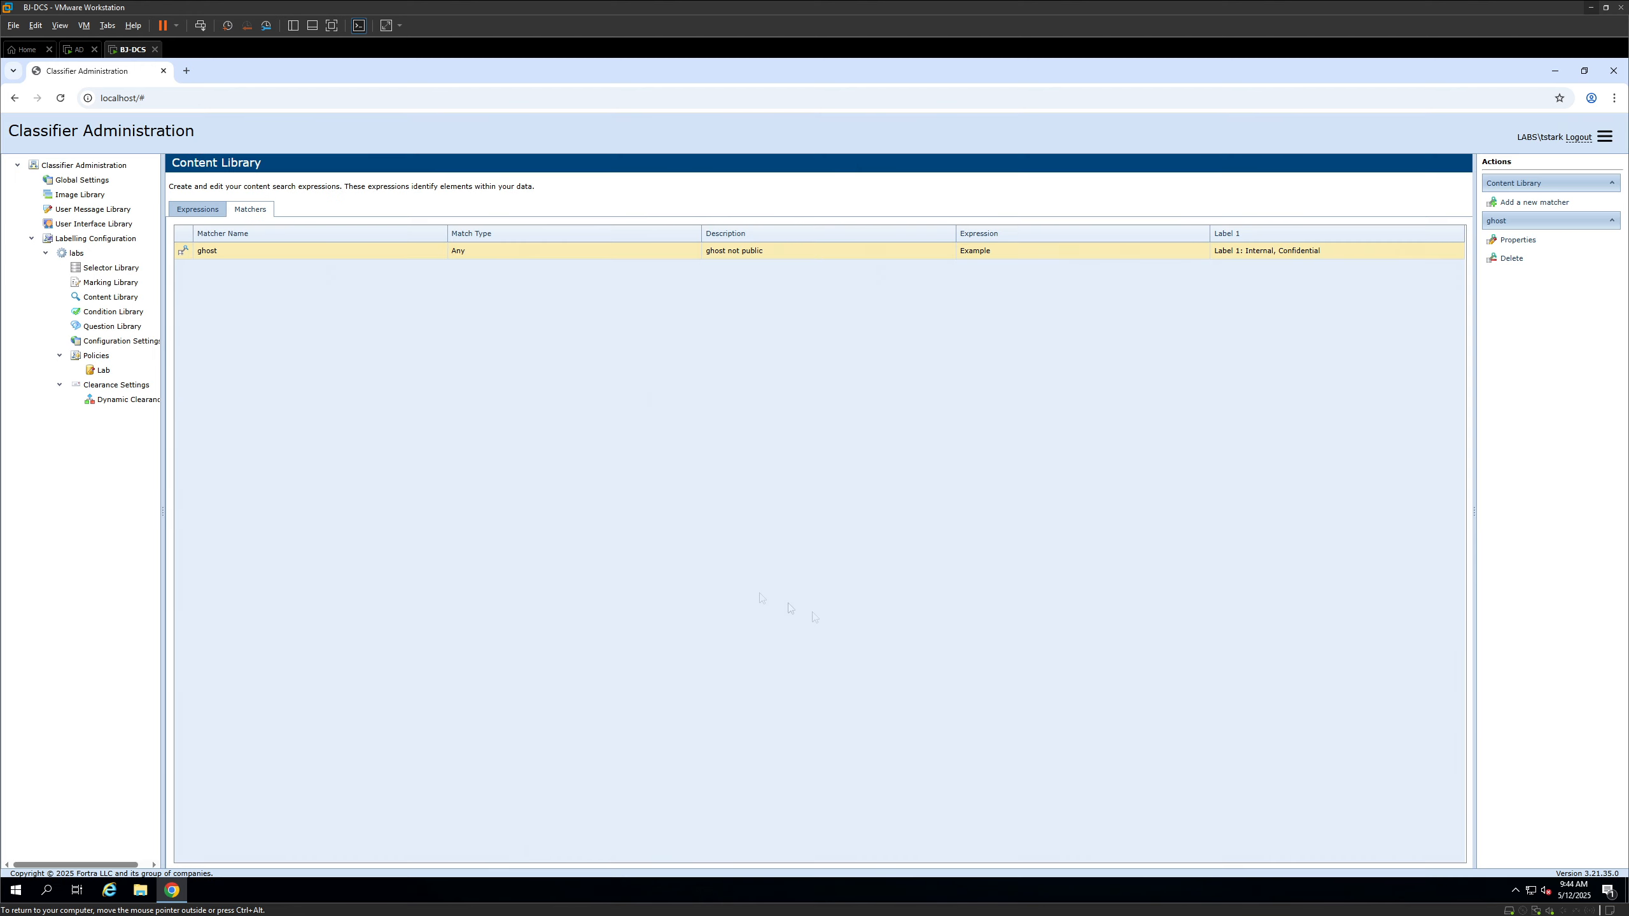
Start a new condition in the Condition Library named "Admin Downgrade" with the description "Allow admins to downgrade"
click(198, 210)
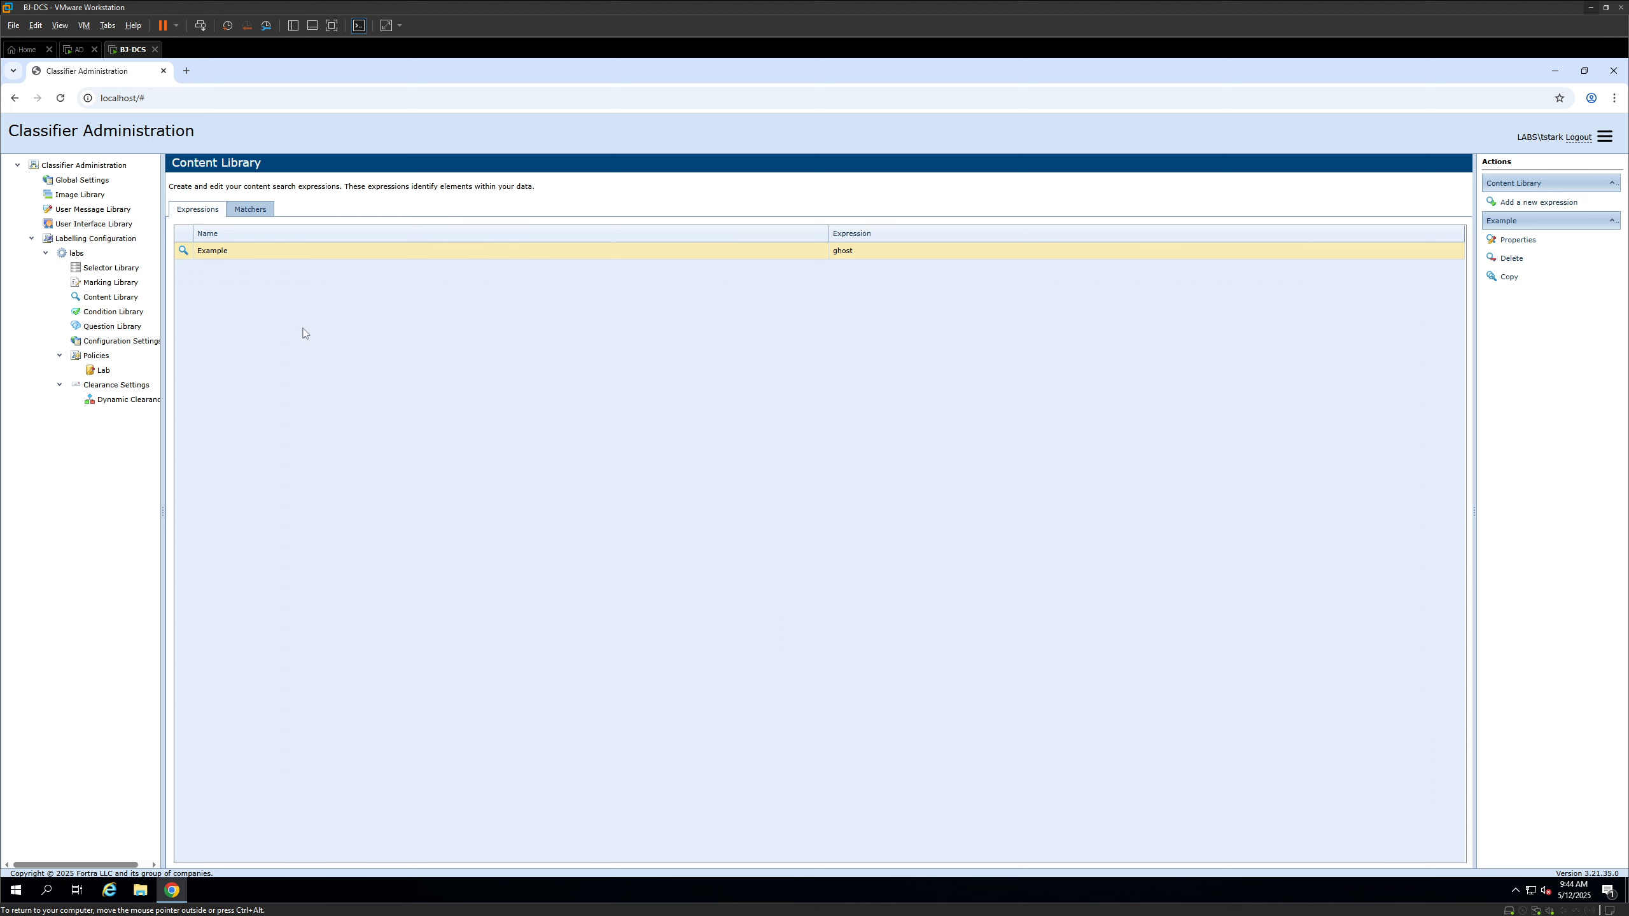
click(113, 312)
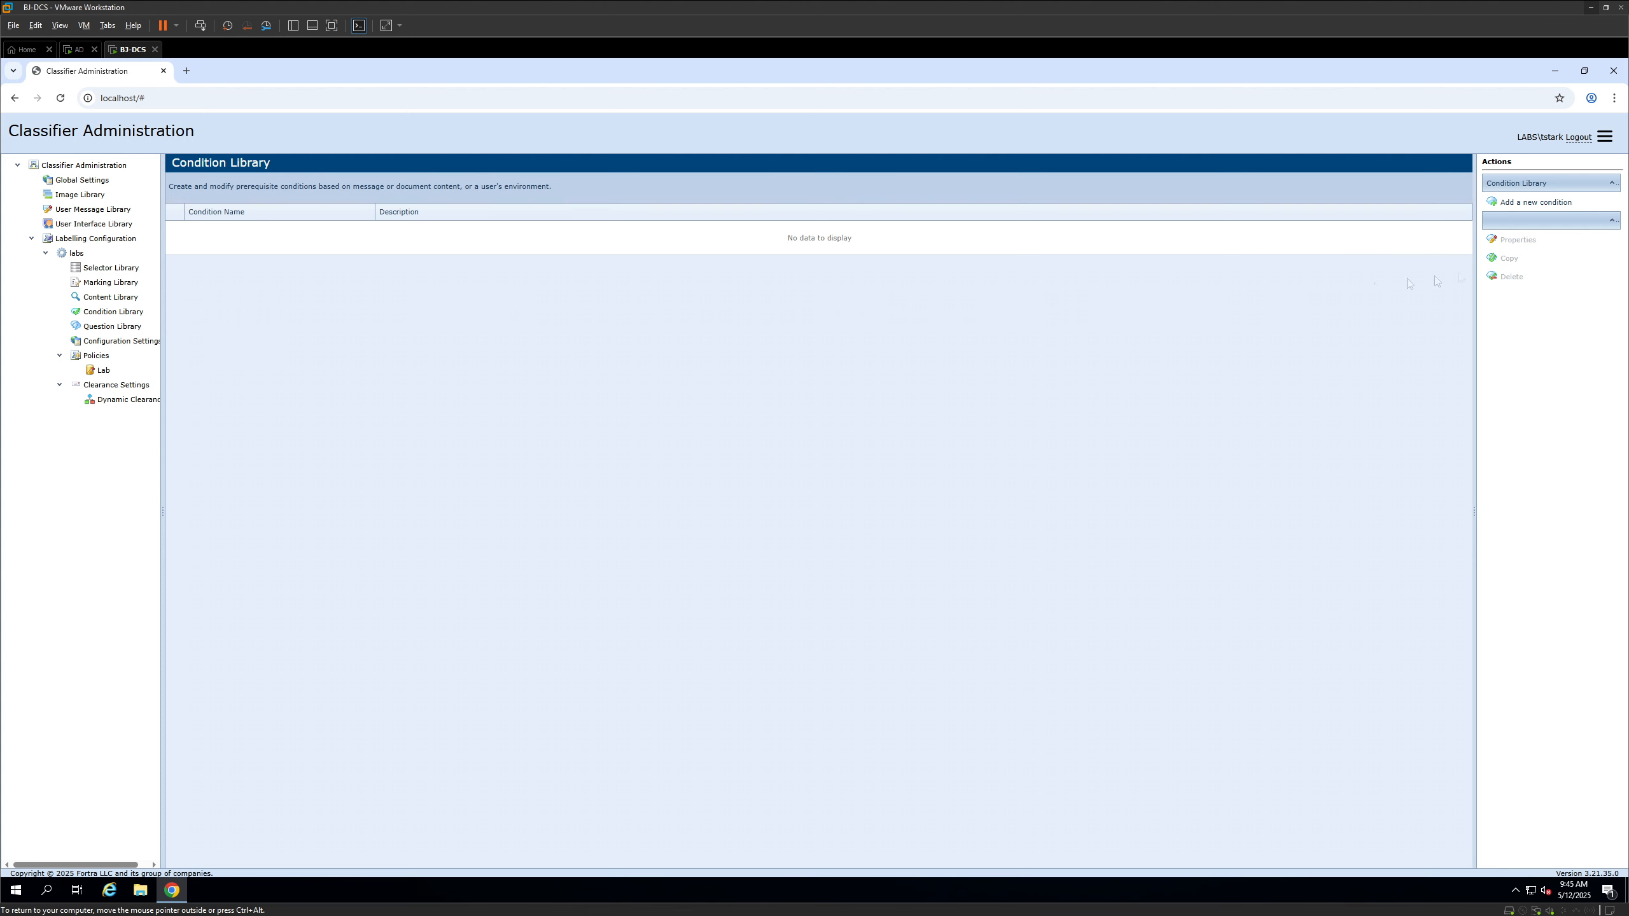
click(1565, 209)
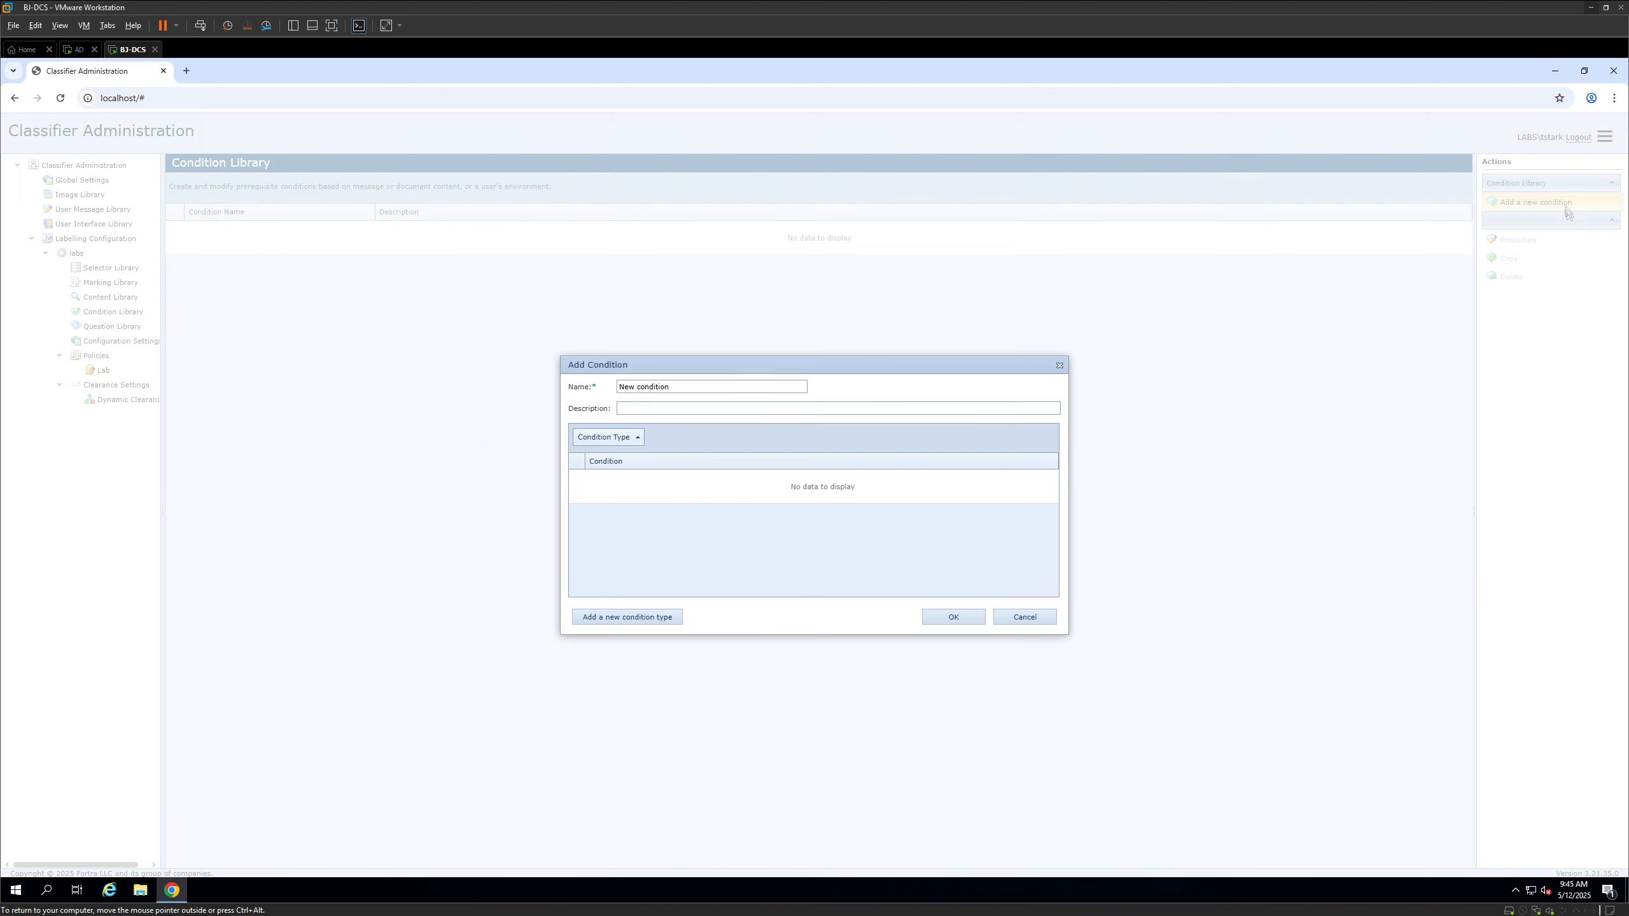
text(ADmin Downgrade)
key(ctrl+a)
click(661, 409)
text(Allow admins to downgr)
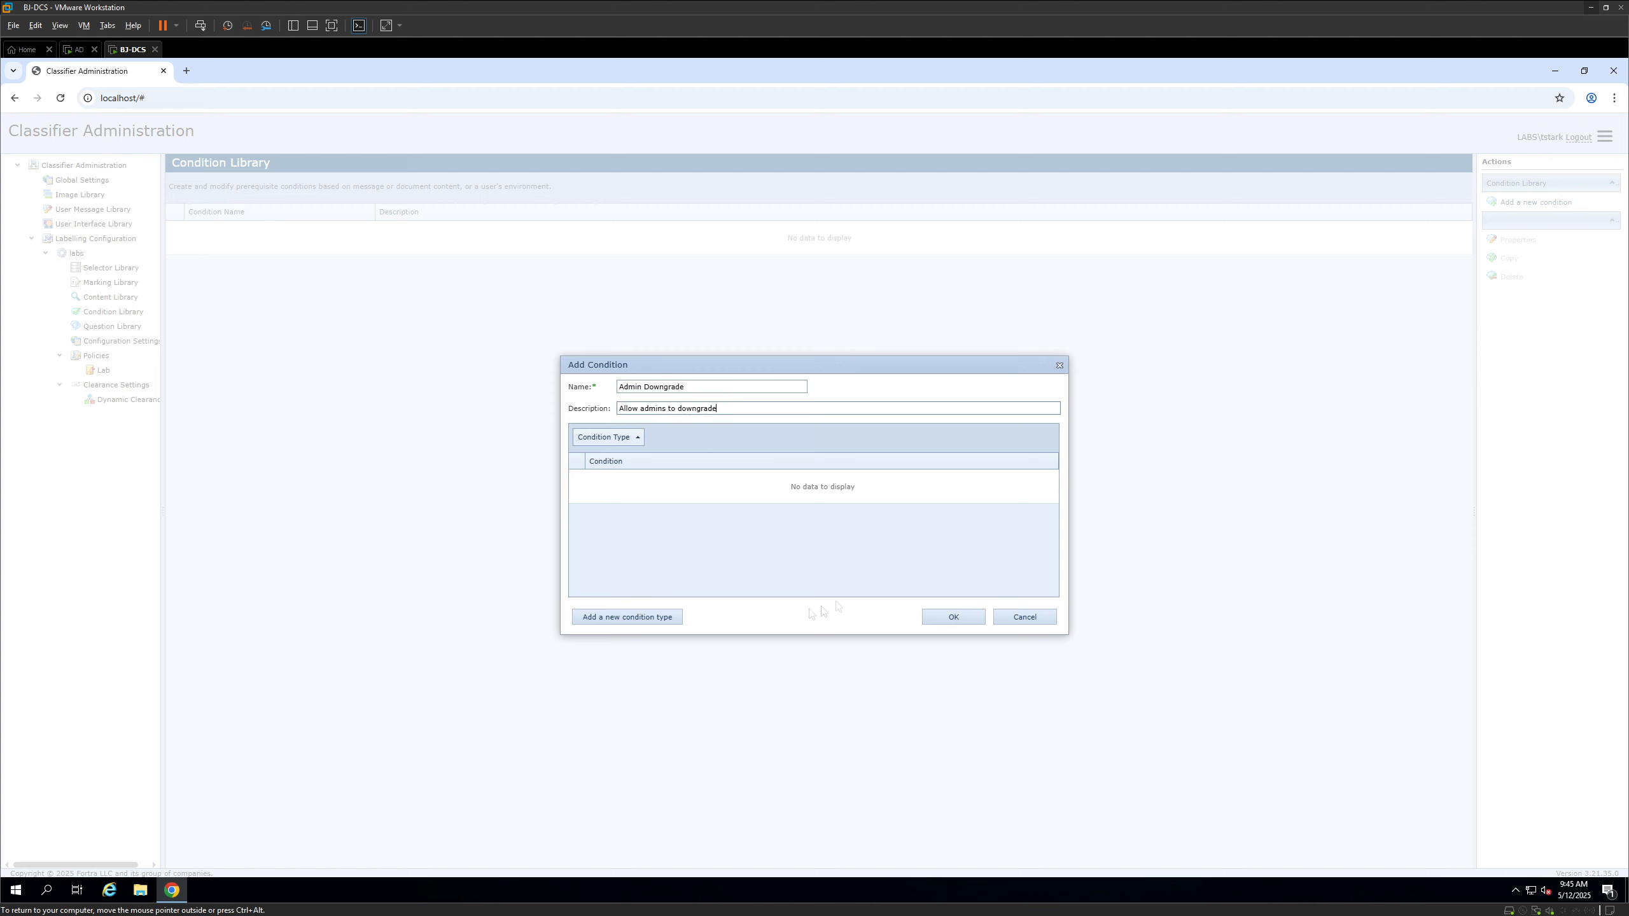
Add a condition type to the Admin Downgrade condition, using Active Directory Group Membership of User
click(677, 618)
click(614, 432)
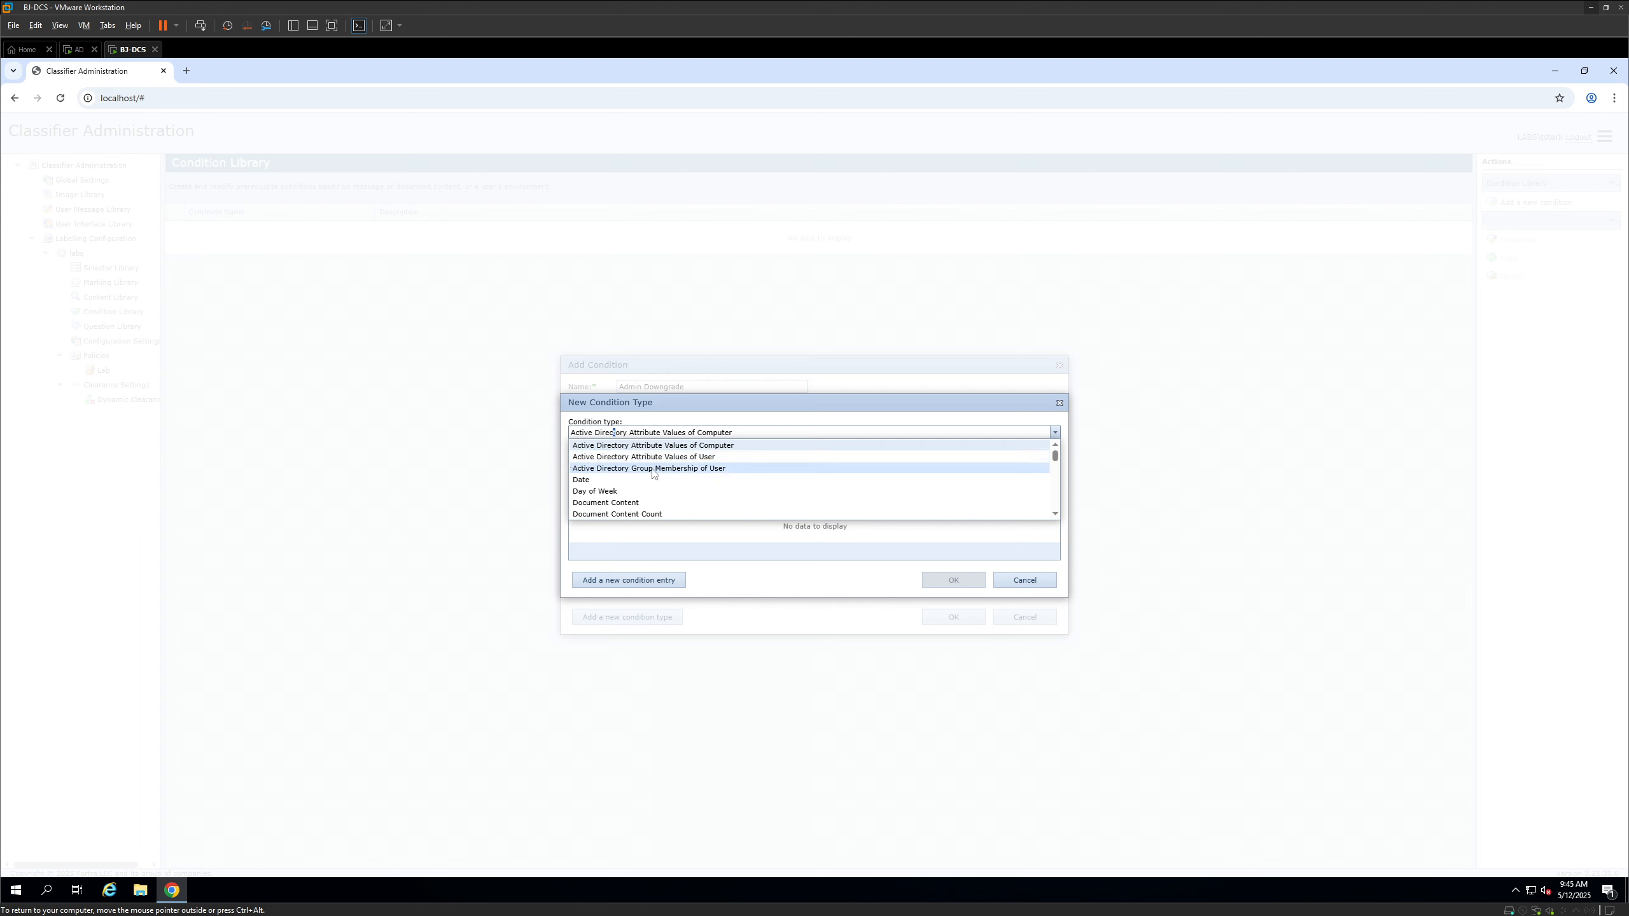
click(721, 473)
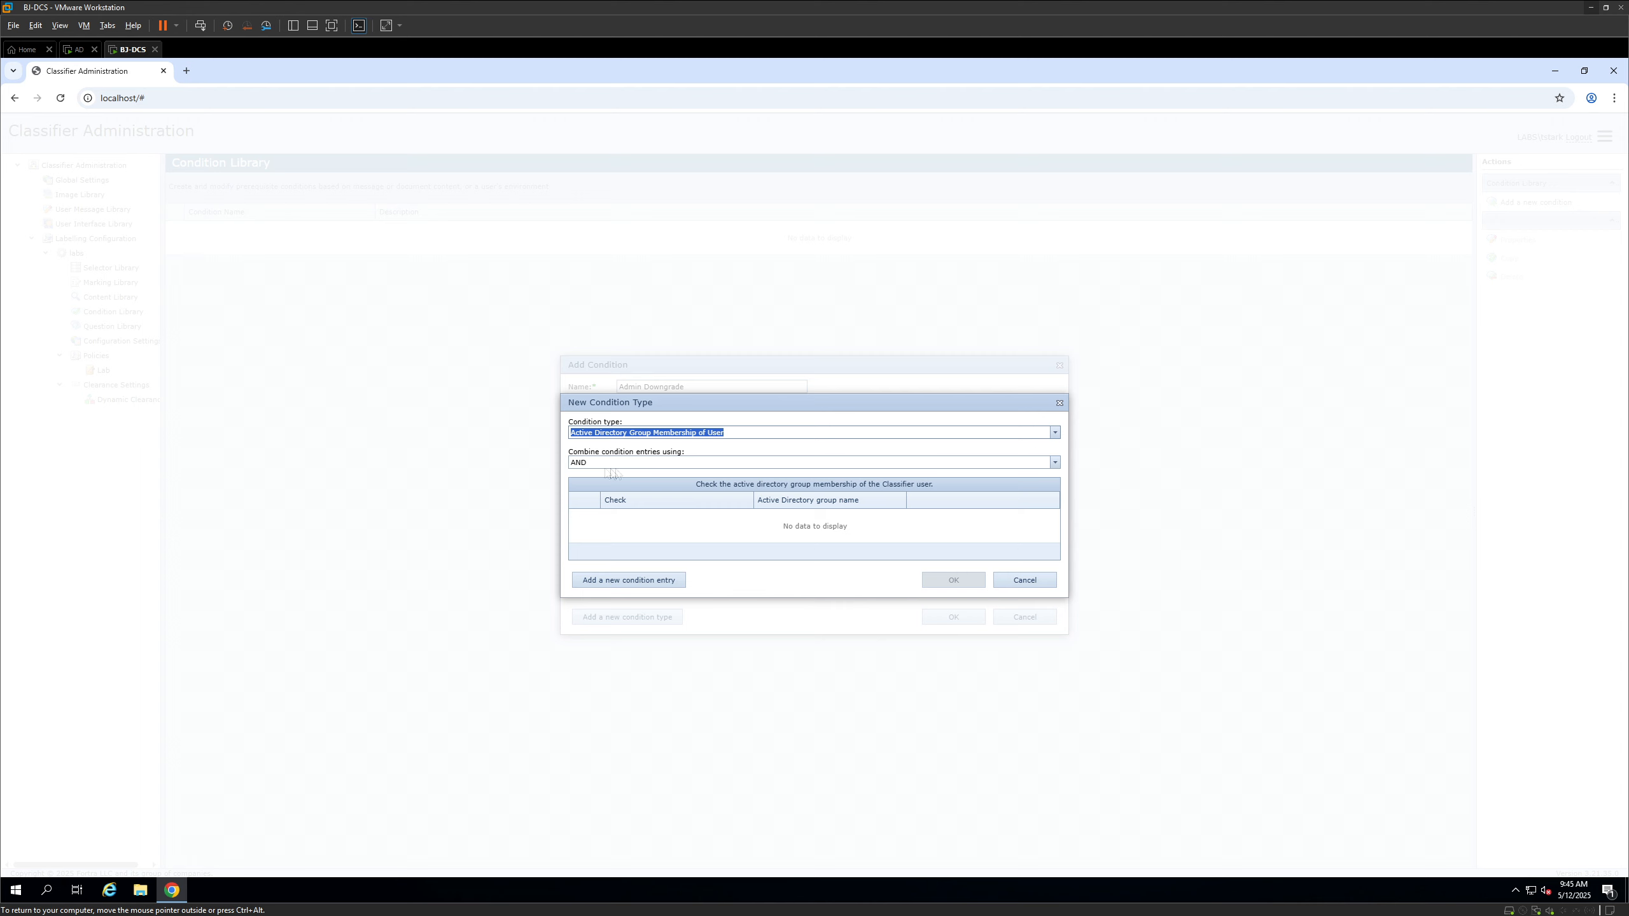
click(1055, 433)
click(1055, 433)
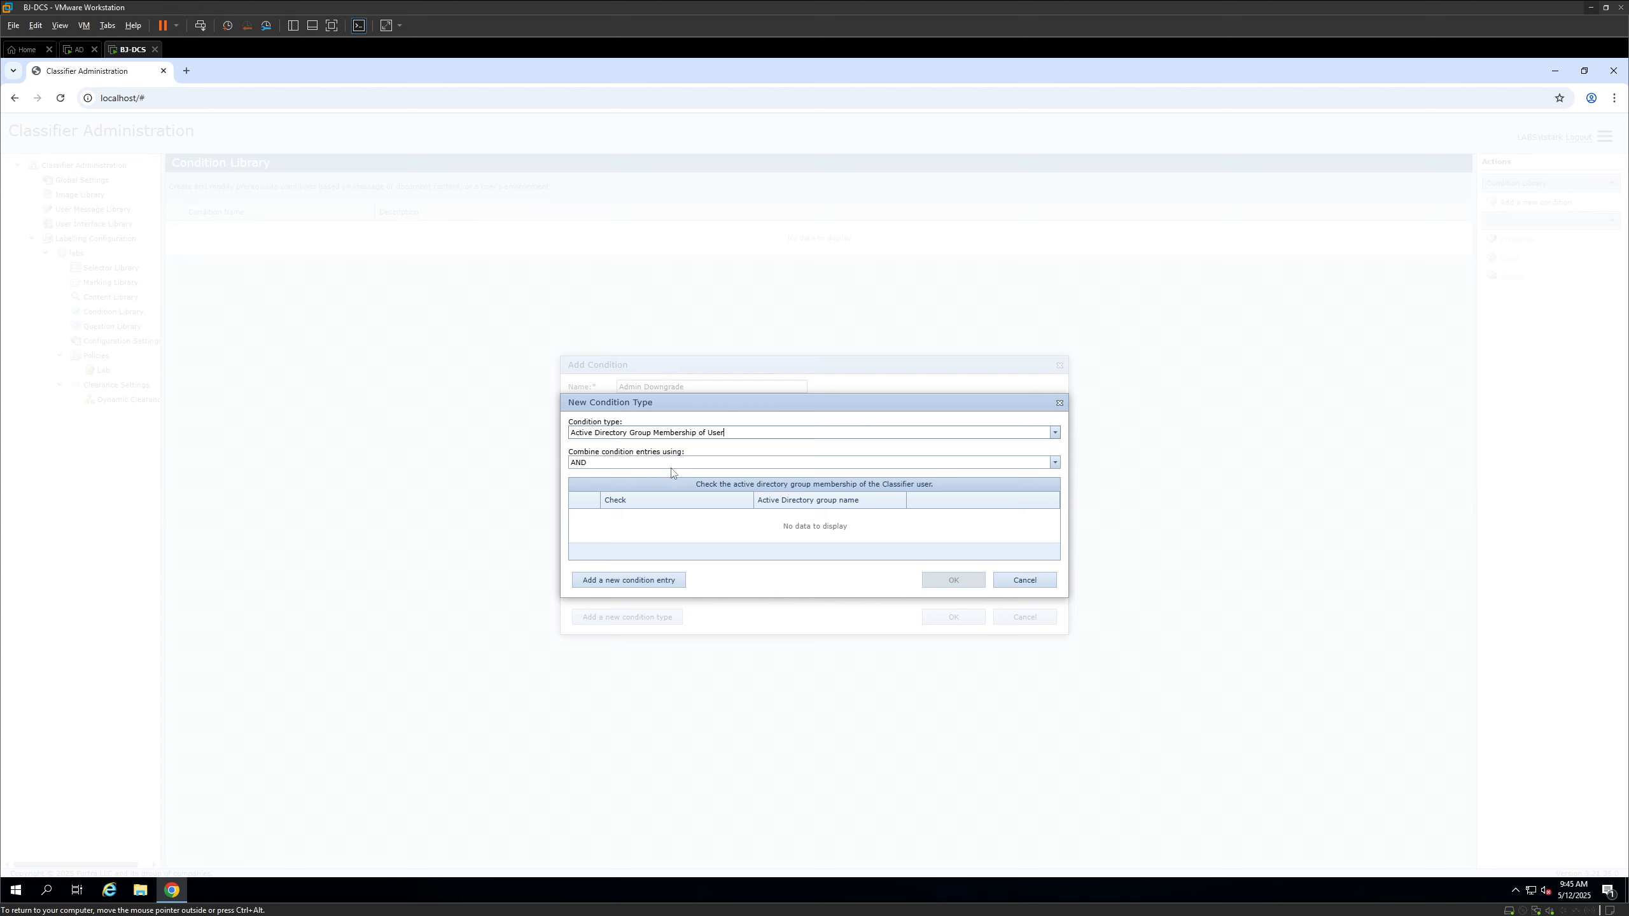
Add an entry requiring that the user is a member of the "leaders" group, and save the Admin Downgrade condition
click(622, 581)
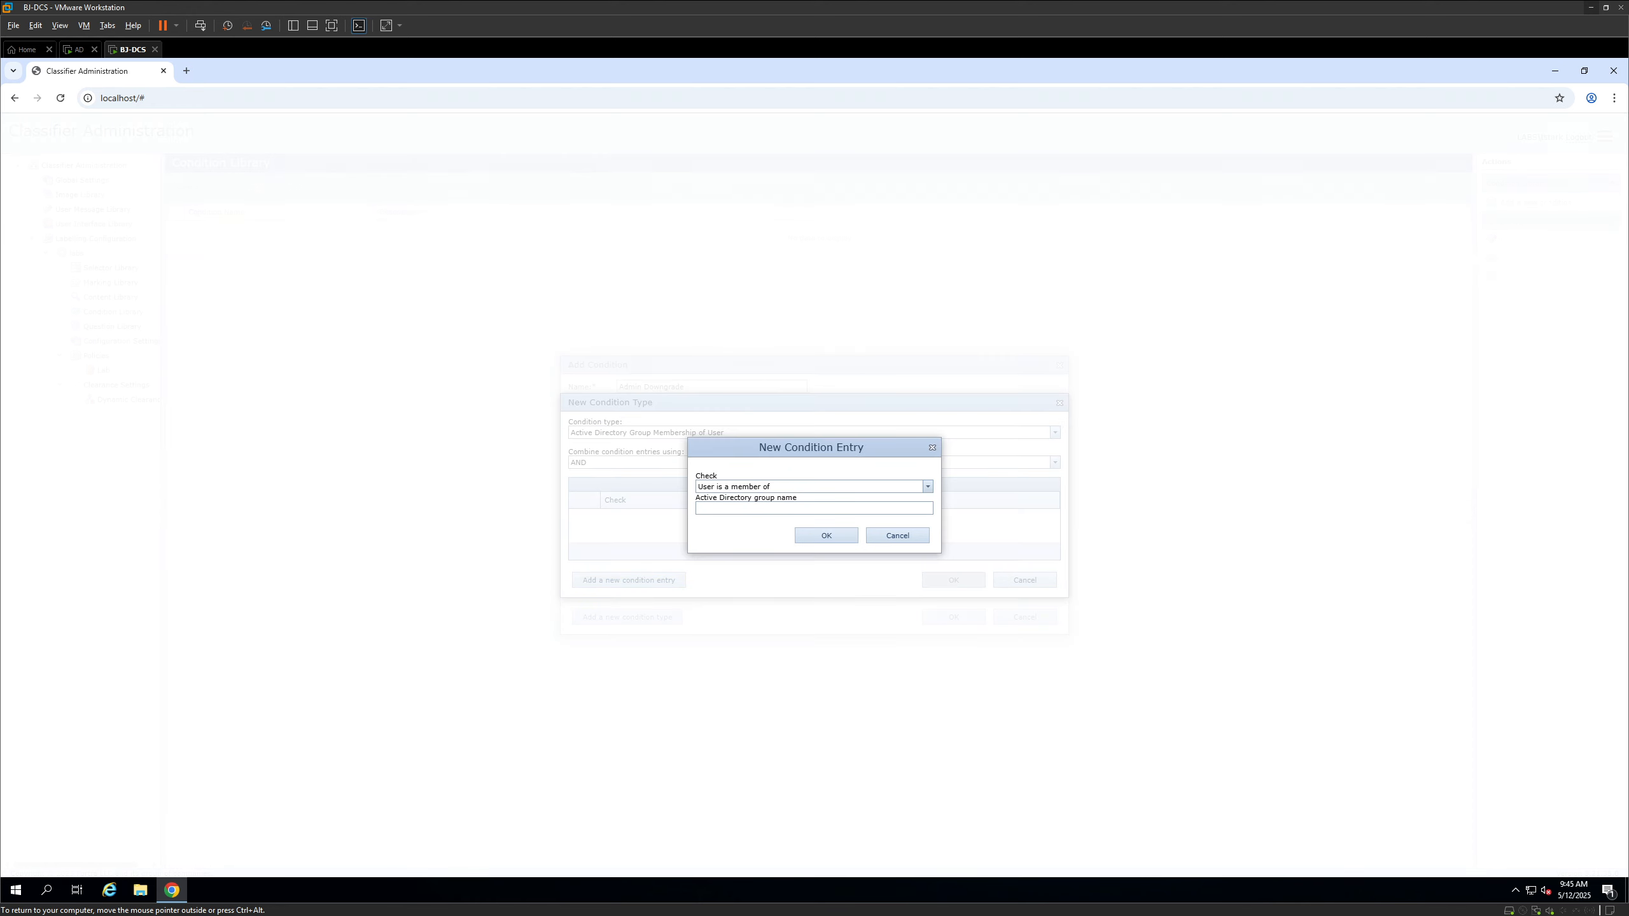
click(927, 486)
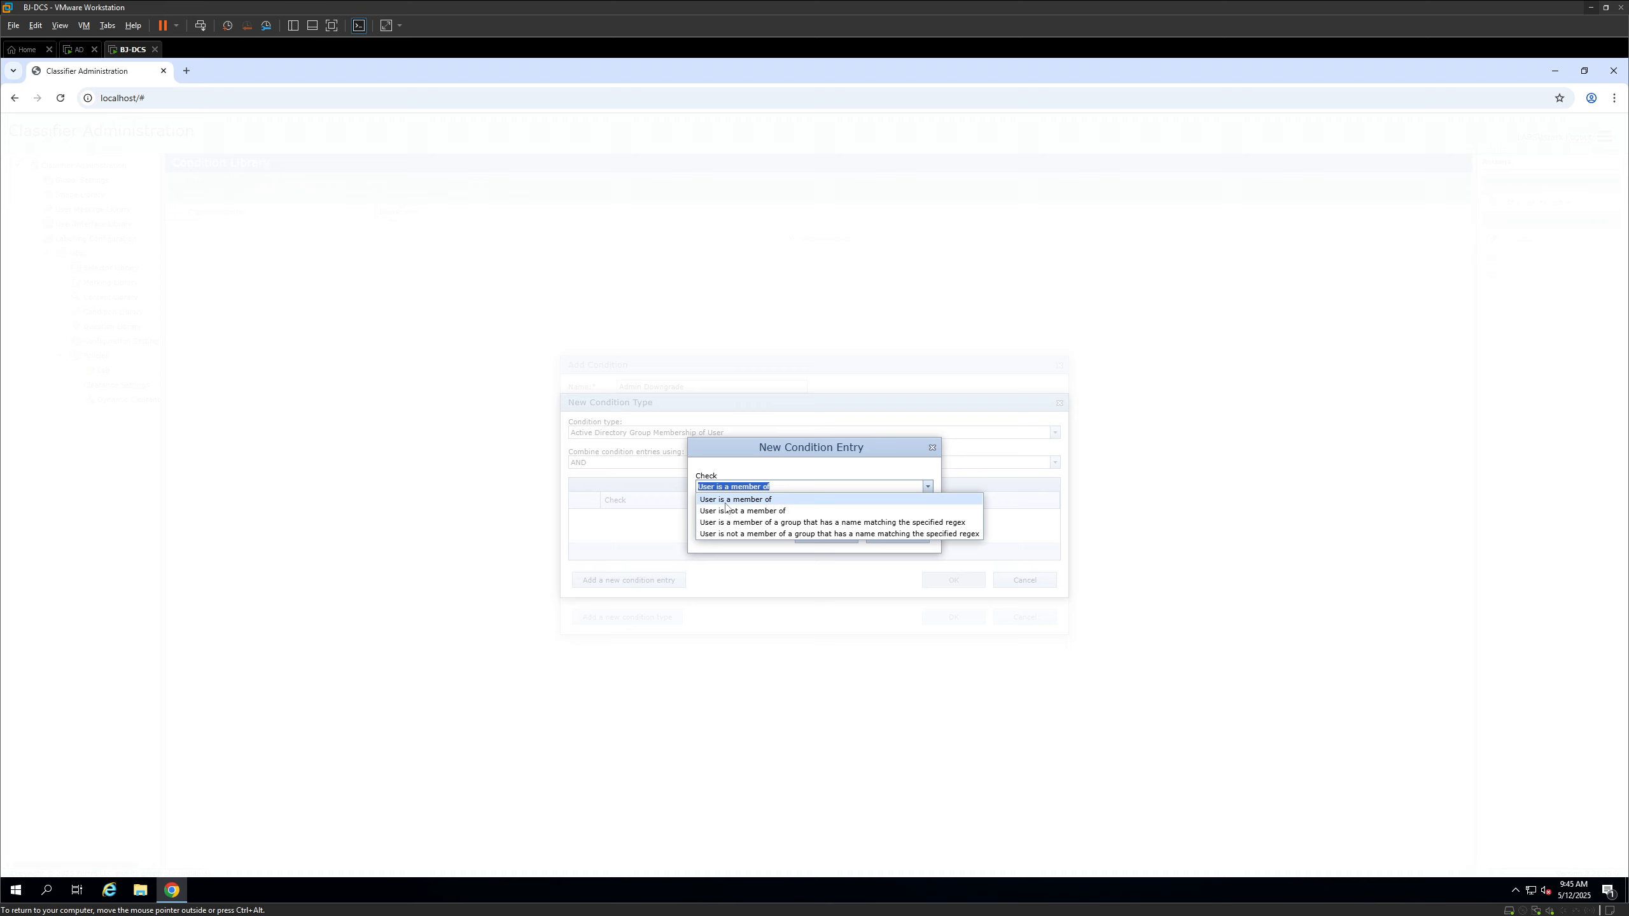
click(777, 504)
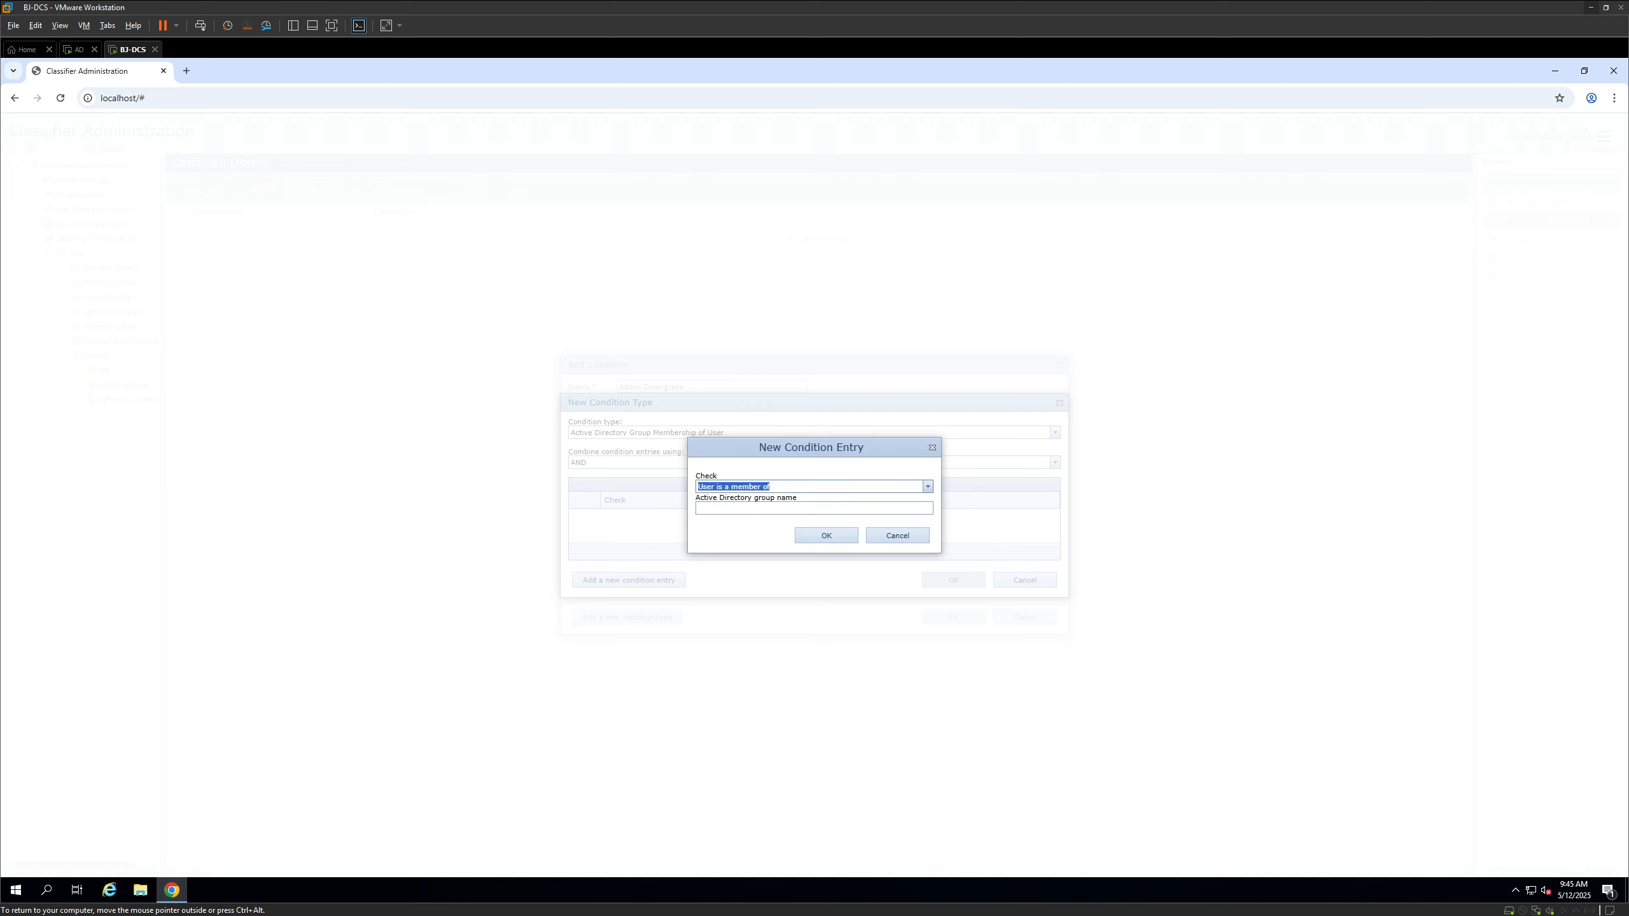
text(leaders)
click(823, 537)
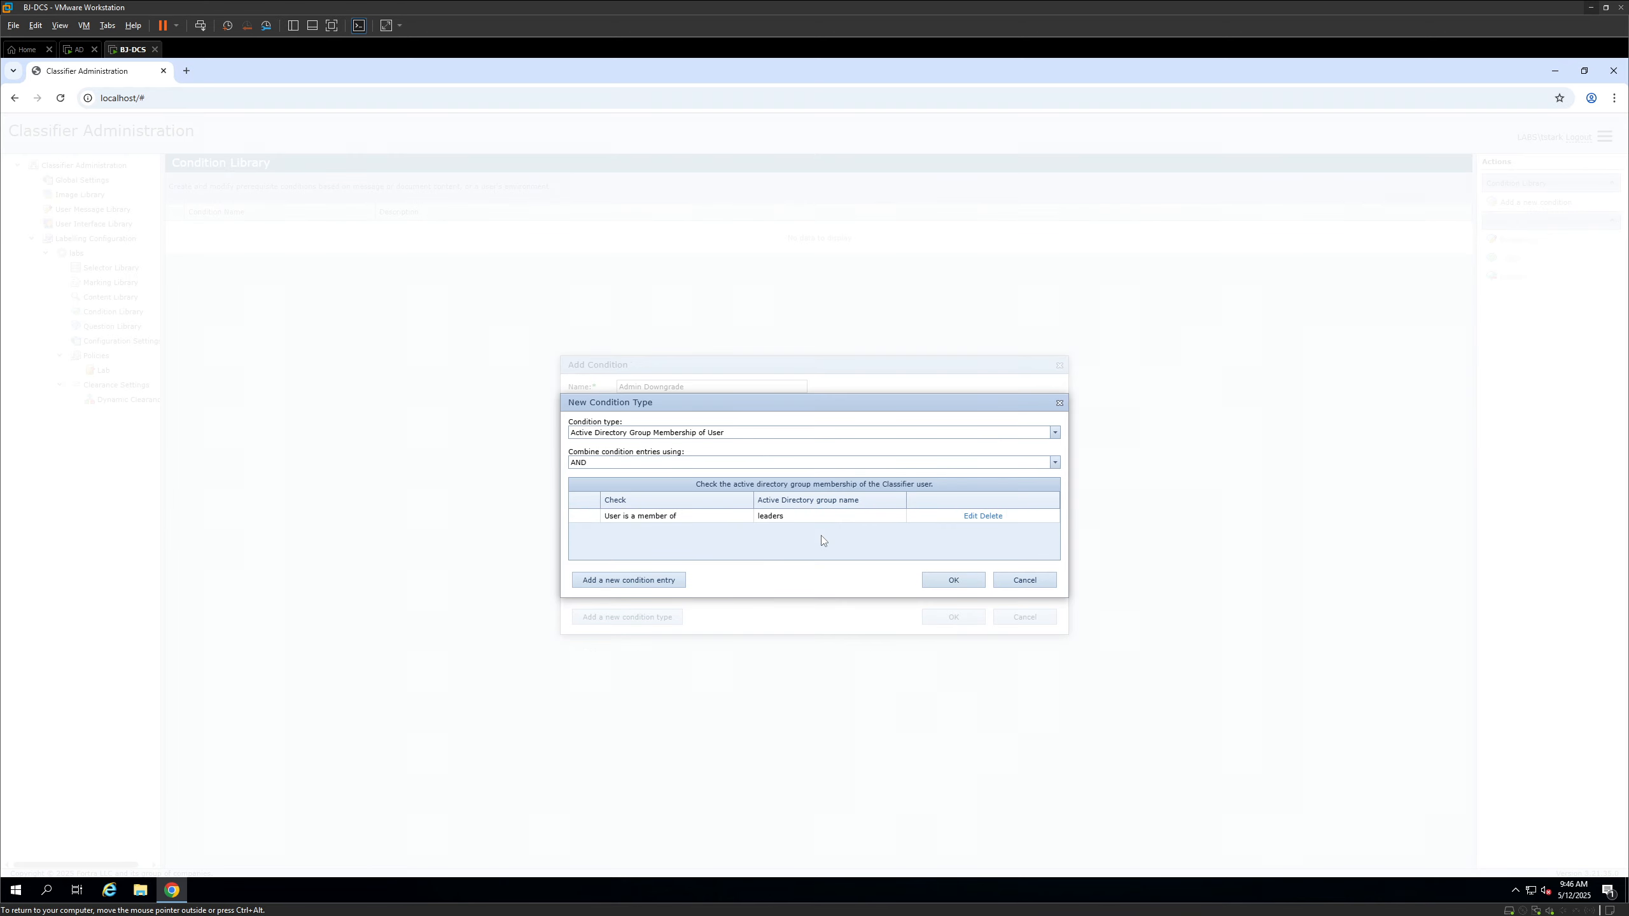
click(955, 579)
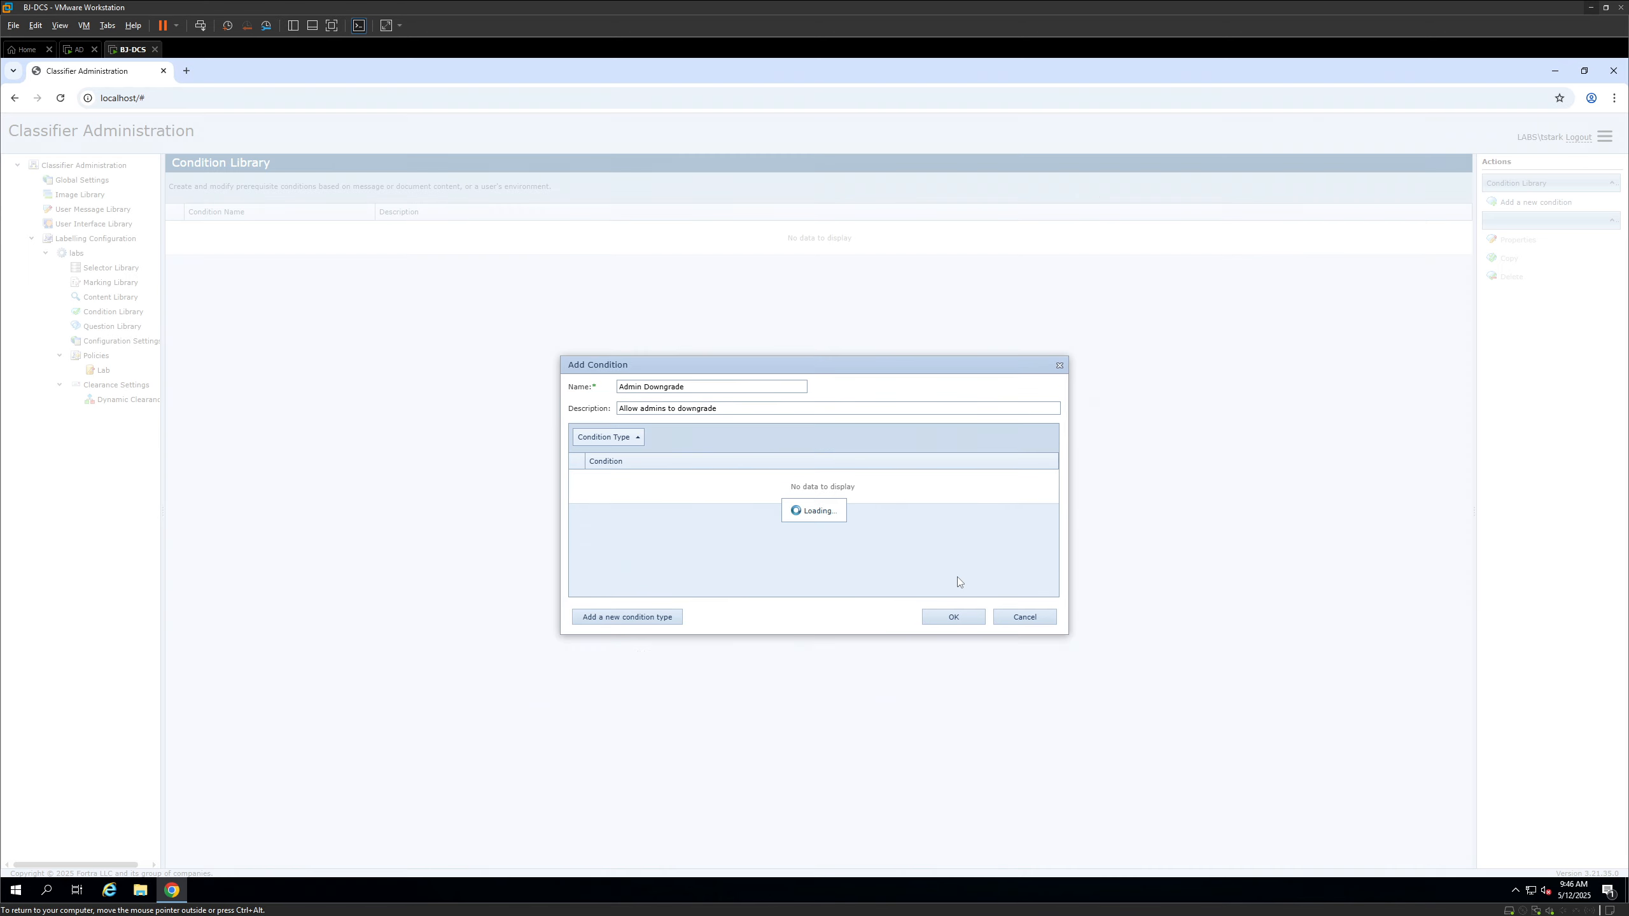
click(576, 477)
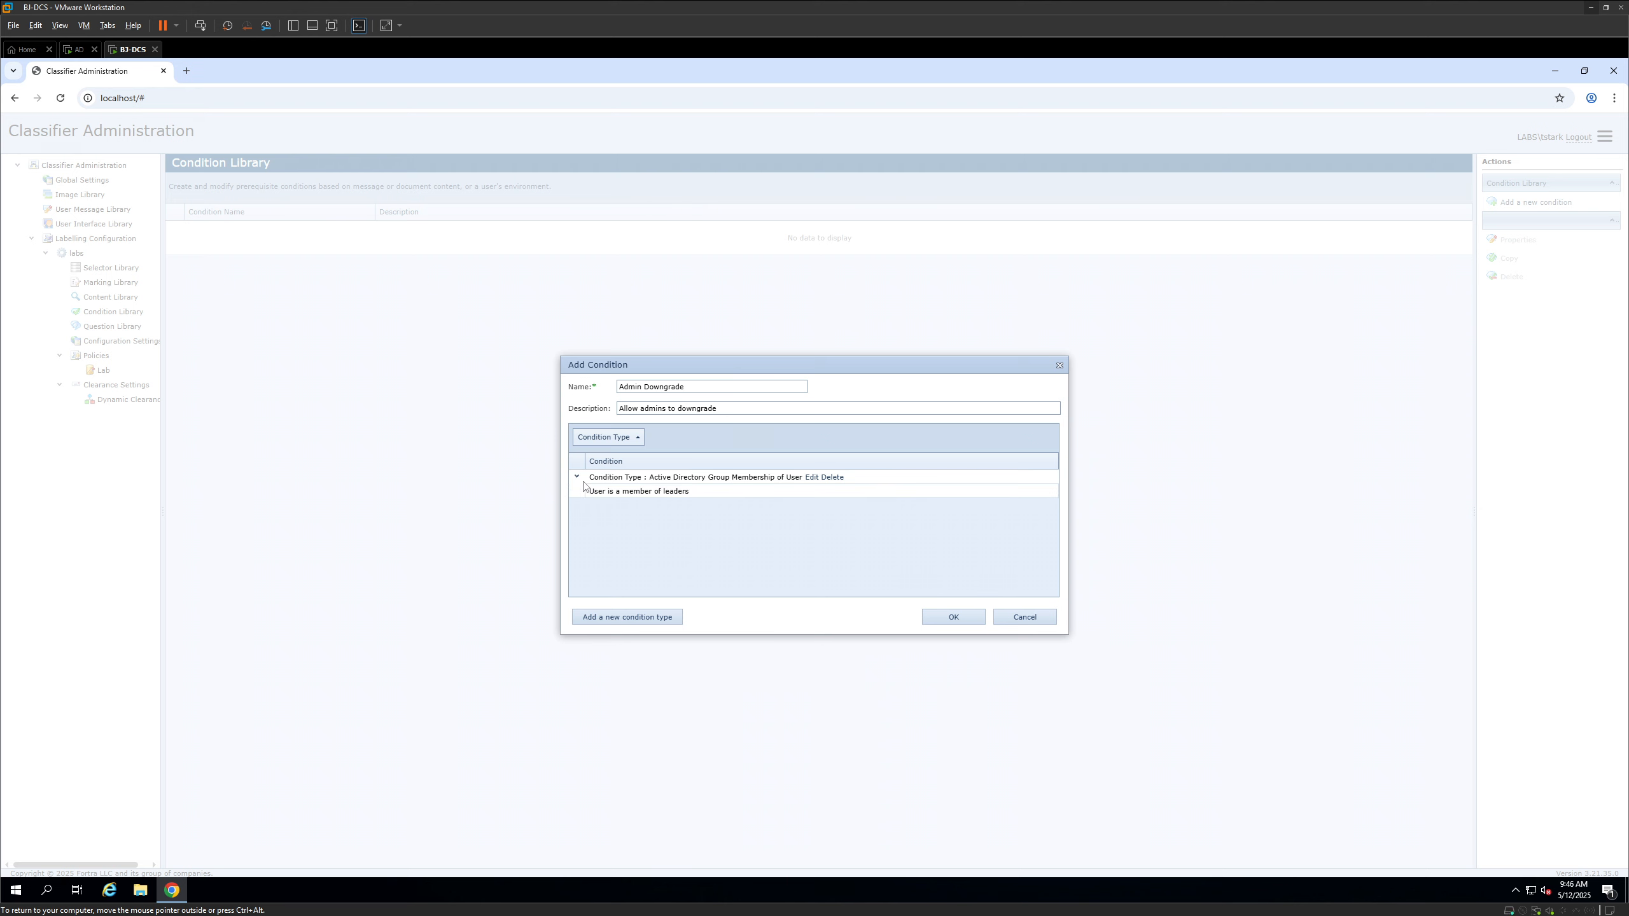
click(956, 616)
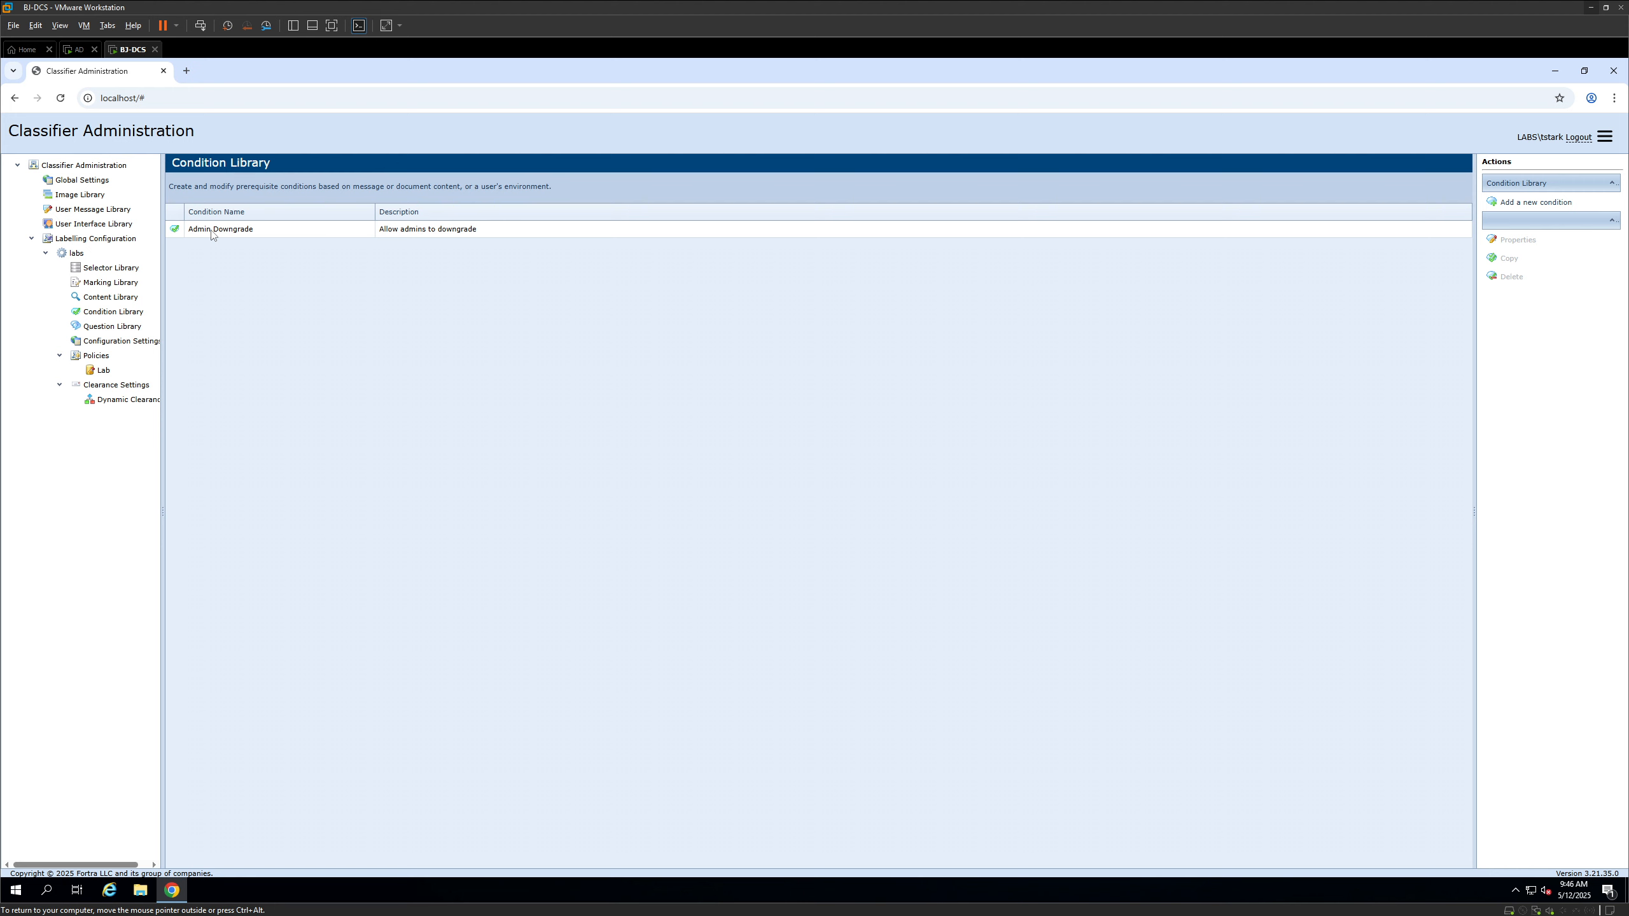
Start a new Word Documents rule under No Label in the Lab policy's rules
click(101, 370)
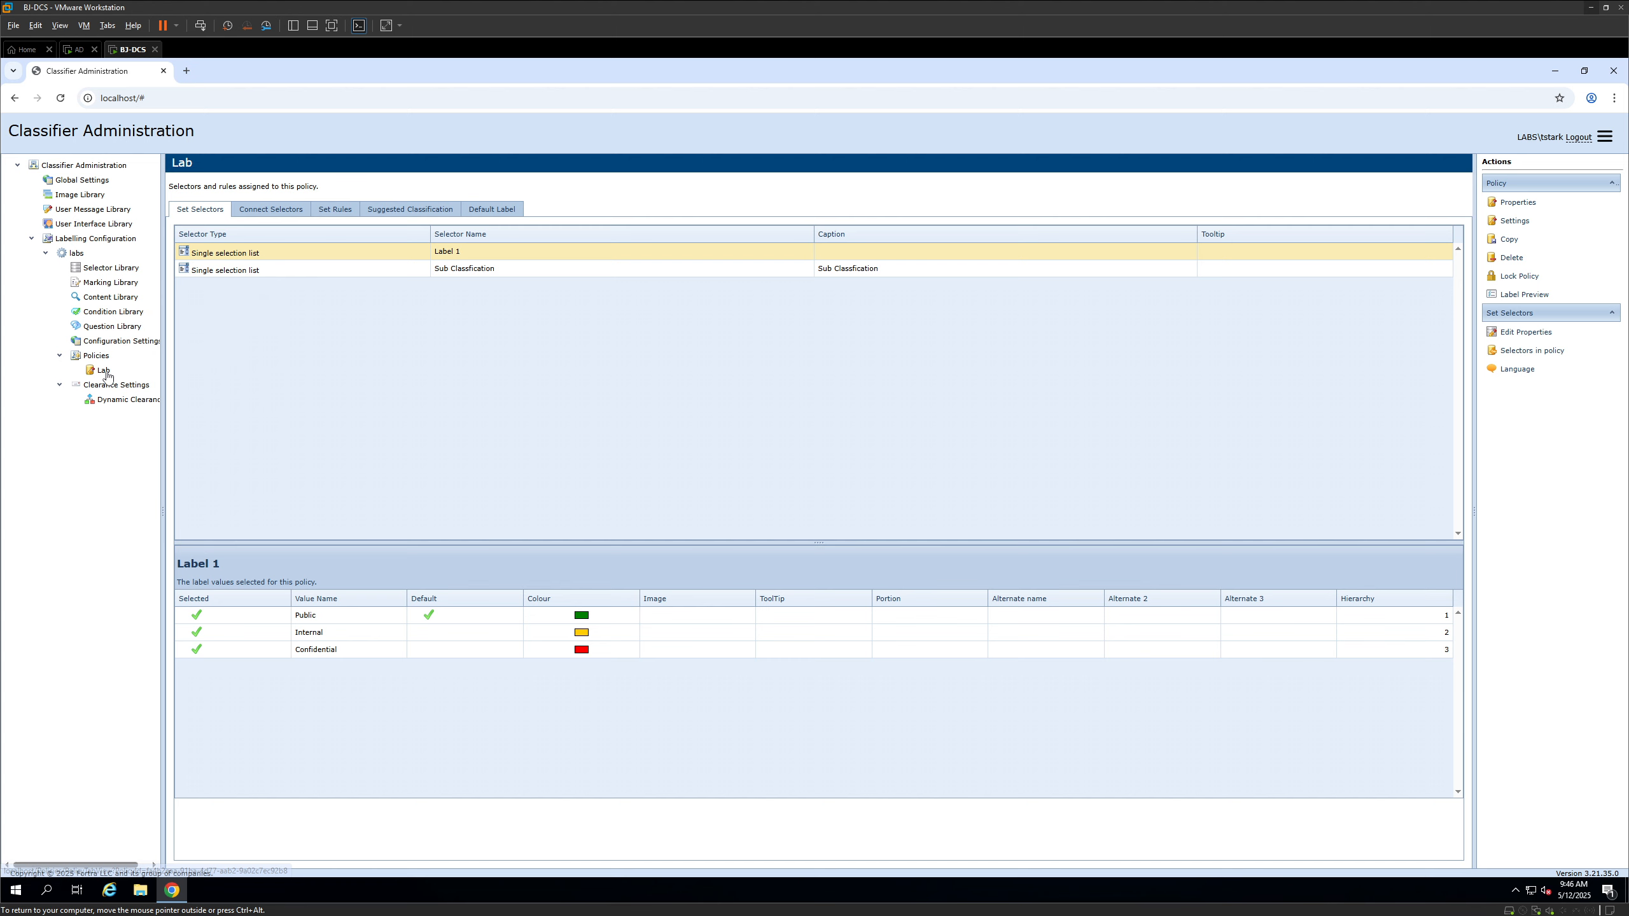
click(322, 212)
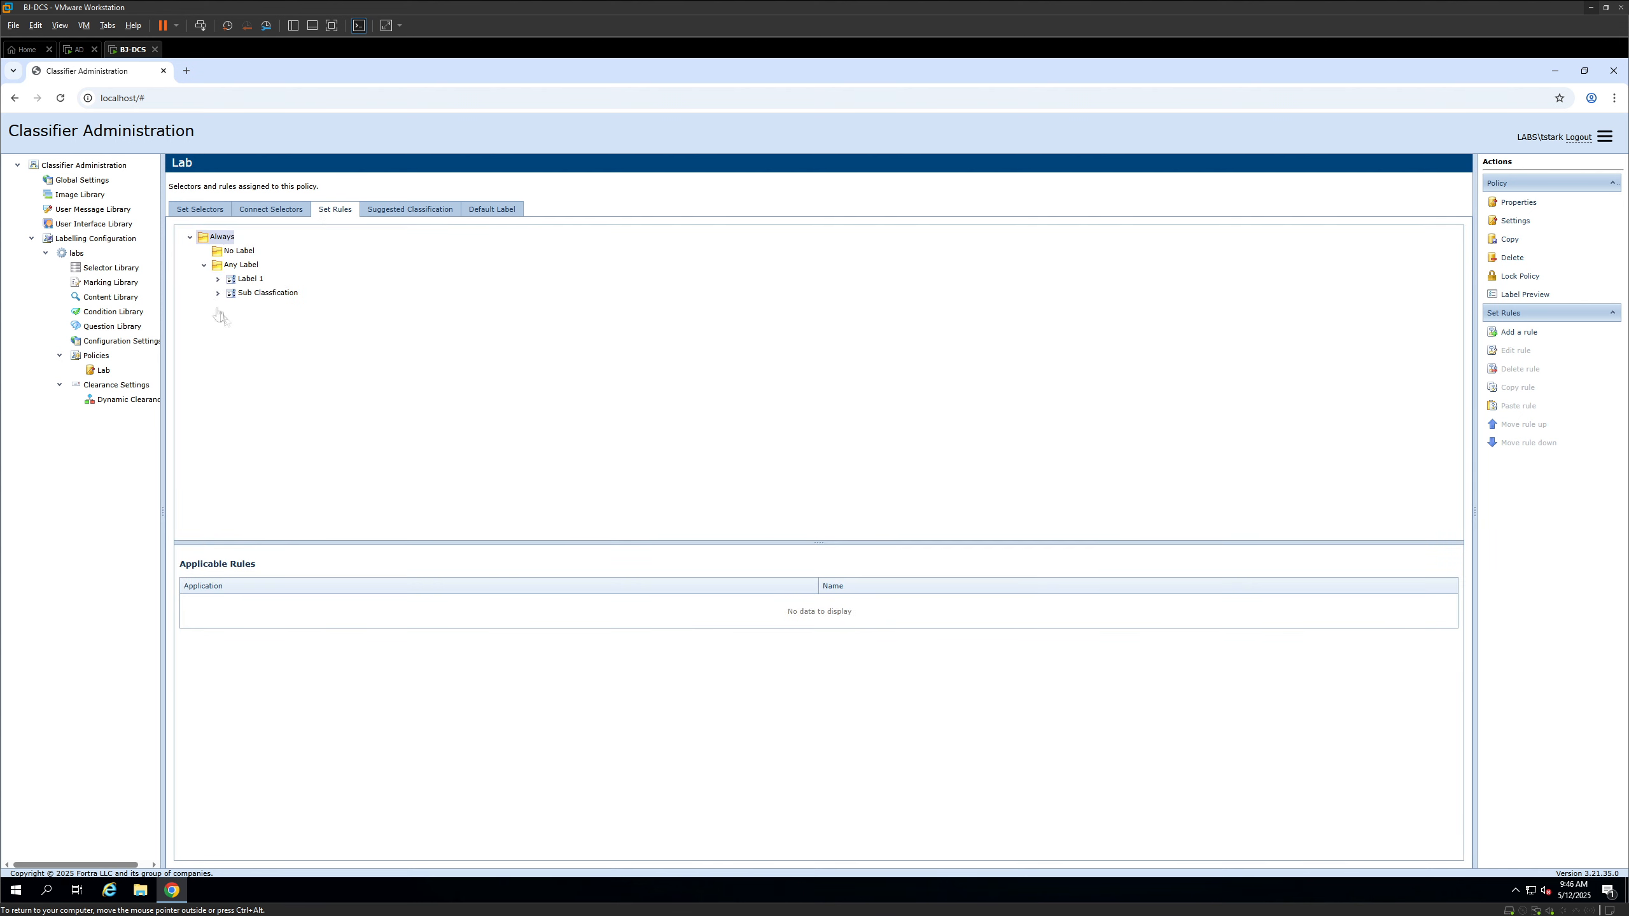
click(250, 256)
click(1561, 337)
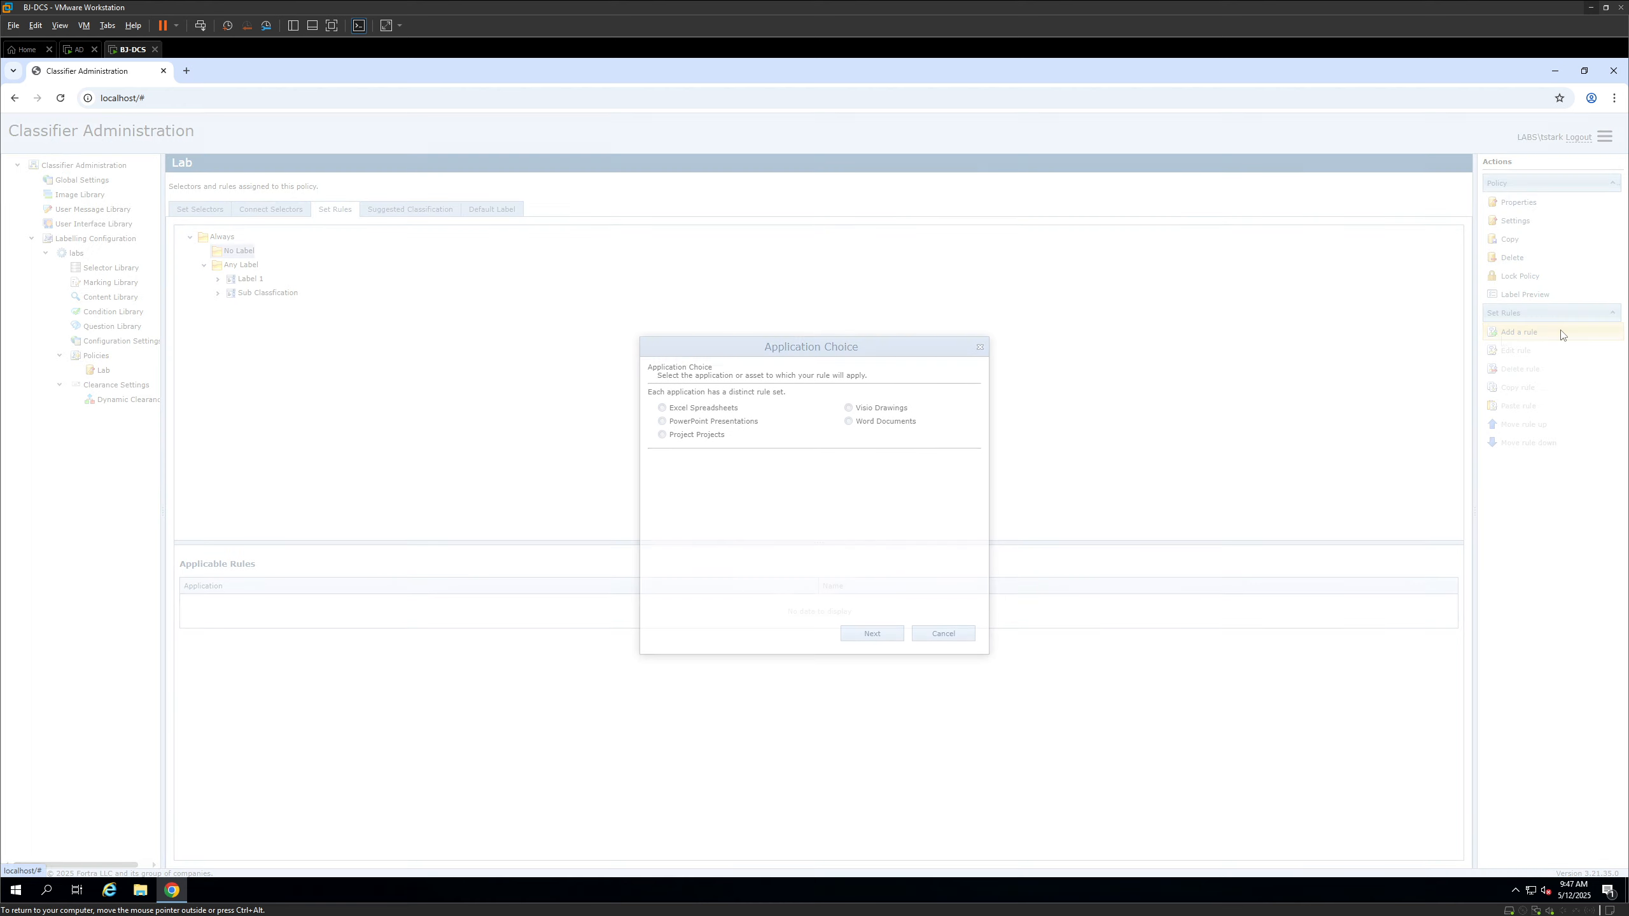
click(848, 421)
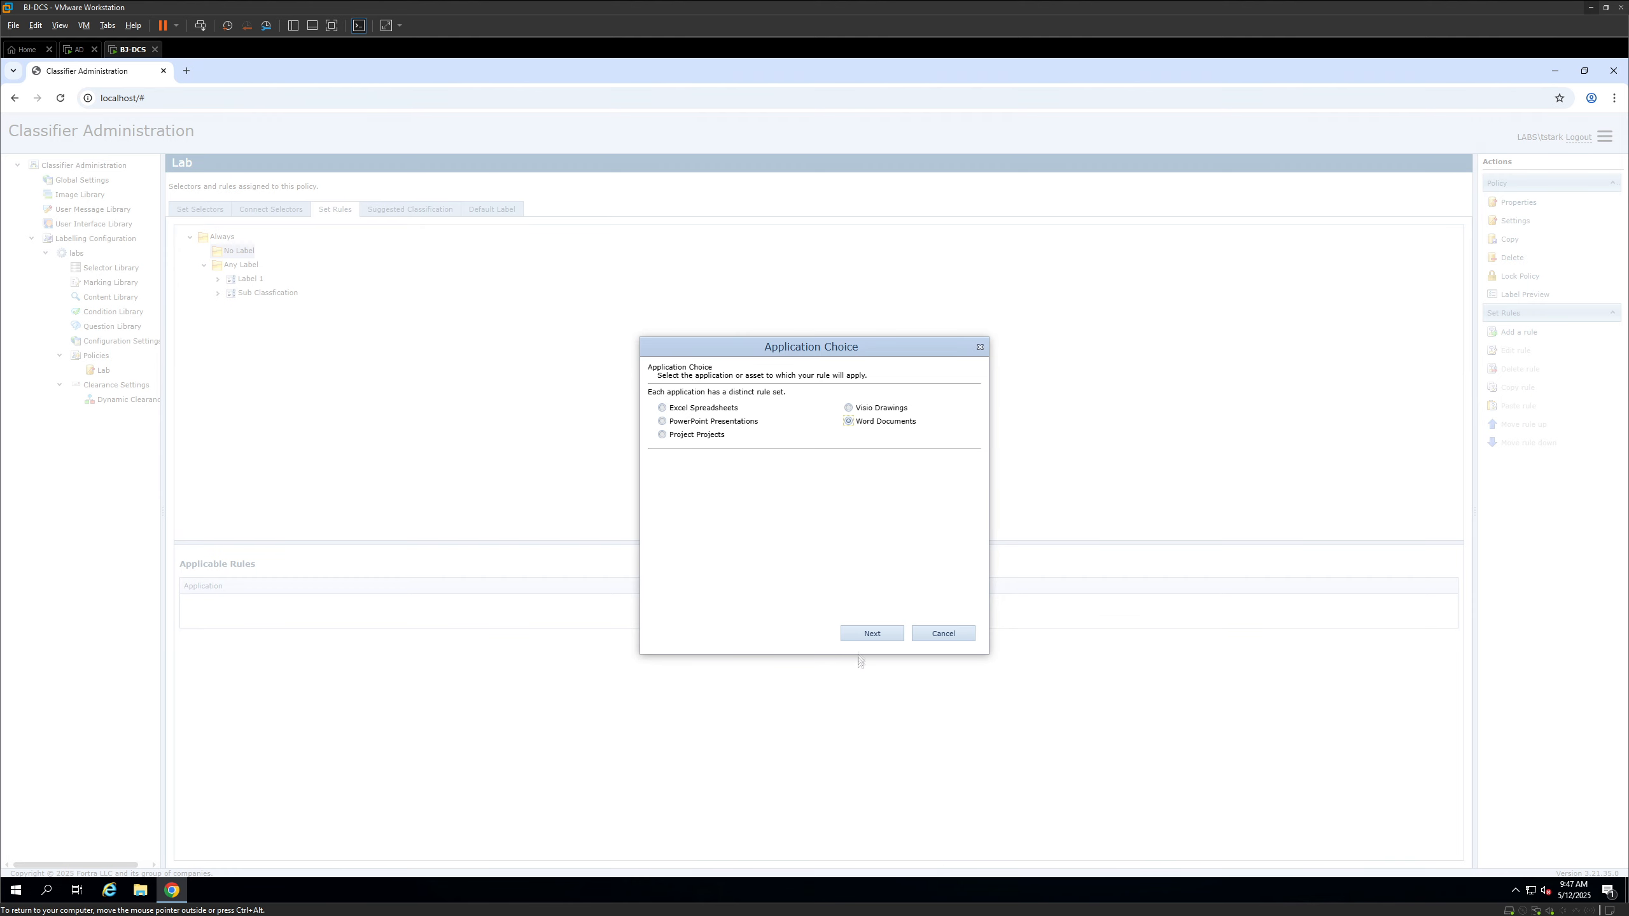
click(884, 633)
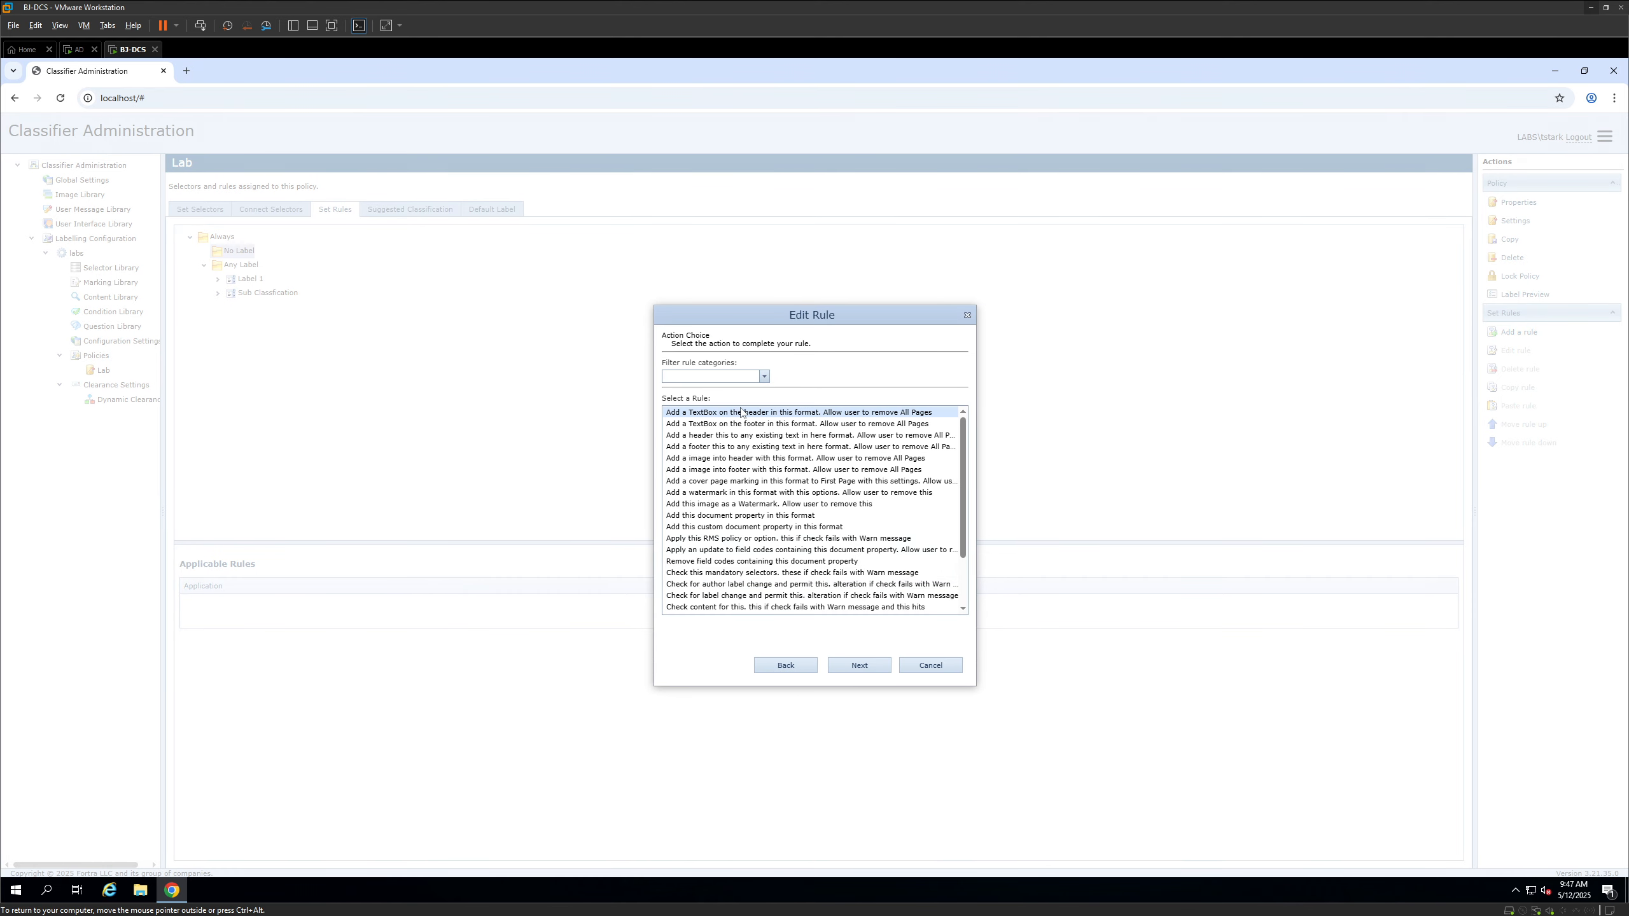
Choose the mandatory selectors check as the rule's action and make the Label 1 selector mandatory
click(776, 537)
click(766, 572)
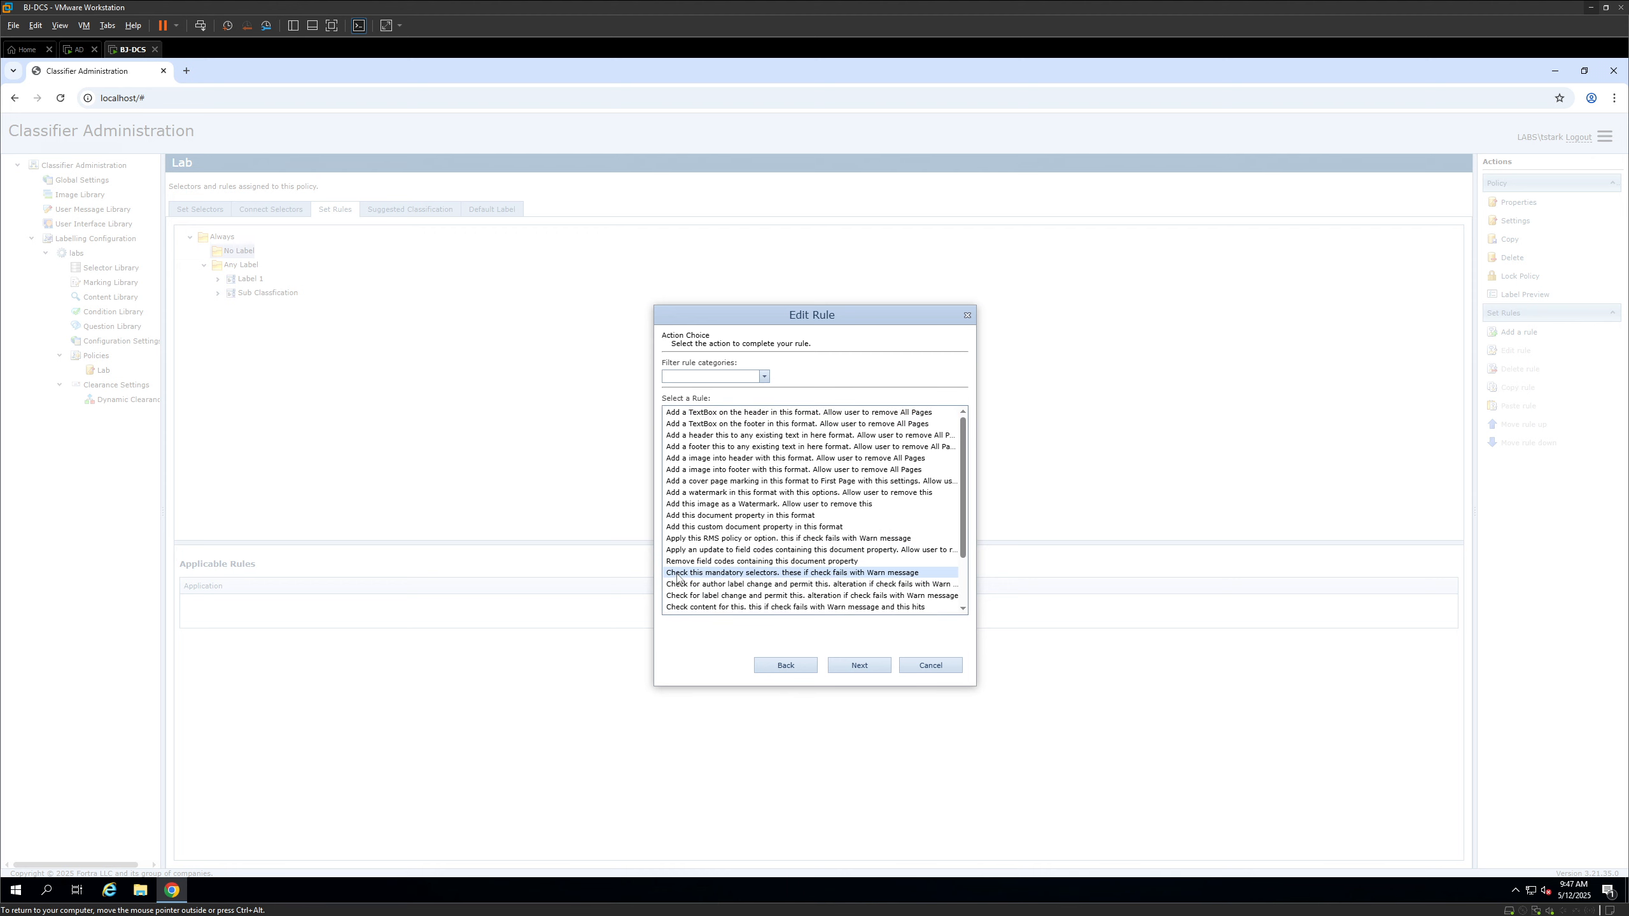
click(853, 665)
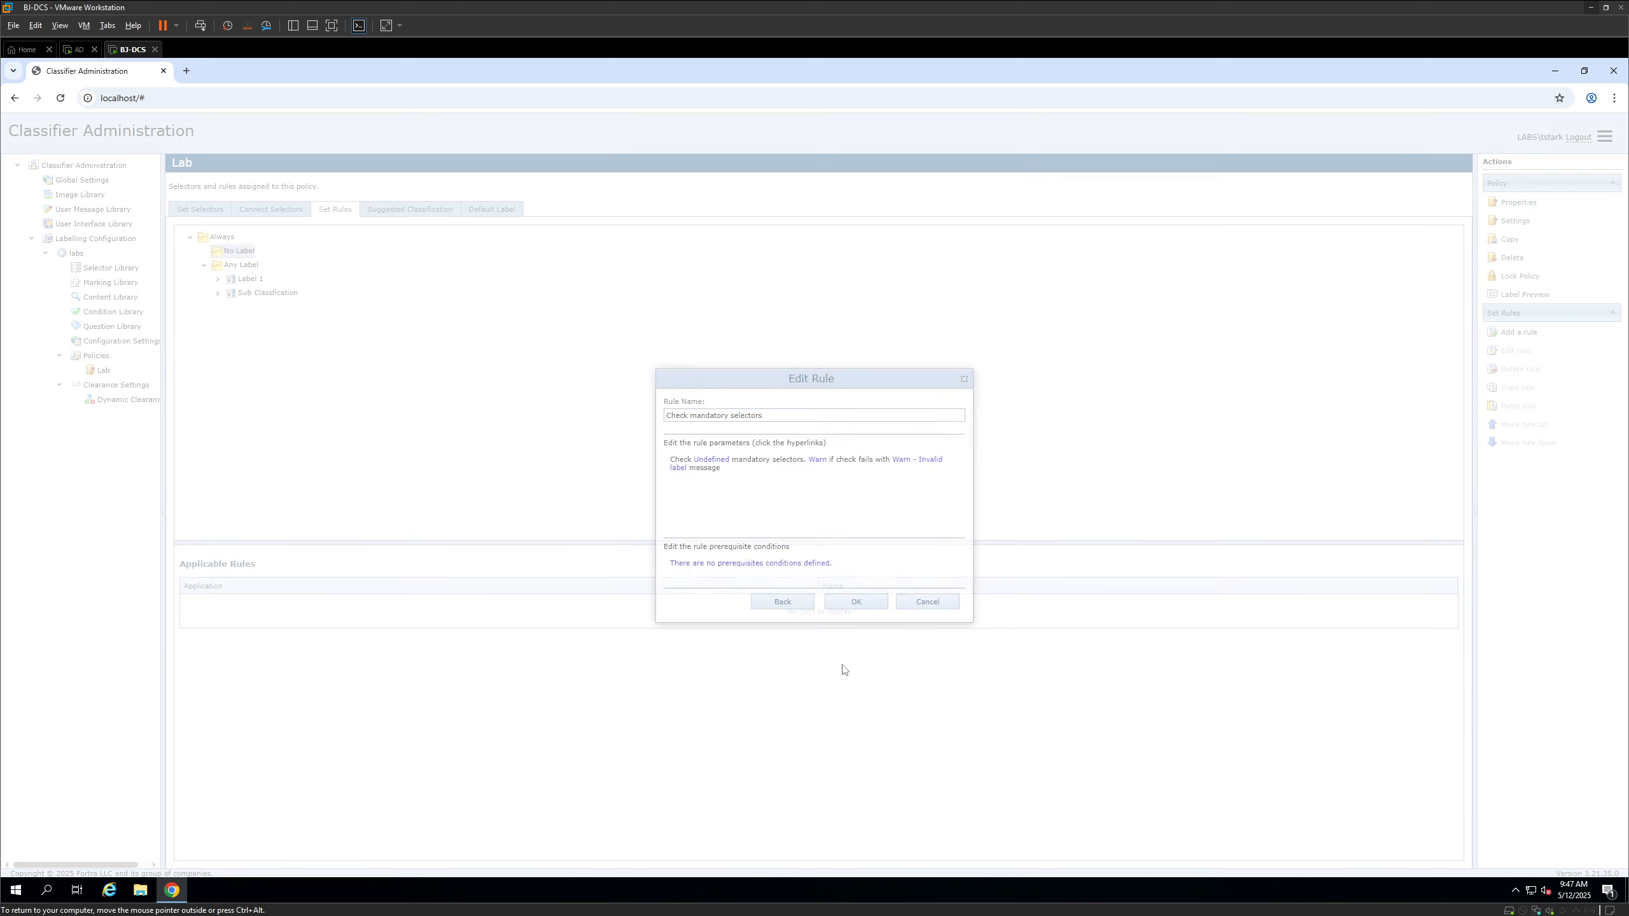
click(710, 459)
click(924, 474)
click(834, 501)
drag(747, 481, 704, 499)
click(789, 497)
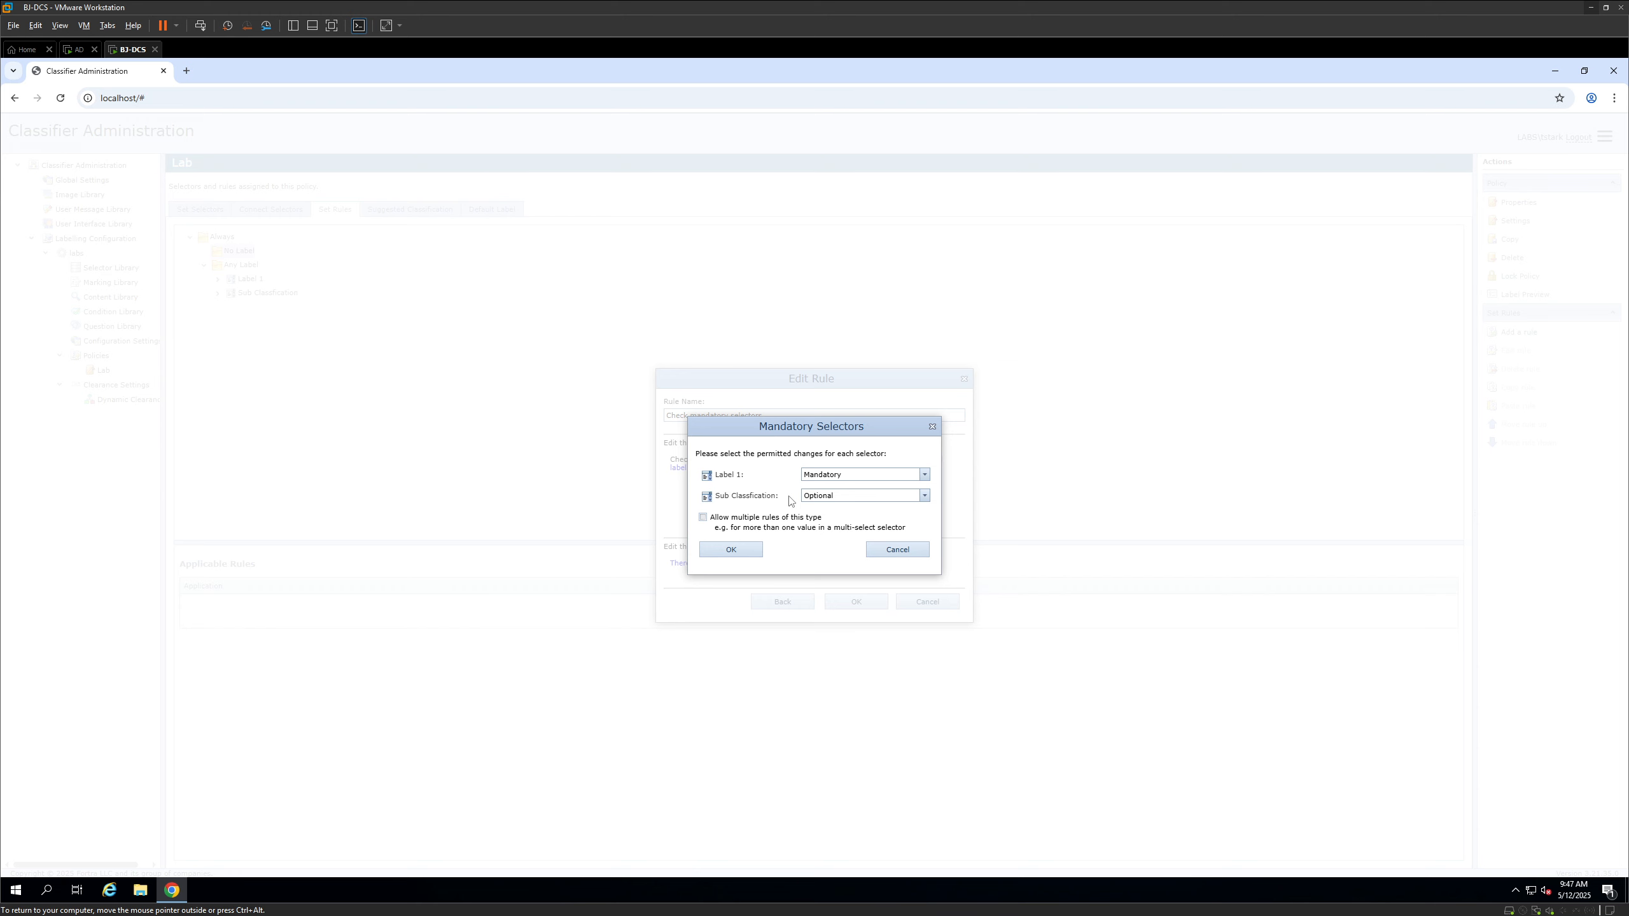
click(756, 553)
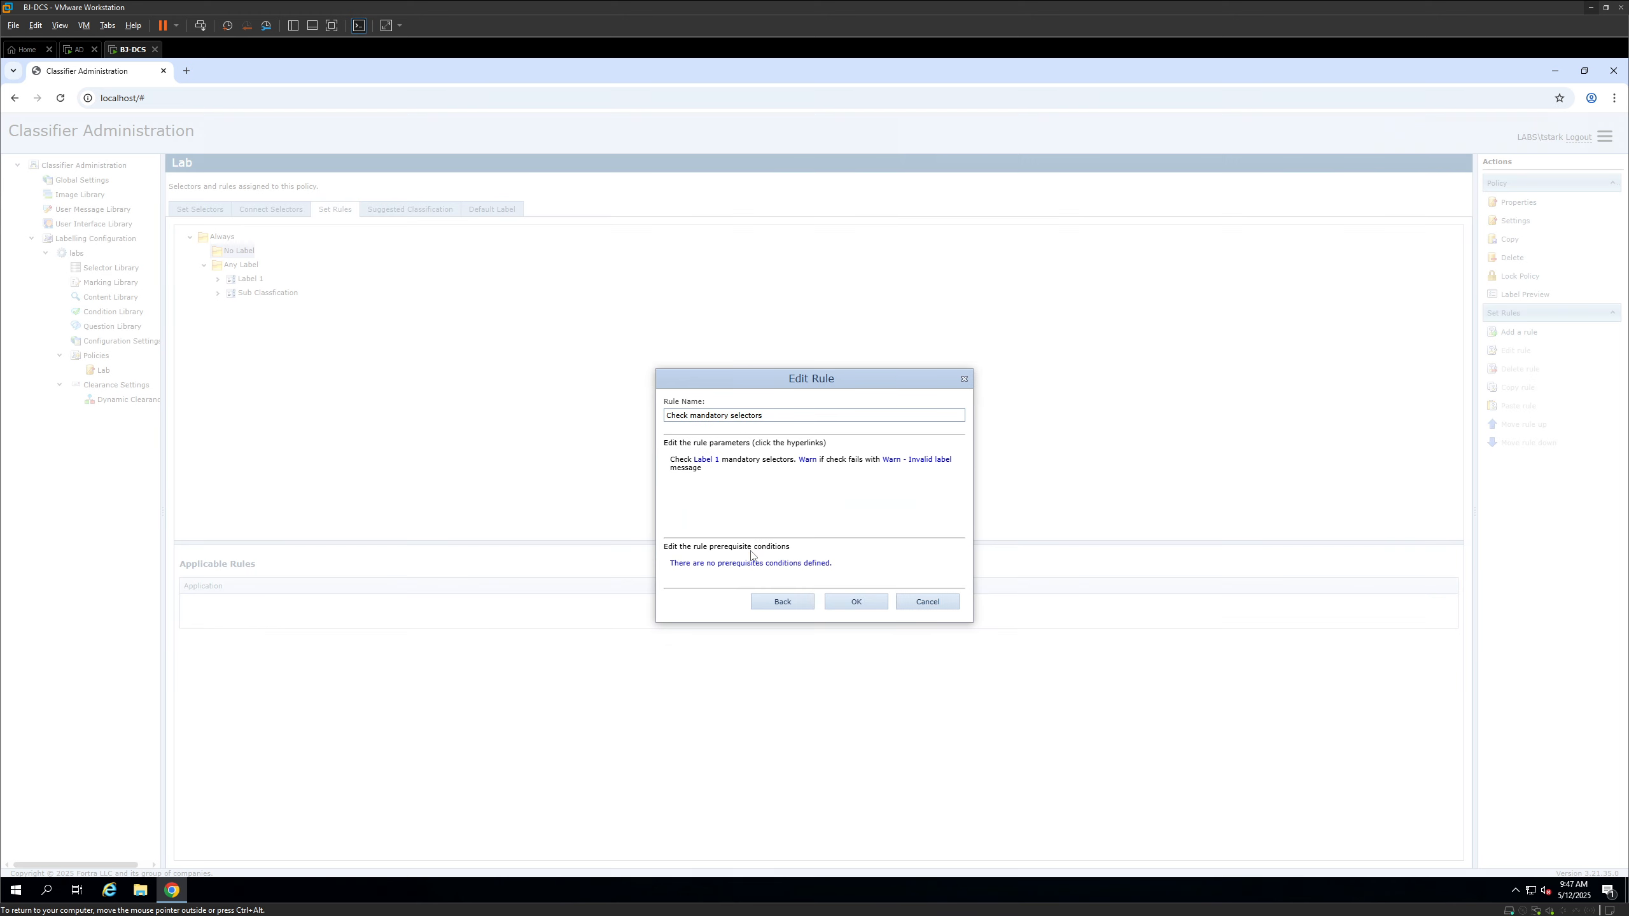
Set the mandatory selectors rule to Prevent if the check fails
click(807, 461)
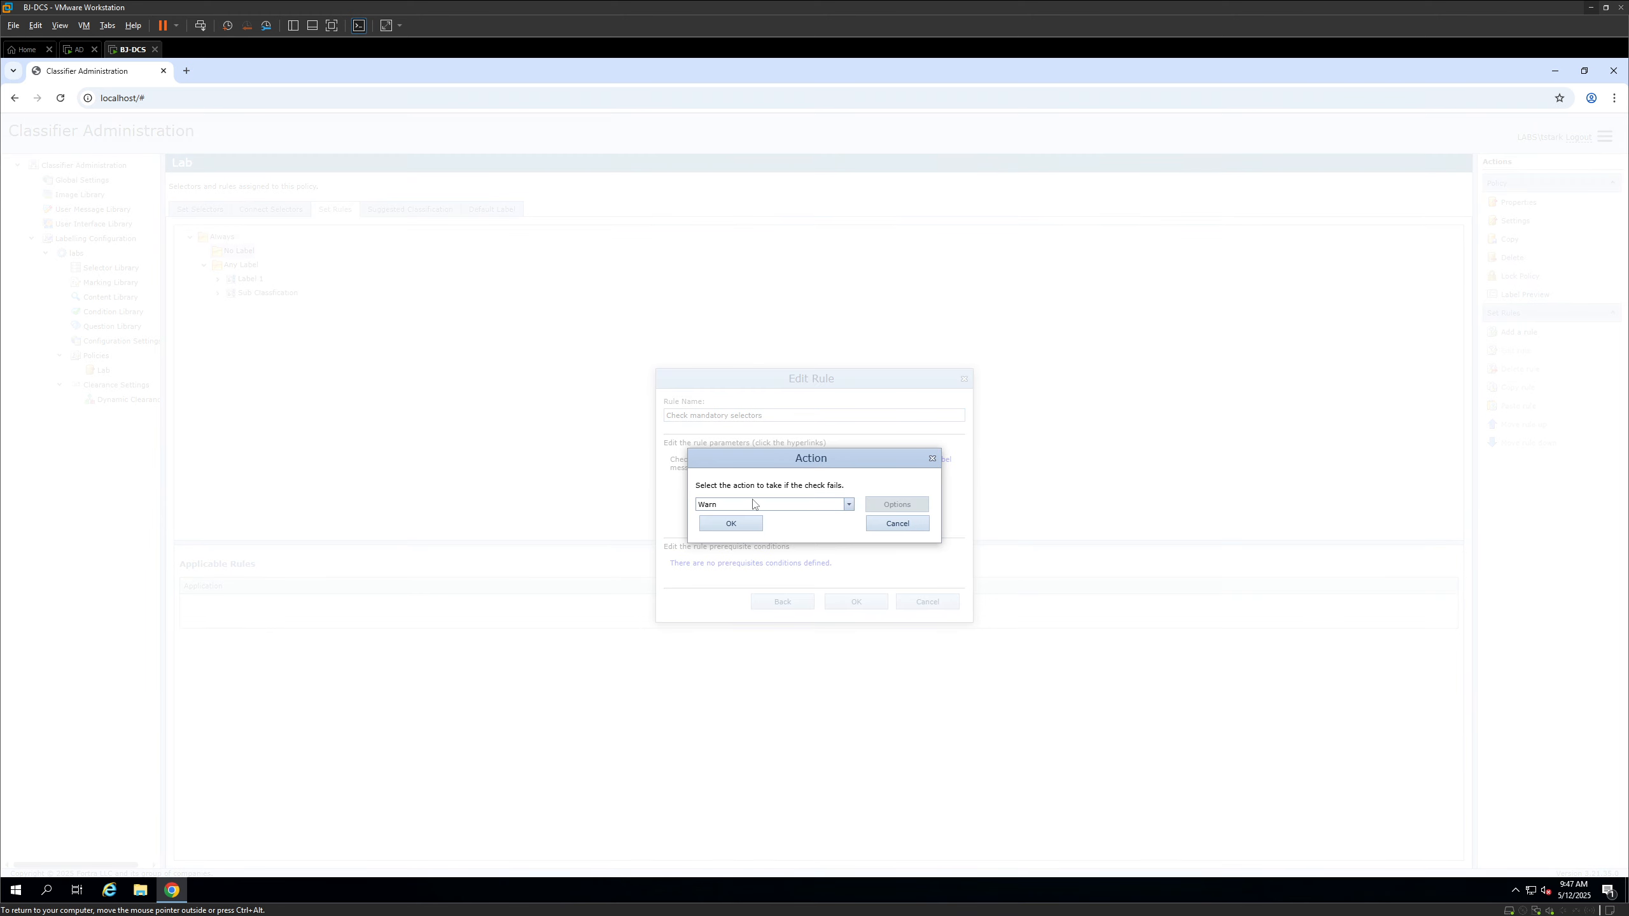
click(754, 505)
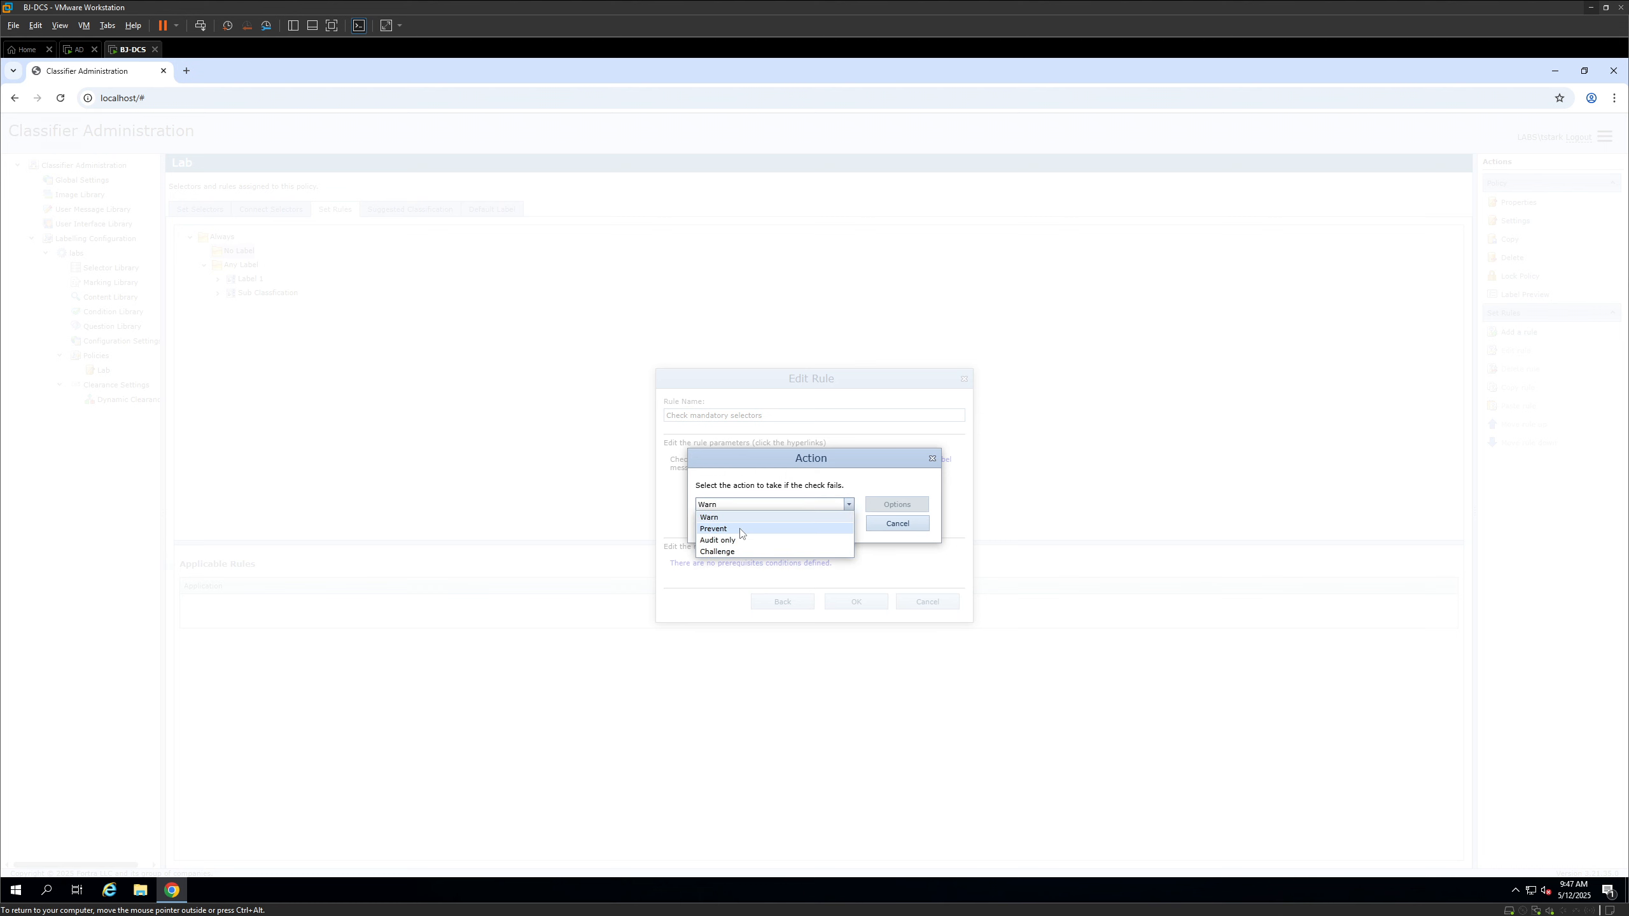
click(742, 532)
click(741, 530)
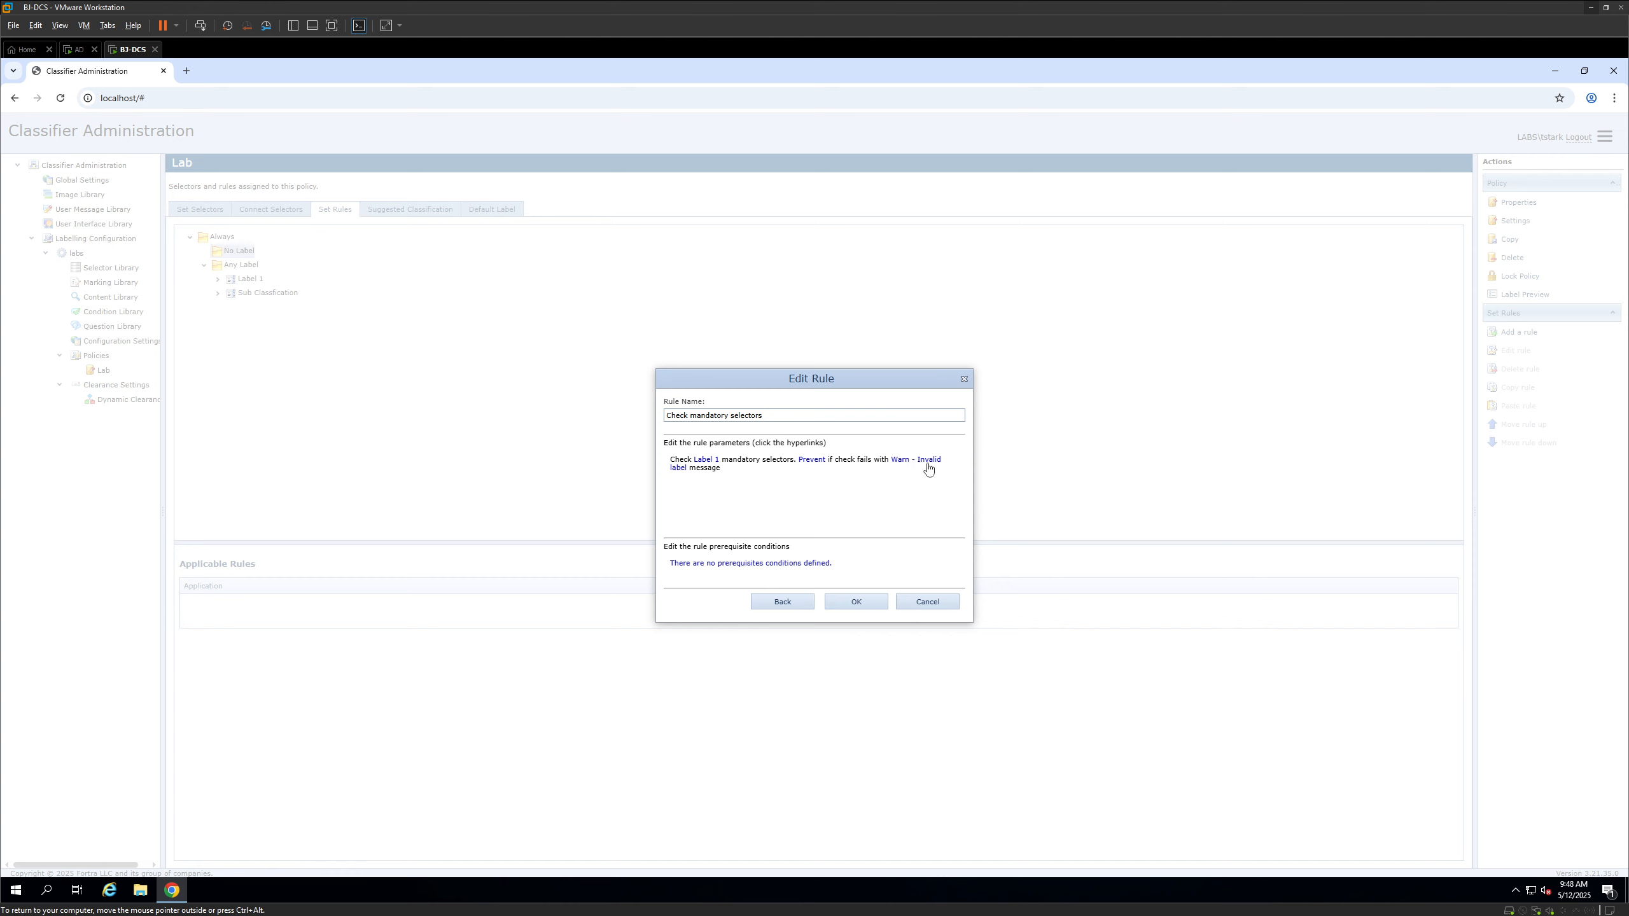
Save the mandatory selectors rule and expand the No Label branch of the Lab policy's rules
click(874, 605)
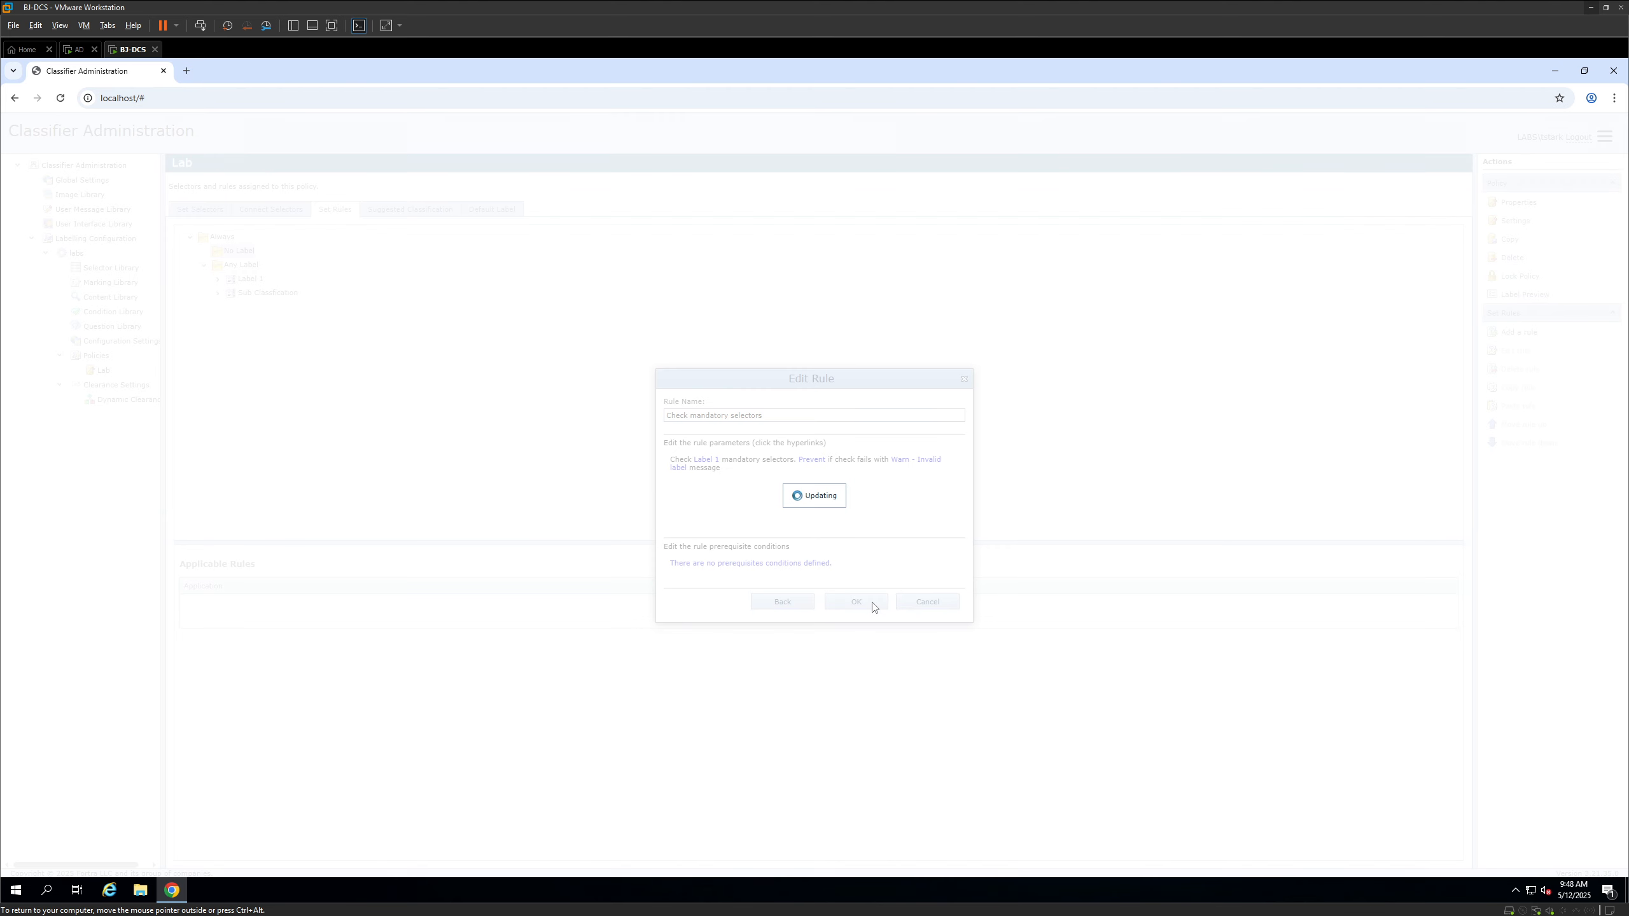
click(205, 251)
Start a new Word Documents rule under Any Label with adding a header to any existing text as its action
click(229, 282)
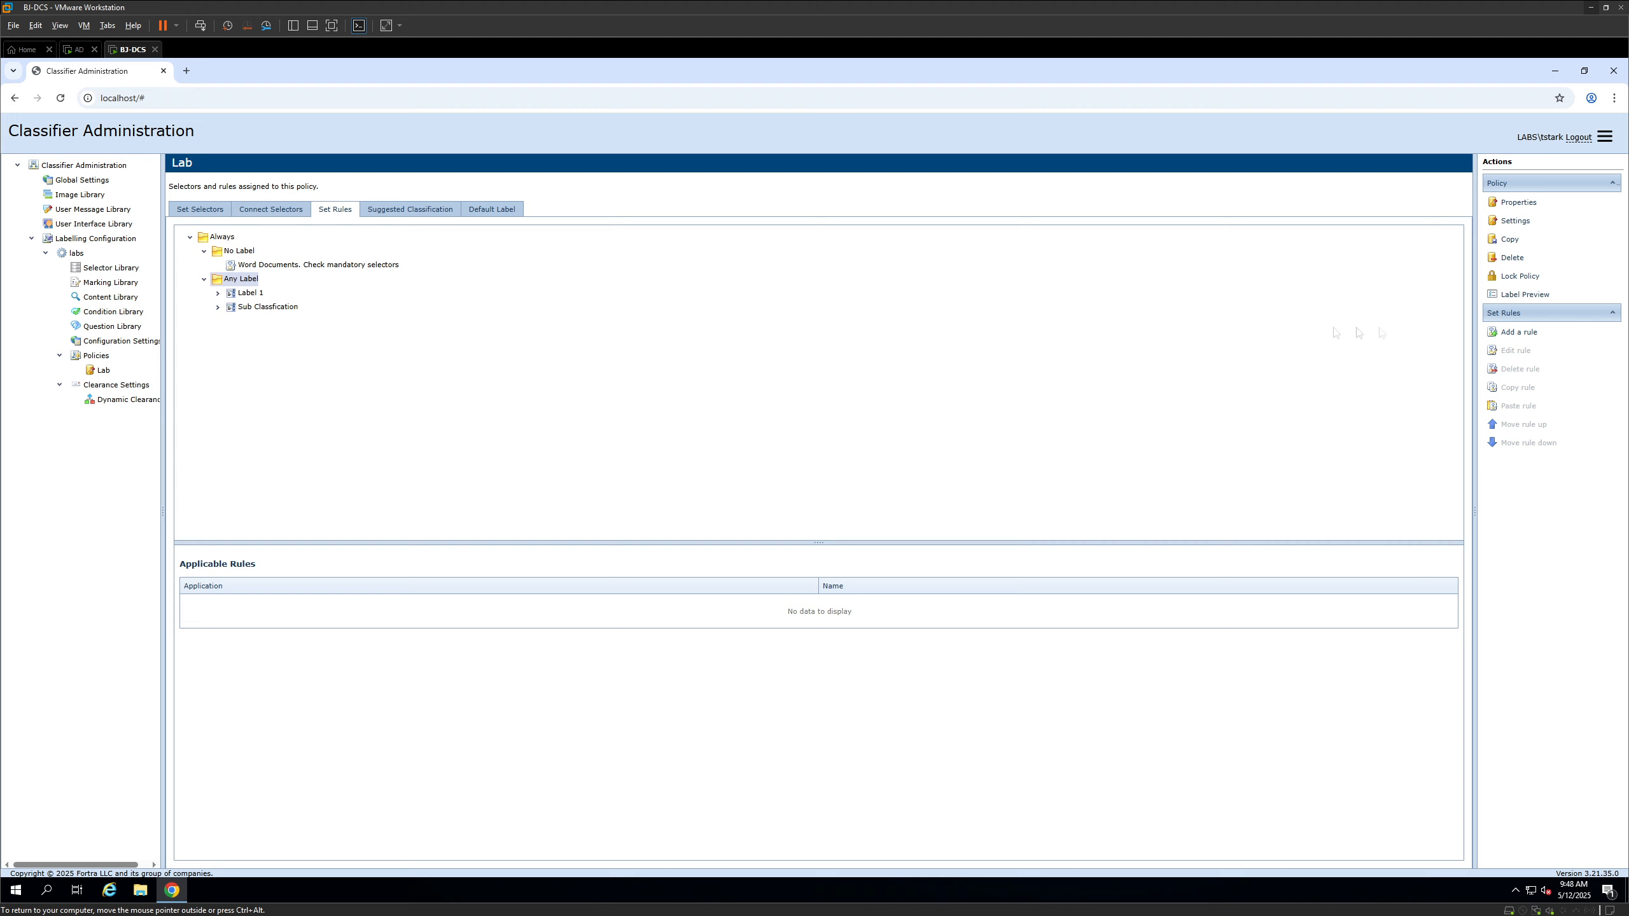
click(1513, 331)
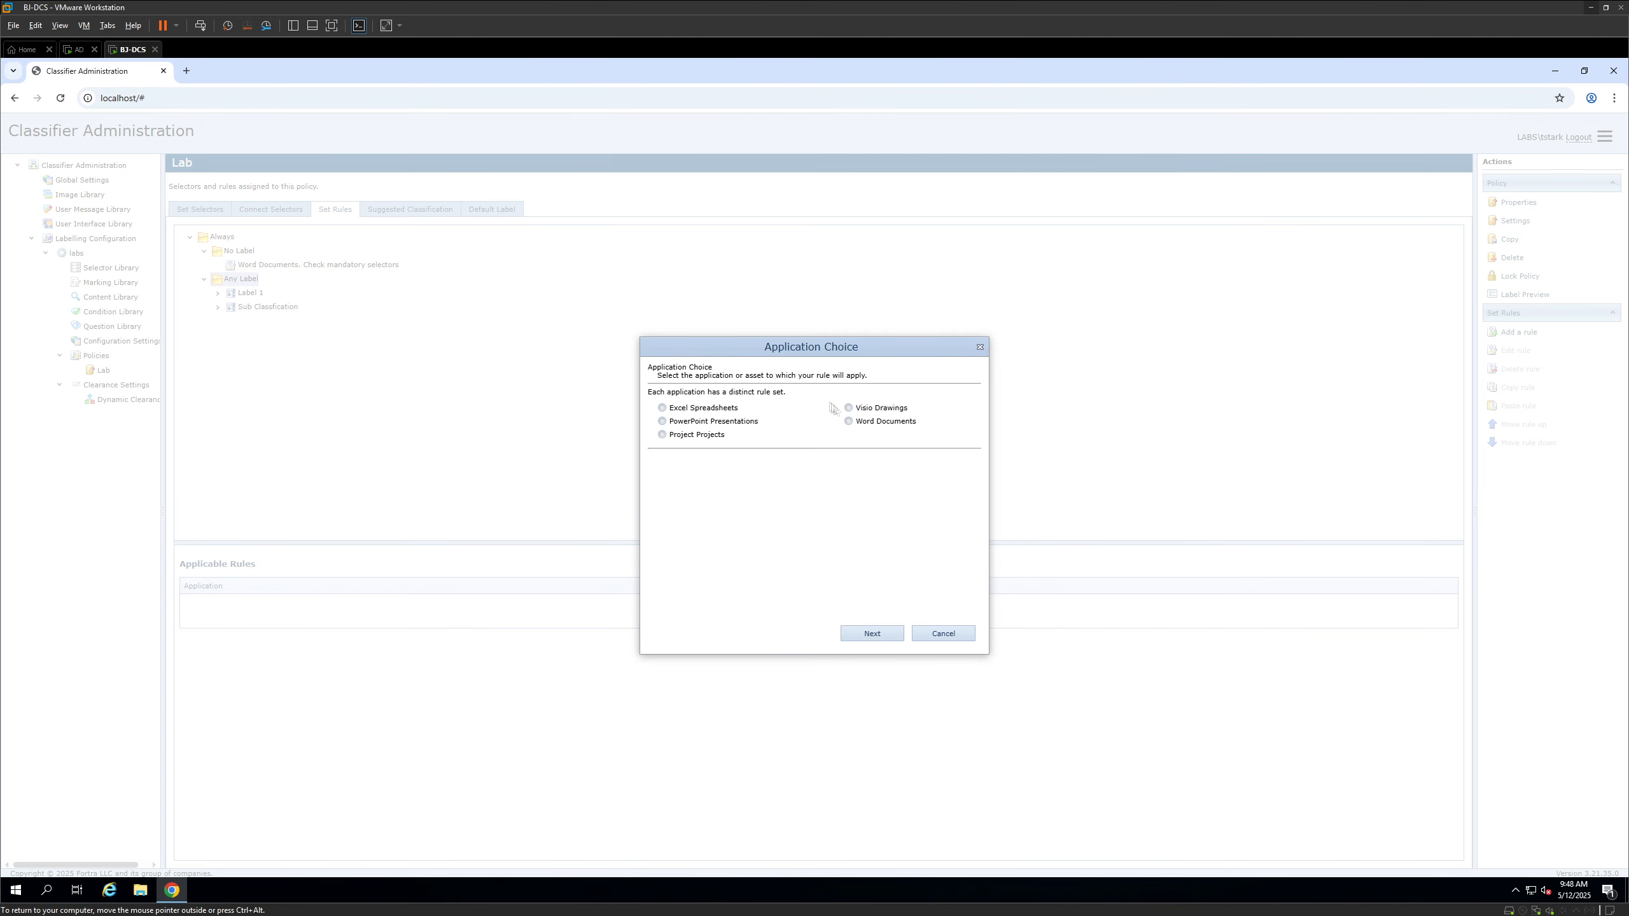
click(849, 422)
click(890, 640)
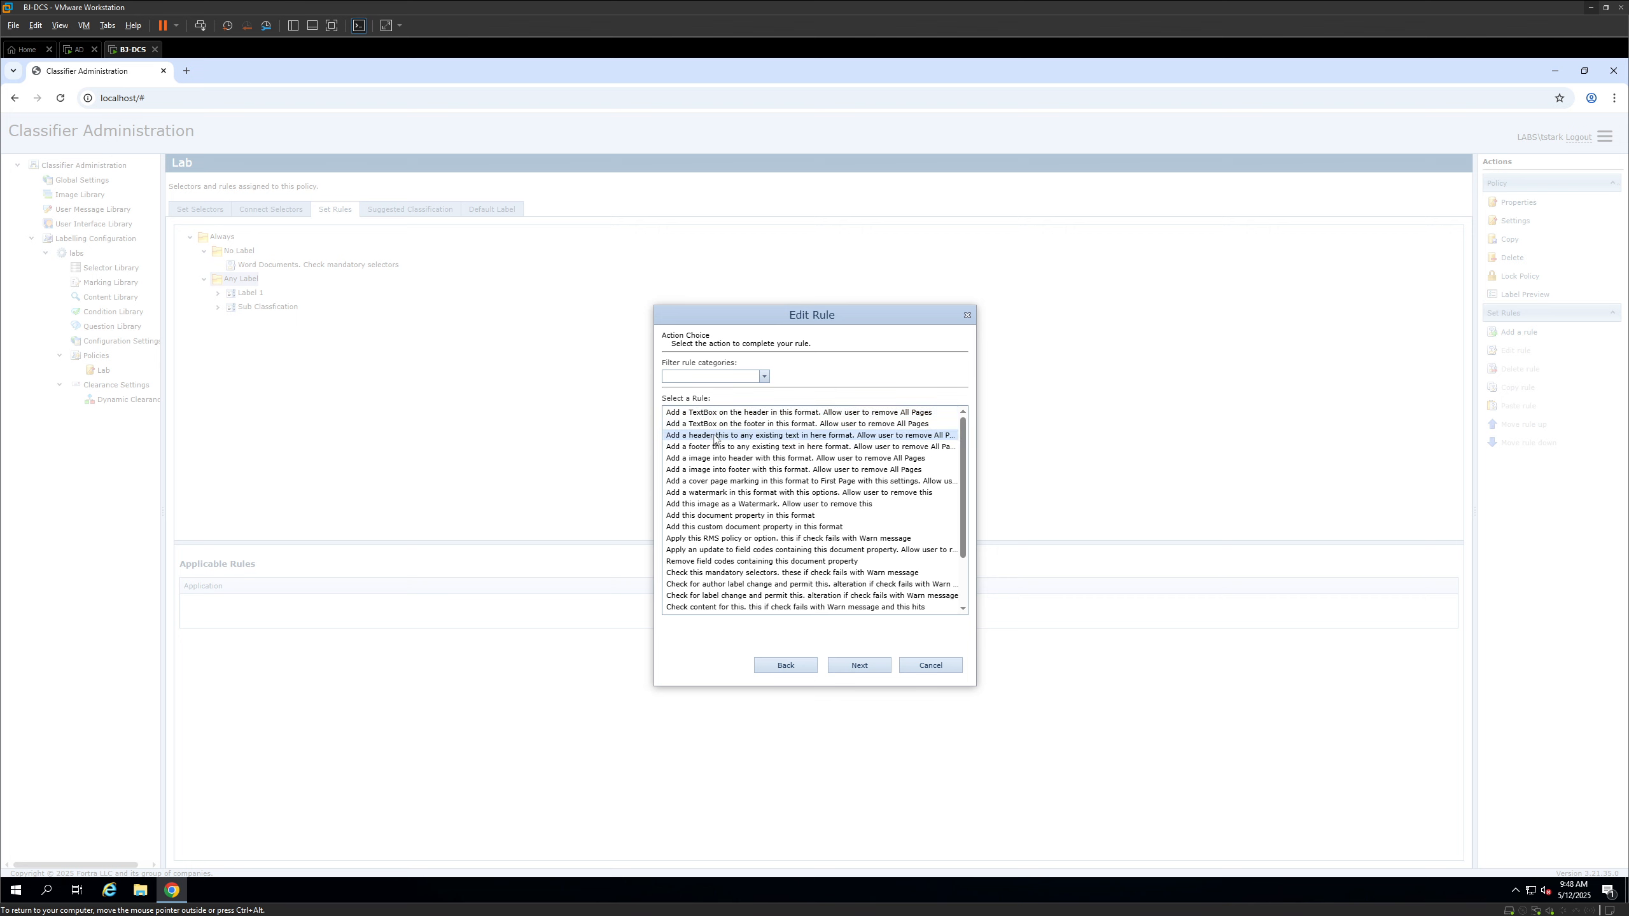
click(690, 439)
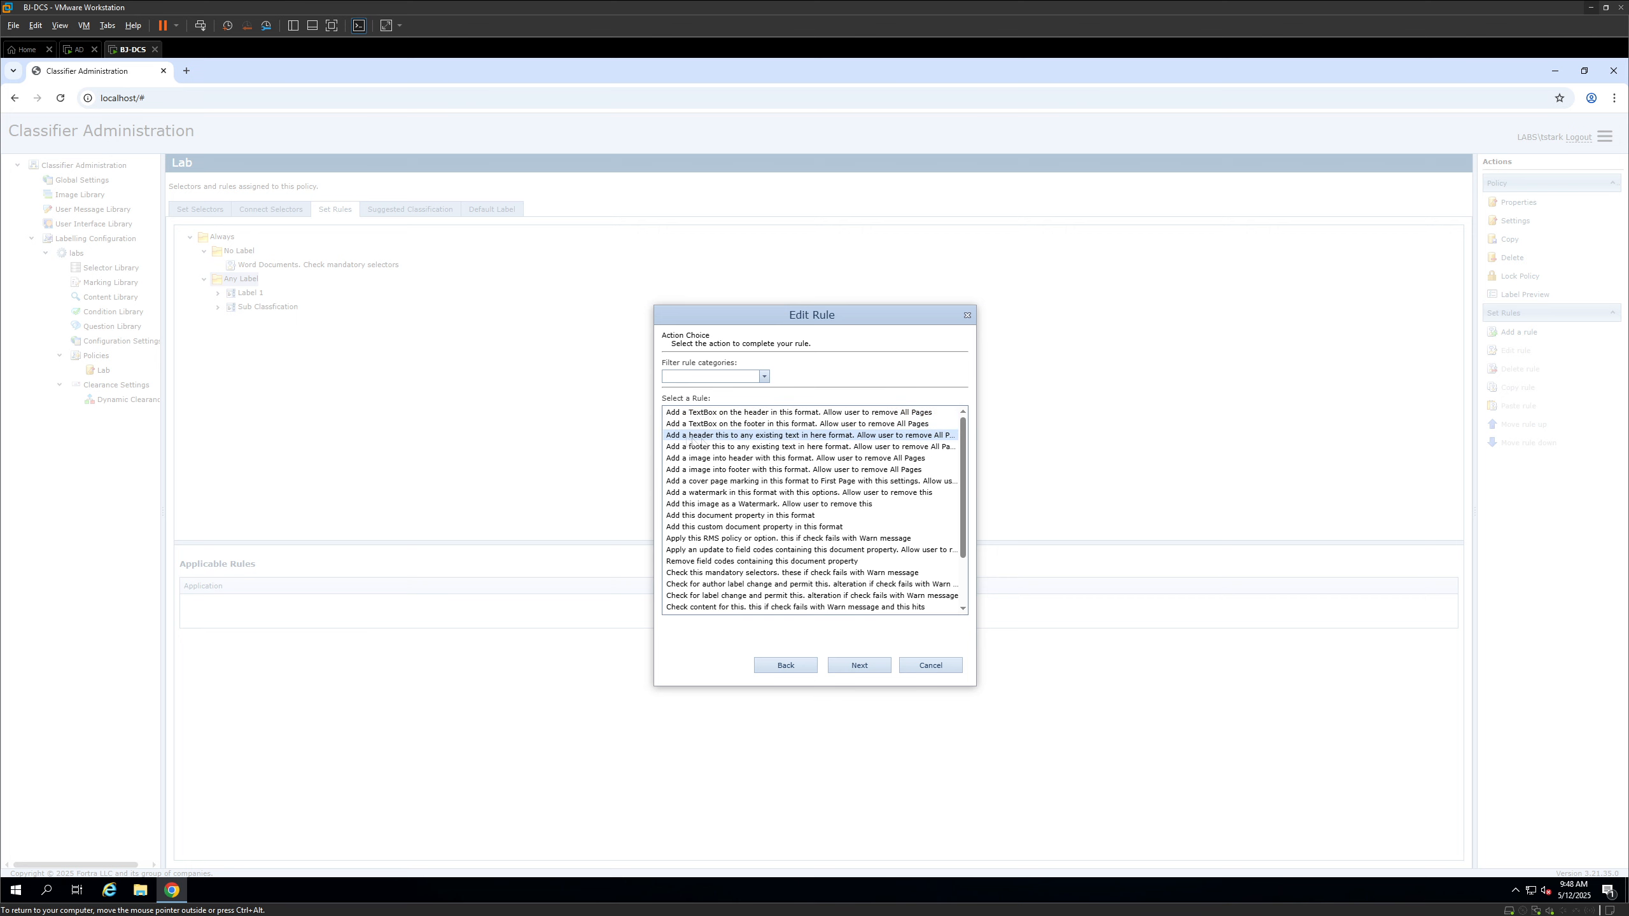
click(869, 667)
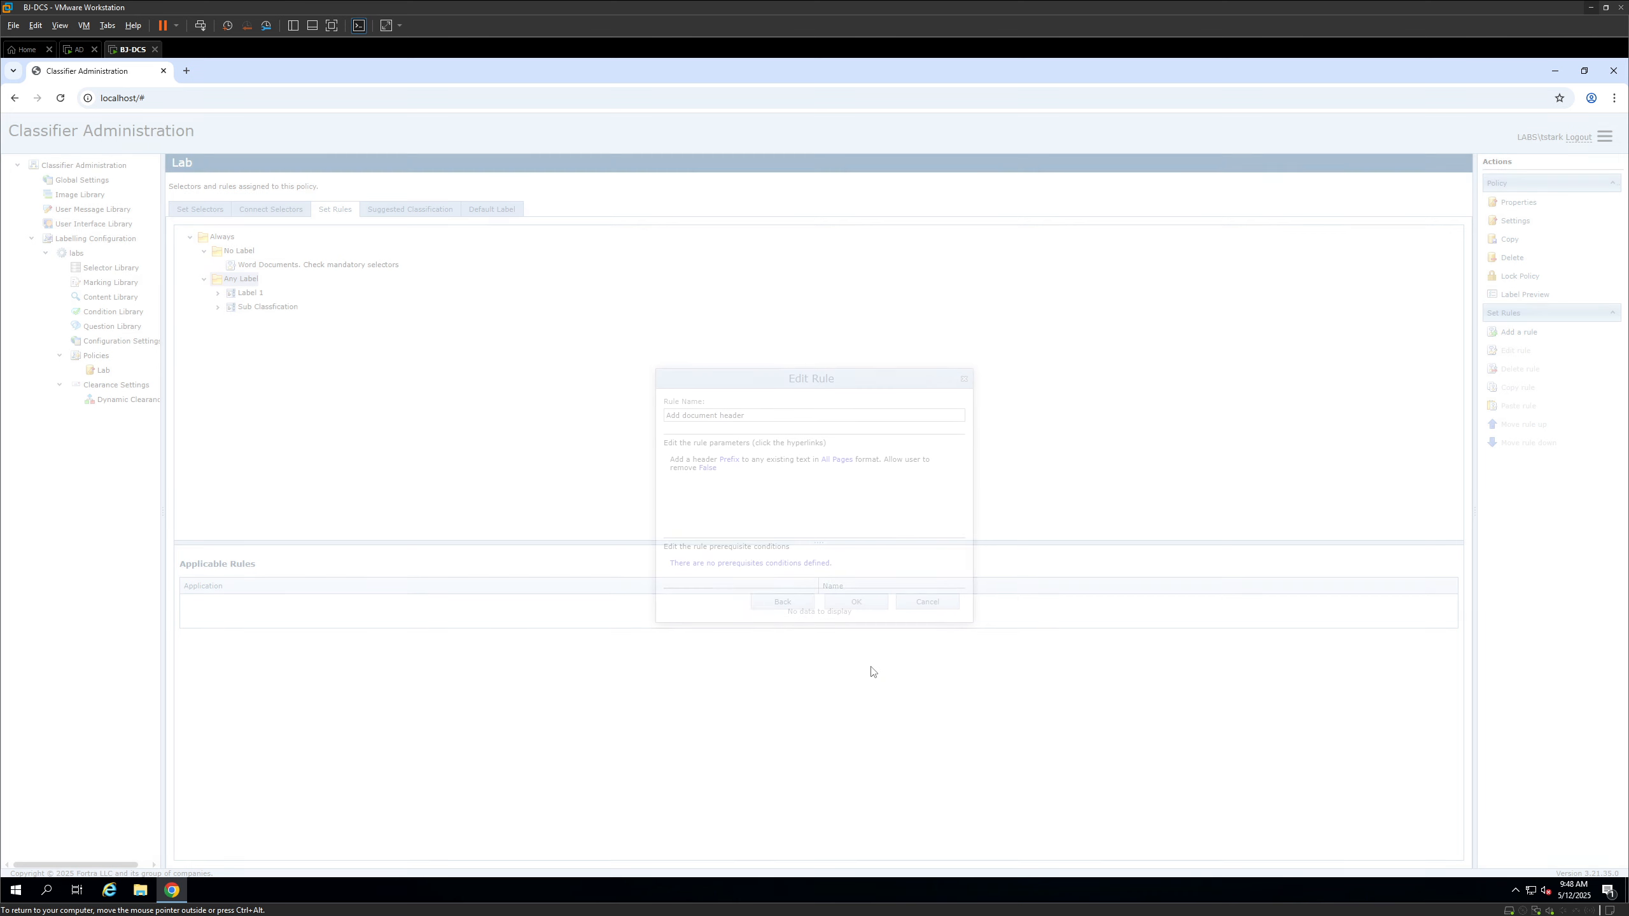
Set the header rule to Prefix position, insert the Header marking format on all pages, and save the rule
click(731, 461)
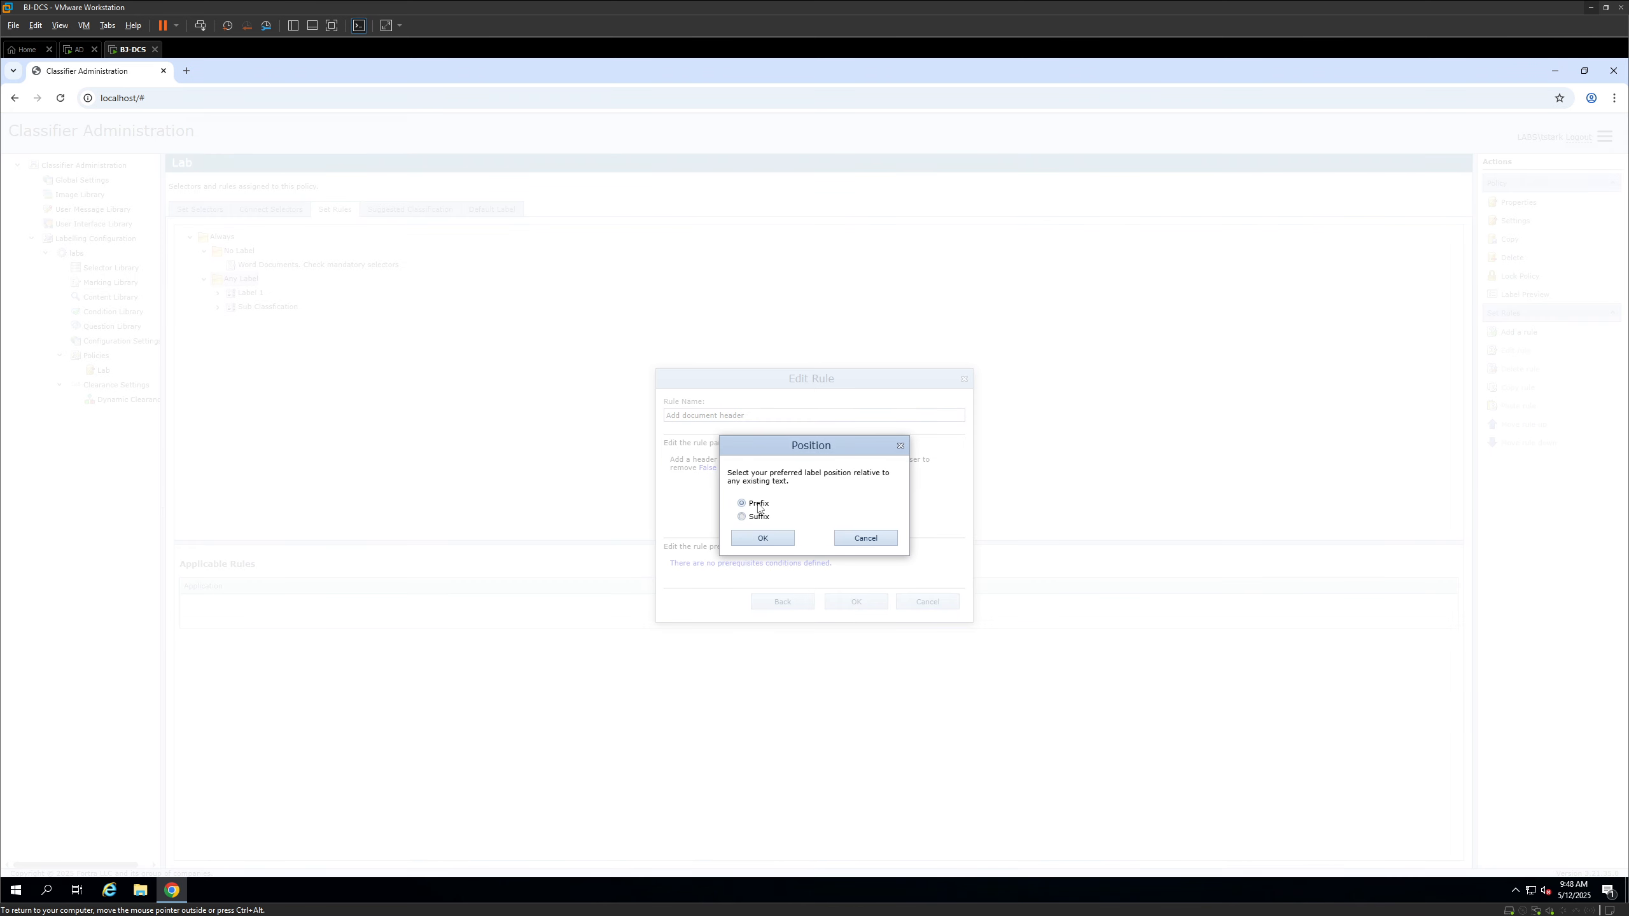
click(762, 538)
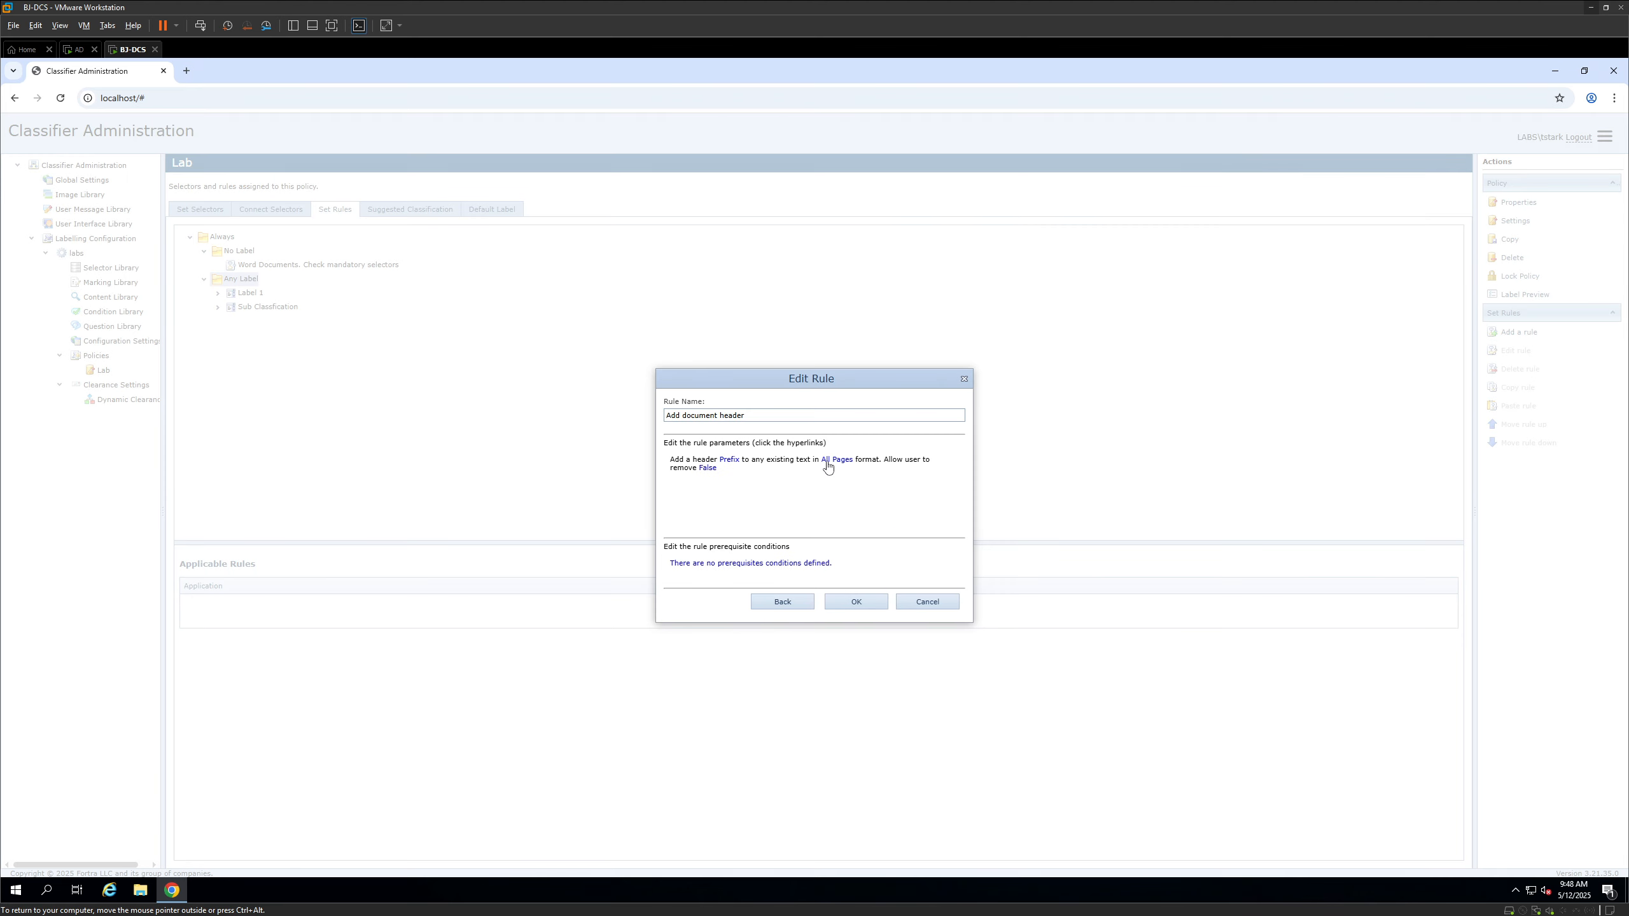
click(826, 461)
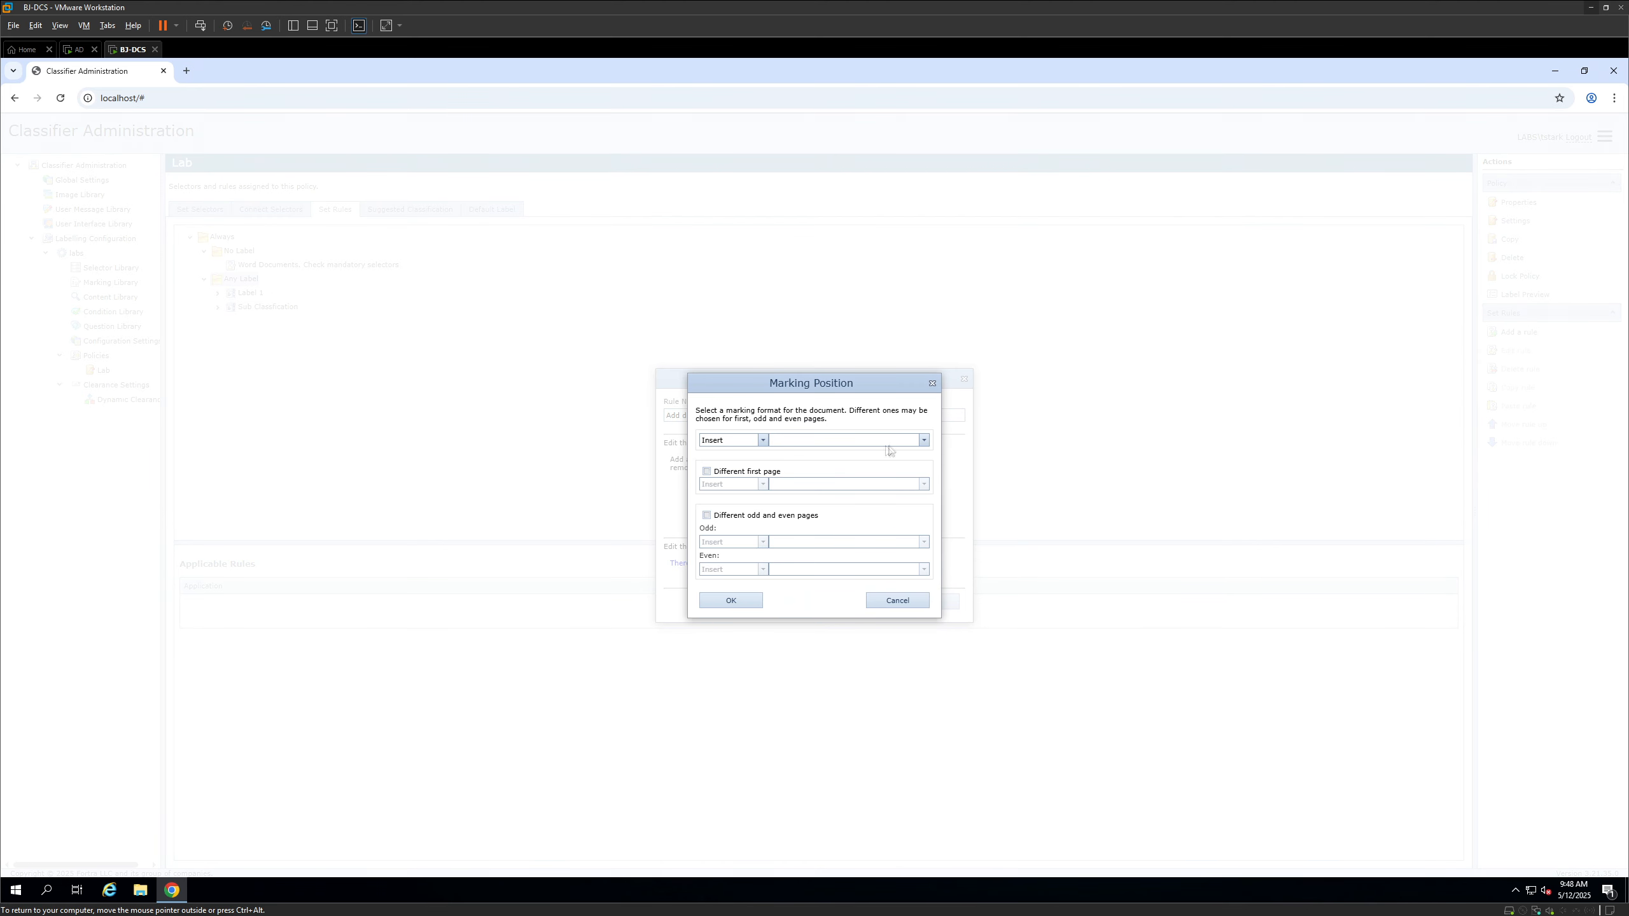
click(925, 442)
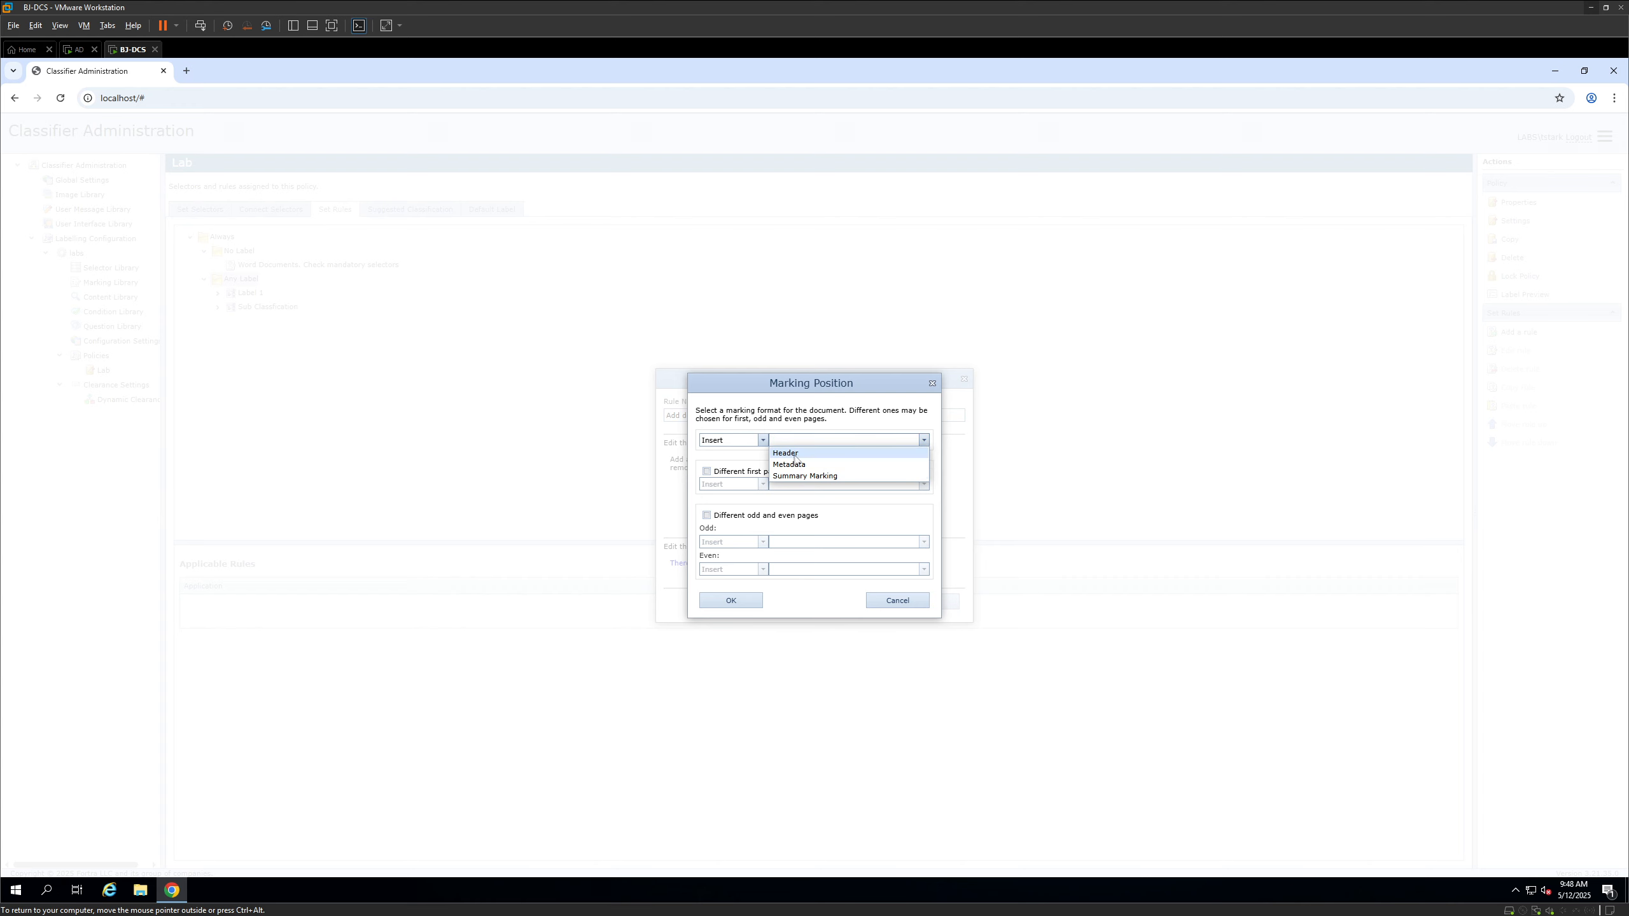
click(783, 454)
click(731, 600)
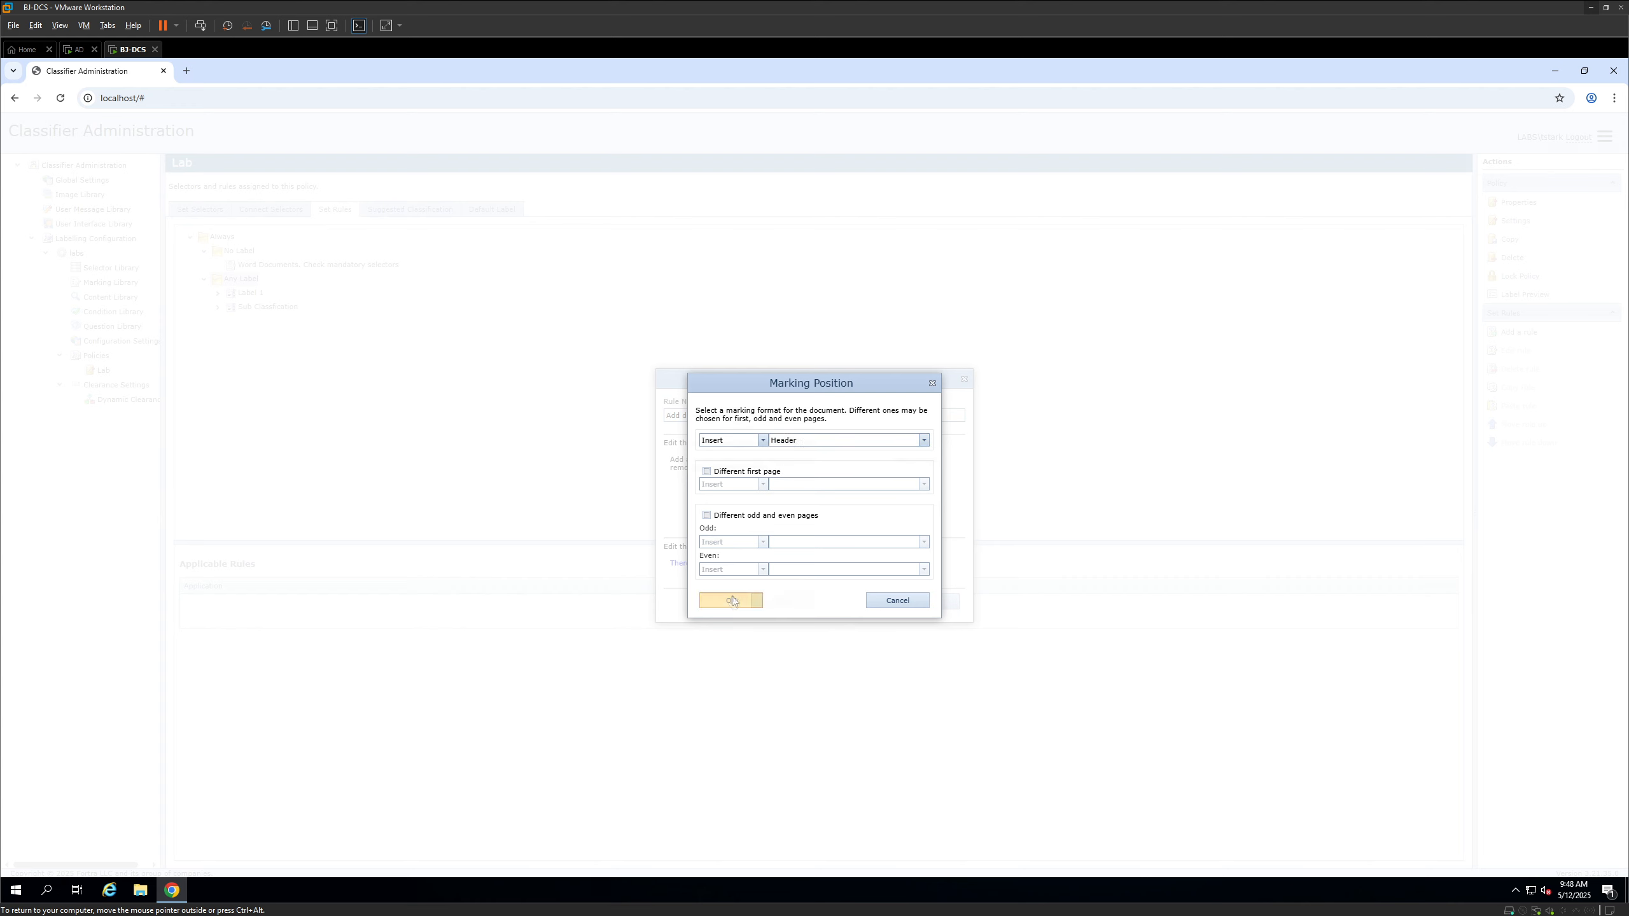
click(857, 602)
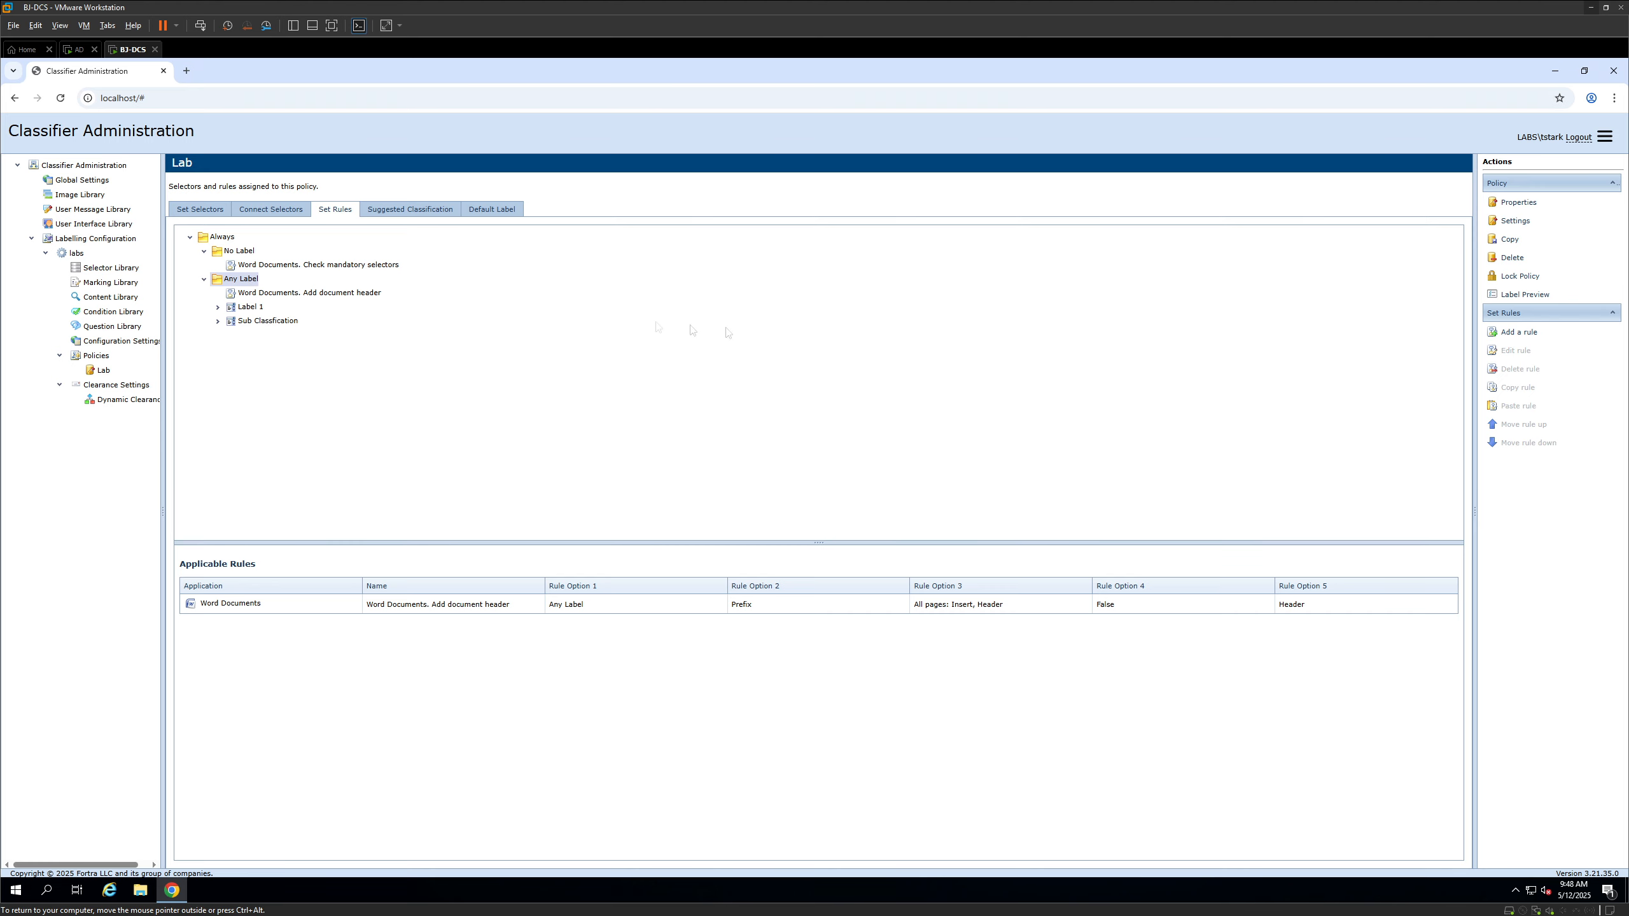
Start another Word Documents rule under Any Label with adding a document property as its action
click(1518, 331)
click(862, 422)
click(893, 636)
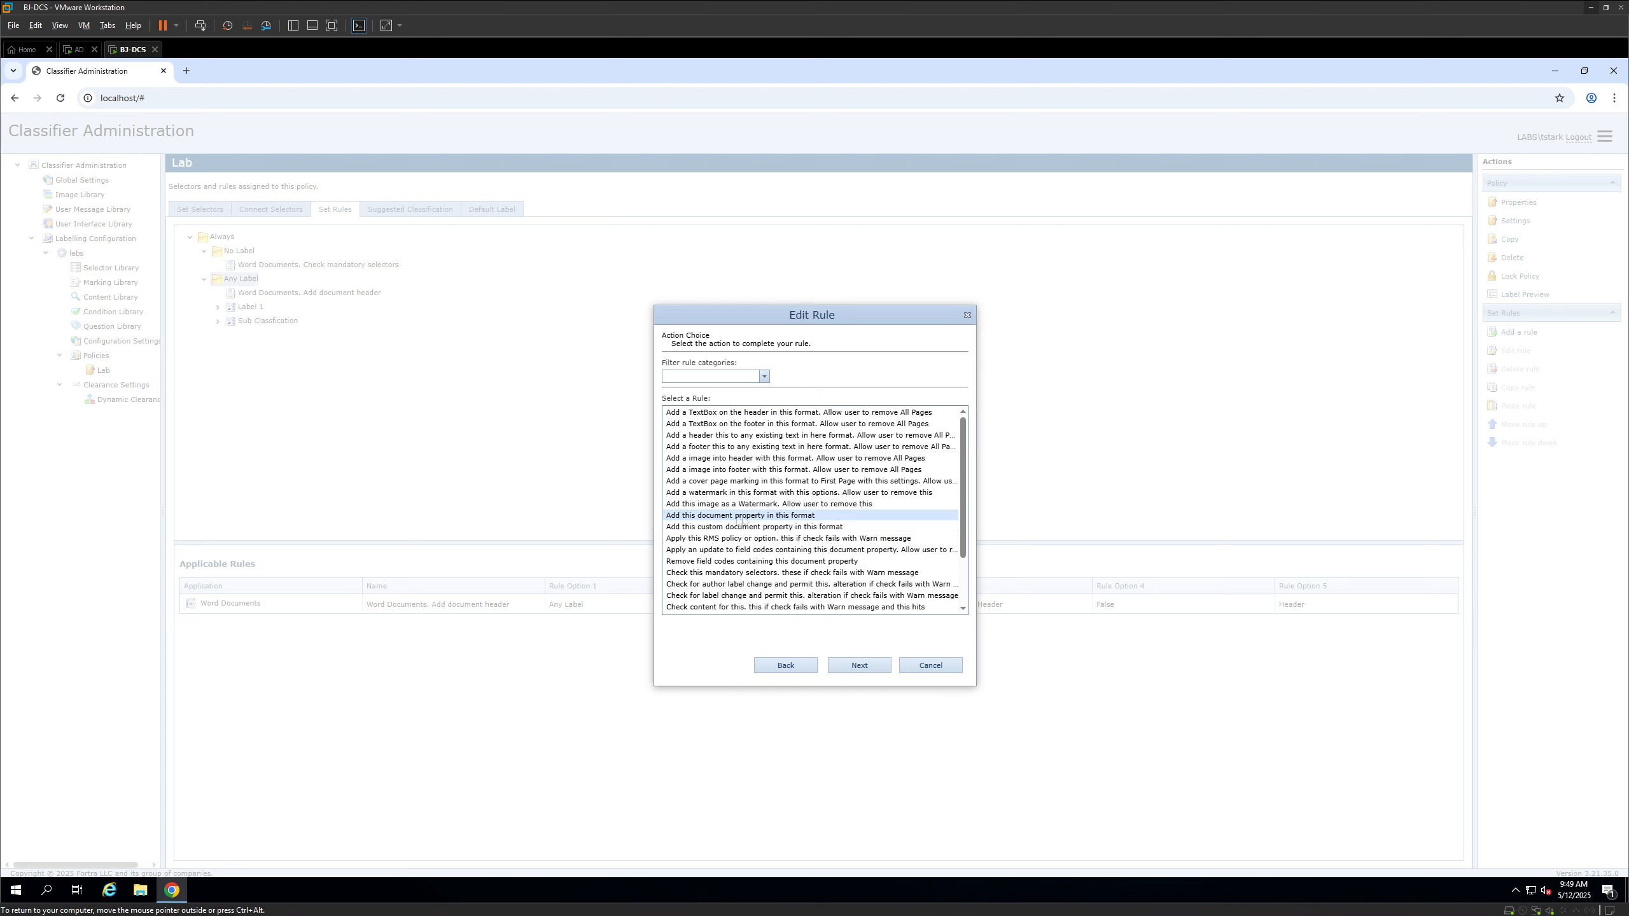
click(859, 665)
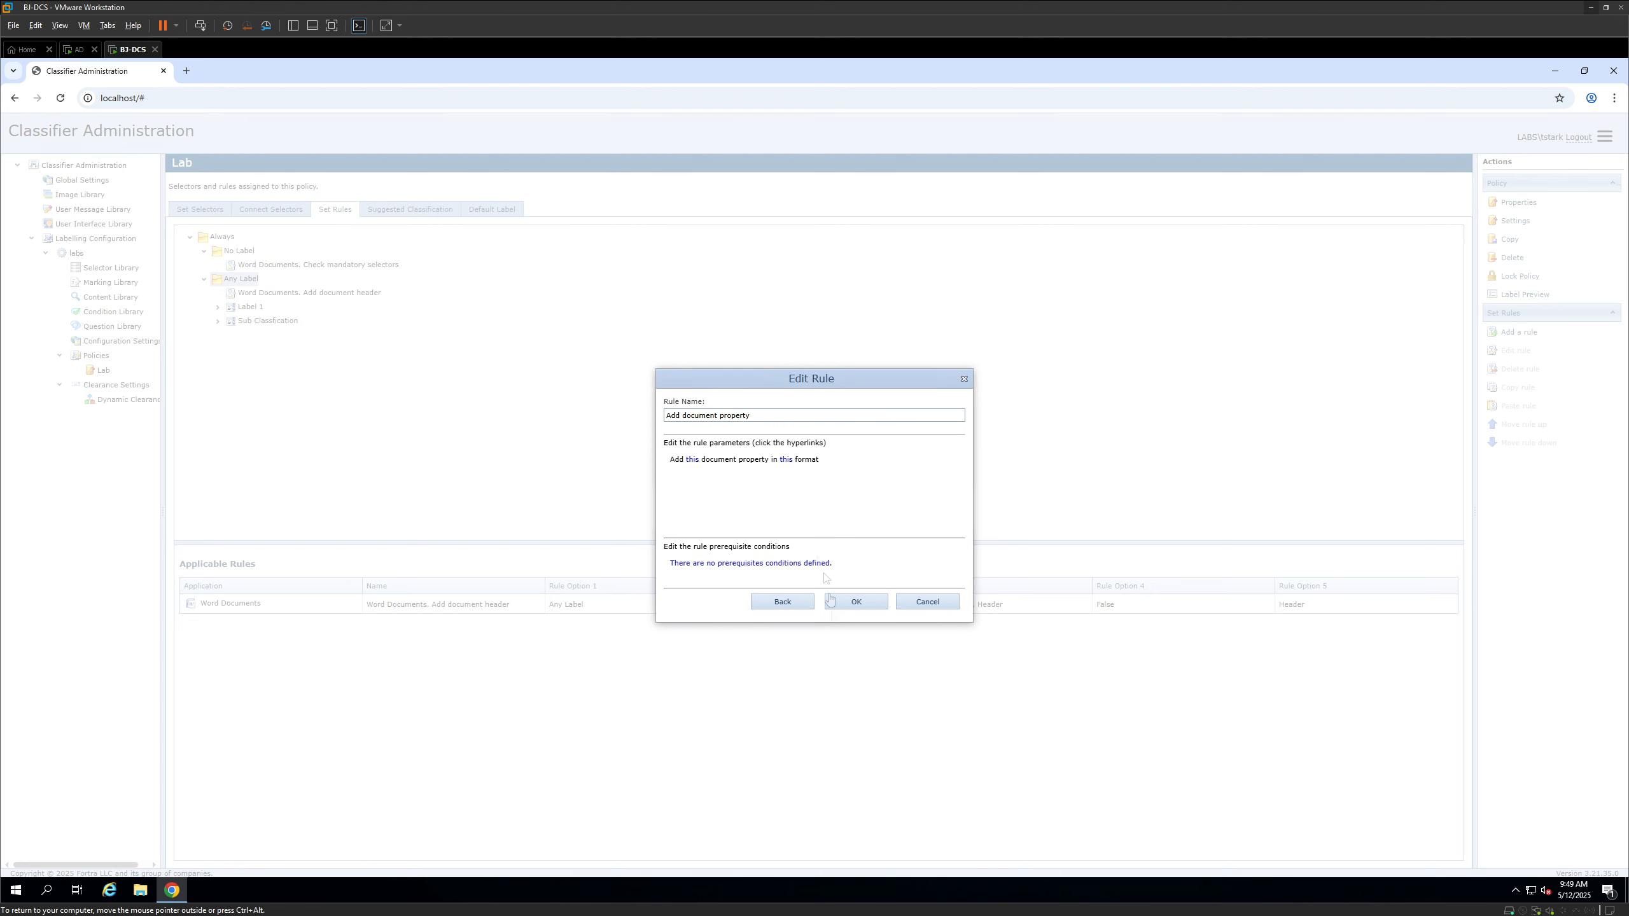
Choose KEYWORDS as the property for the document property rule
click(690, 459)
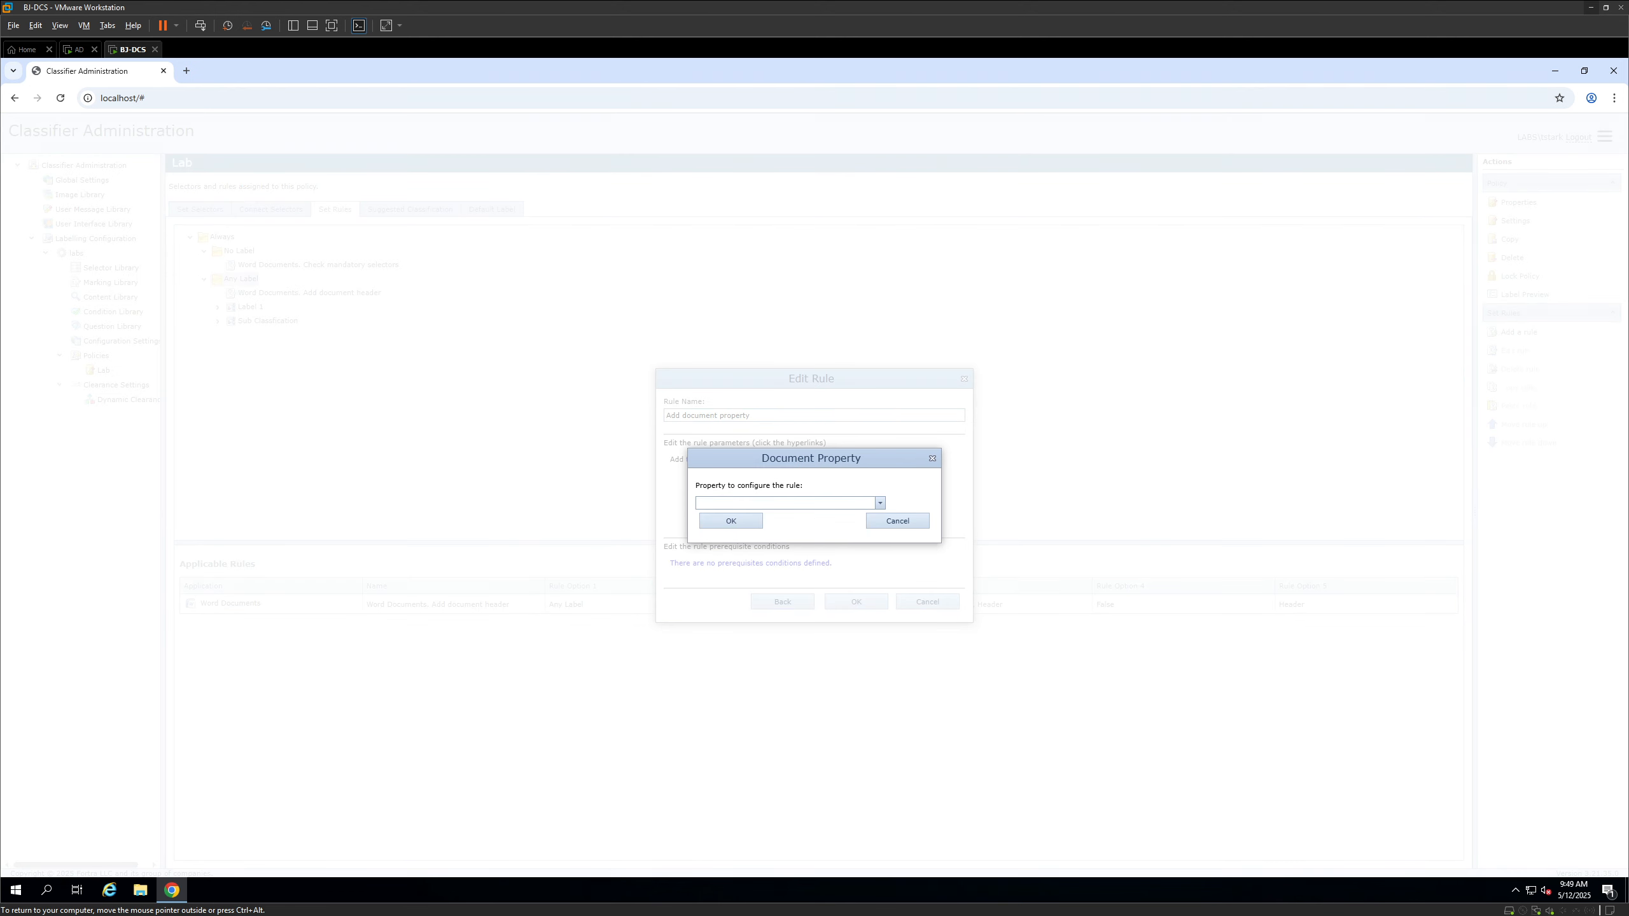
click(880, 504)
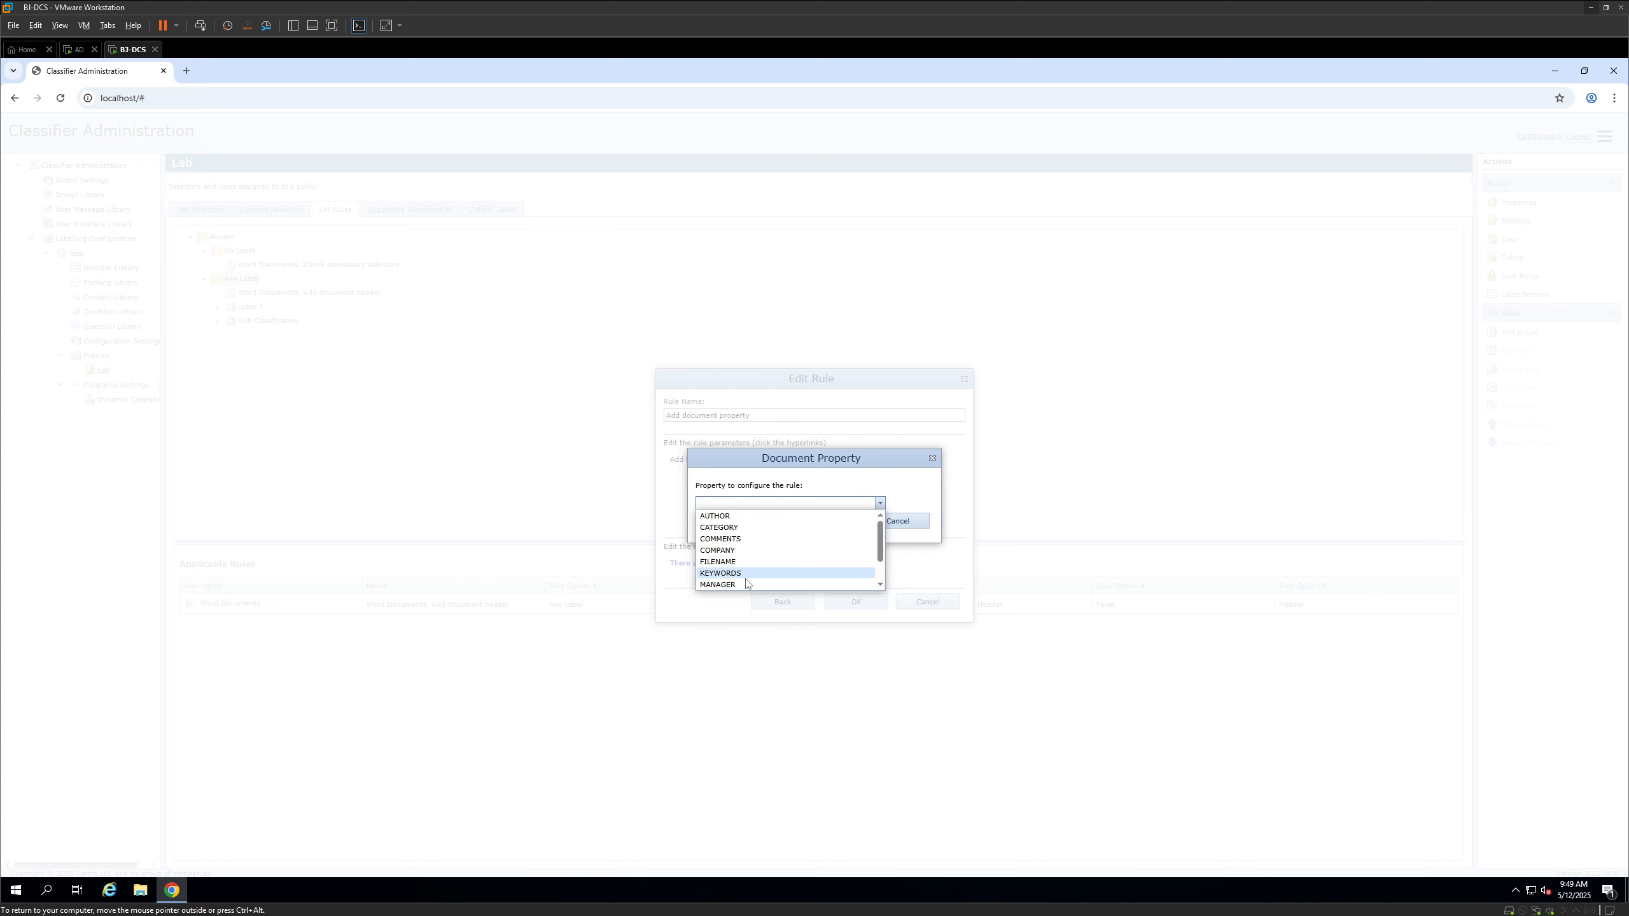
scroll(745, 582, down, 3)
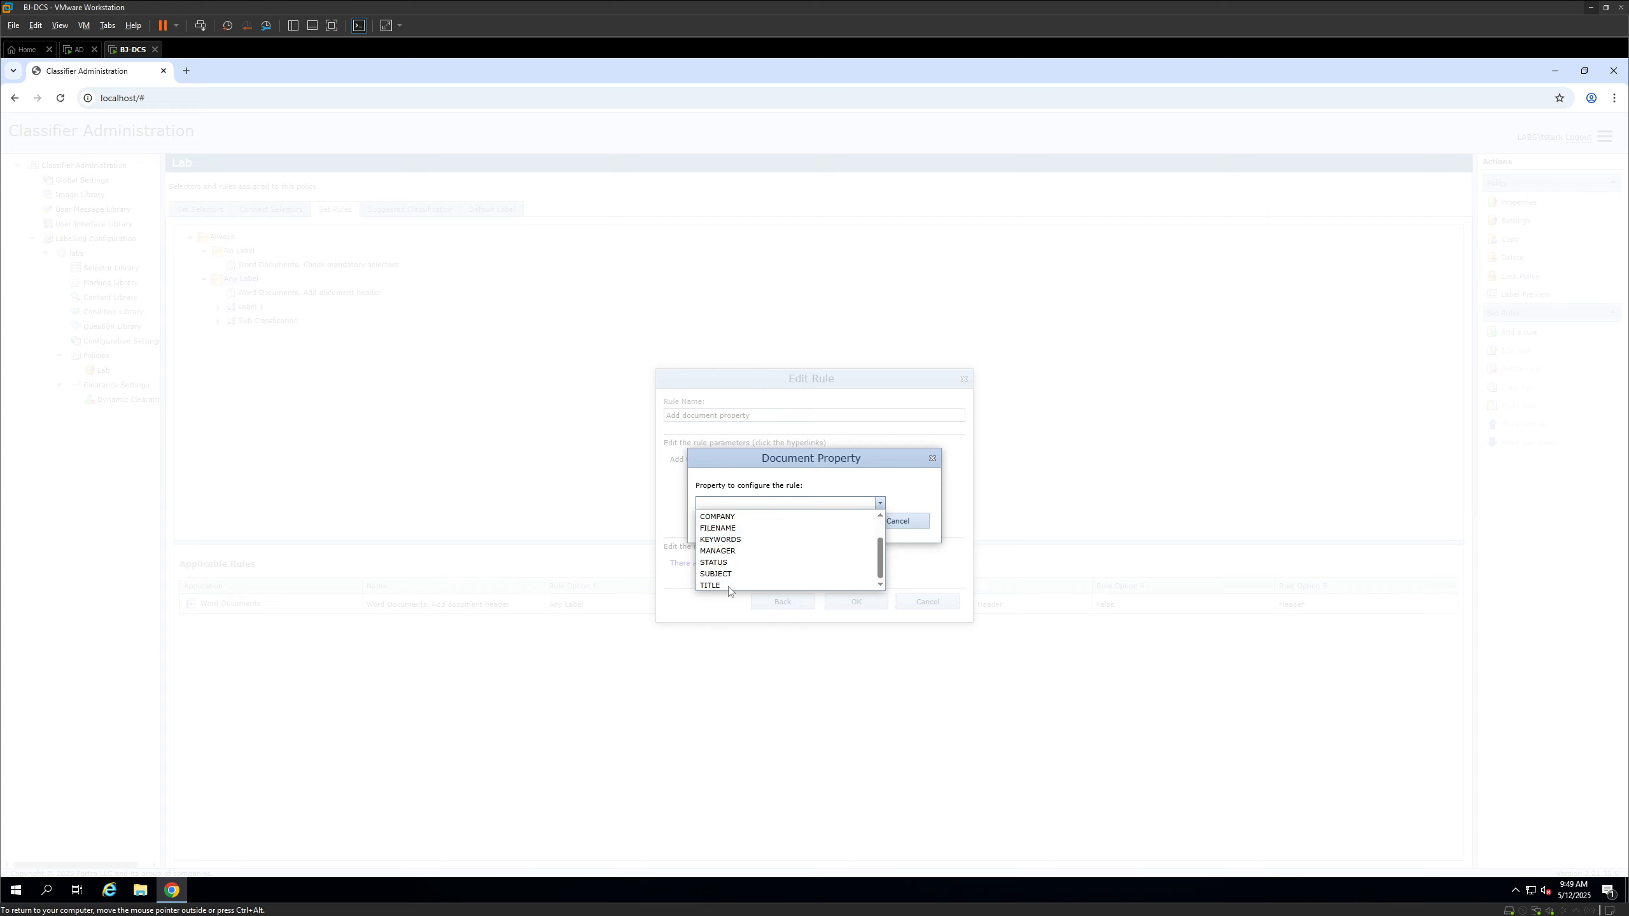
scroll(734, 585, up, 3)
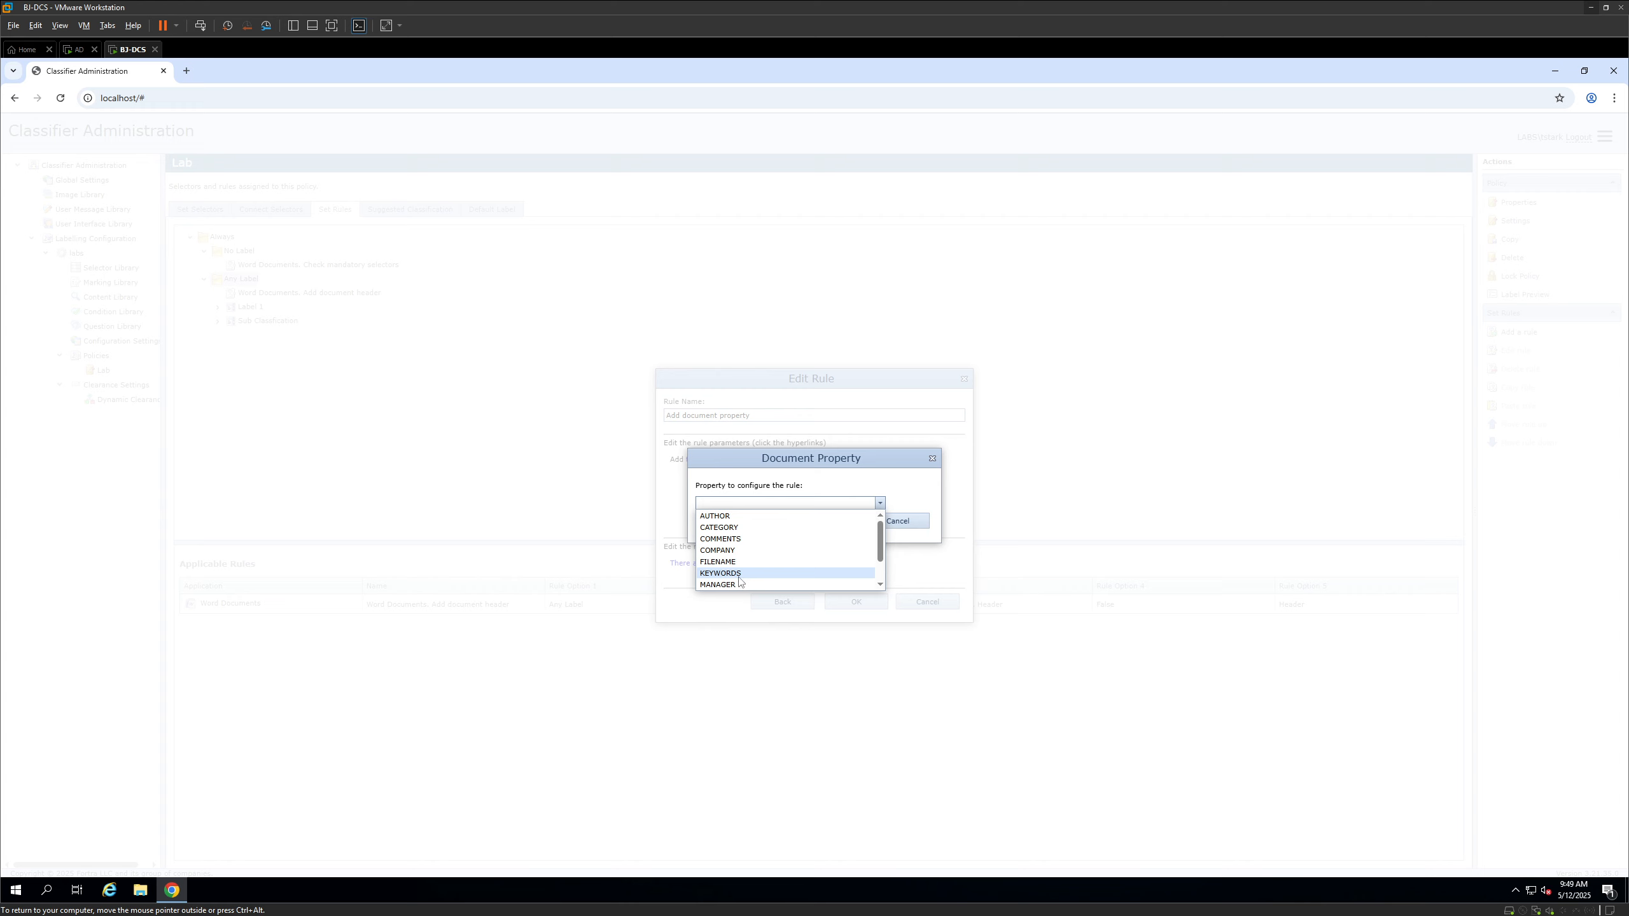
click(754, 575)
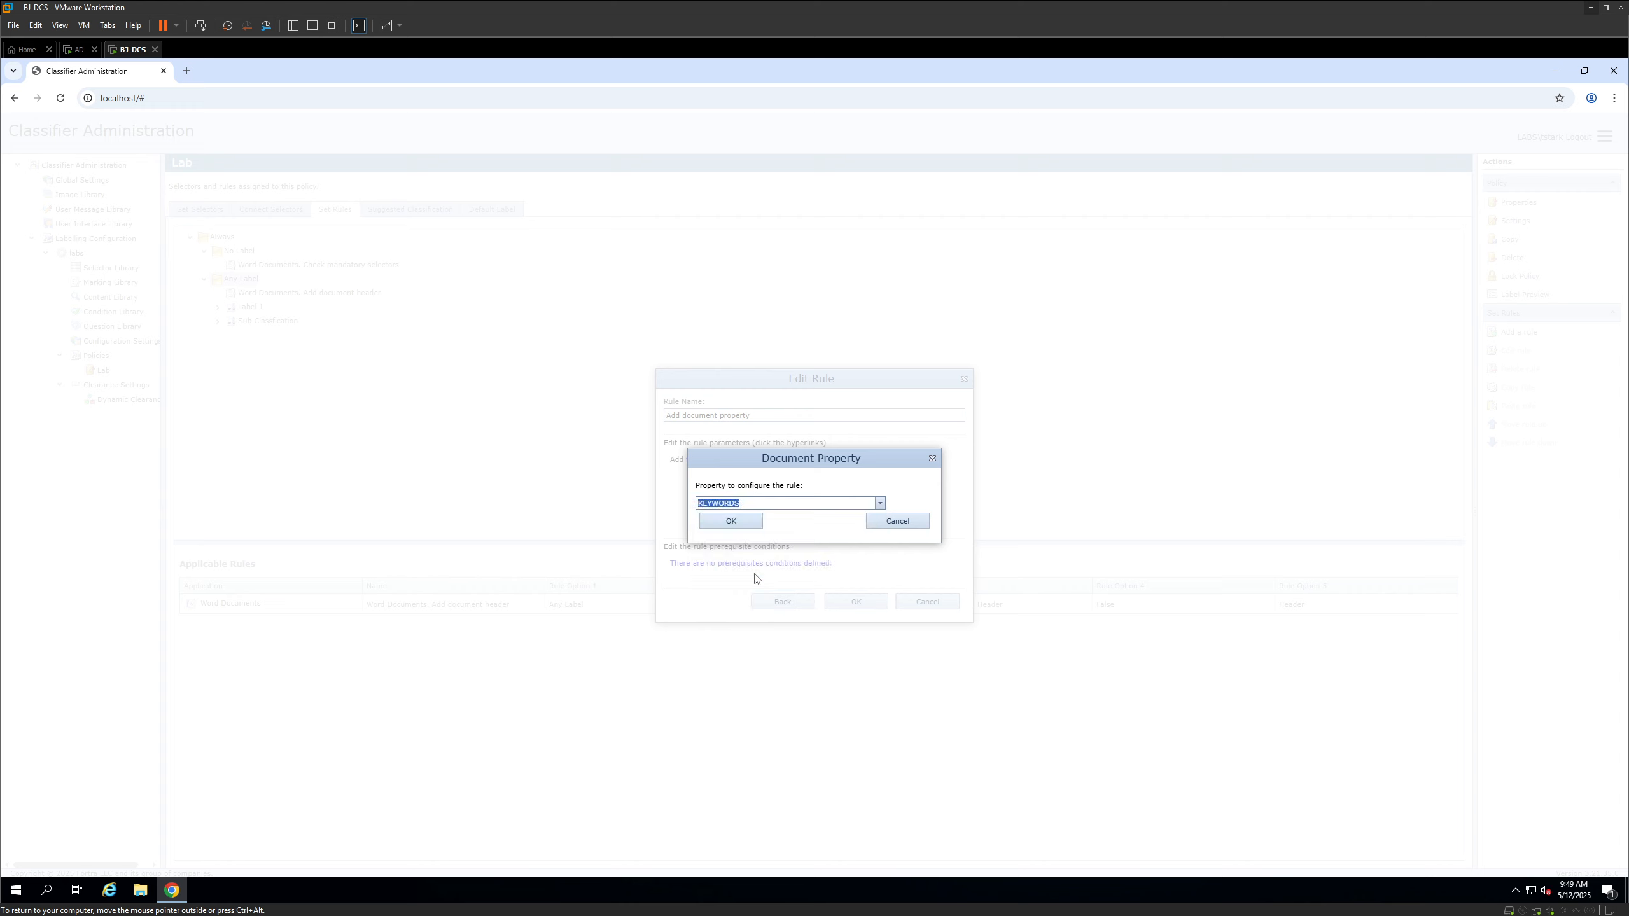
click(735, 529)
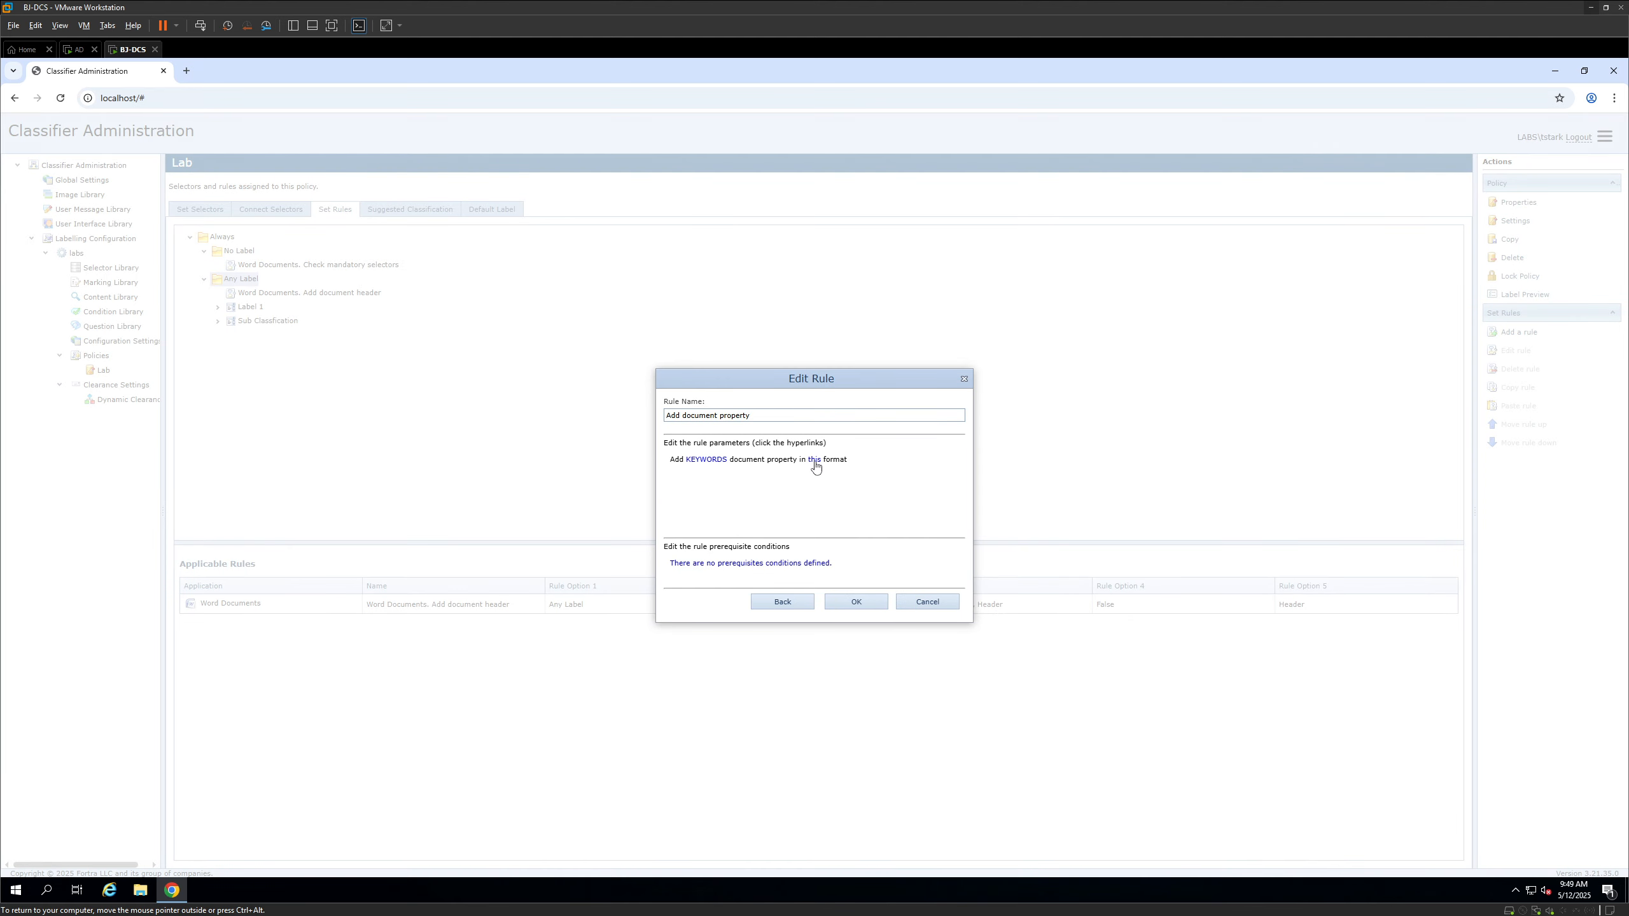
Set the document property rule's format to Metadata and save the rule
click(814, 460)
click(895, 510)
click(786, 537)
click(761, 528)
click(855, 602)
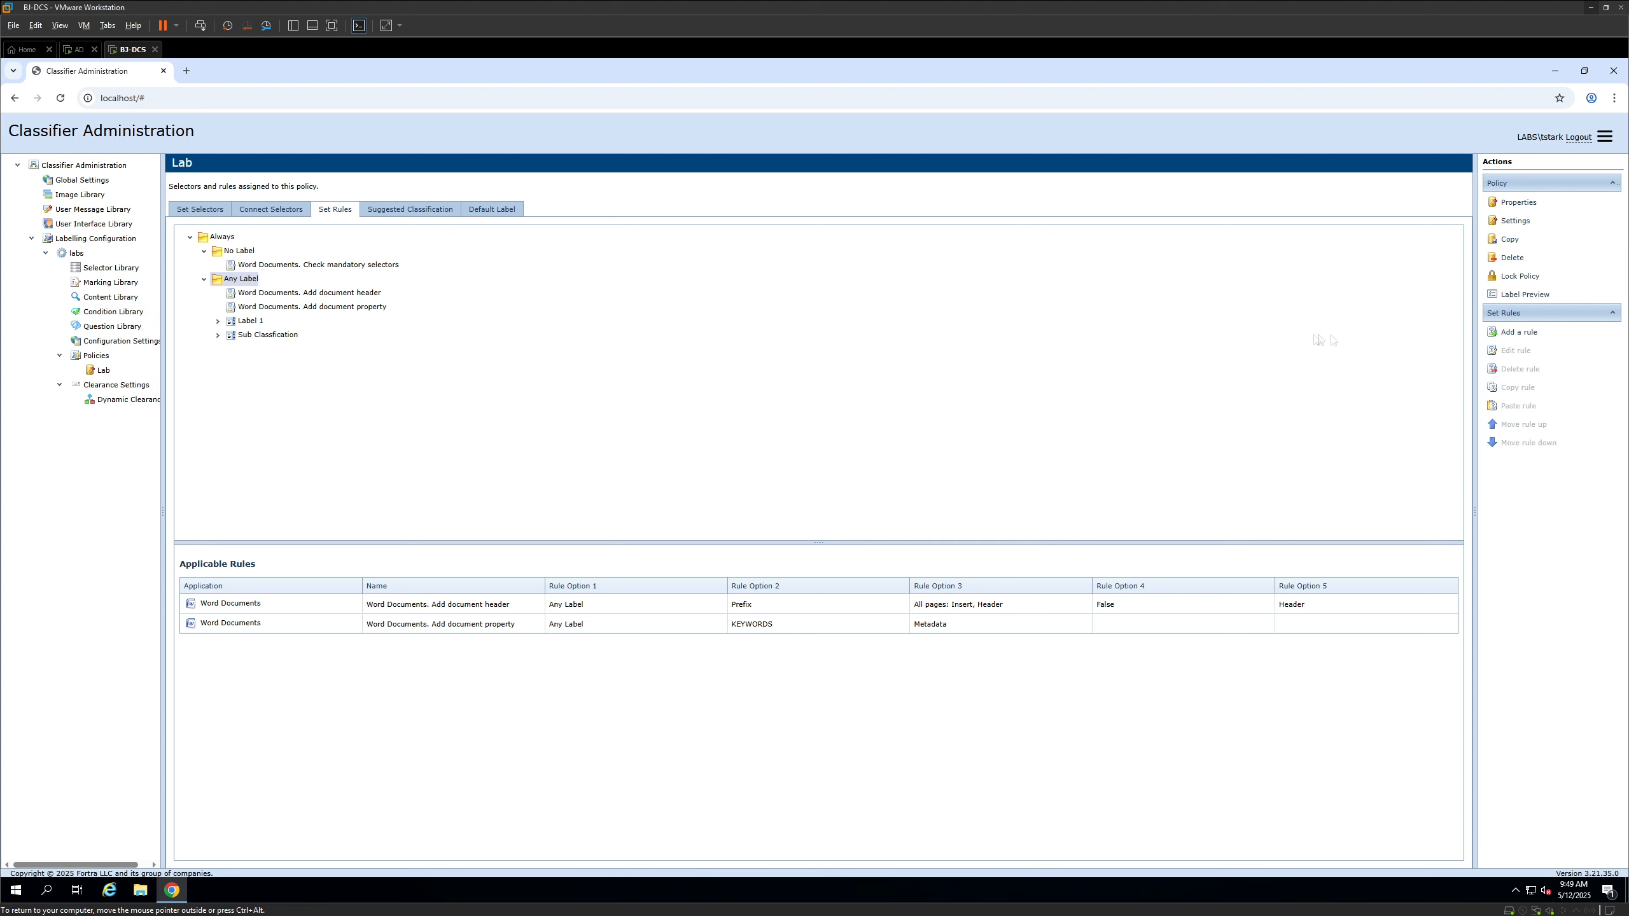
Start a Word Documents rule under Any Label with the check for label change as its action
click(1519, 332)
click(865, 420)
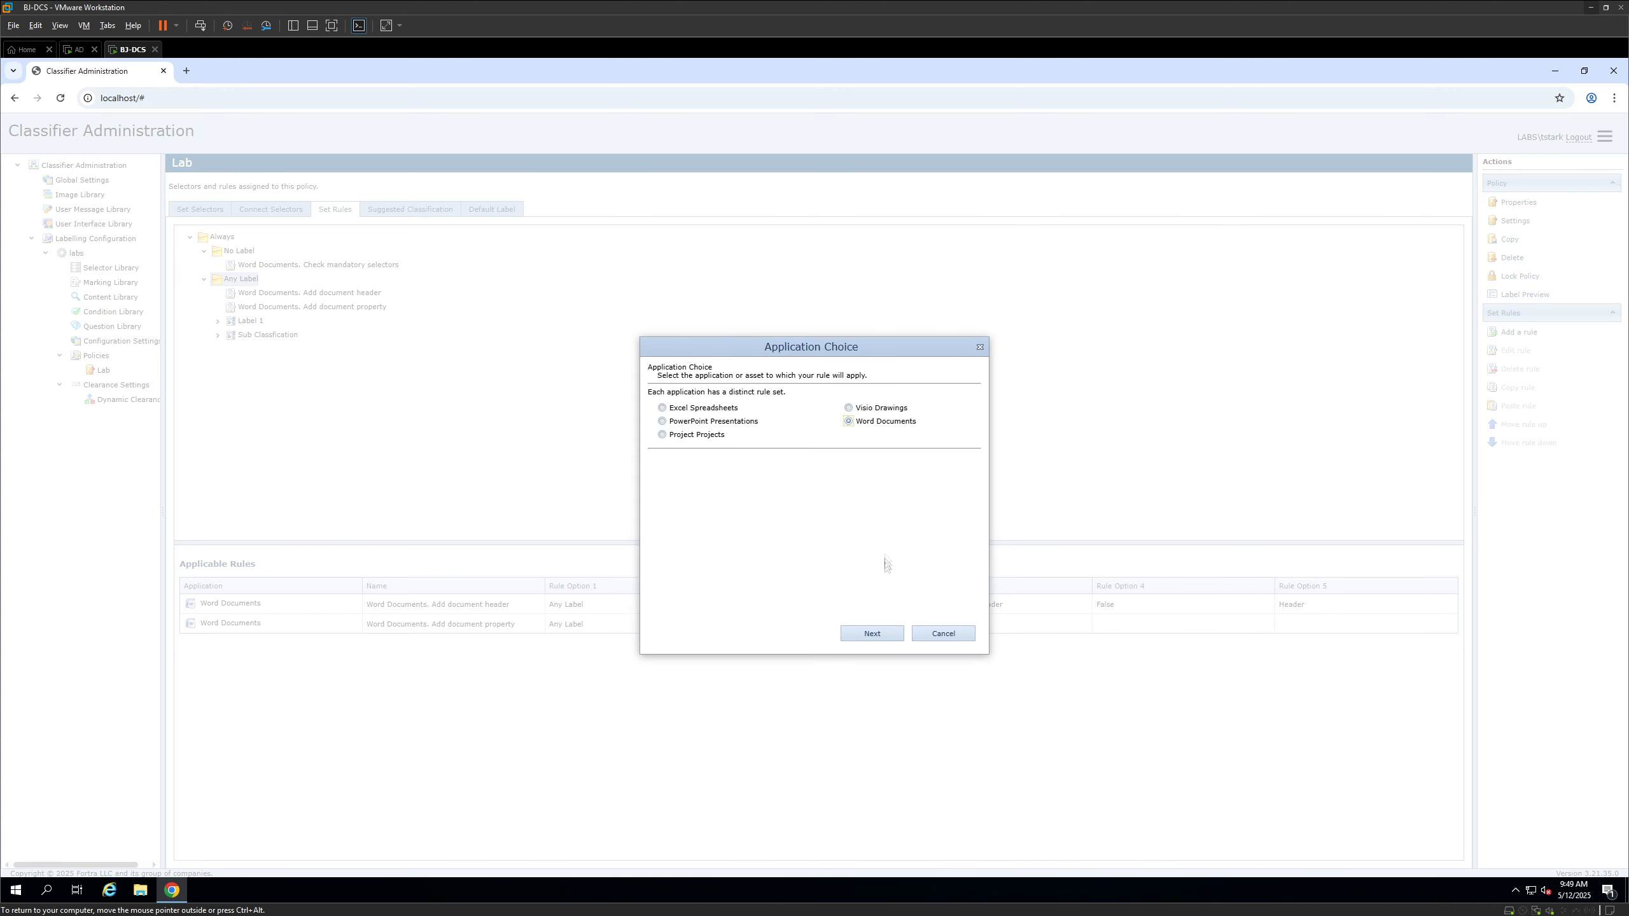
click(881, 635)
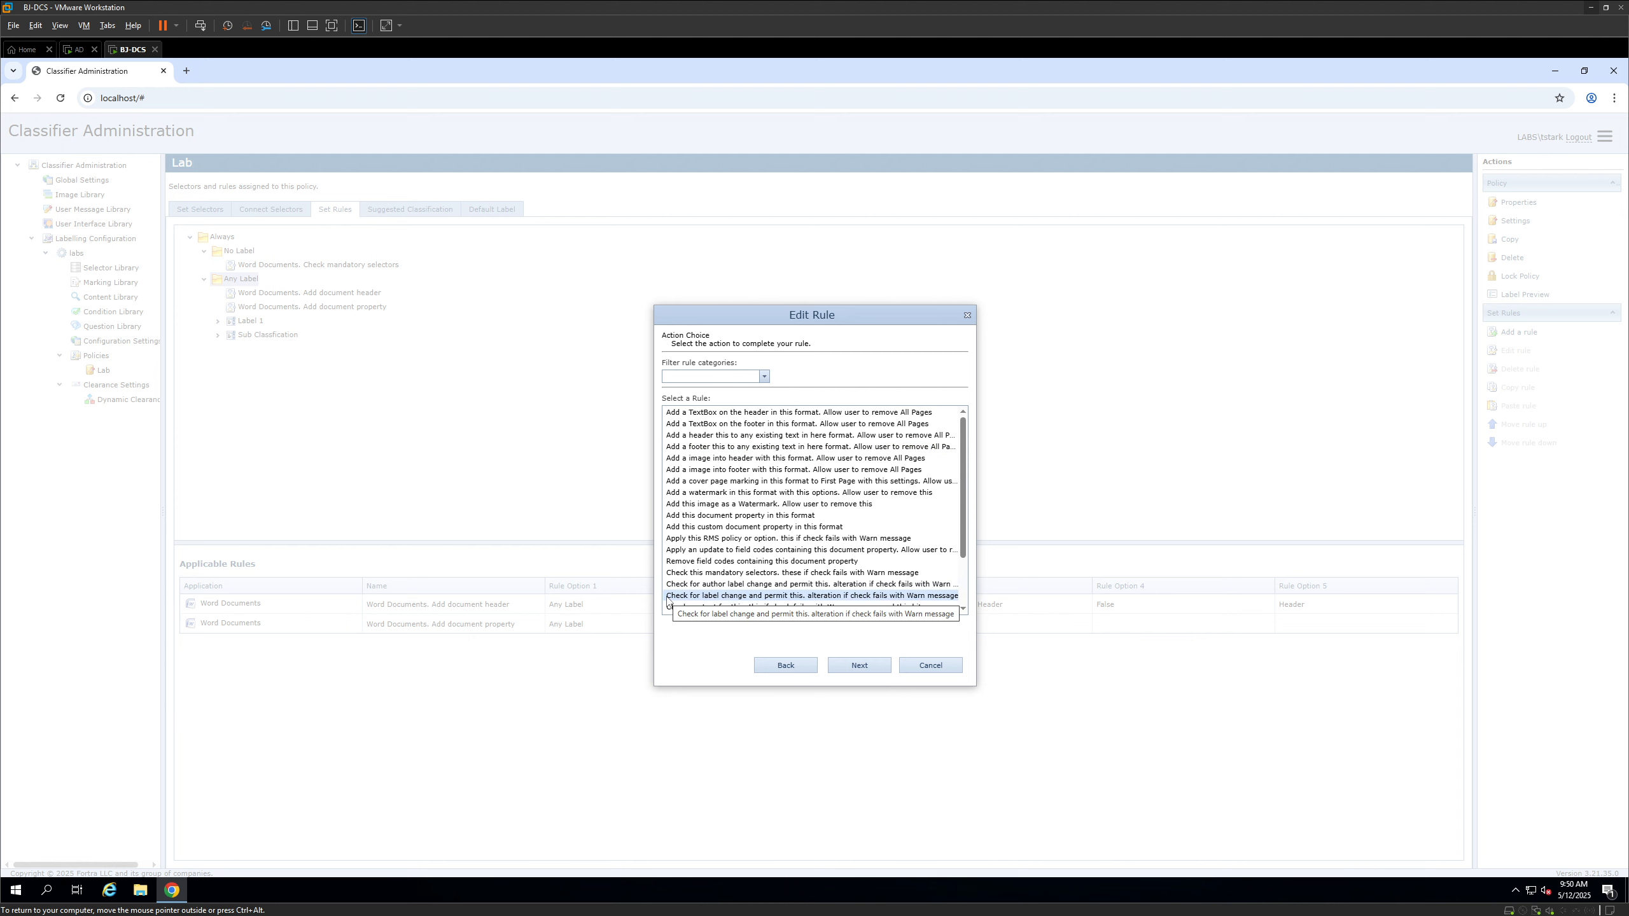
click(728, 597)
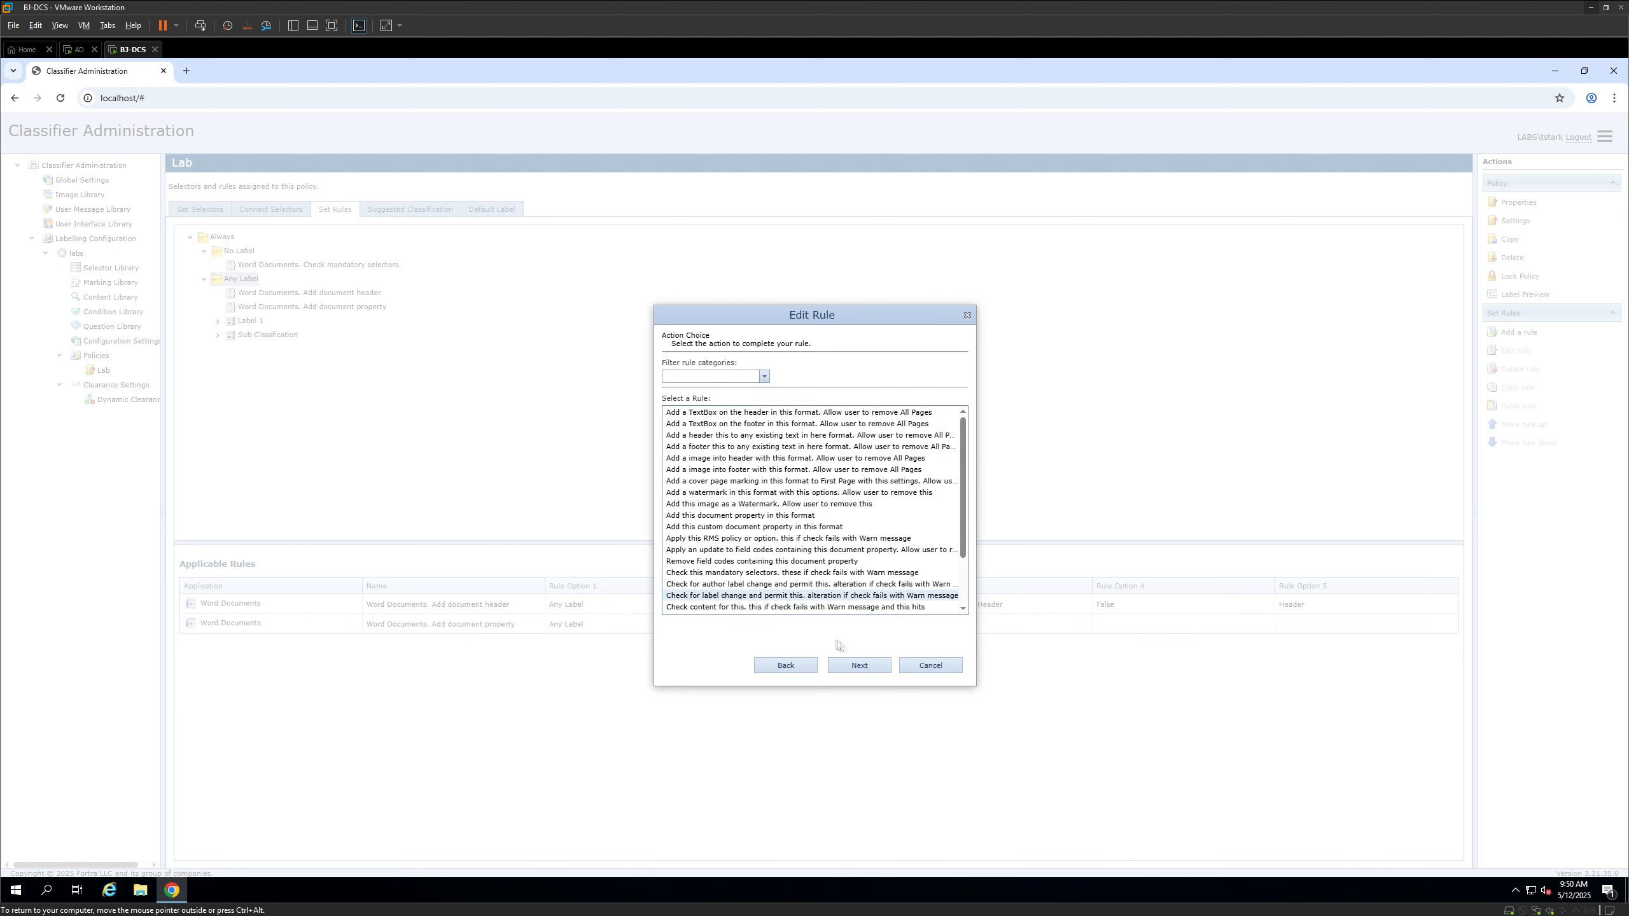
click(858, 666)
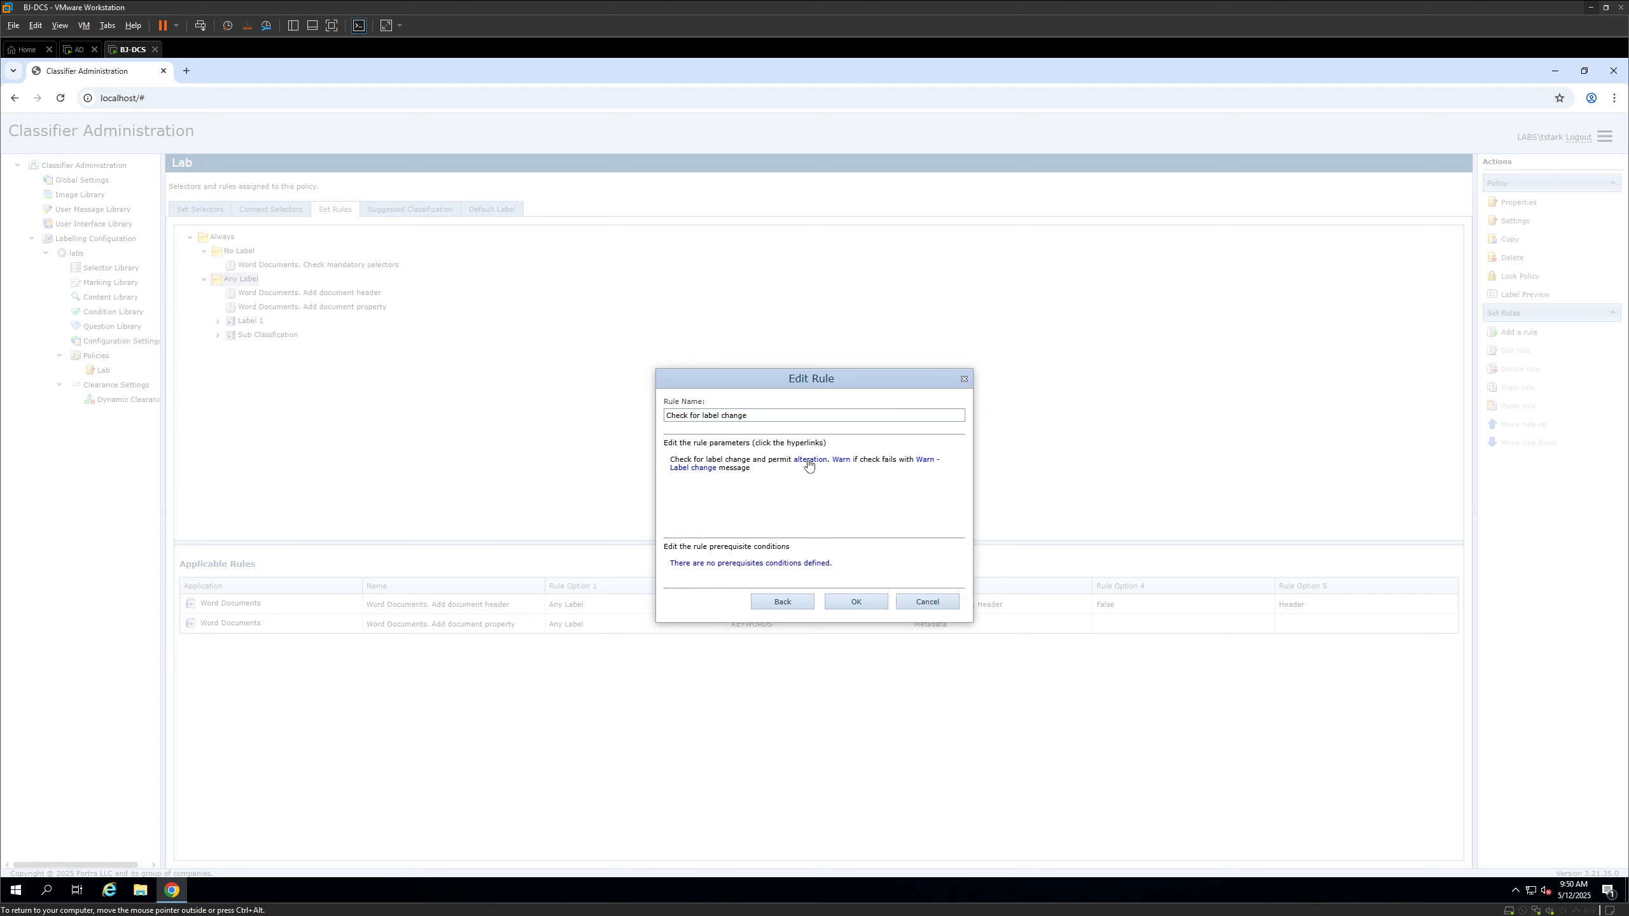
Permit only Upgrade changes for the Label 1 selector in the label change rule
drag(670, 460, 782, 469)
click(793, 484)
click(809, 460)
click(924, 474)
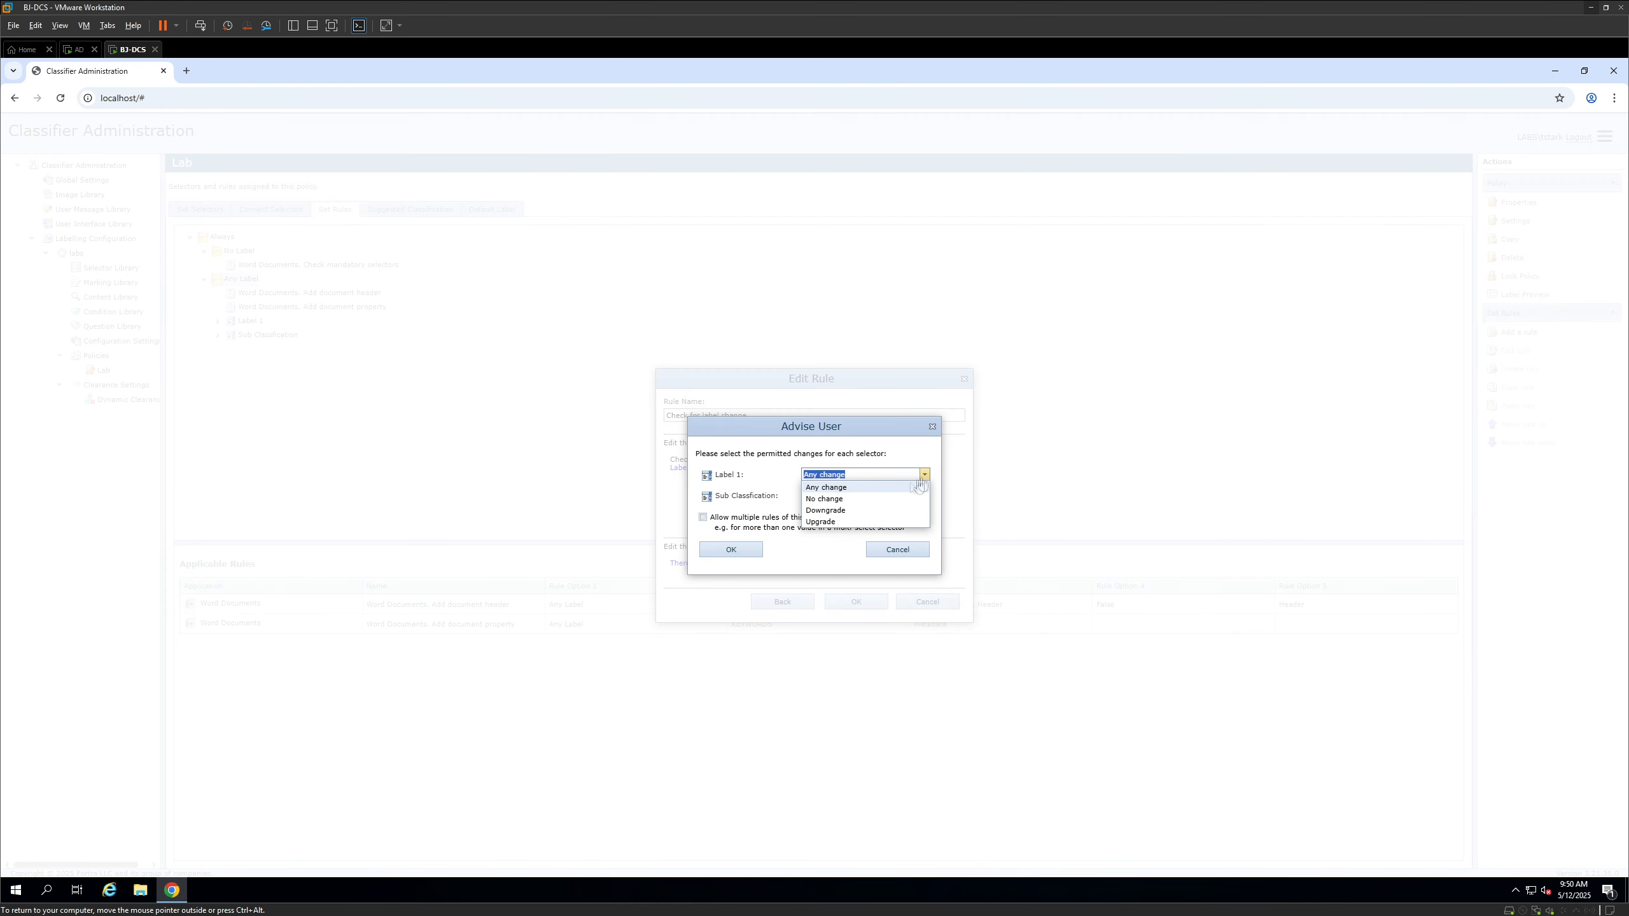
click(823, 521)
click(731, 550)
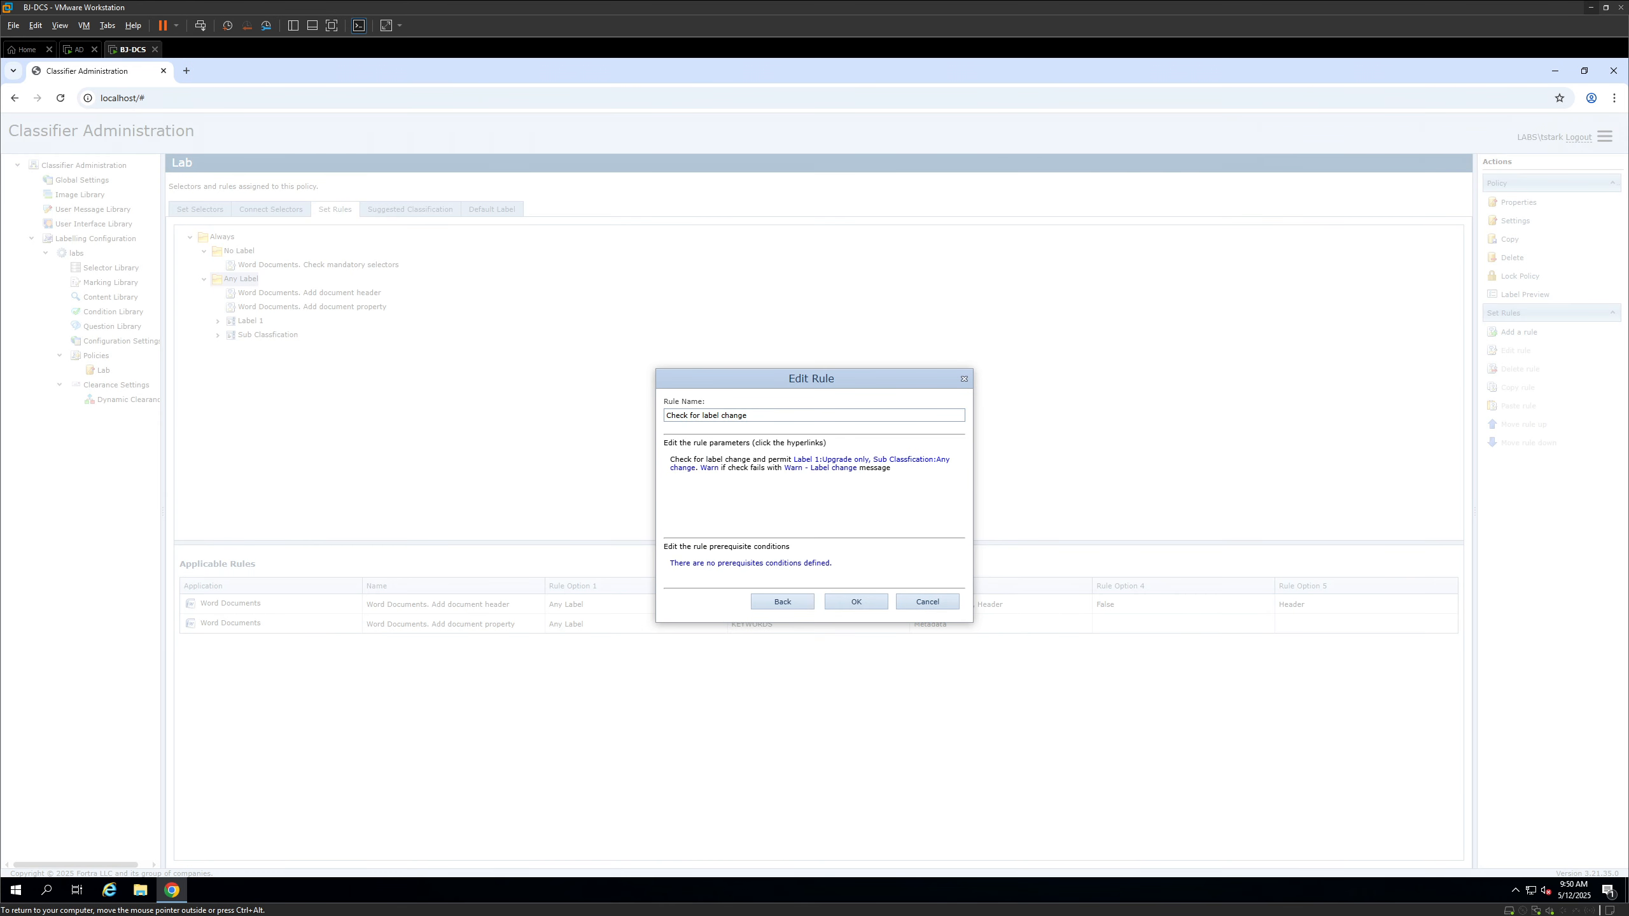
Set the label change rule to Prevent if the check fails, and save the rule
click(709, 468)
click(848, 505)
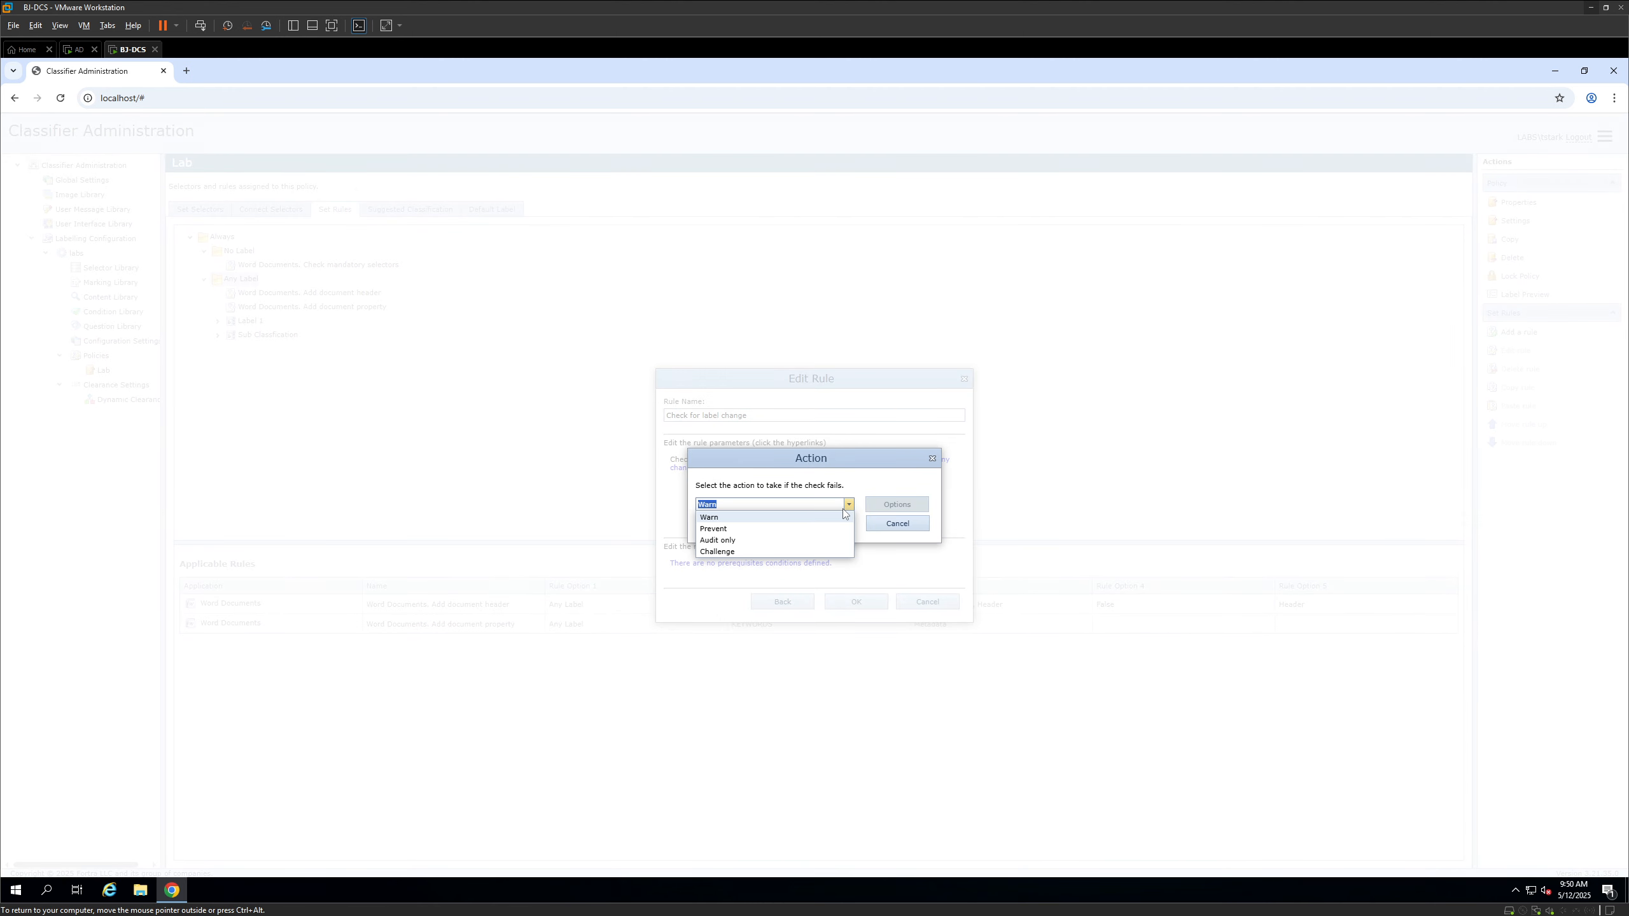
click(776, 532)
click(729, 525)
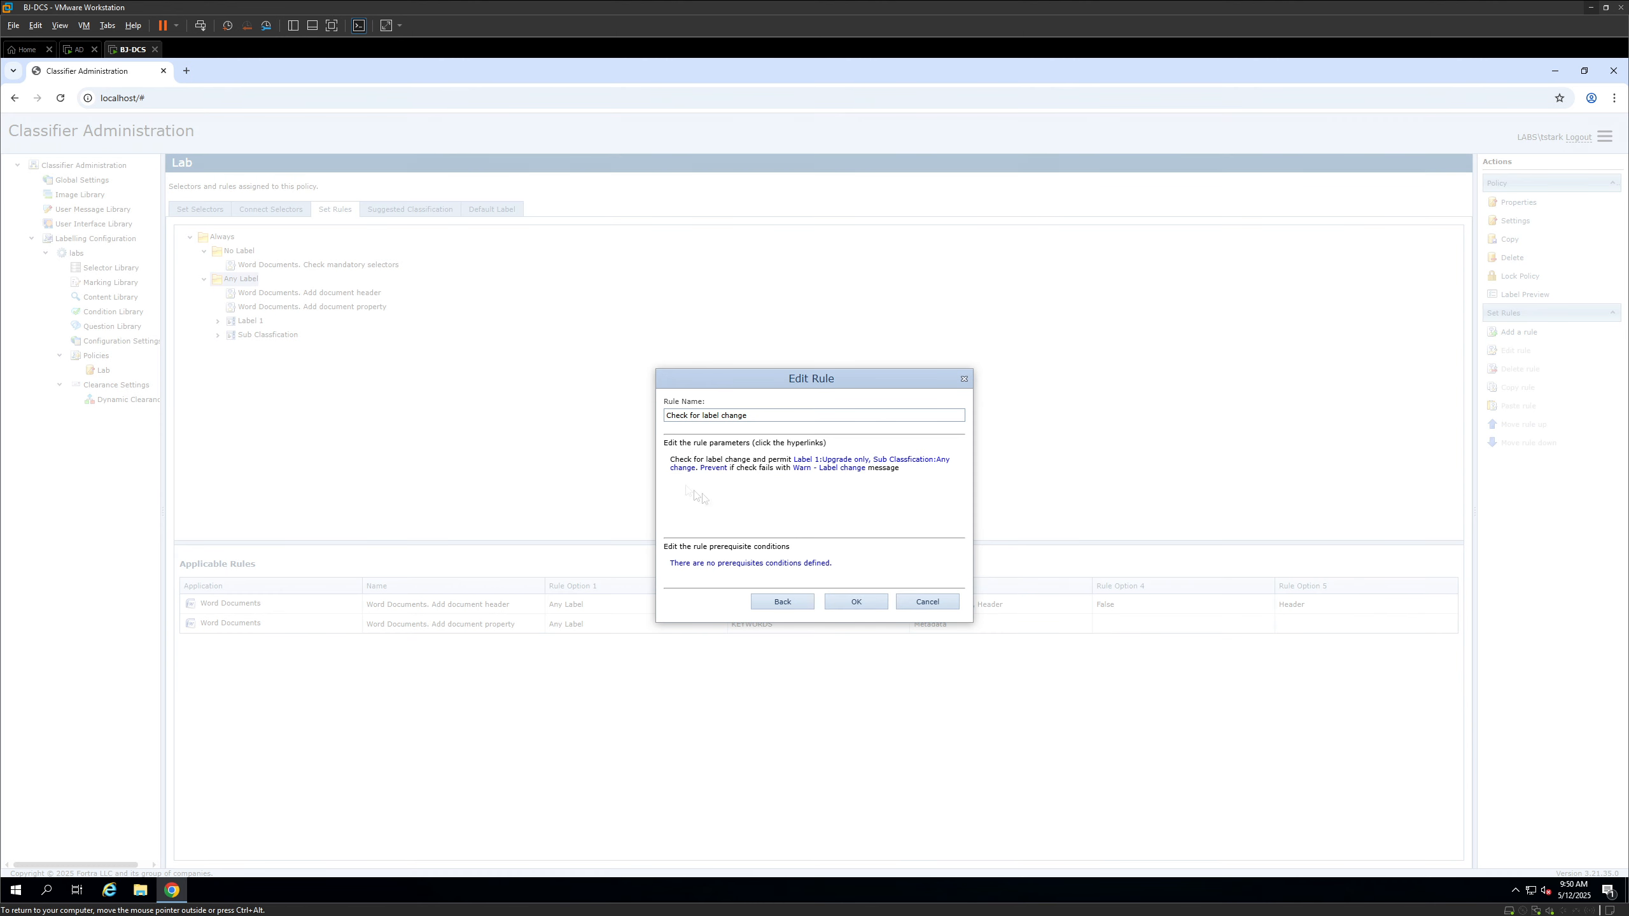
click(857, 602)
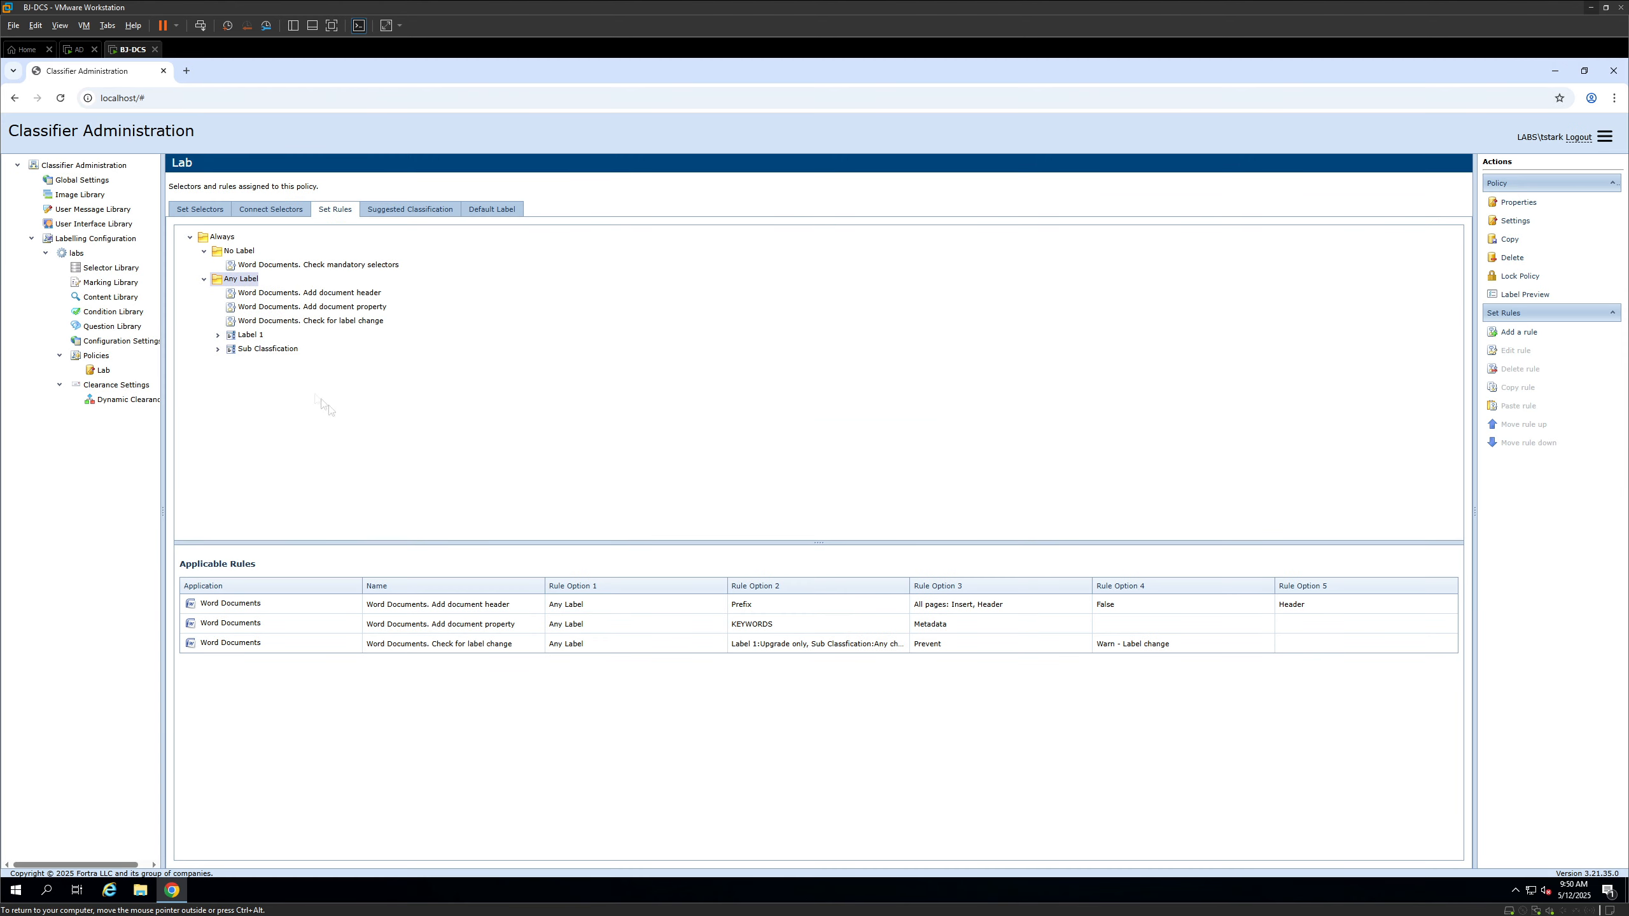
Start another Word Documents rule under Any Label that checks for label change, with the Admin Downgrade condition as its prerequisite
click(1517, 332)
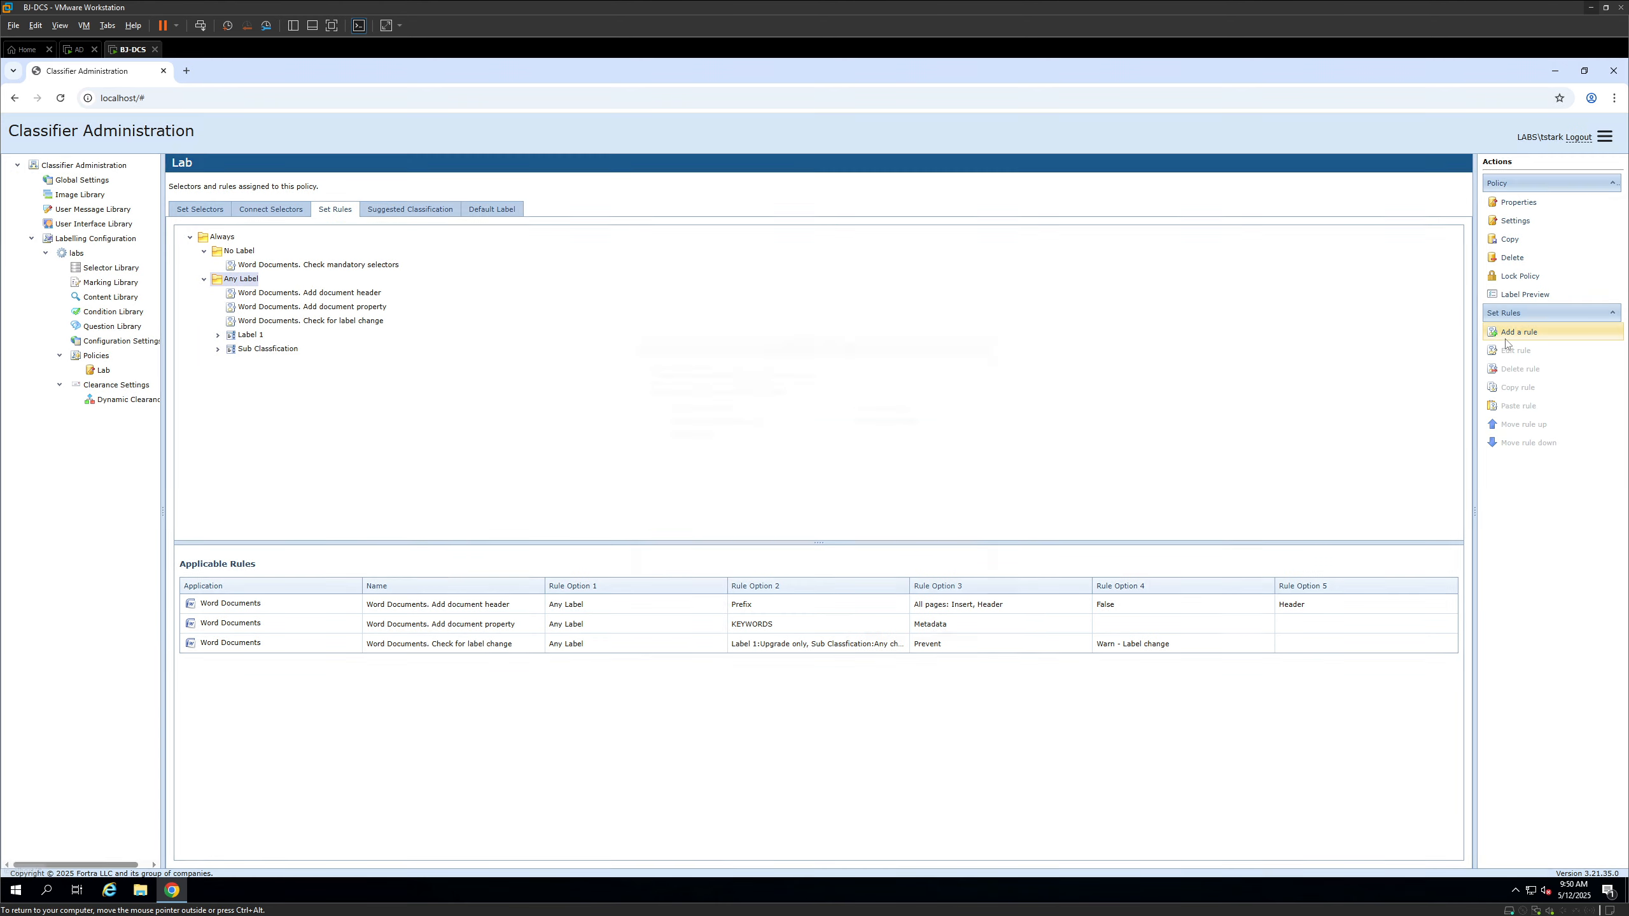
click(848, 422)
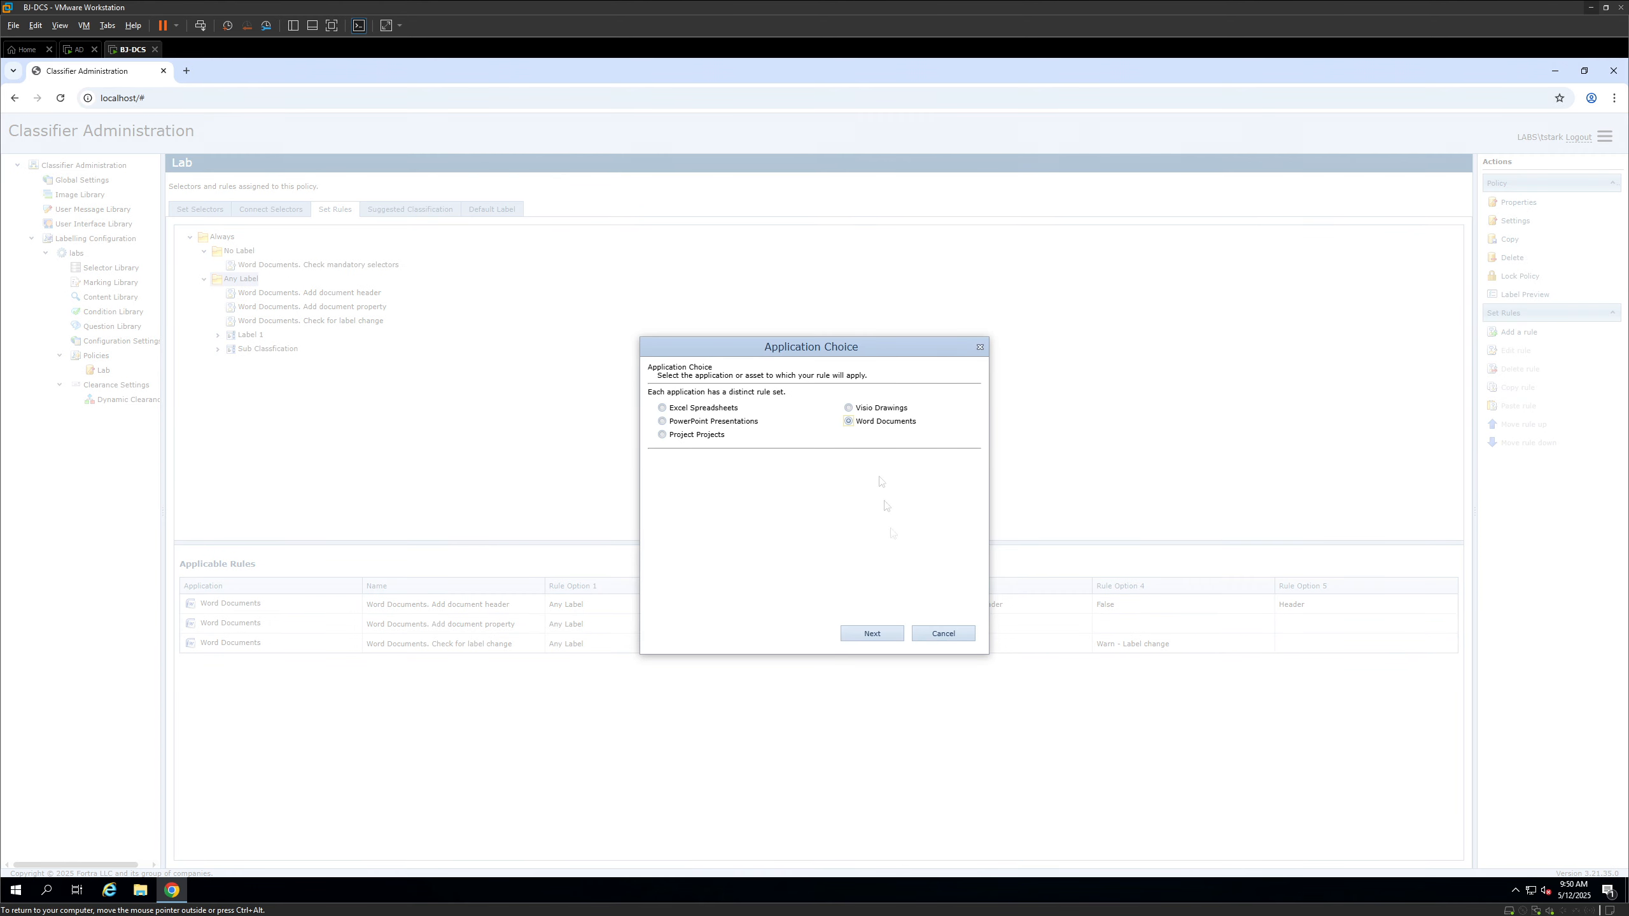
click(873, 633)
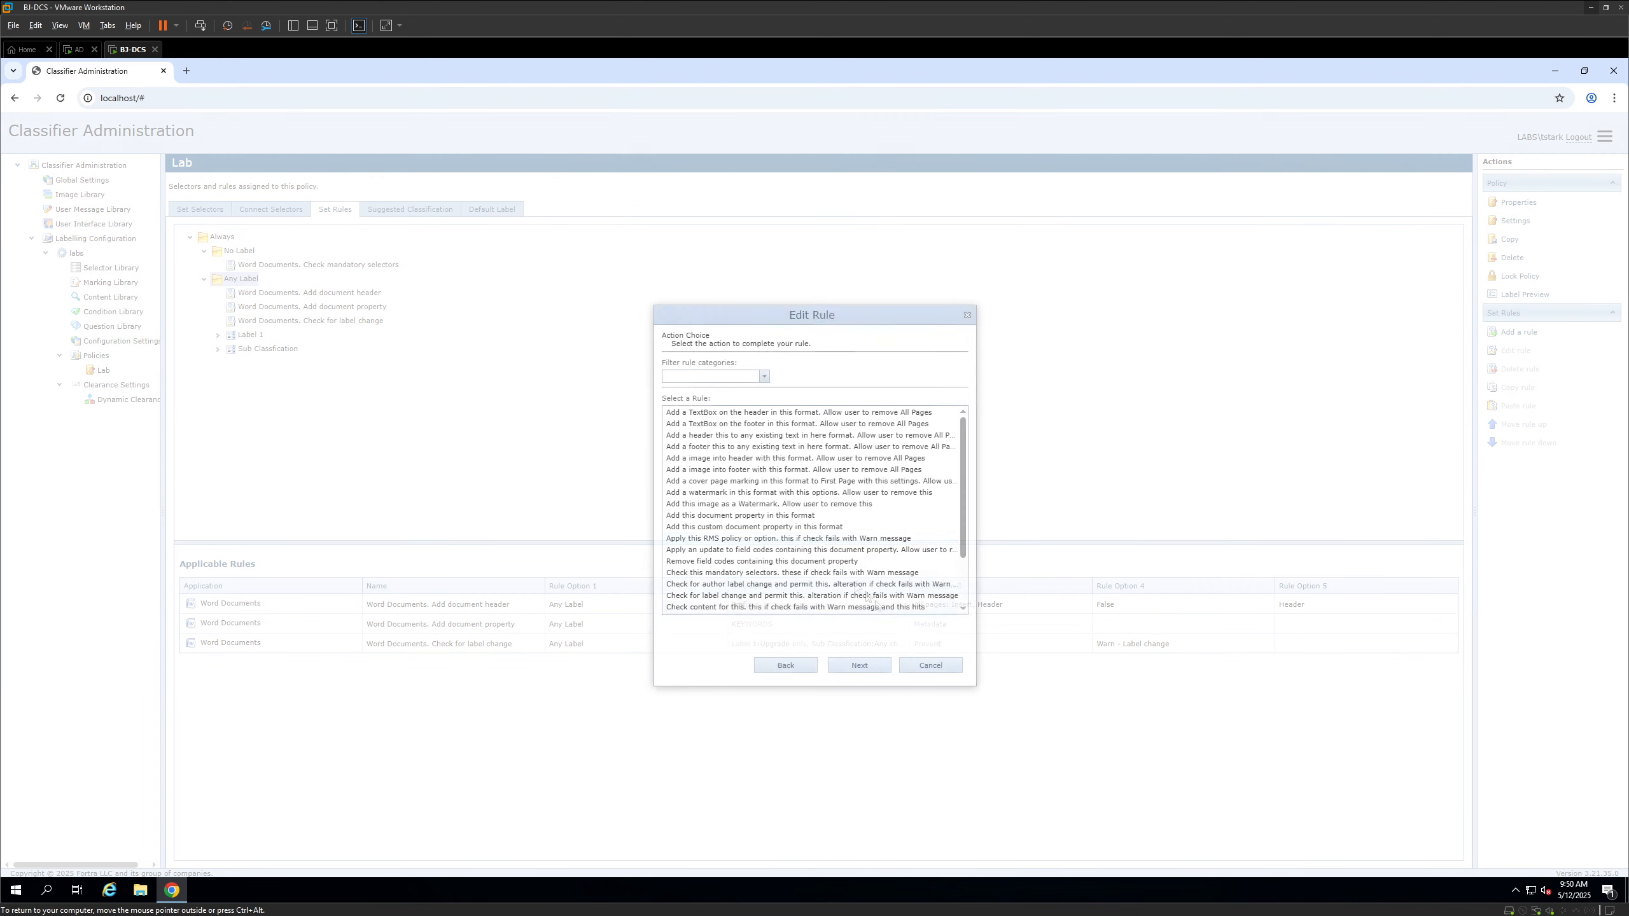
click(699, 595)
click(859, 668)
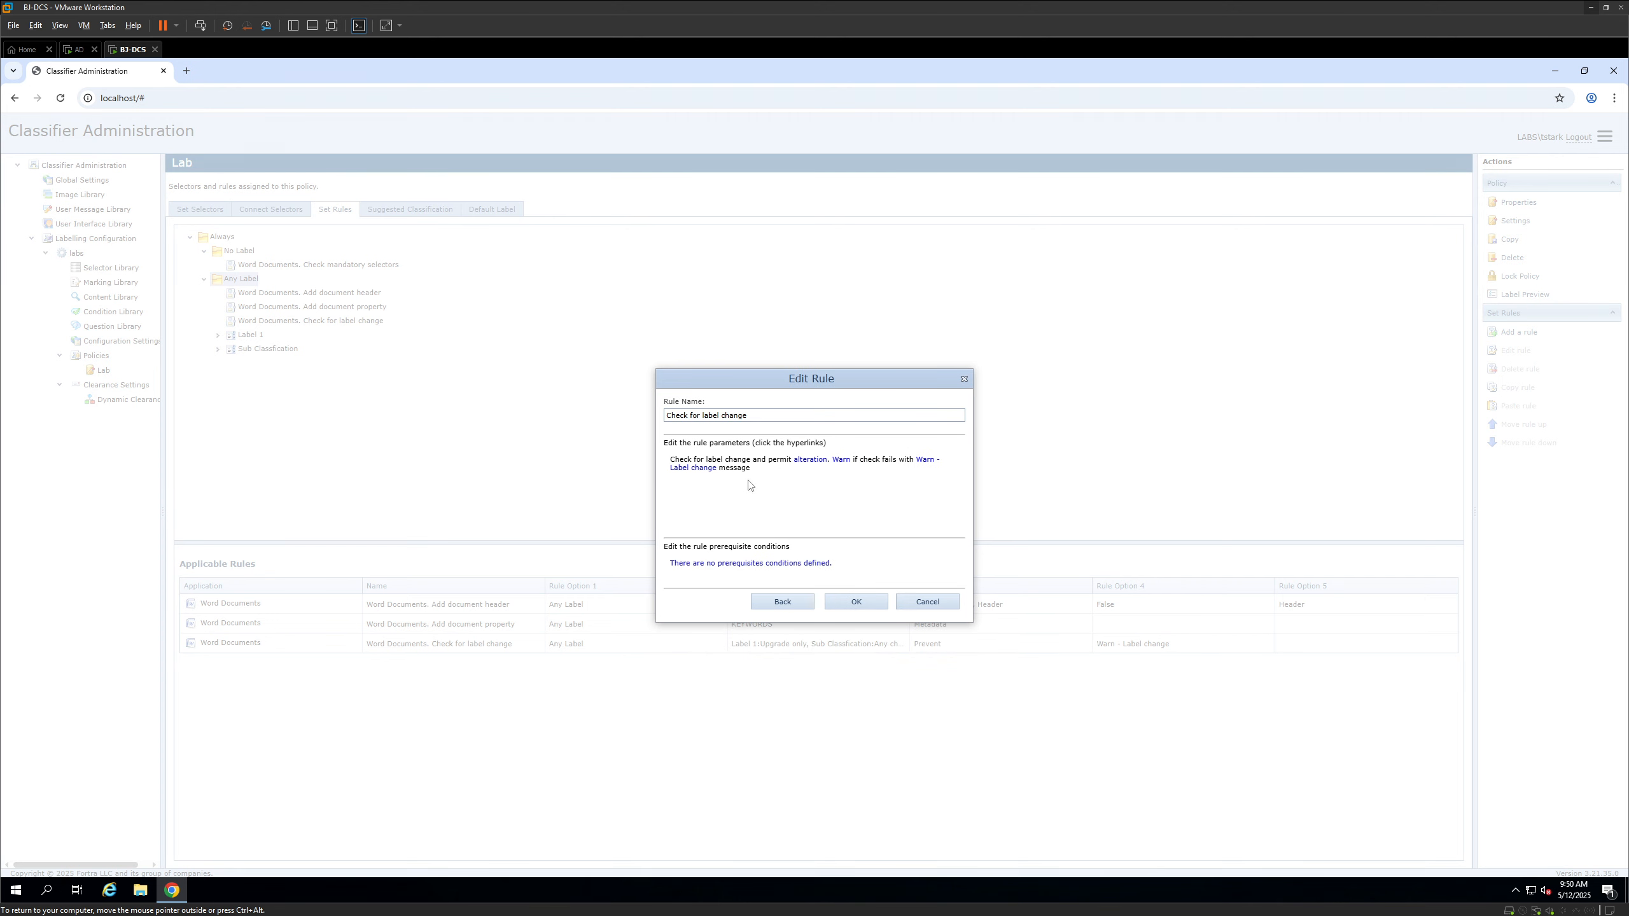
click(680, 564)
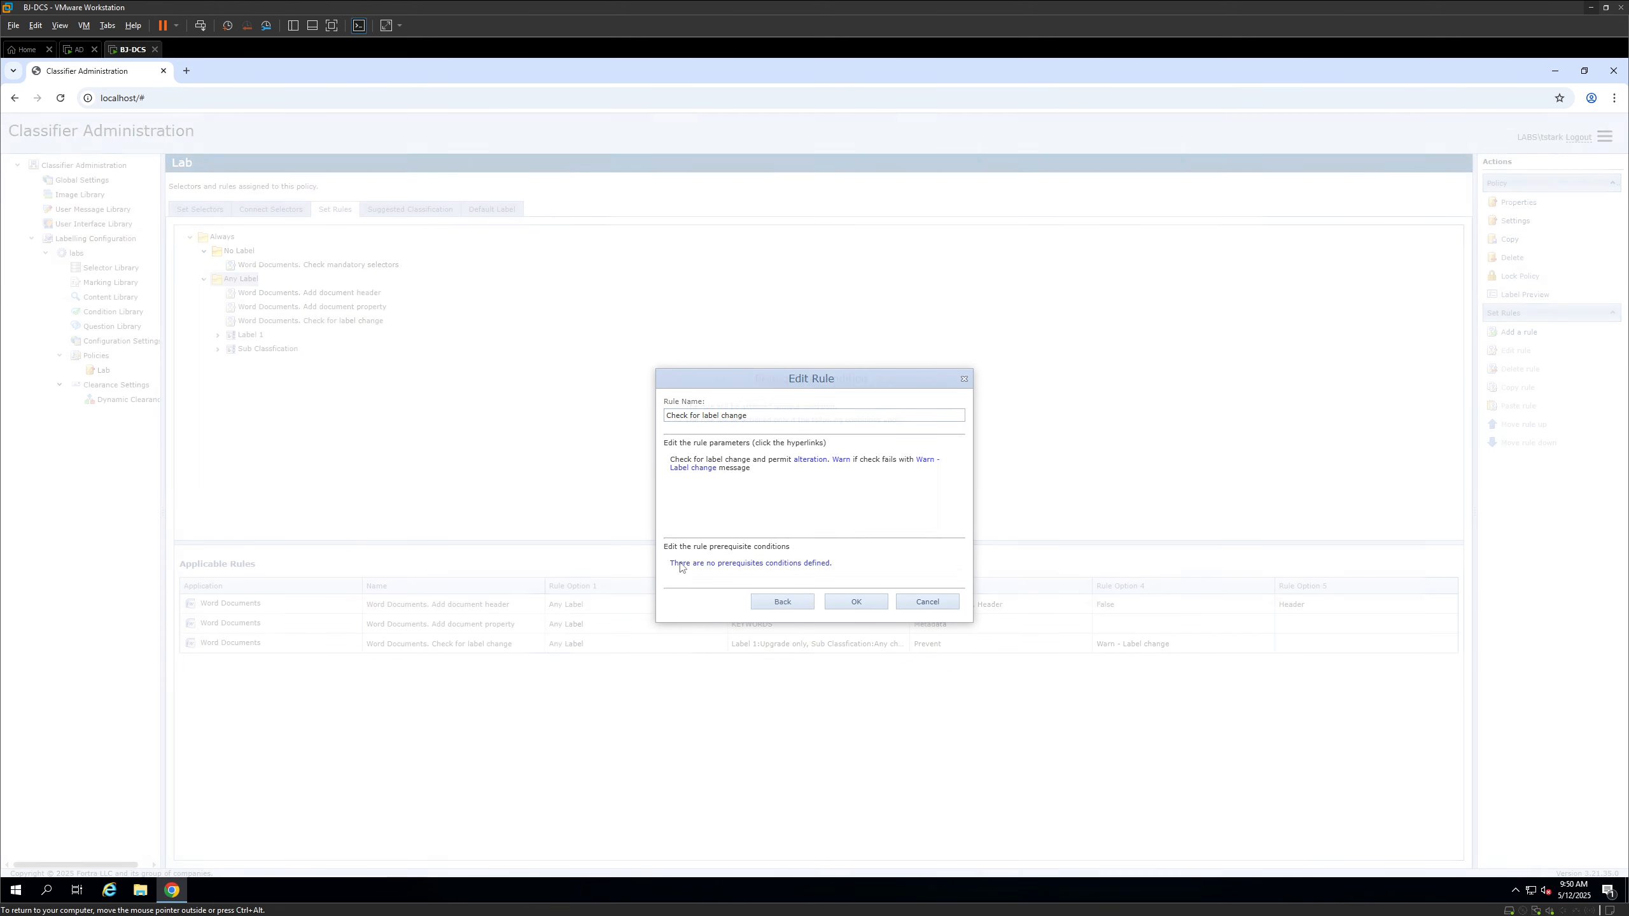
click(675, 421)
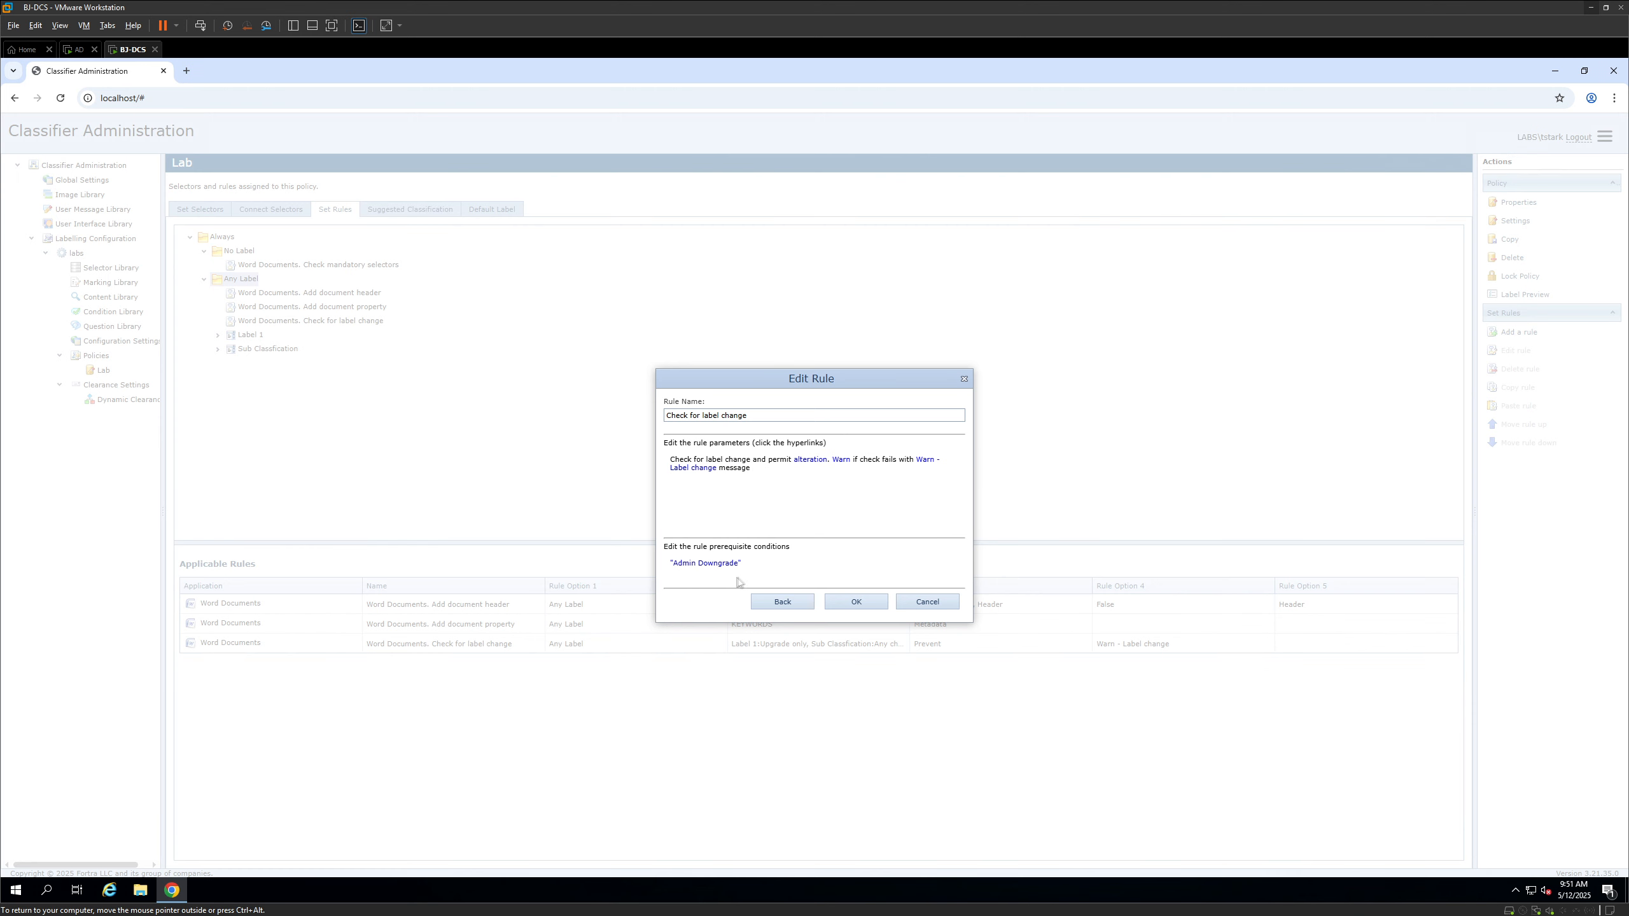
Permit Any change for both the Label 1 and Sub Classification selectors in the new label change rule
click(807, 460)
click(923, 474)
click(834, 488)
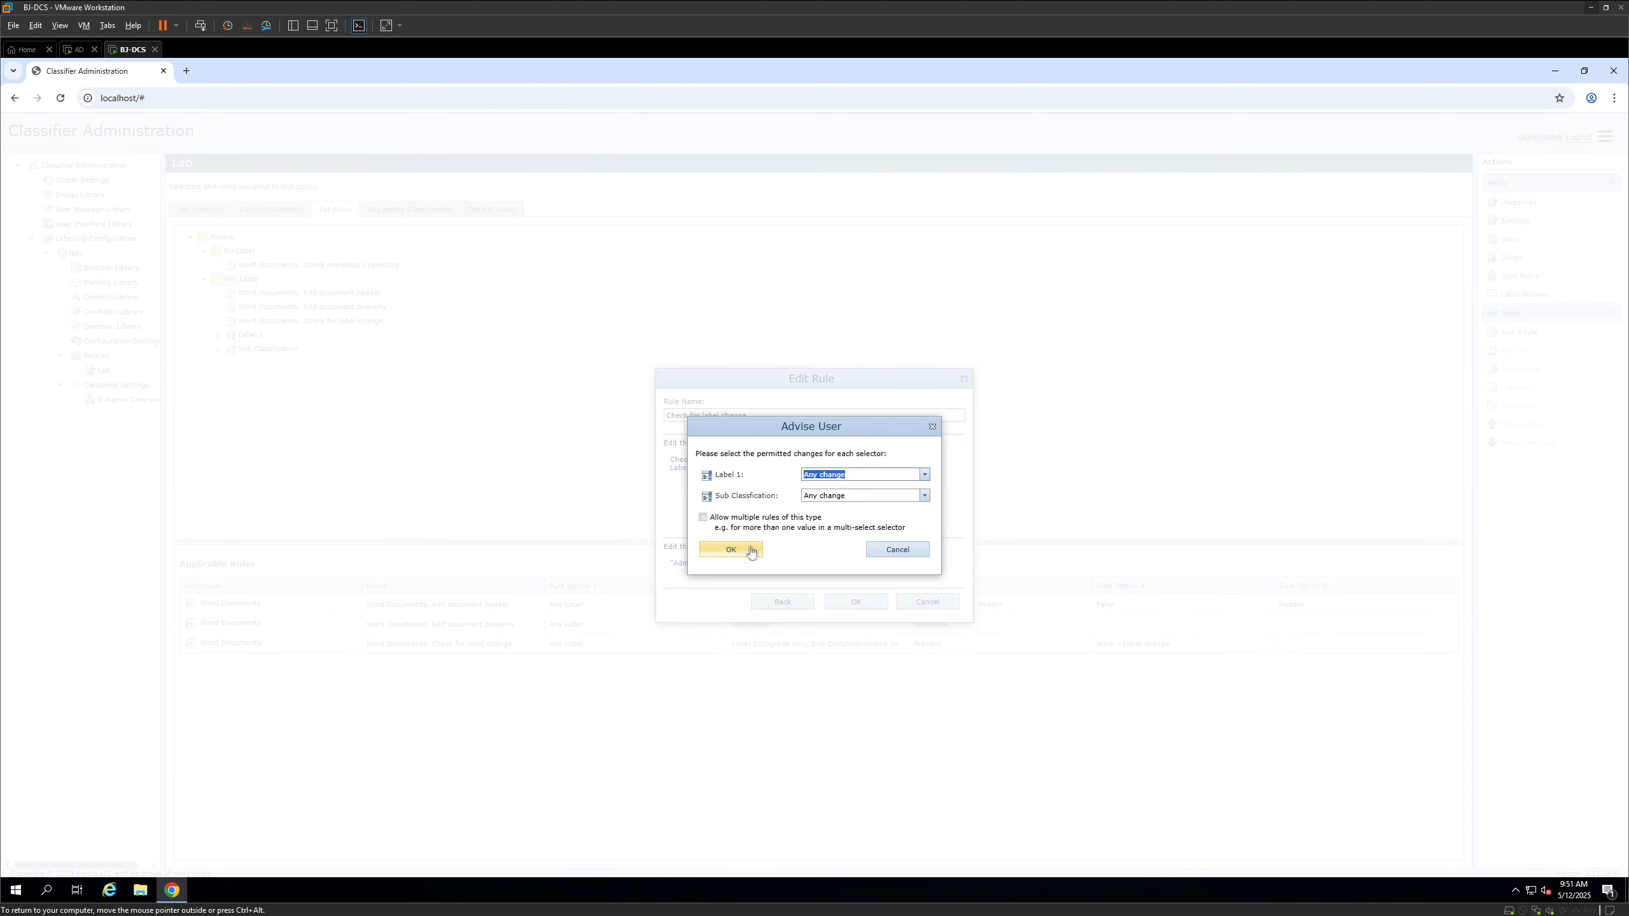
click(754, 550)
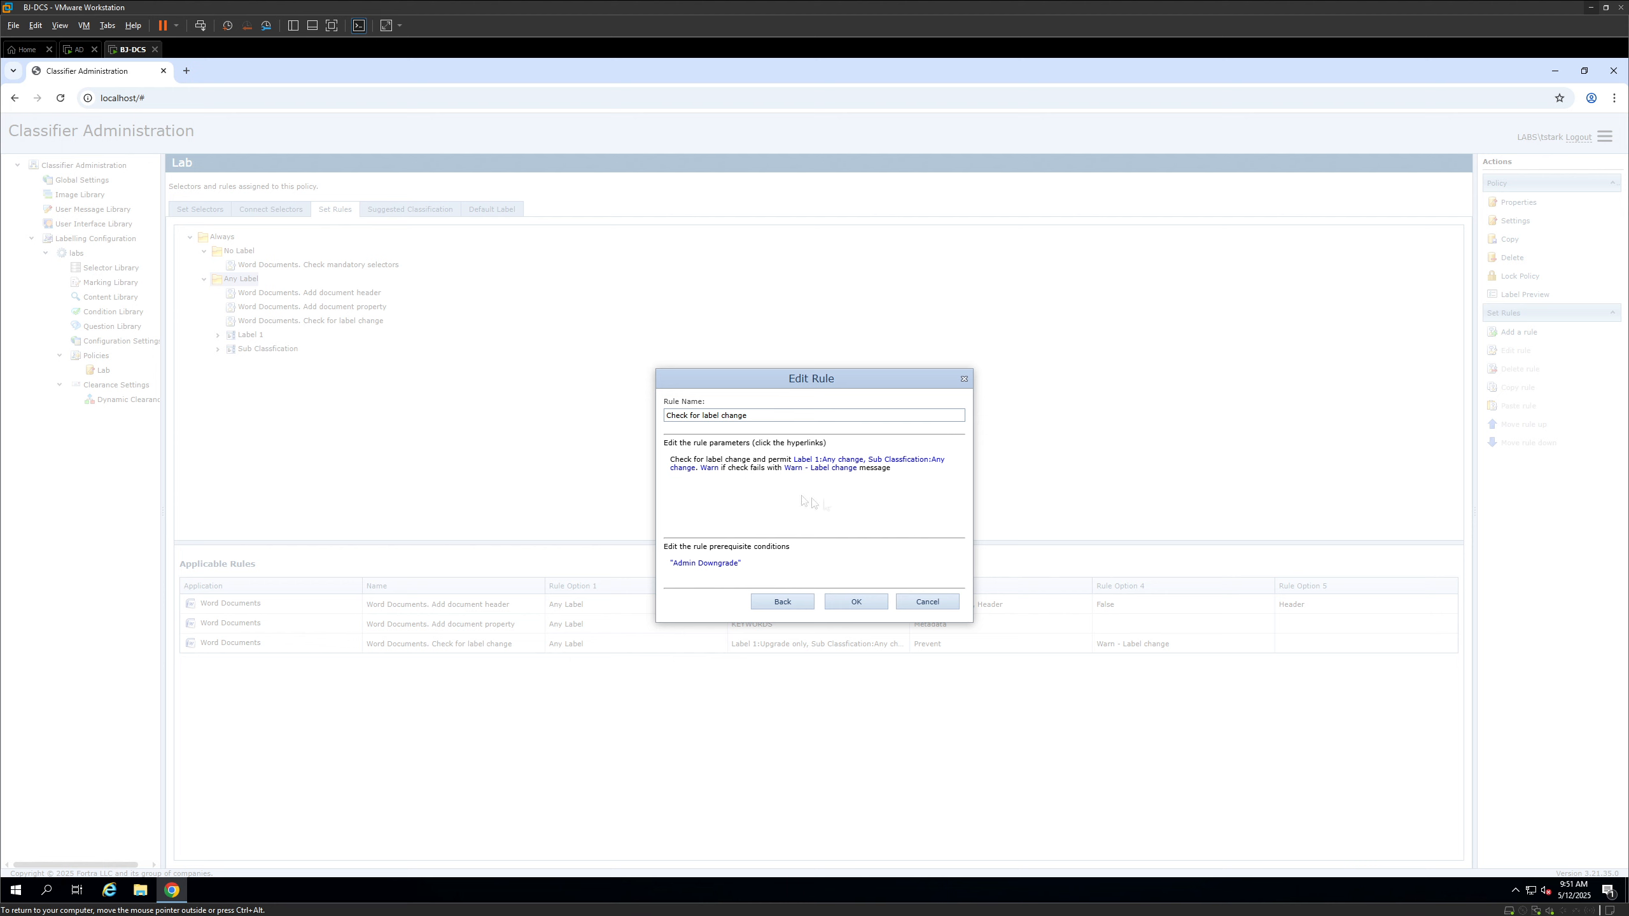
Keep Warn as the action if the label change check fails, and save the rule
click(711, 473)
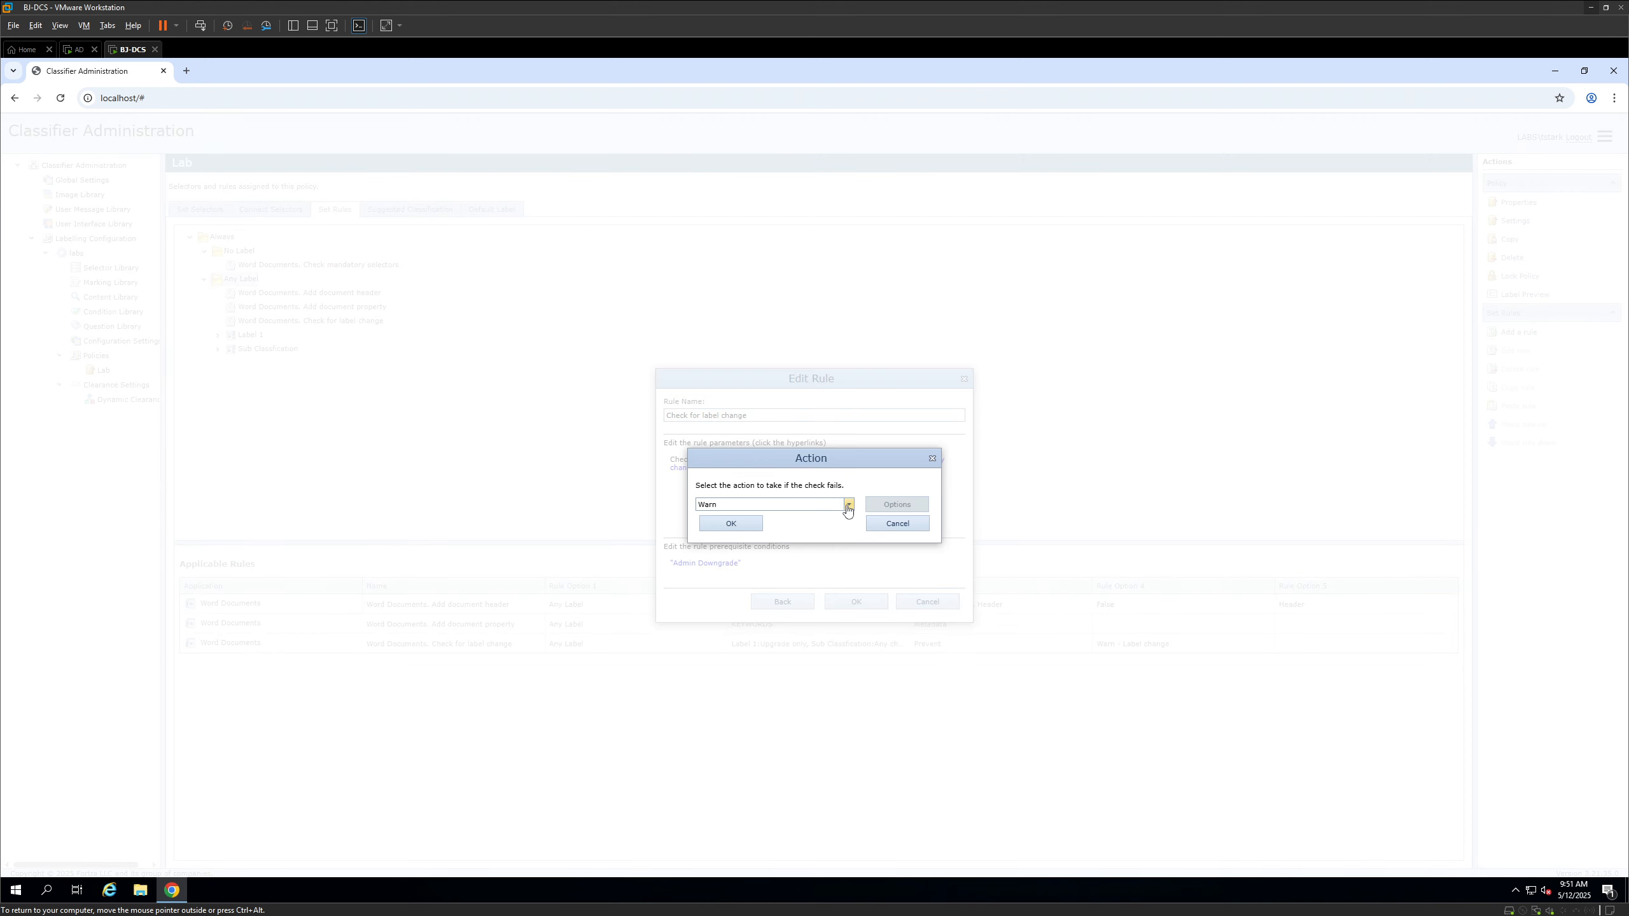
click(734, 523)
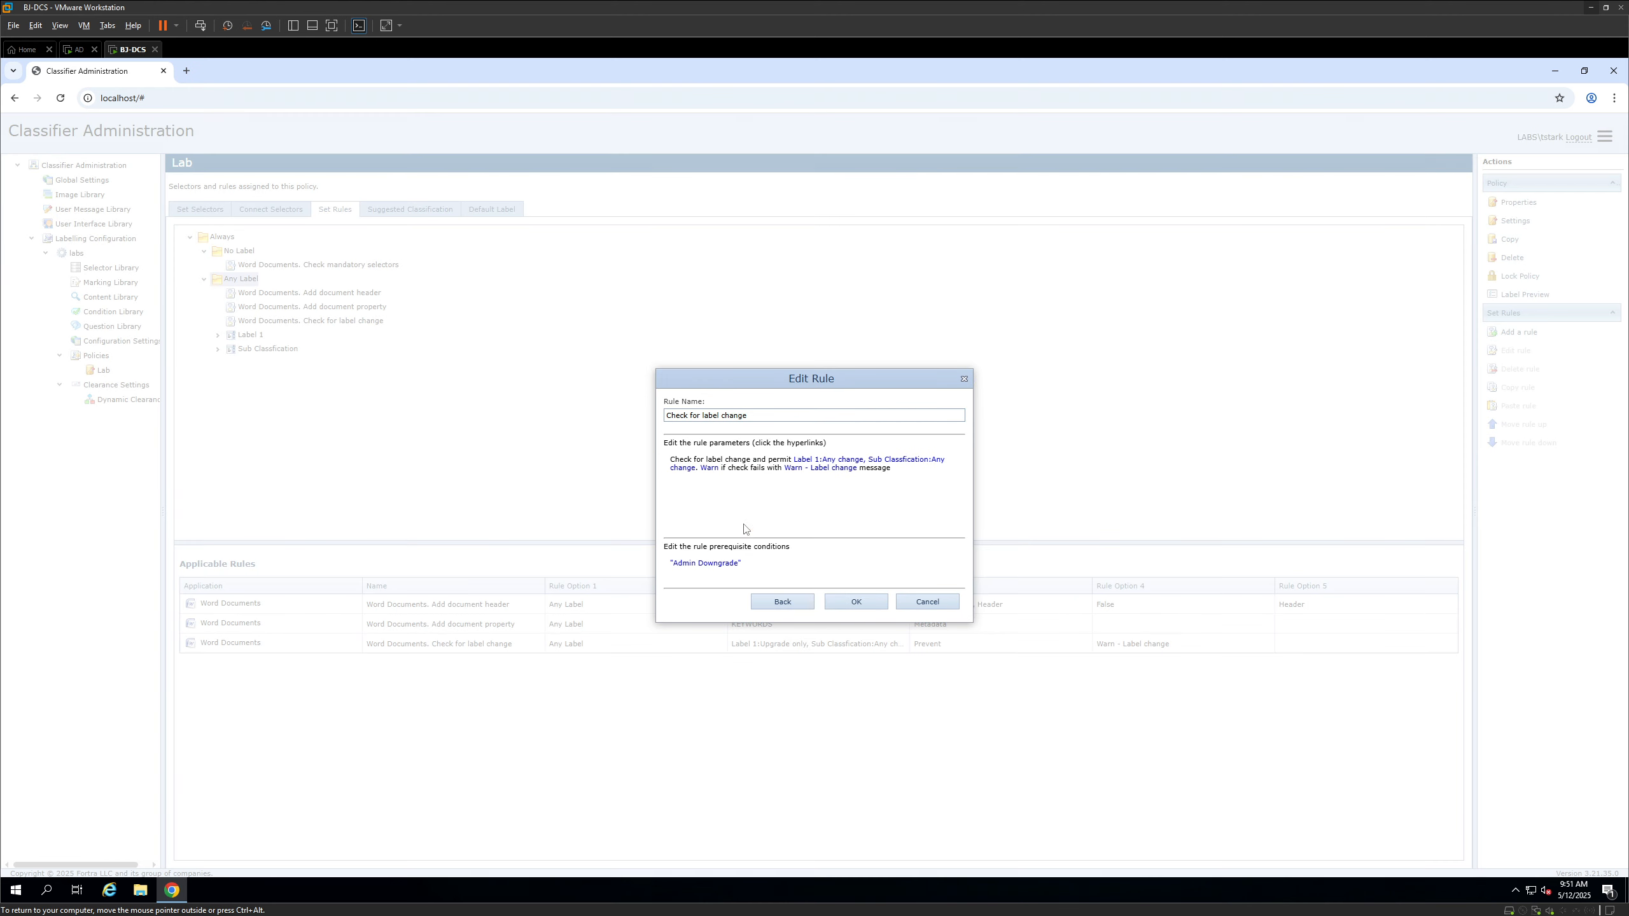
click(857, 603)
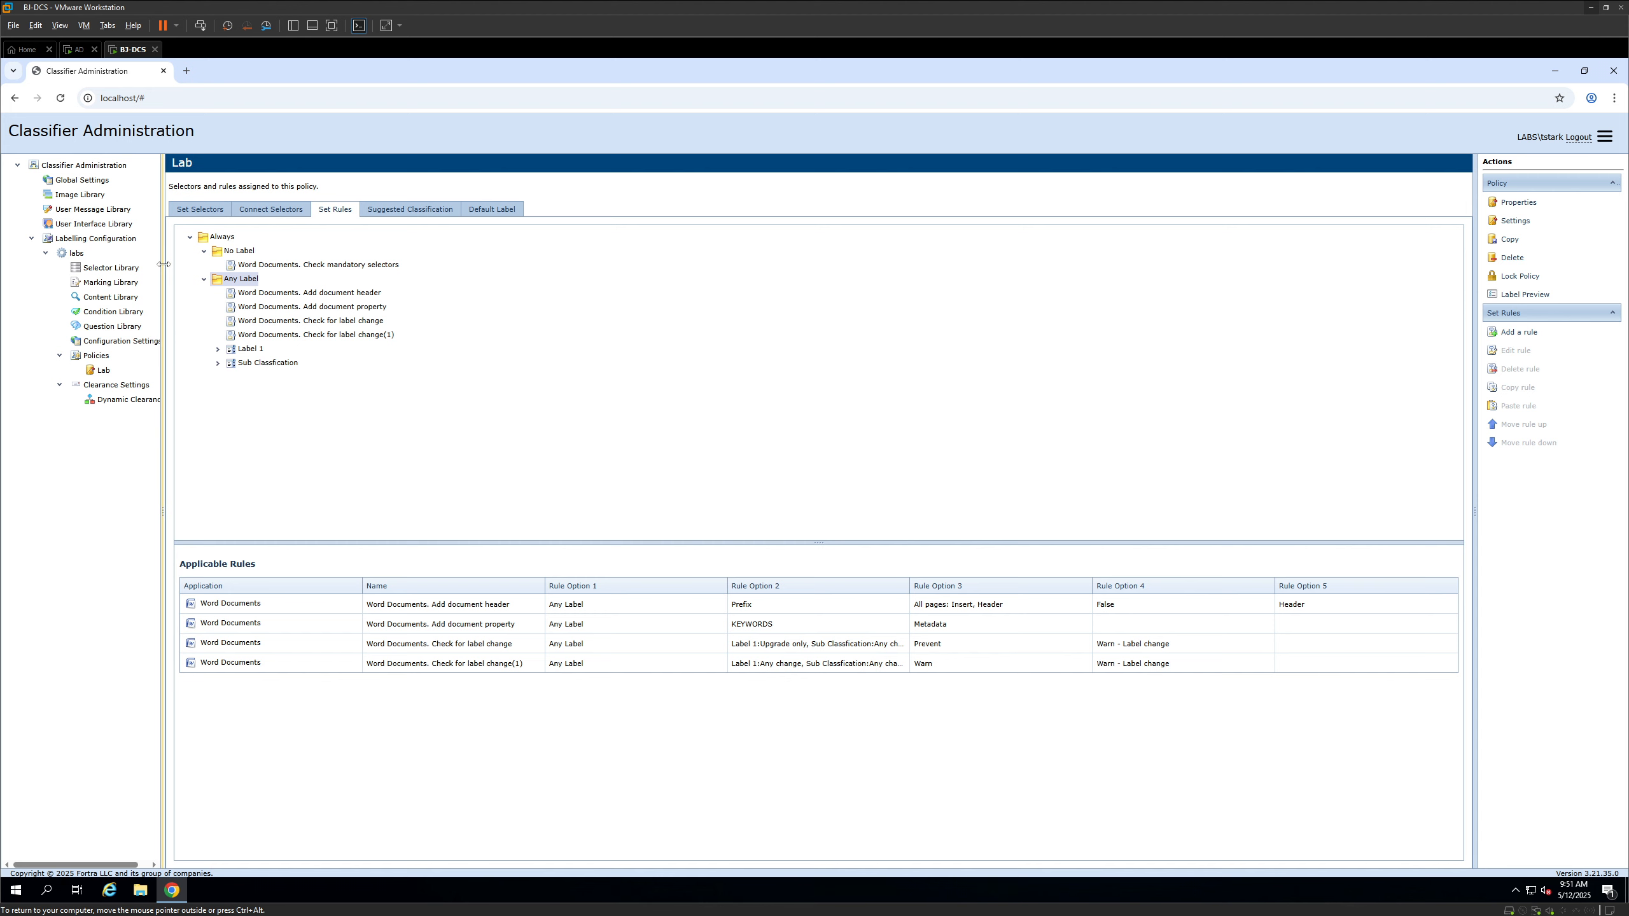
Publish the Classifier configuration to the file store with the publish reason "Basic Configuration"
click(112, 166)
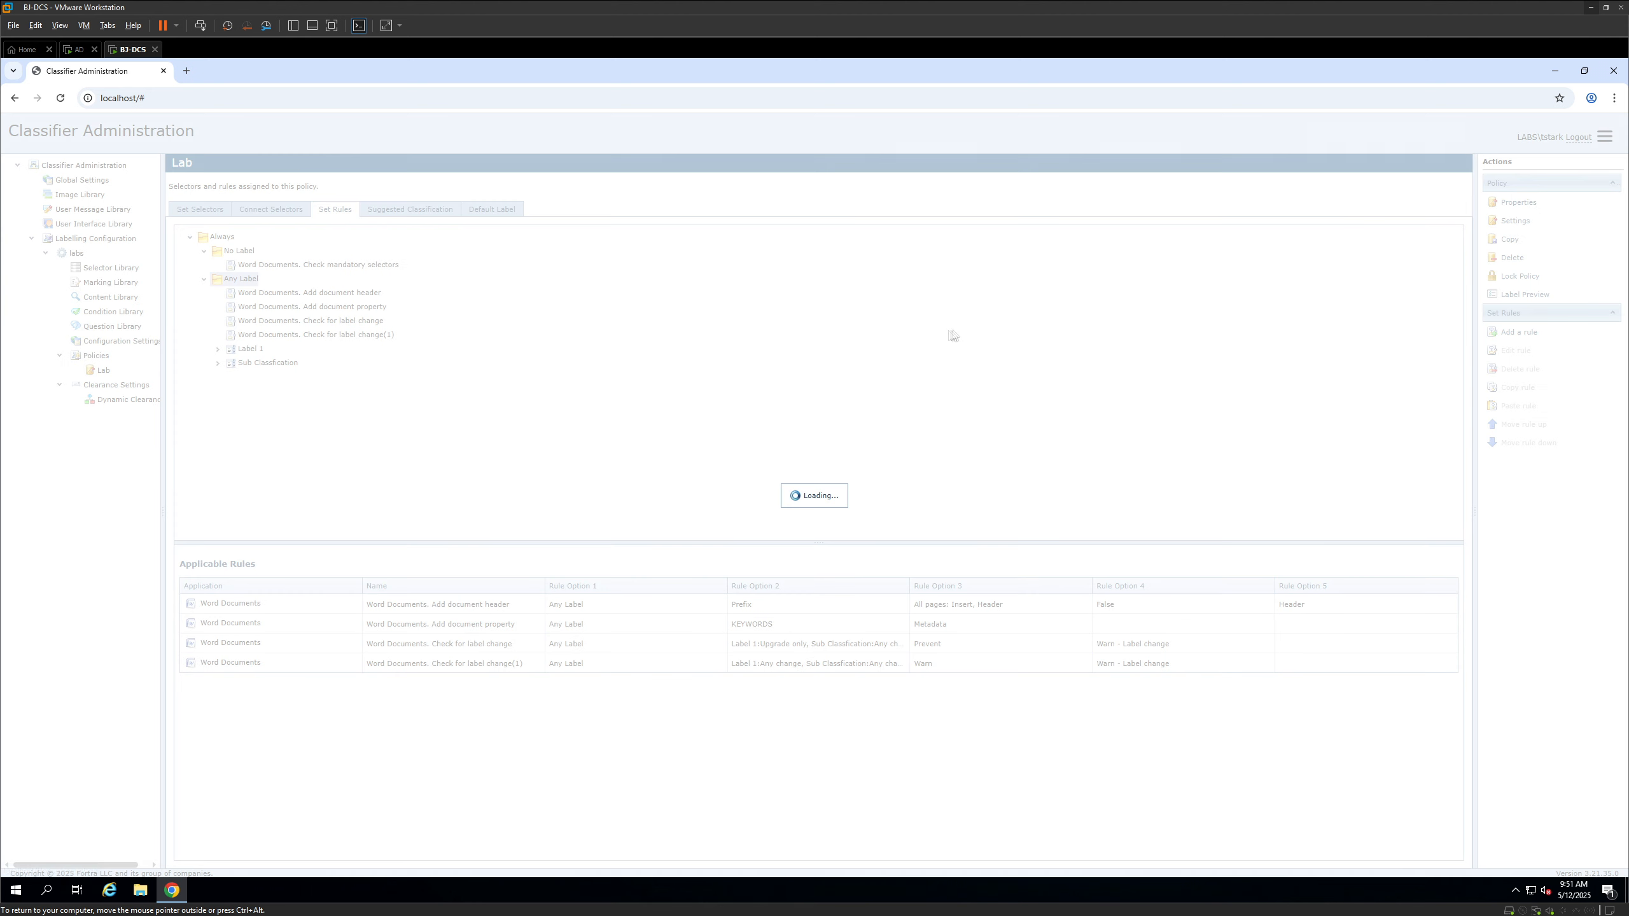
click(1538, 220)
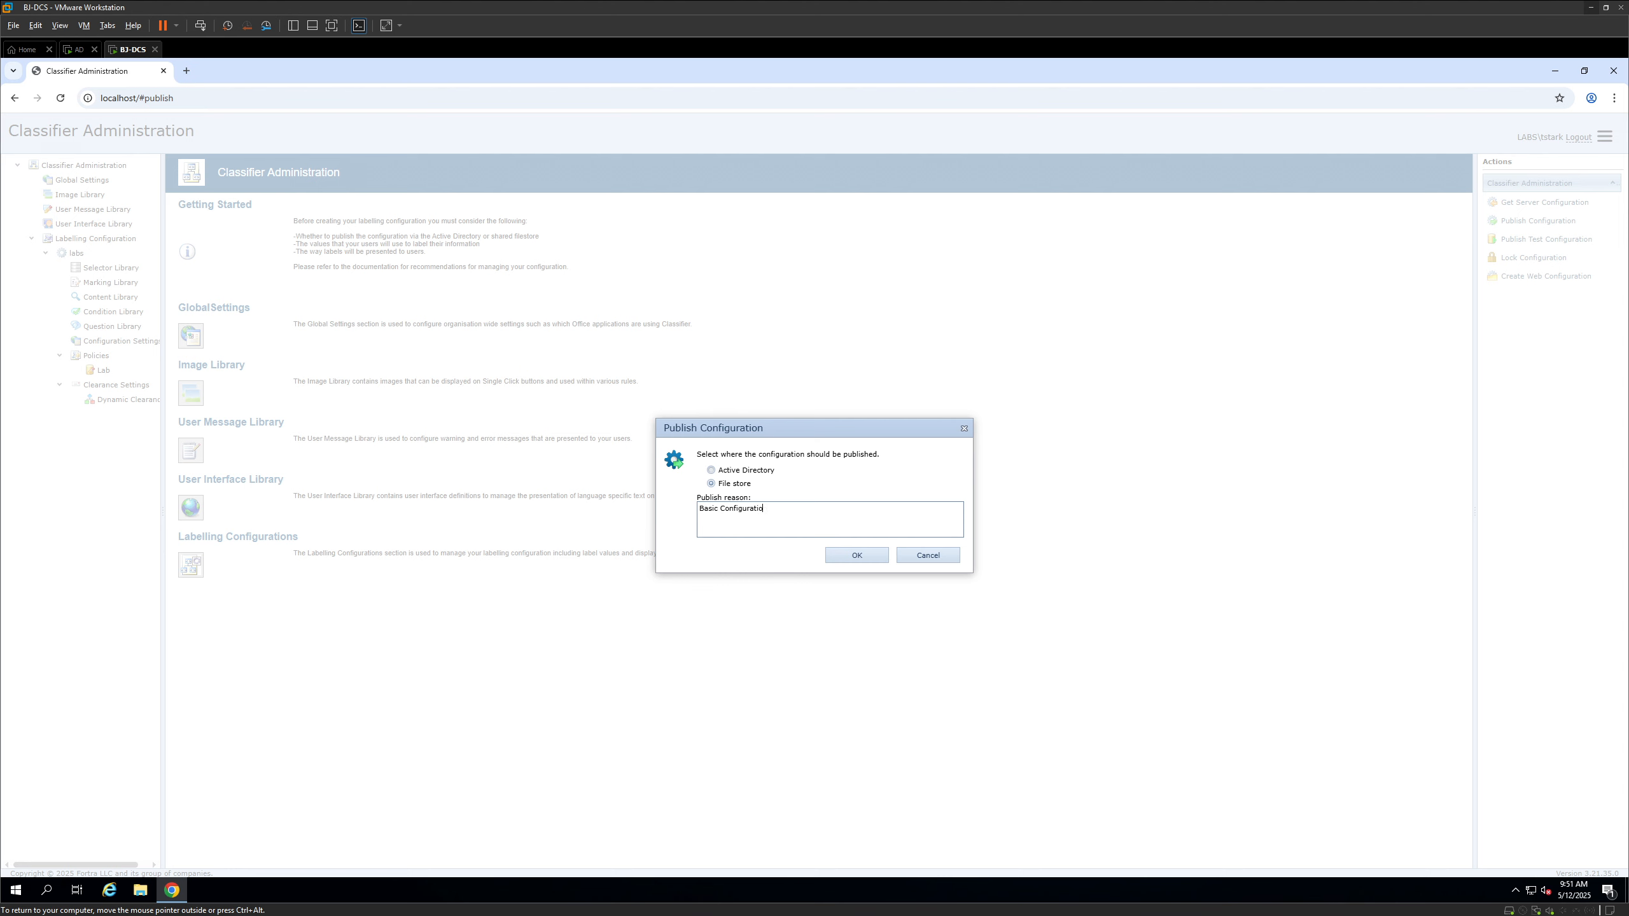
click(856, 555)
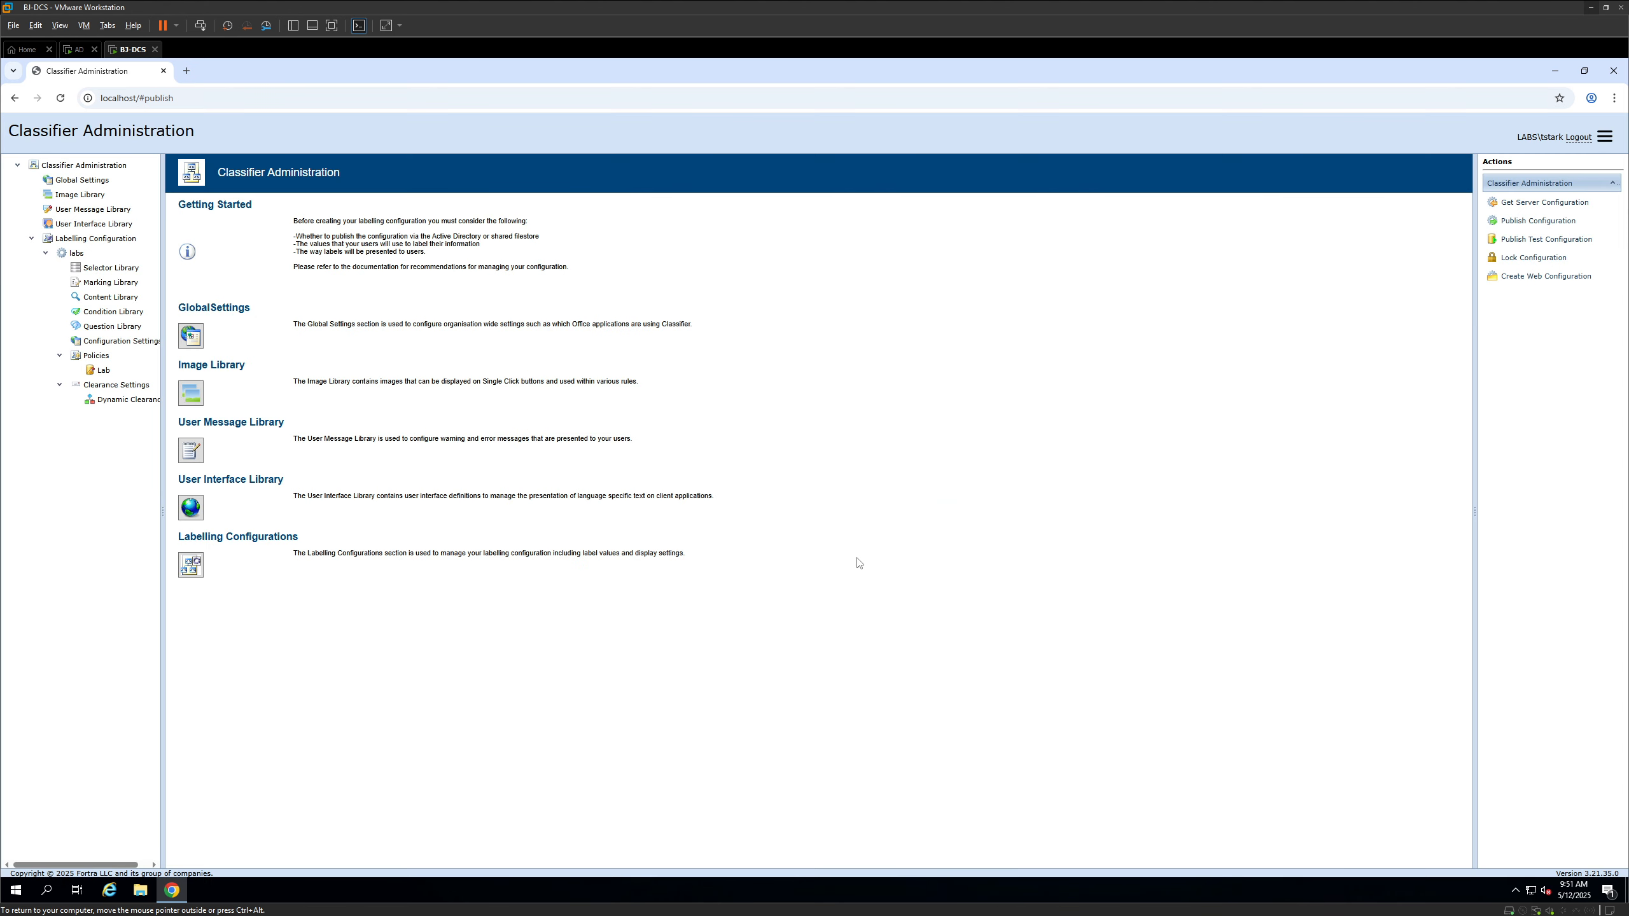